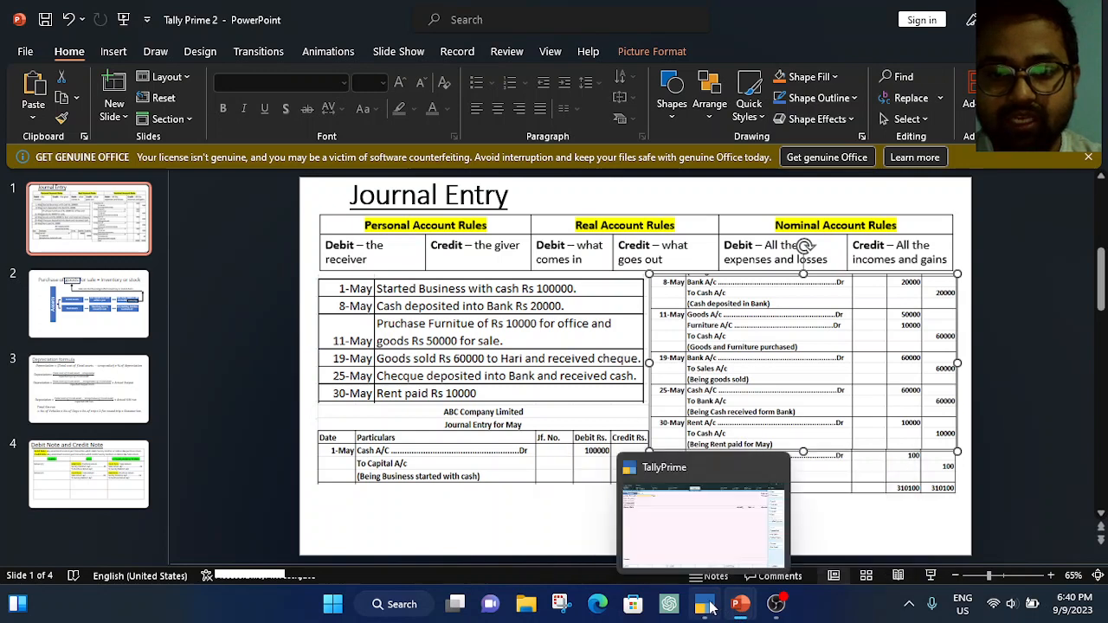
pyautogui.click(708, 606)
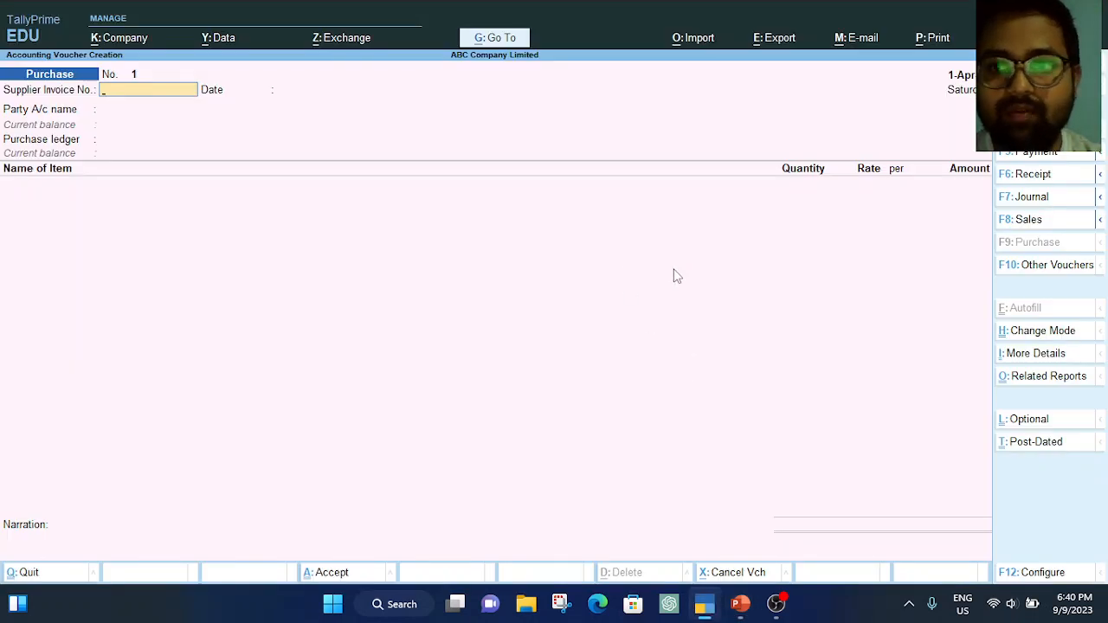
pyautogui.press('F4')
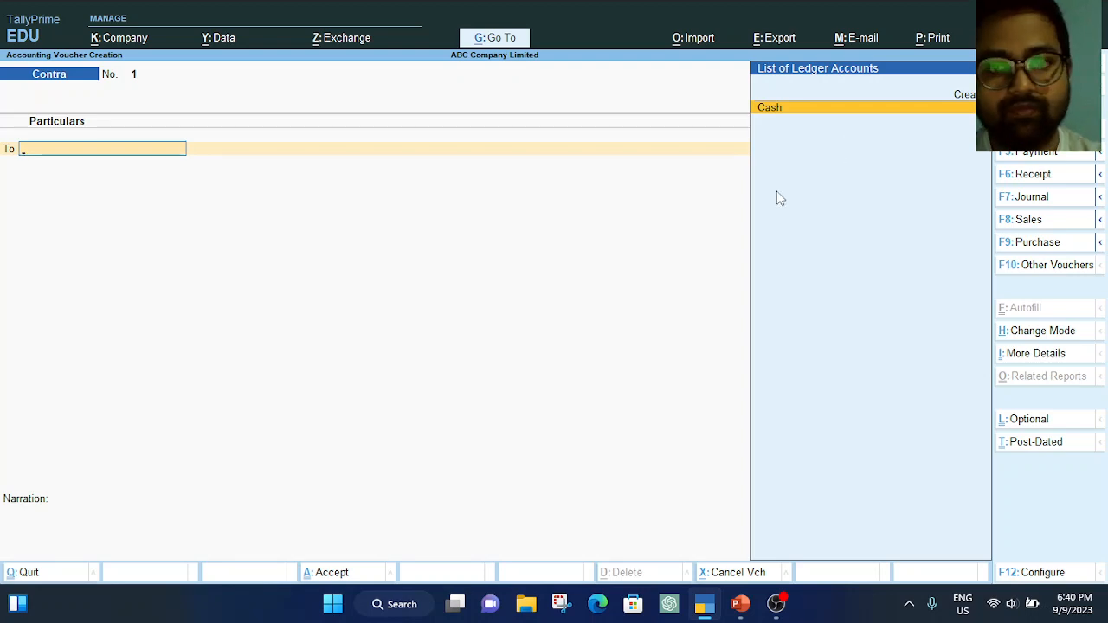
pyautogui.press('Escape')
pyautogui.press('Return')
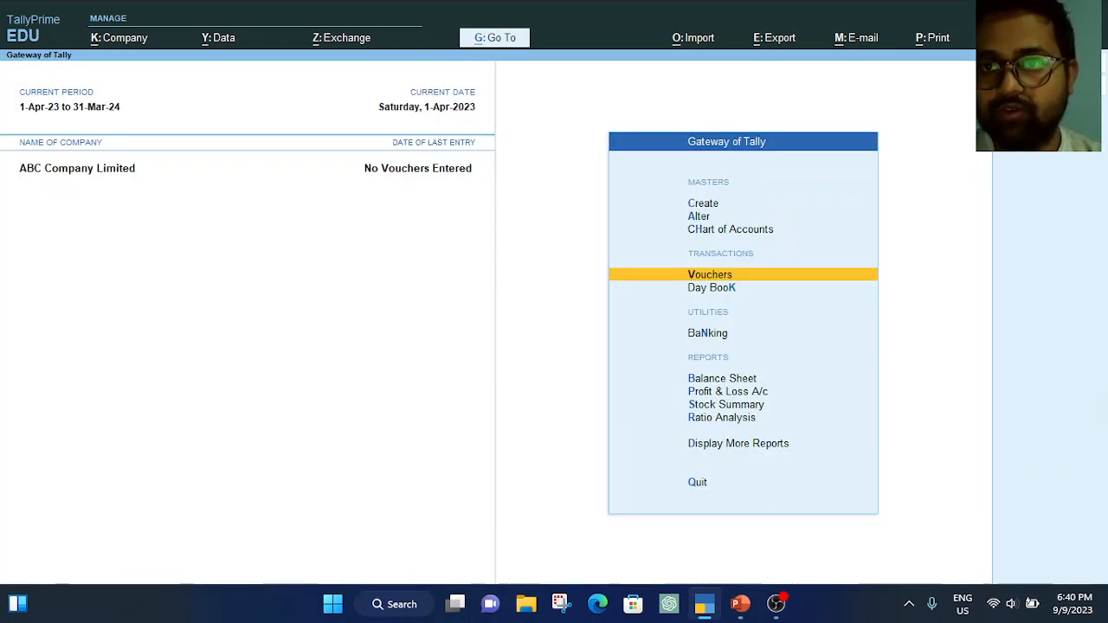
pyautogui.hotkey('alt', 'Tab')
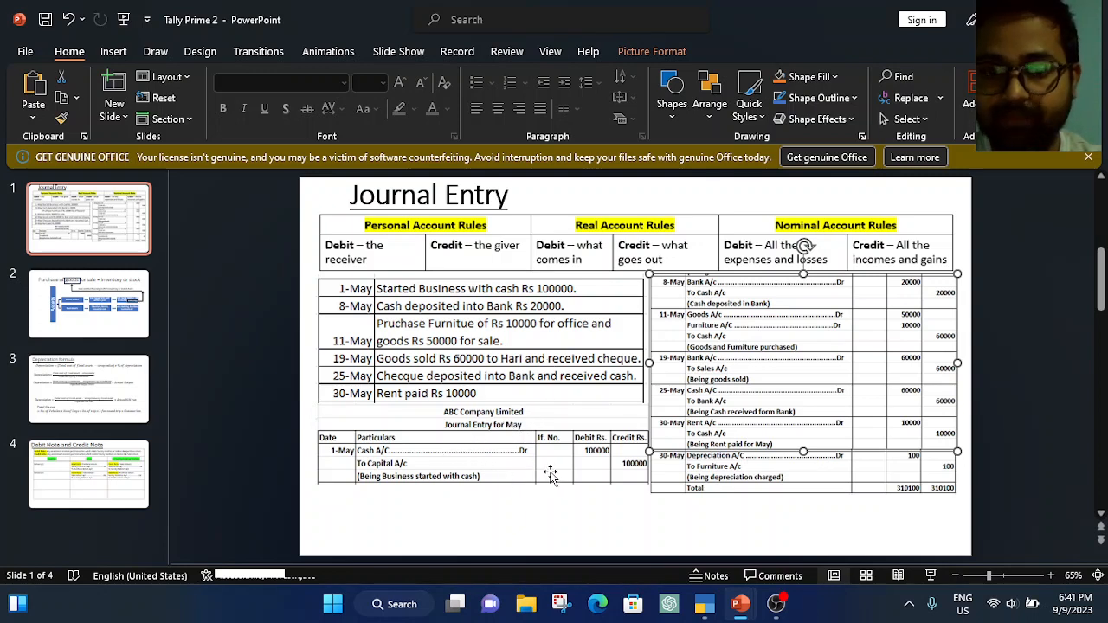
# Switch to TallyPrime and open a new contra voucher for ABC Company Limited
pyautogui.click(705, 603)
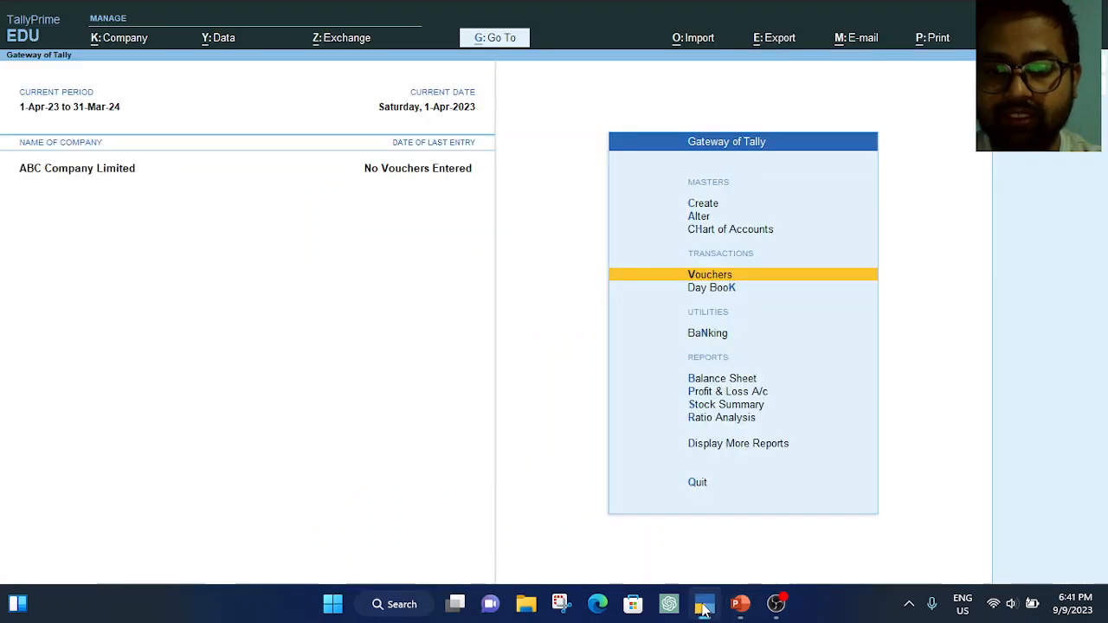
pyautogui.press('Return')
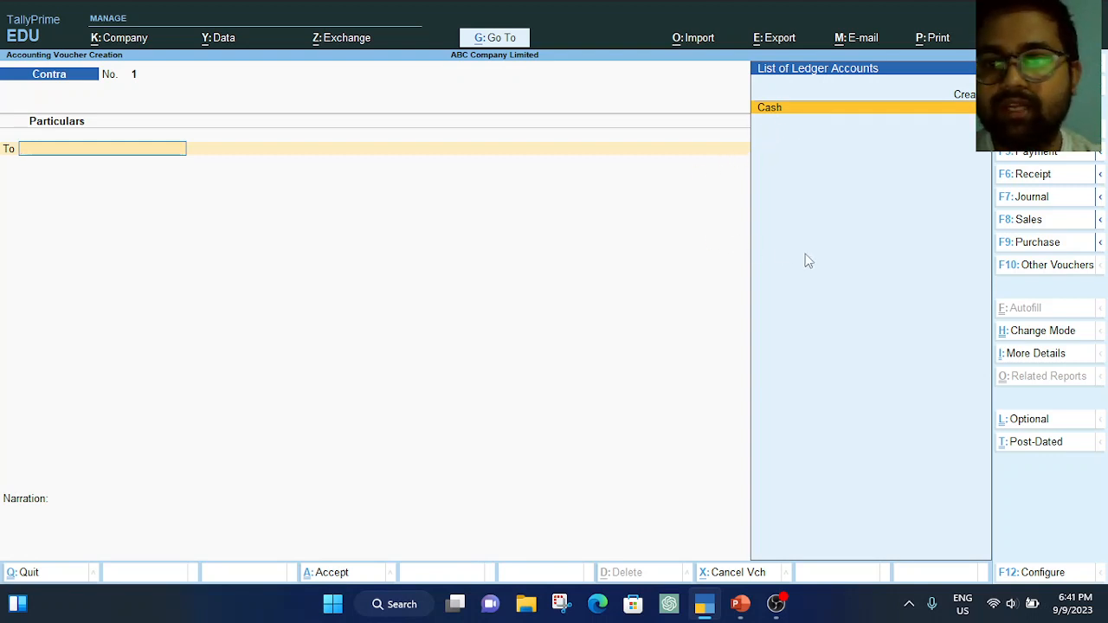
# Change the contra voucher's mode to Single Entry and set it back to Double Entry
pyautogui.click(1007, 333)
pyautogui.press('Down')
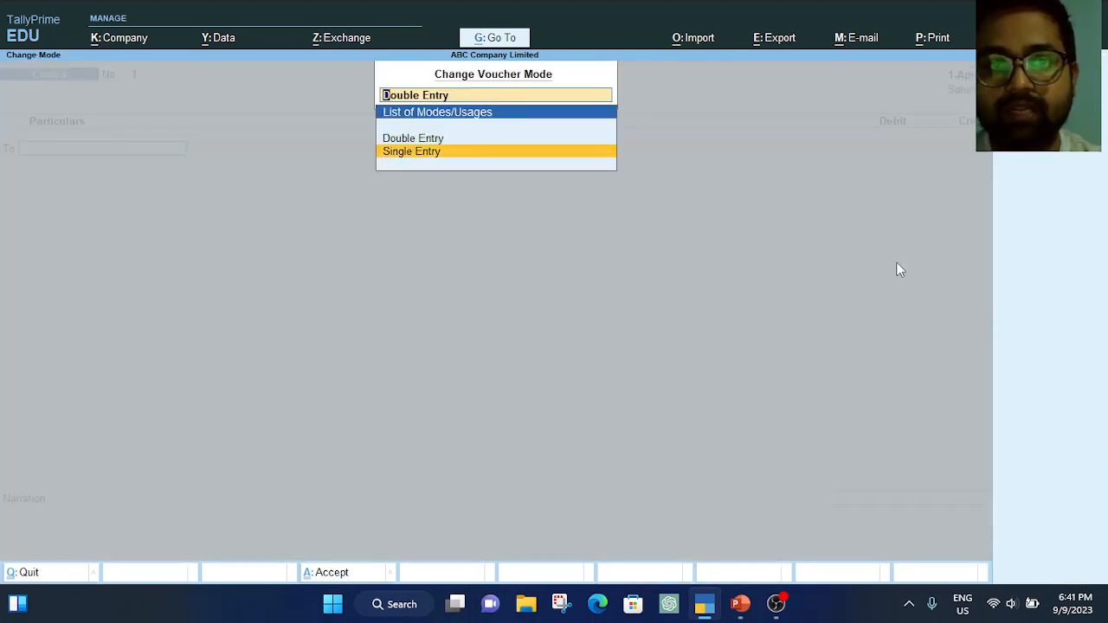
pyautogui.press('Return')
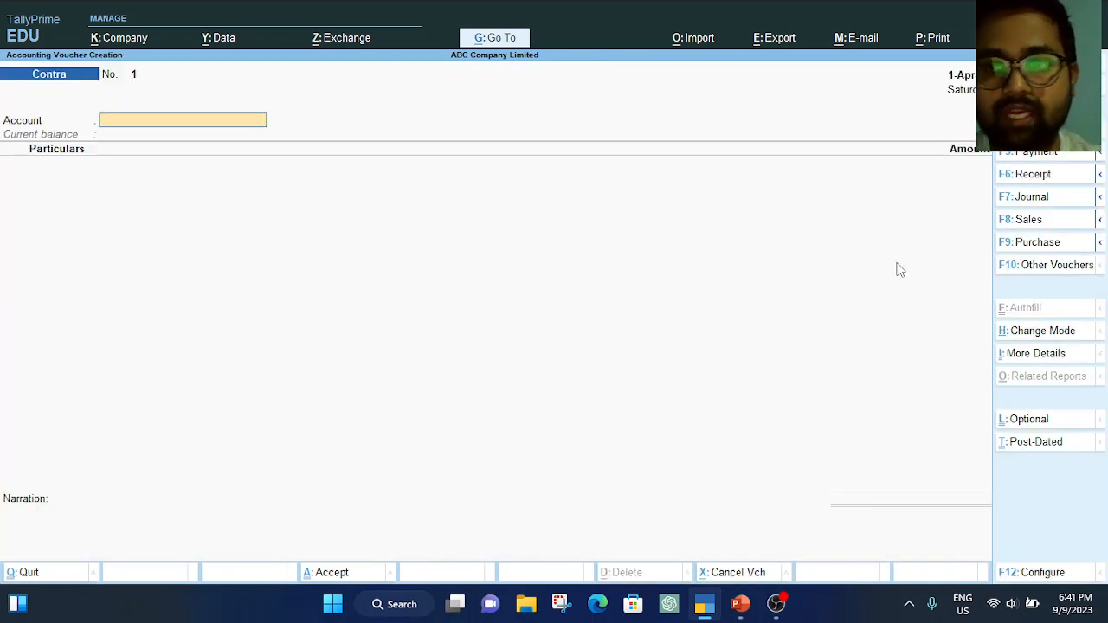
pyautogui.click(1027, 330)
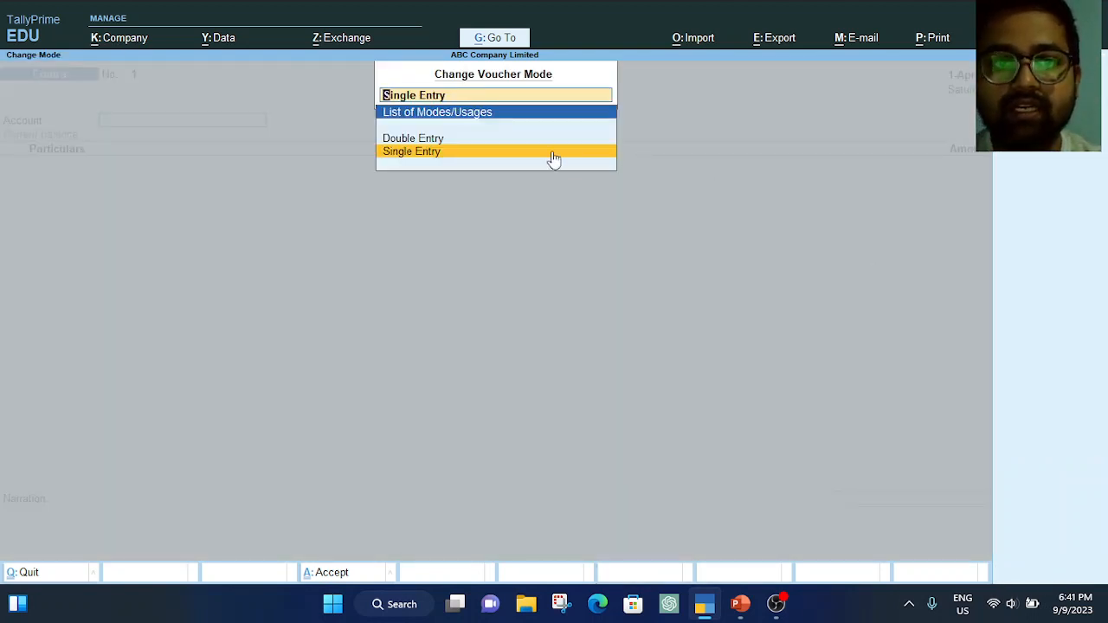
pyautogui.click(423, 139)
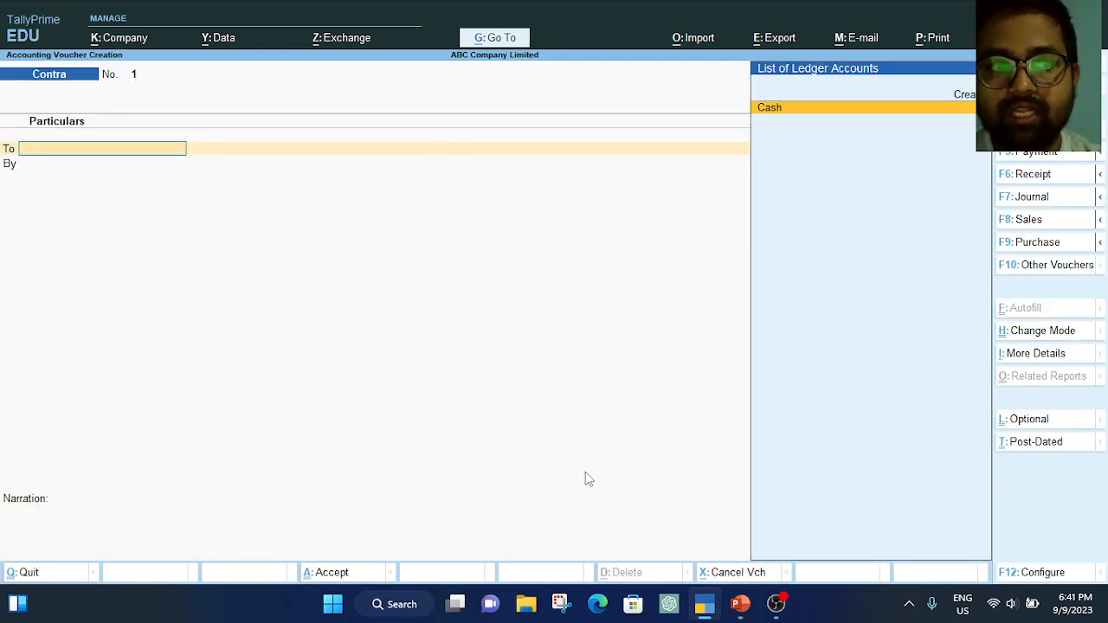
# Check the 1-May entry on the Journal Entry slide of the Tally Prime 2 presentation and return to TallyPrime
pyautogui.moveTo(735, 608)
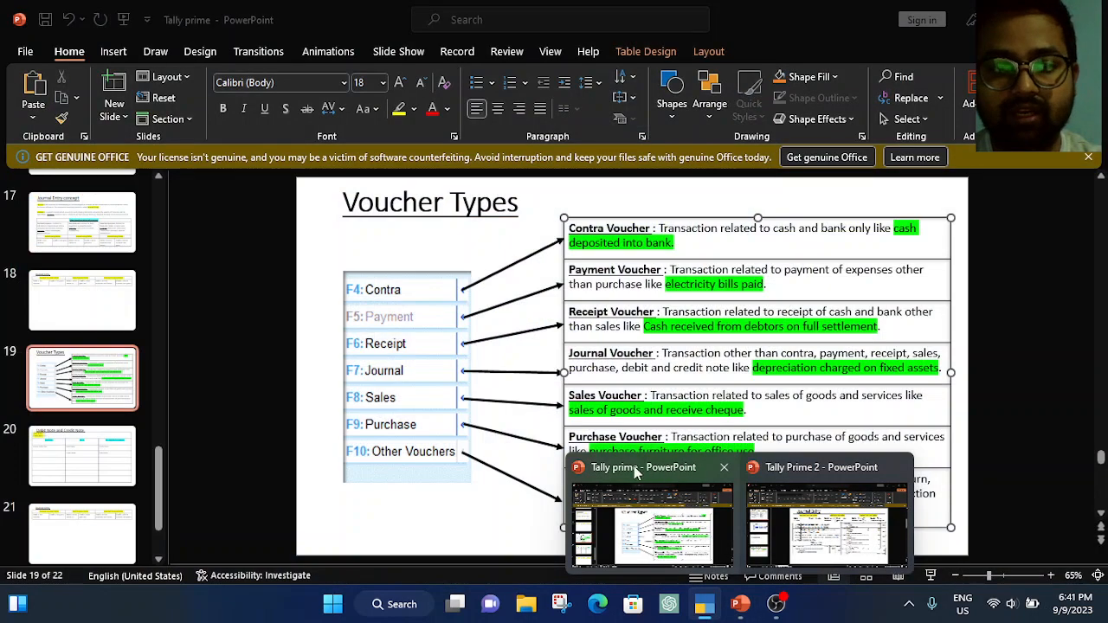
pyautogui.click(823, 524)
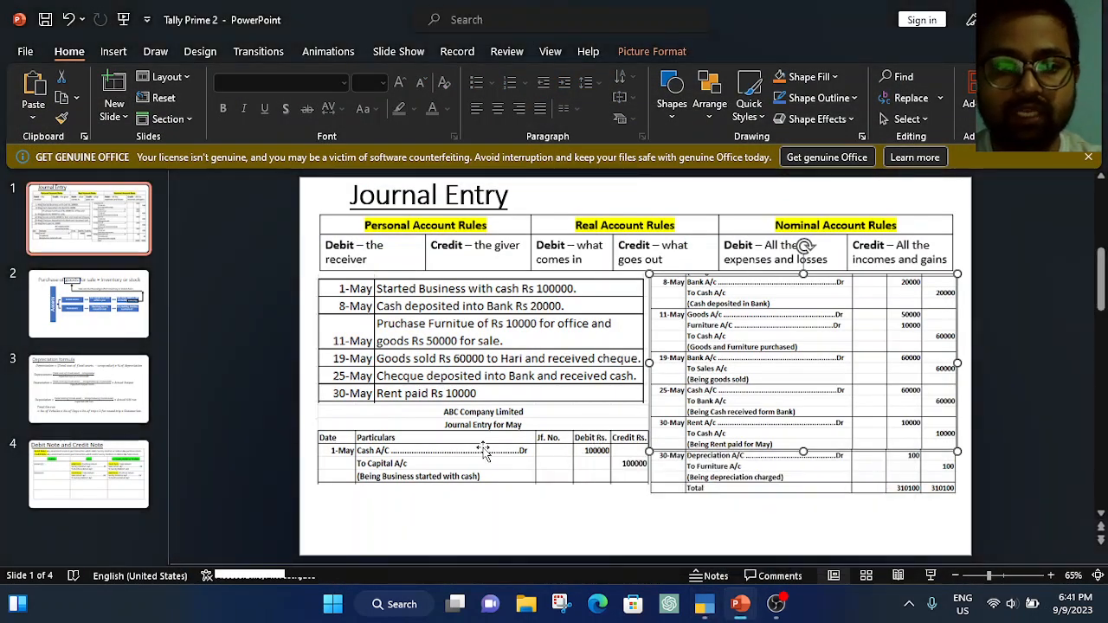
pyautogui.click(708, 605)
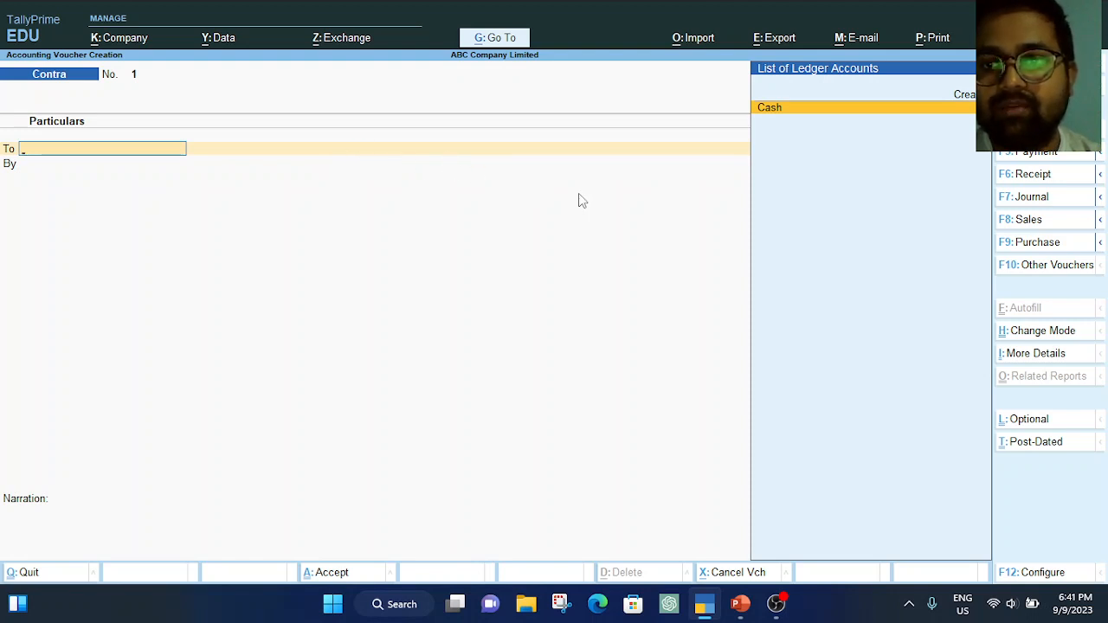
# Create a ledger named Capital Account under the Capital Account group, with state Delhi and no bank details, and save it
pyautogui.click(965, 95)
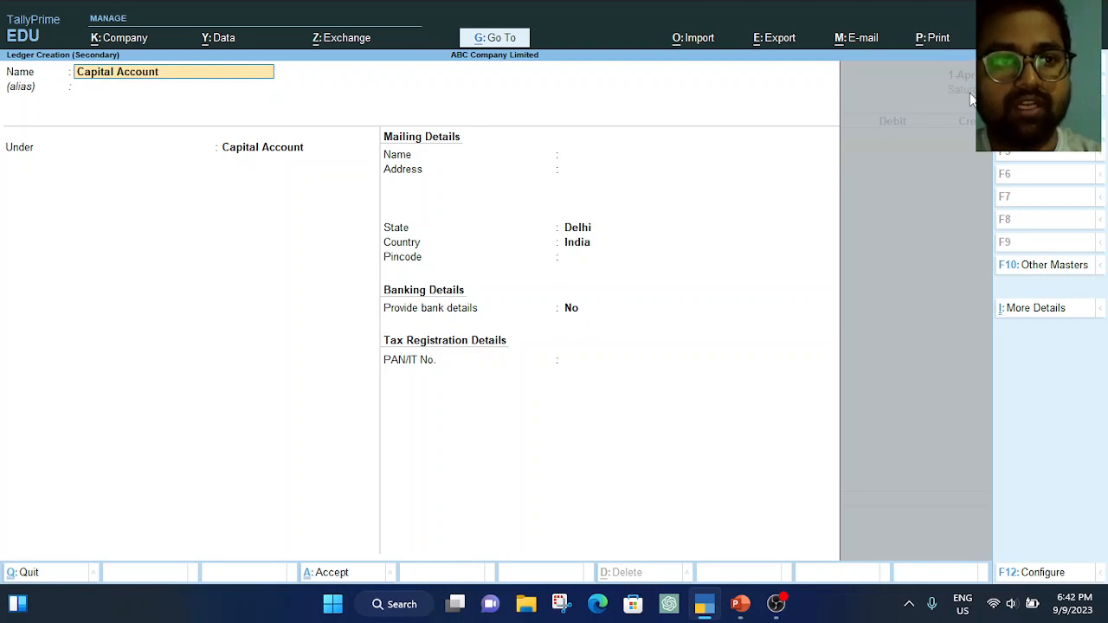
pyautogui.press('Return')
pyautogui.press('Return')
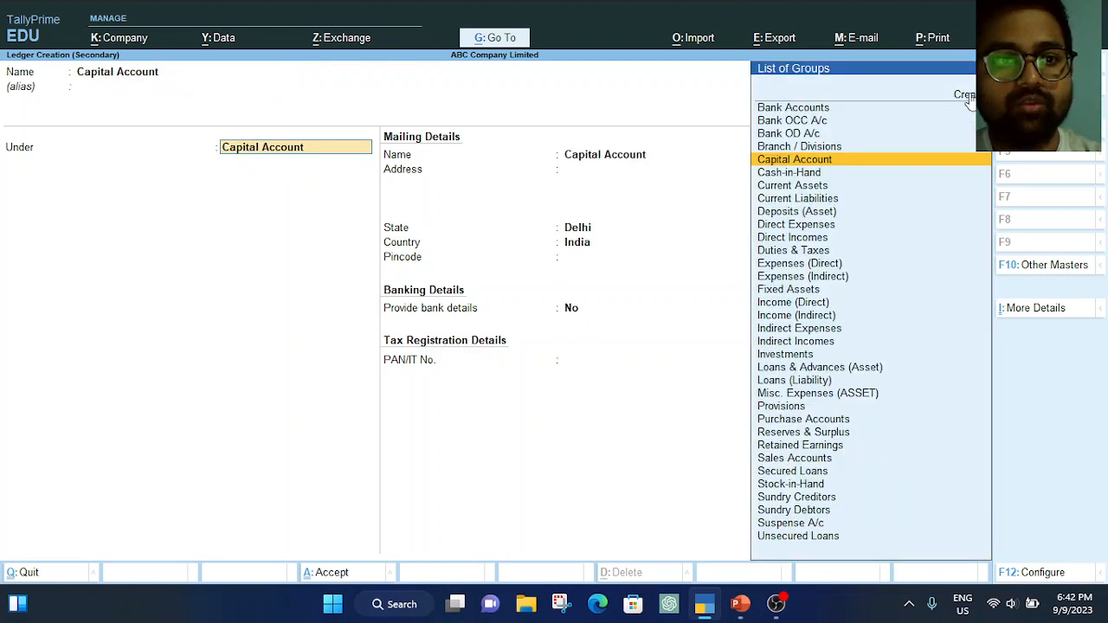
pyautogui.press('Return')
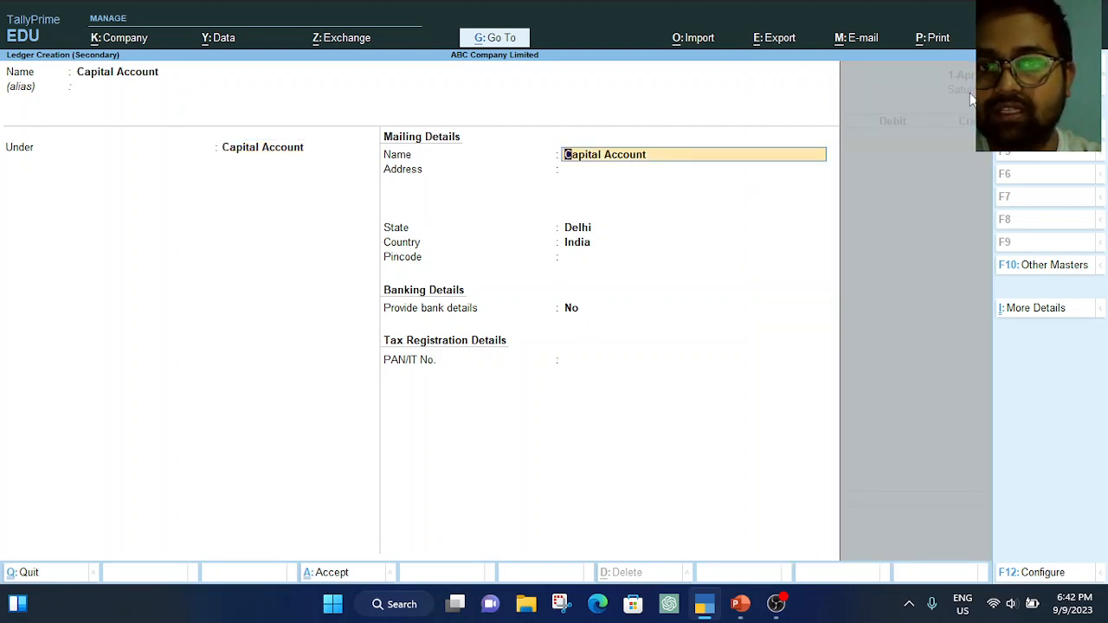
pyautogui.press('Return')
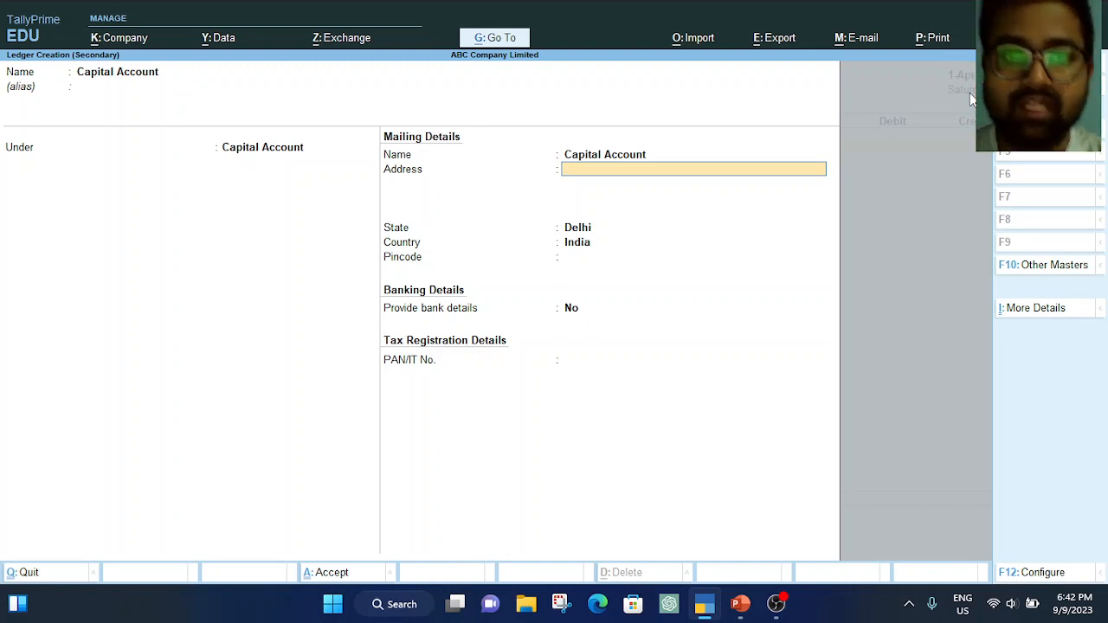
pyautogui.press('Return')
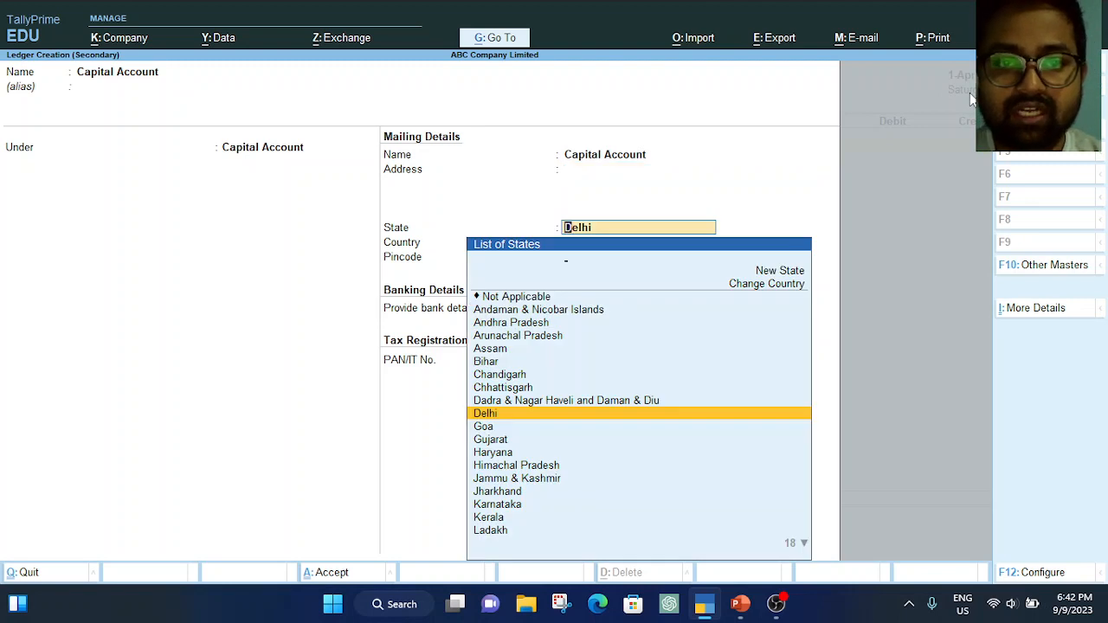
pyautogui.press('Return')
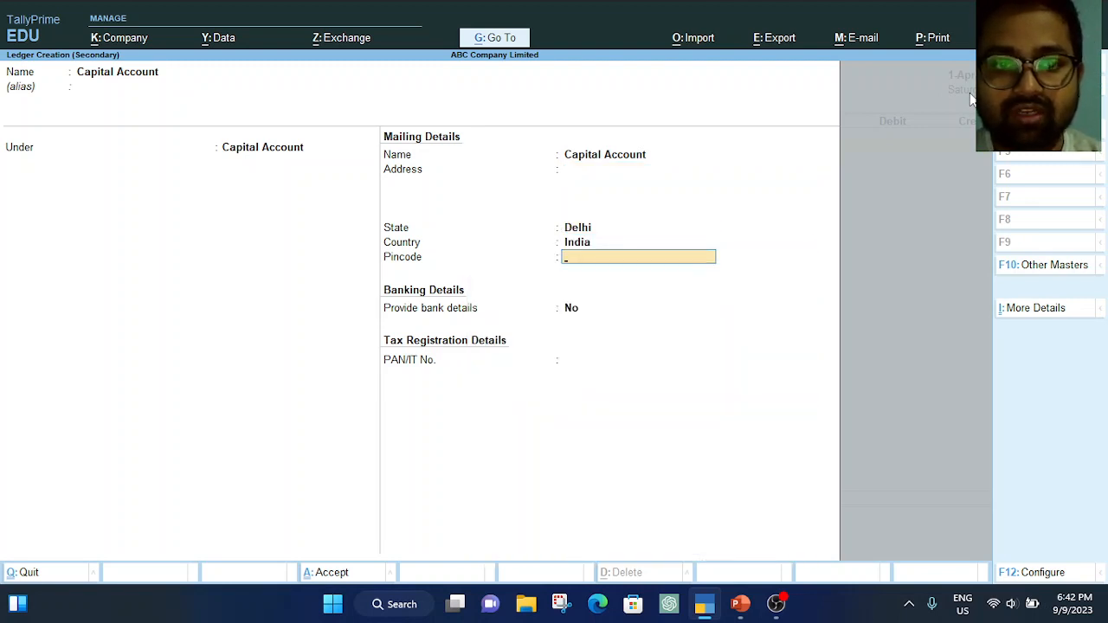
pyautogui.press('Return')
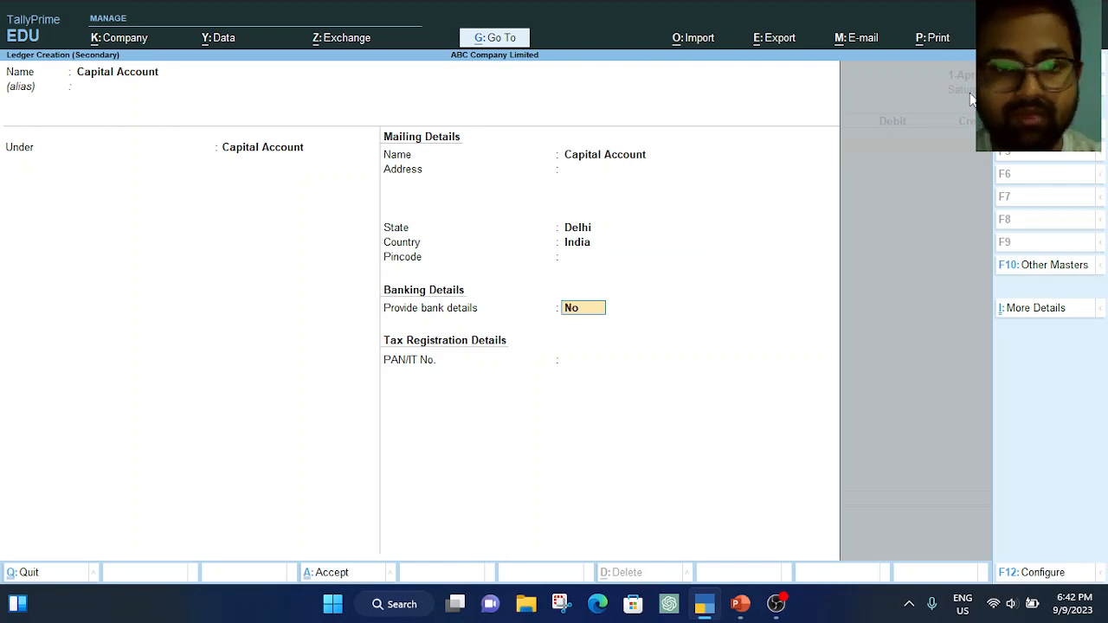
pyautogui.press('Return')
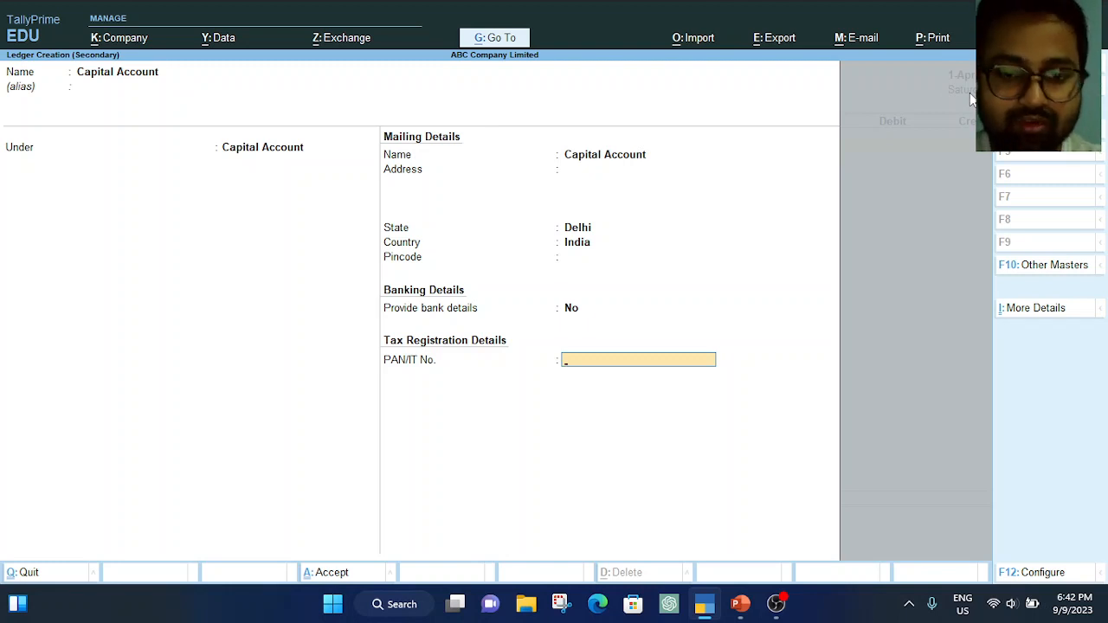
pyautogui.press('Return')
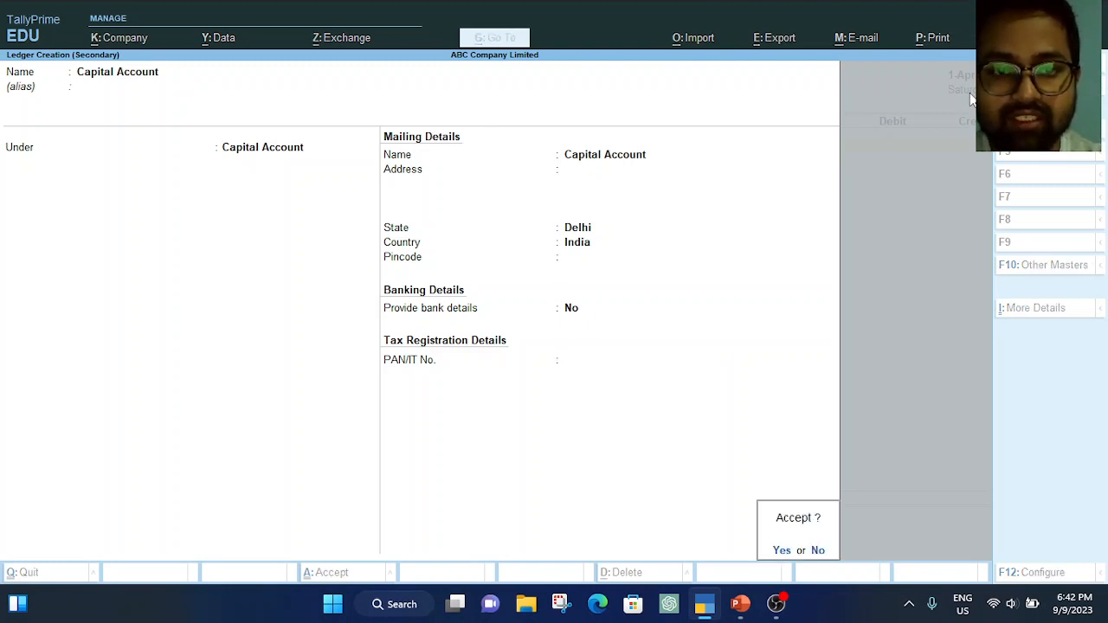
pyautogui.press('Return')
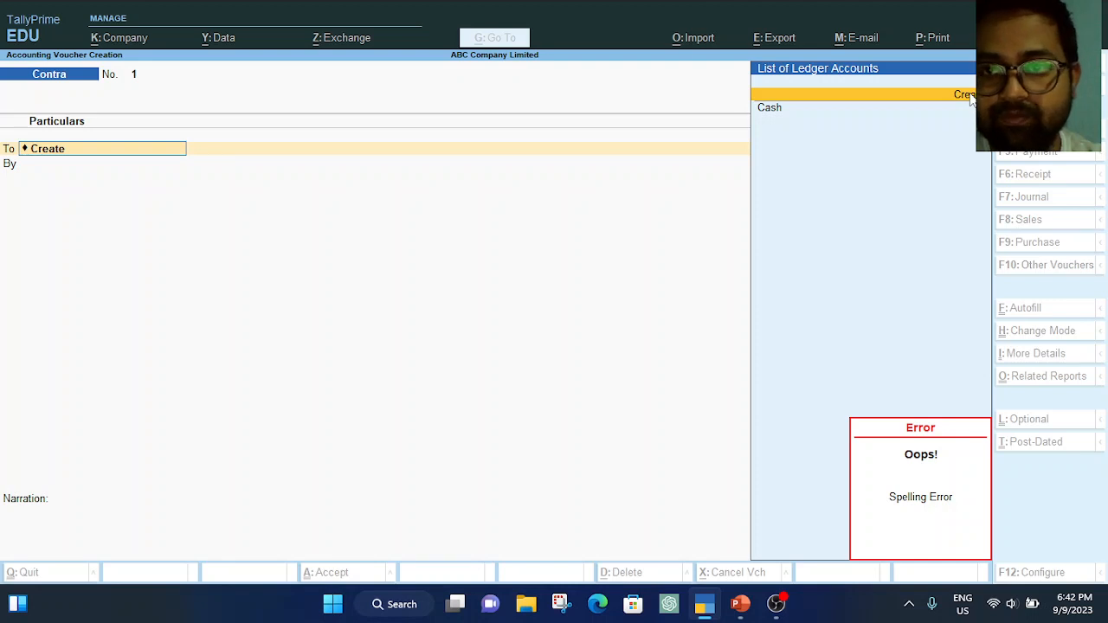
# Try to create another ledger named Capital Account and quit the ledger form without saving
pyautogui.press('Return')
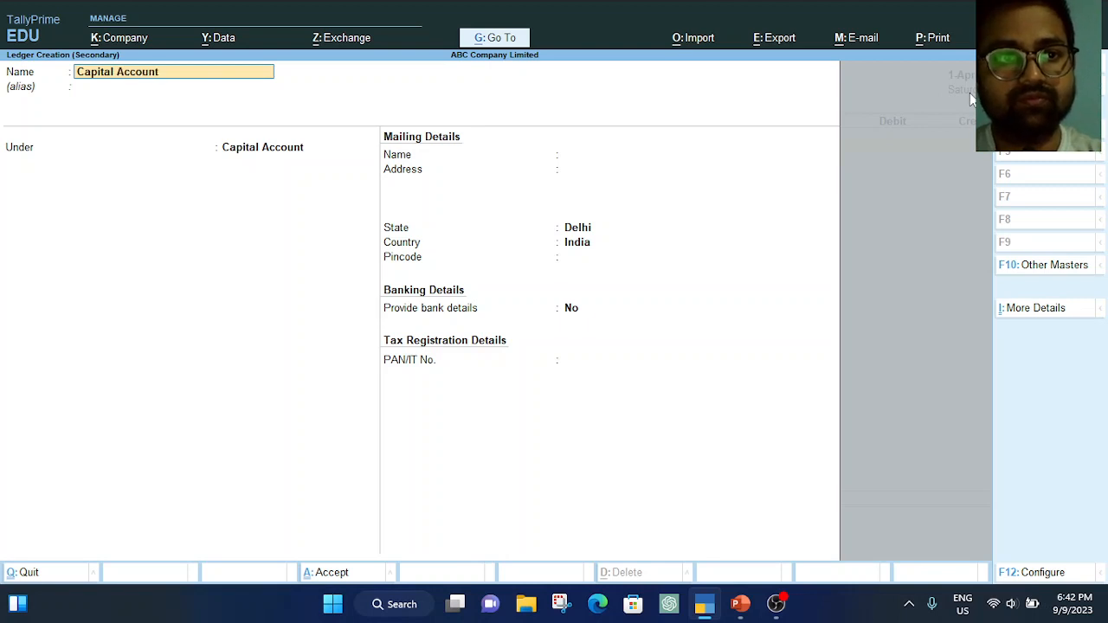
pyautogui.press('Return')
pyautogui.press('Return')
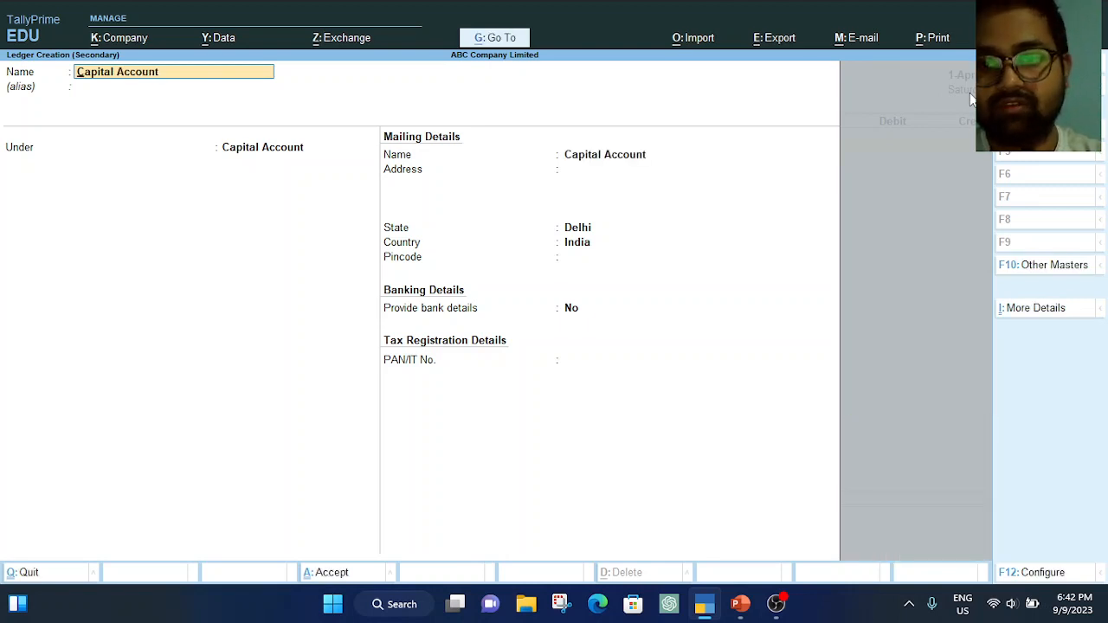
pyautogui.press('Escape')
pyautogui.press('BackSpace')
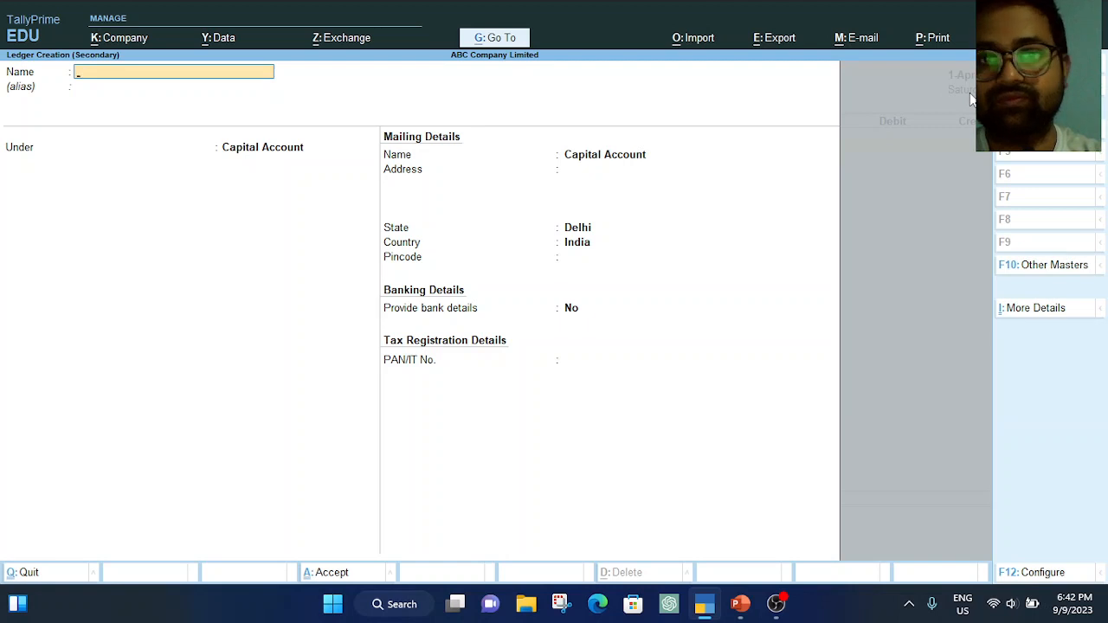
pyautogui.press('Escape')
pyautogui.press('Return')
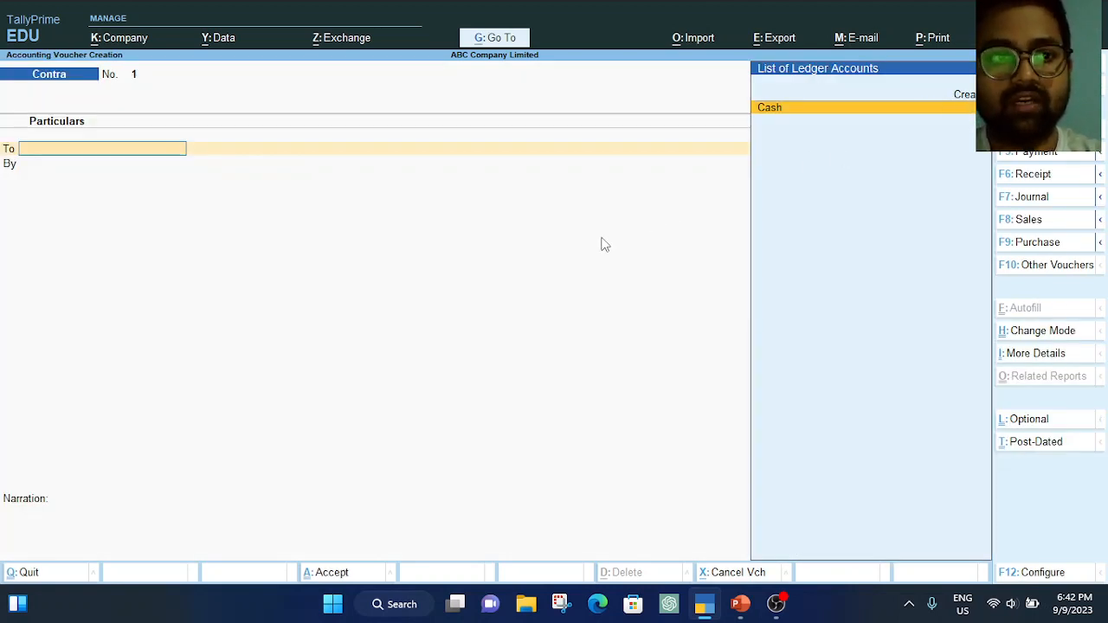
# Try to find the capital ledger with "cap" in the contra voucher's To line, and clear the entry
pyautogui.write('cap')
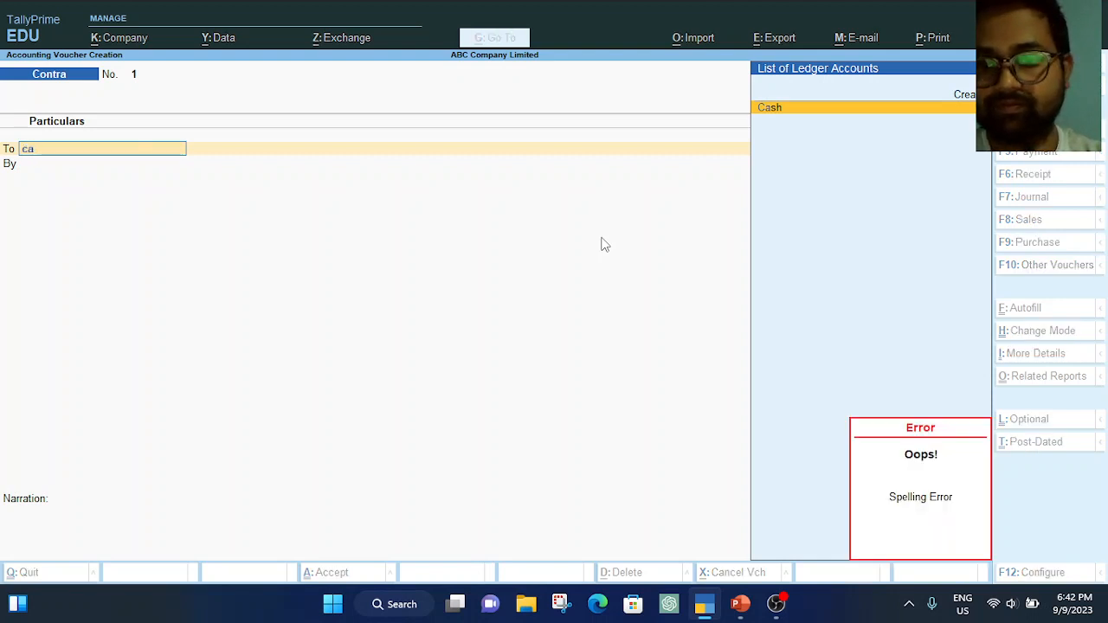
pyautogui.press('BackSpace')
pyautogui.press('BackSpace')
pyautogui.write('cap')
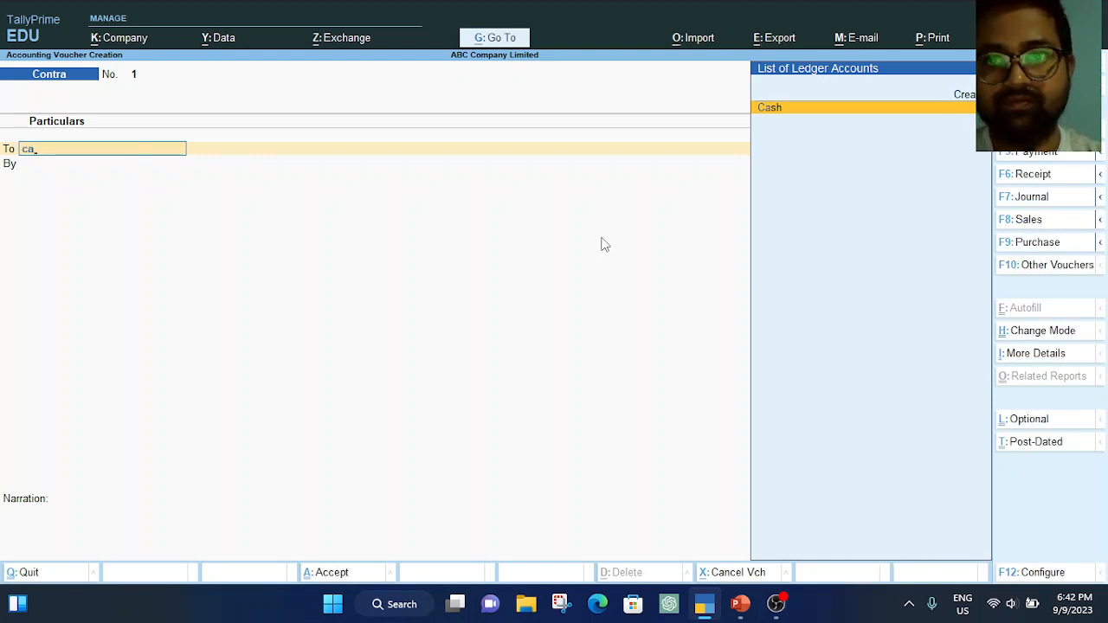
pyautogui.press('BackSpace')
pyautogui.press('BackSpace')
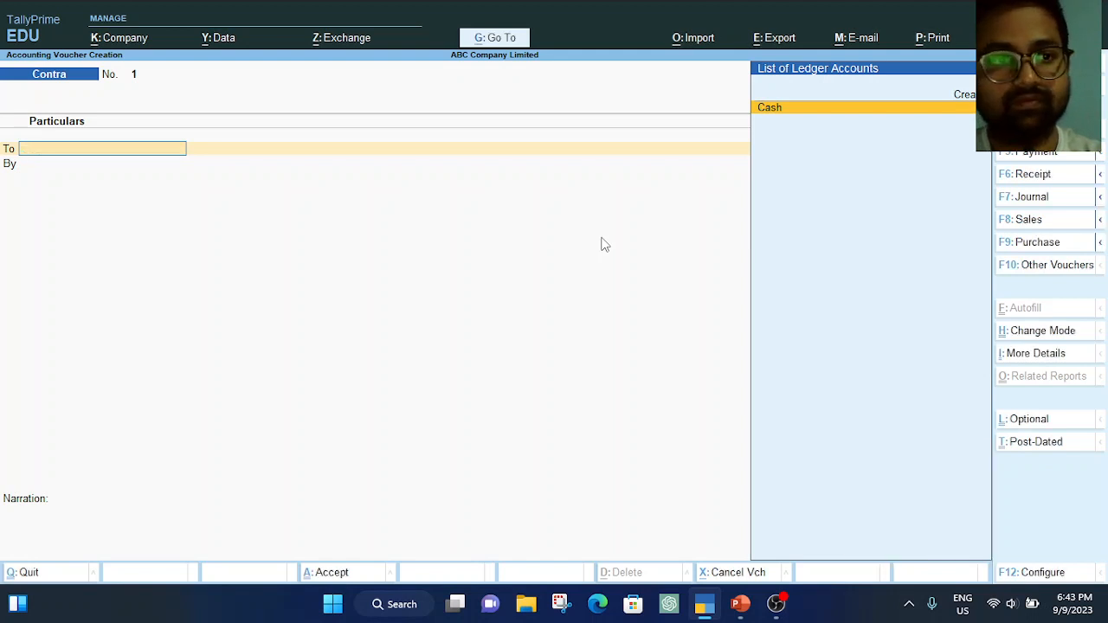
# Try to create a ledger named Capital Account from the contra voucher's To line, and quit the ledger form without saving
pyautogui.click(963, 95)
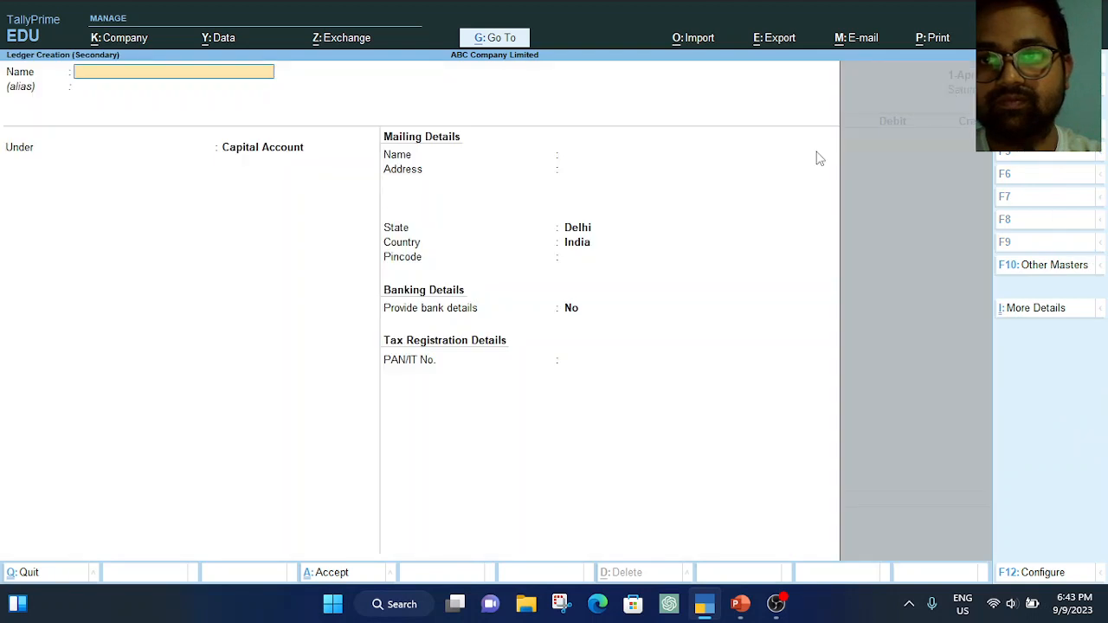
pyautogui.write('Capital')
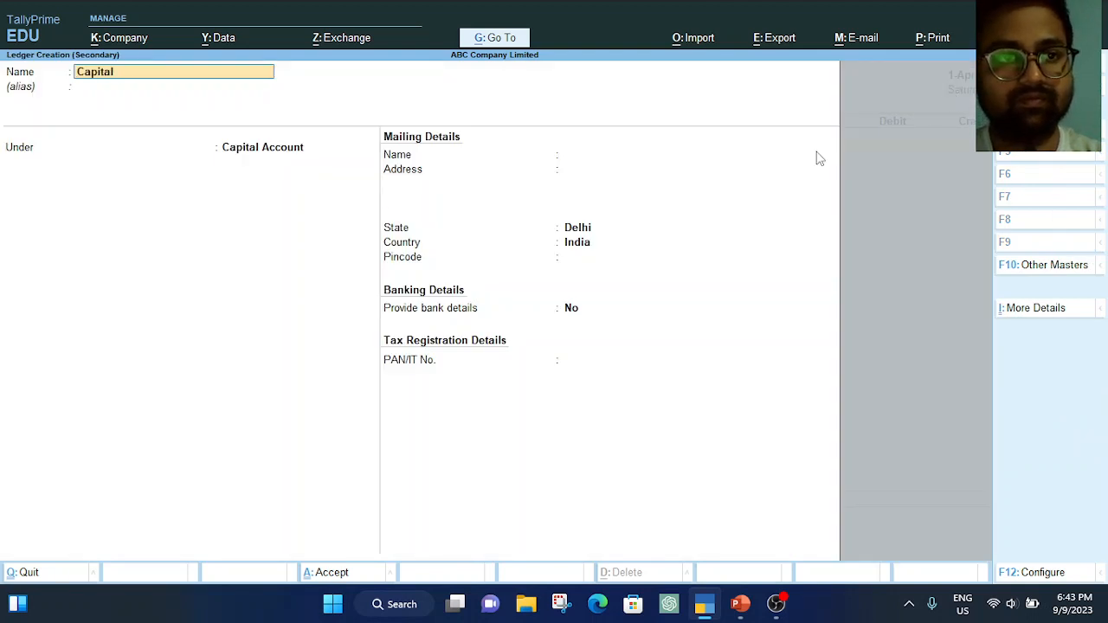
pyautogui.write(' Account')
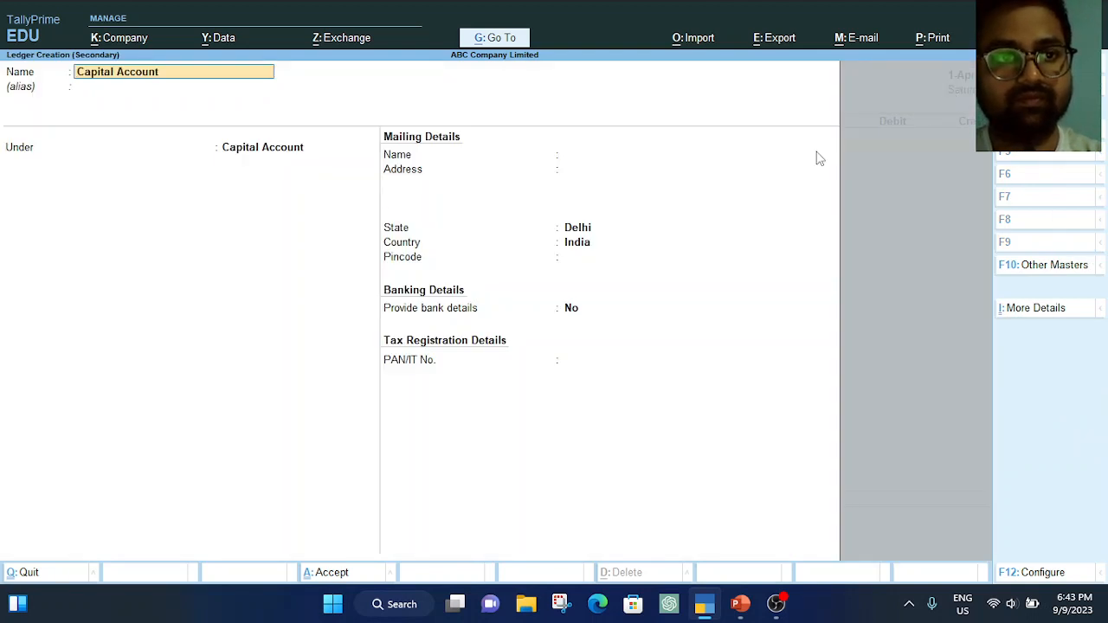
pyautogui.press('Return')
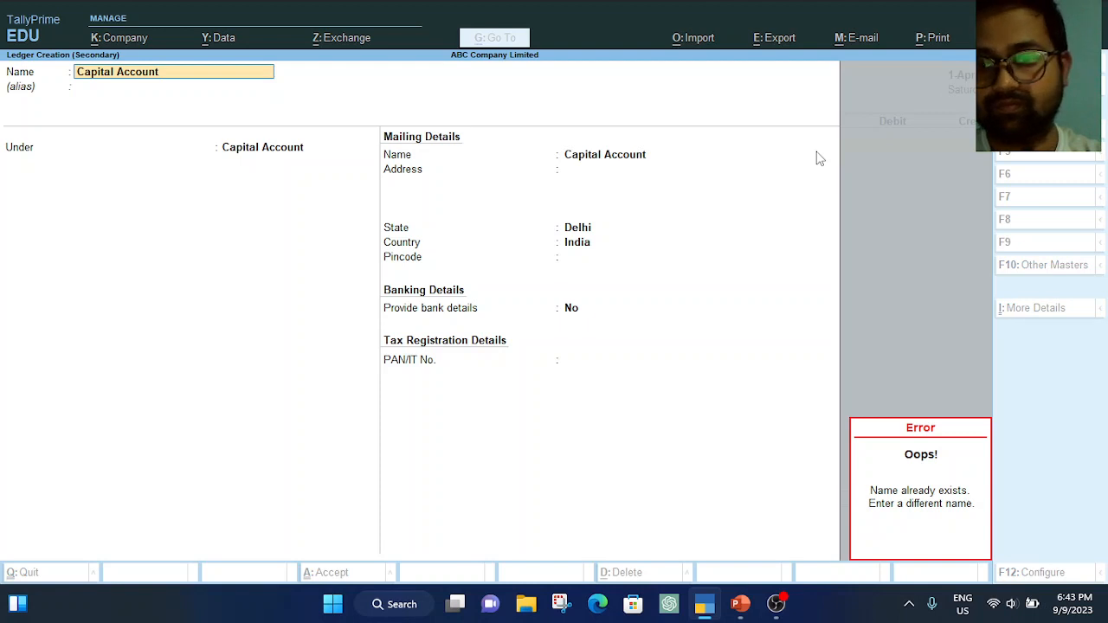
pyautogui.press('Escape')
pyautogui.press('Escape')
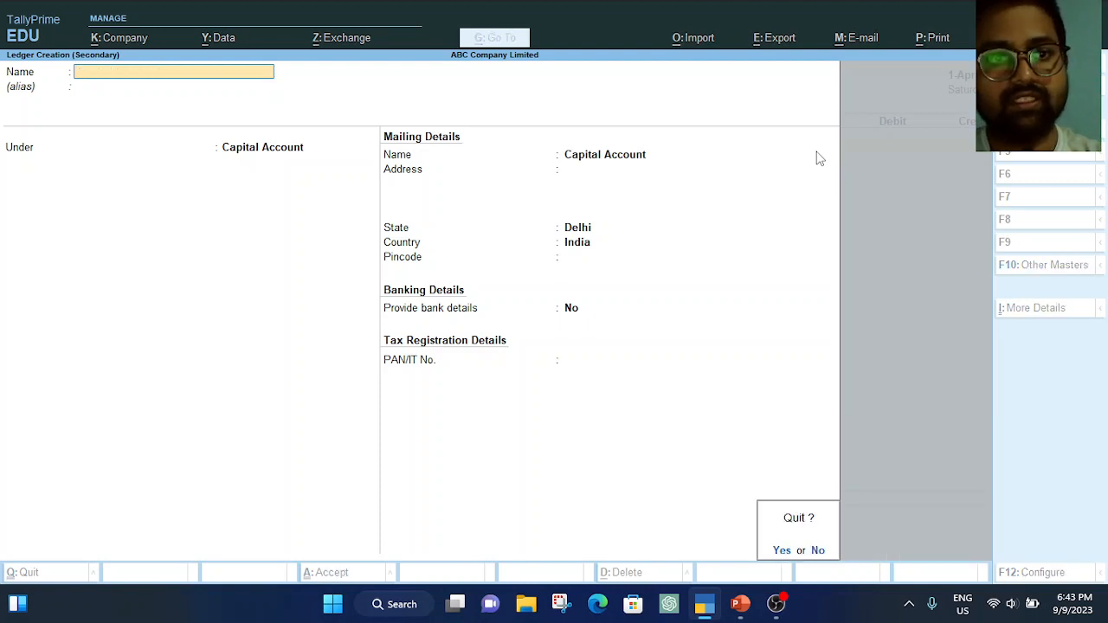
pyautogui.press('y')
# Quit the contra voucher, open the Capital Account ledger for alteration and delete it
pyautogui.press('Escape')
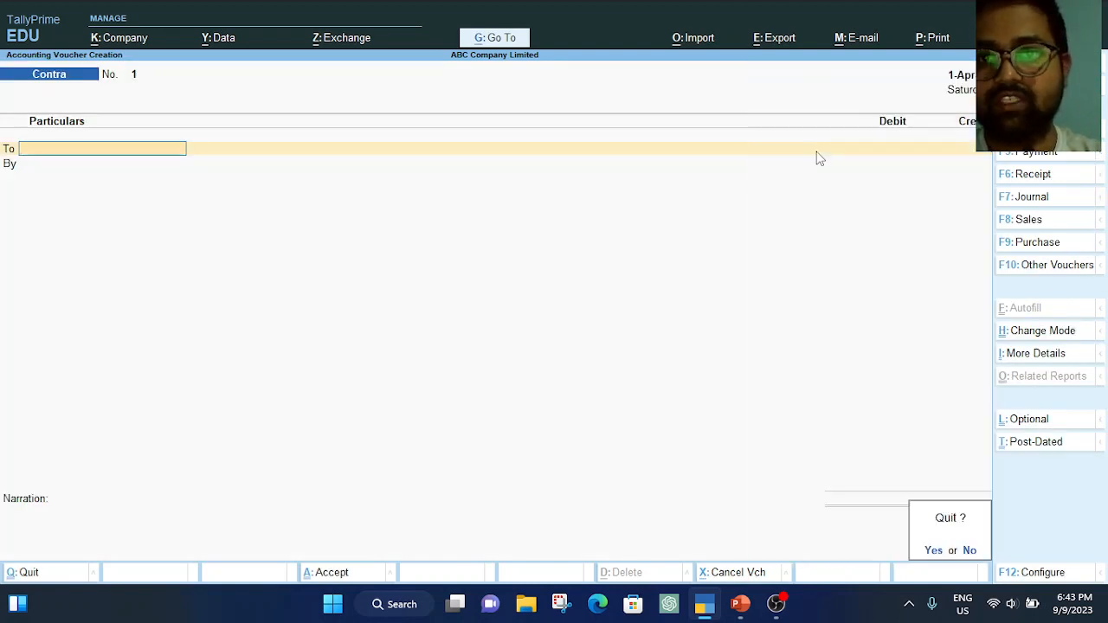
pyautogui.press('y')
pyautogui.press('Up')
pyautogui.press('Up')
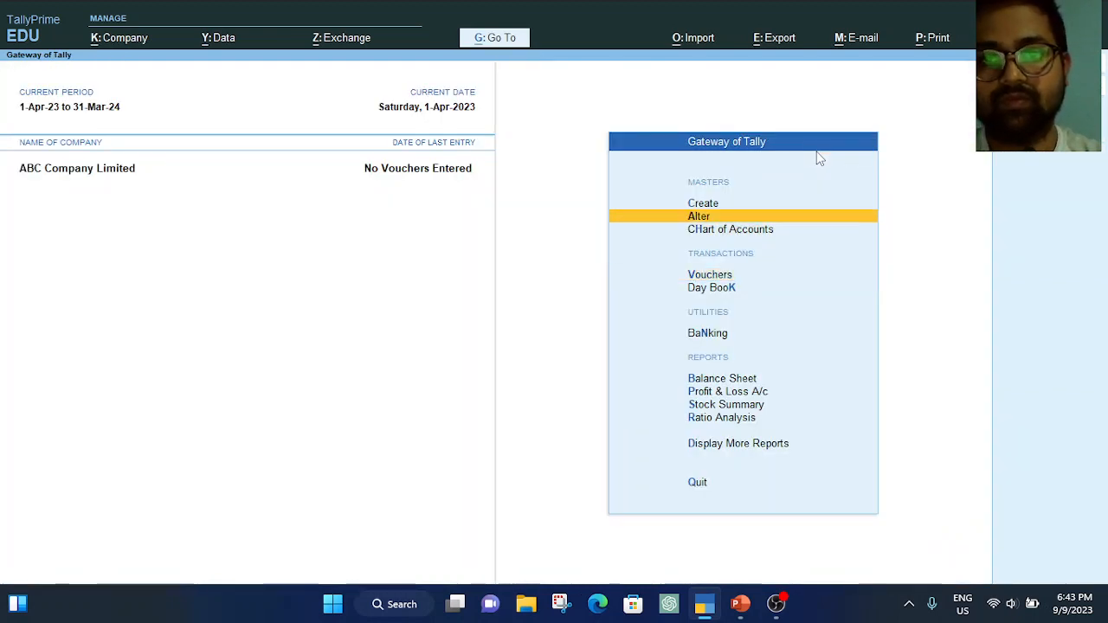
pyautogui.press('Return')
pyautogui.press('Down')
pyautogui.press('Return')
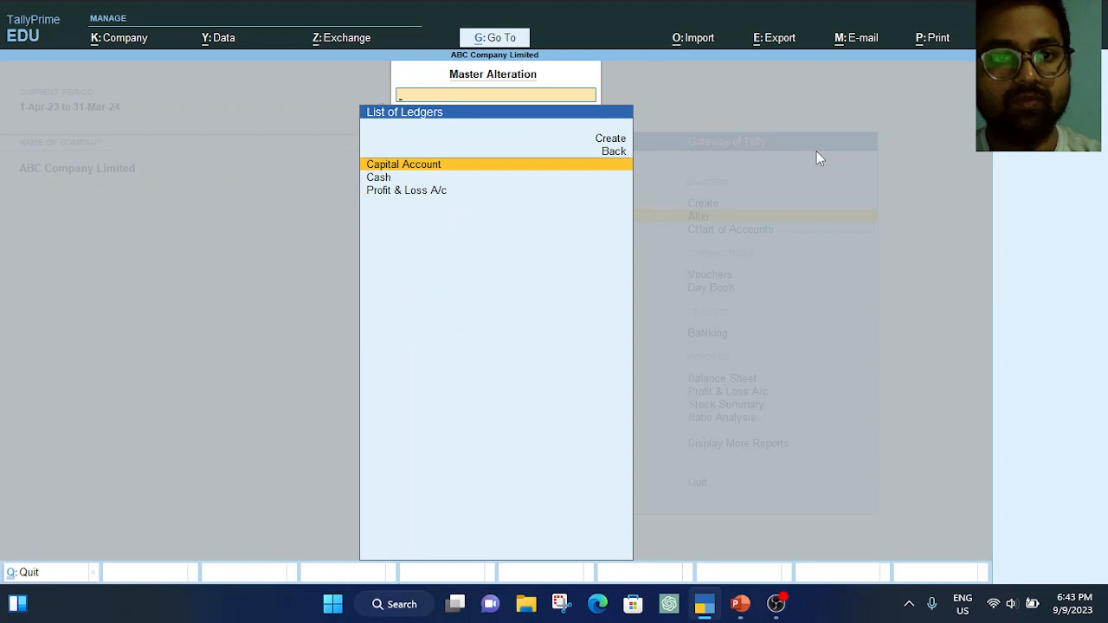
pyautogui.press('Return')
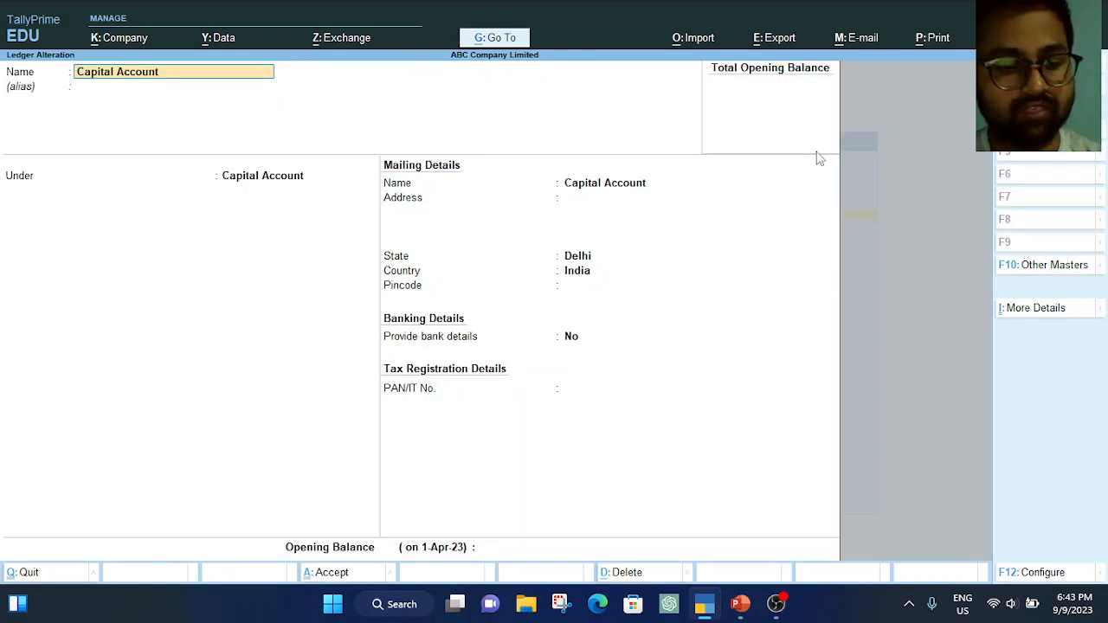
pyautogui.hotkey('alt', 'd')
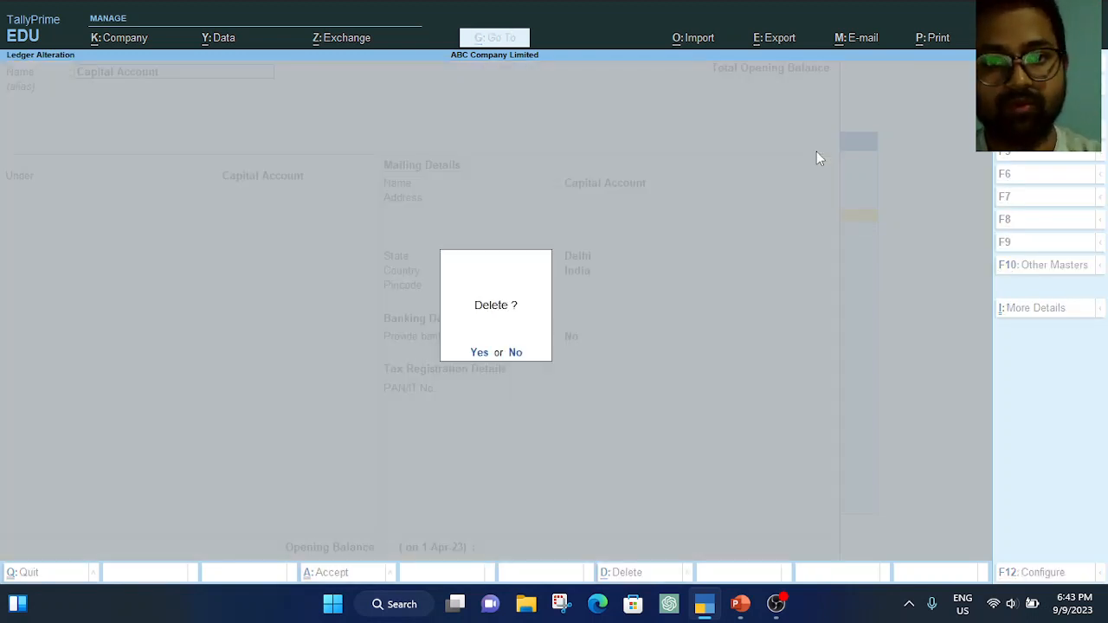
pyautogui.press('Return')
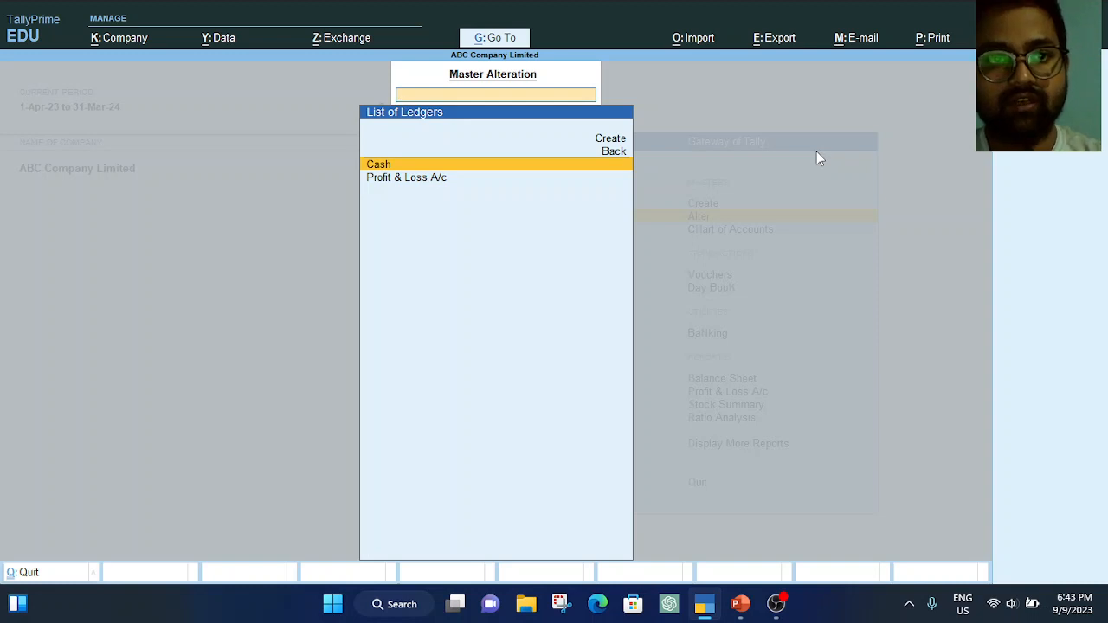
# Leave the ledger alteration list and open voucher creation with a new contra voucher
pyautogui.press('Escape')
pyautogui.press('Escape')
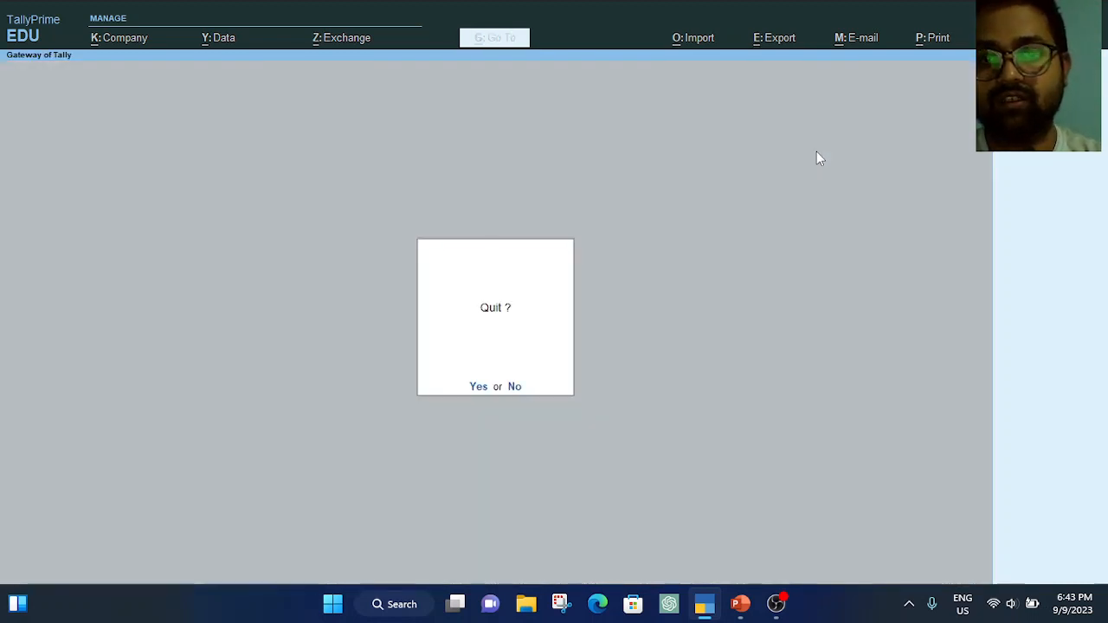
pyautogui.press('n')
pyautogui.press('Down')
pyautogui.press('Down')
pyautogui.press('Down')
pyautogui.press('Down')
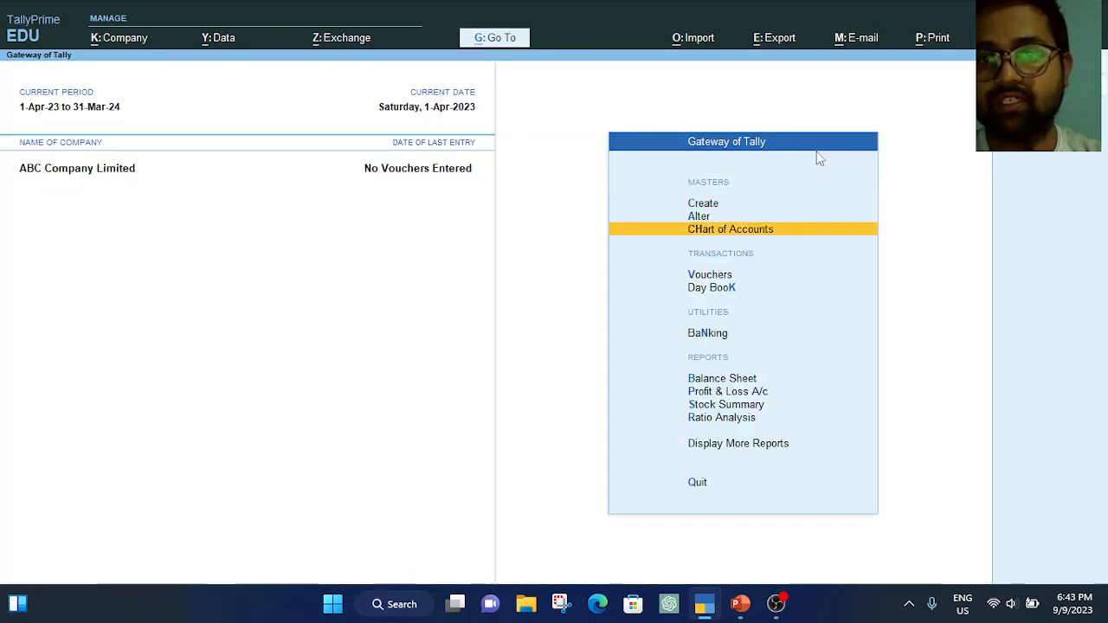
pyautogui.press('Up')
pyautogui.press('Return')
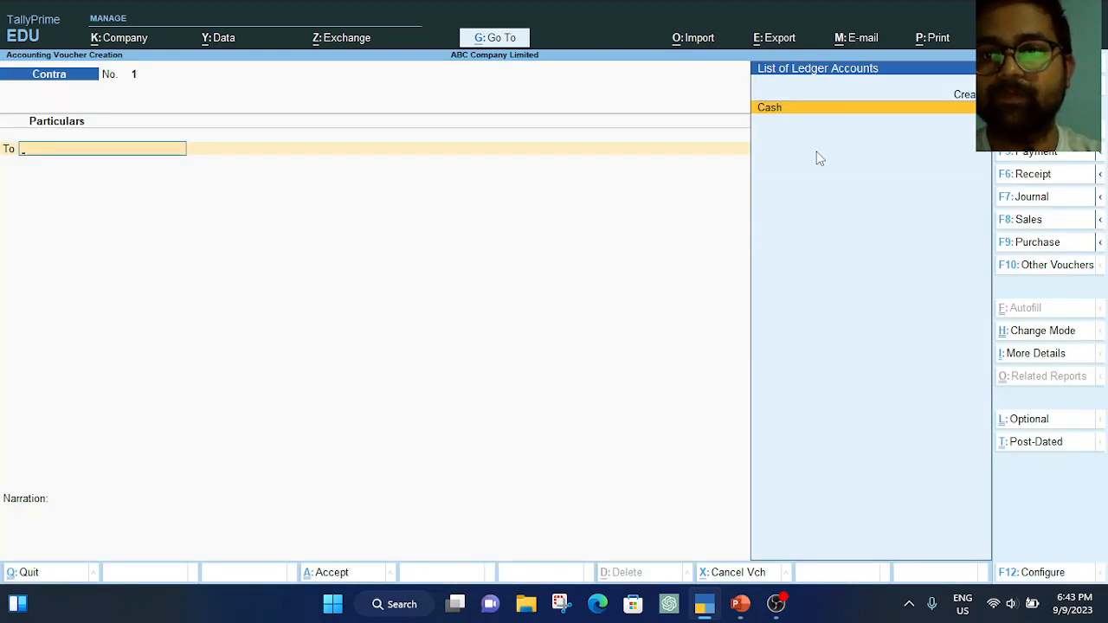
# Create a ledger named Capital Account under the Capital Account group from the To line, keeping state Delhi and no bank details, and save it
pyautogui.press('Up')
pyautogui.press('Return')
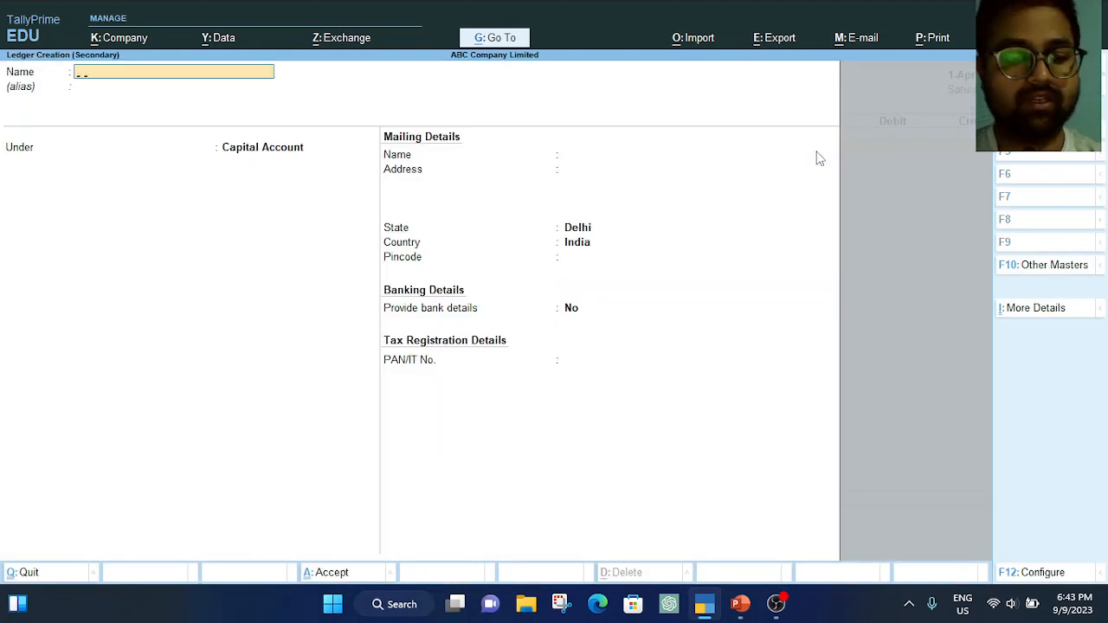
pyautogui.write('Capital')
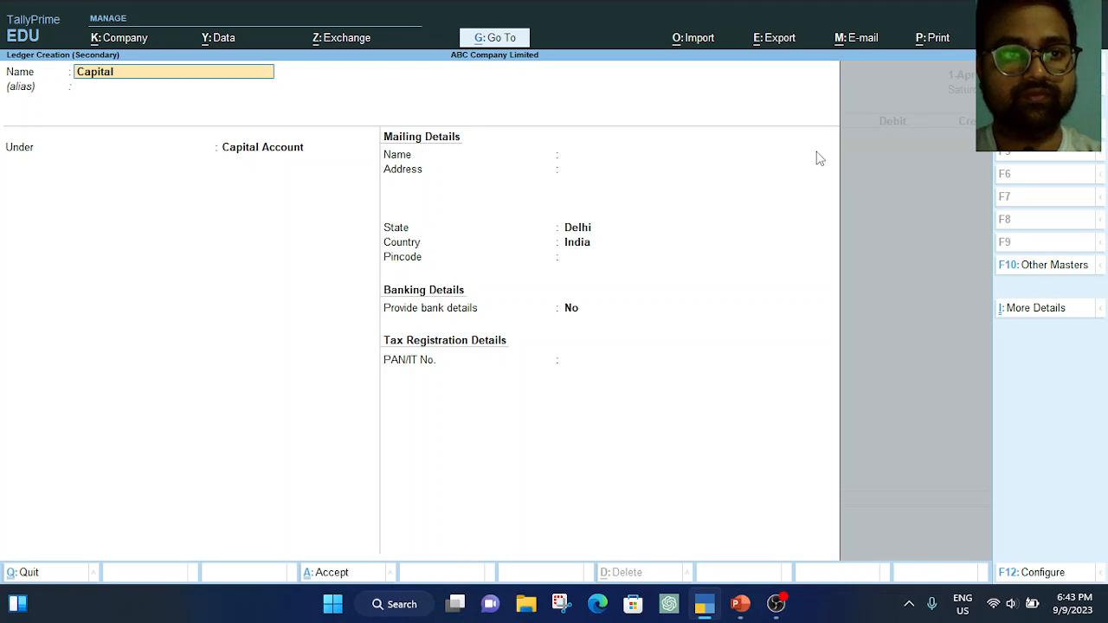
pyautogui.write(' Accou')
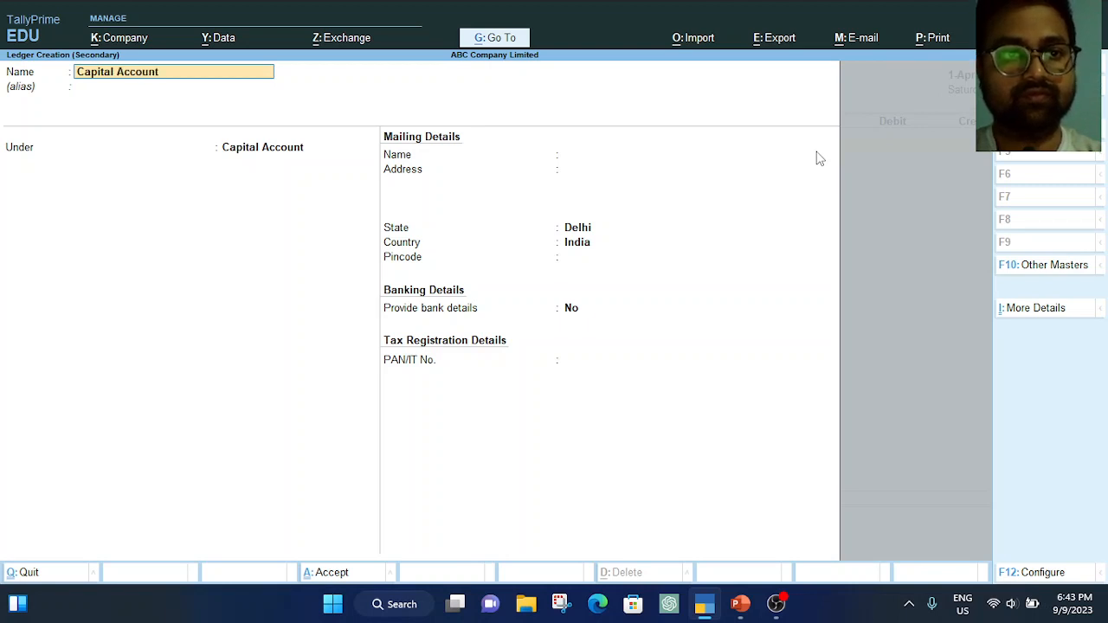
pyautogui.write('nt')
pyautogui.press('Return')
pyautogui.press('Return')
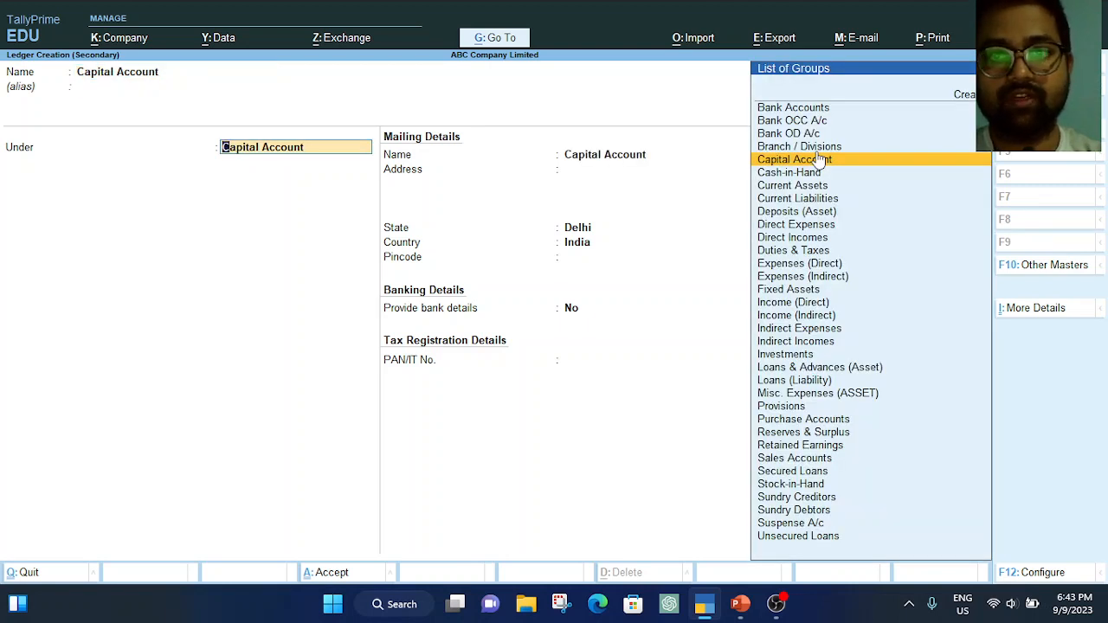
pyautogui.click(819, 160)
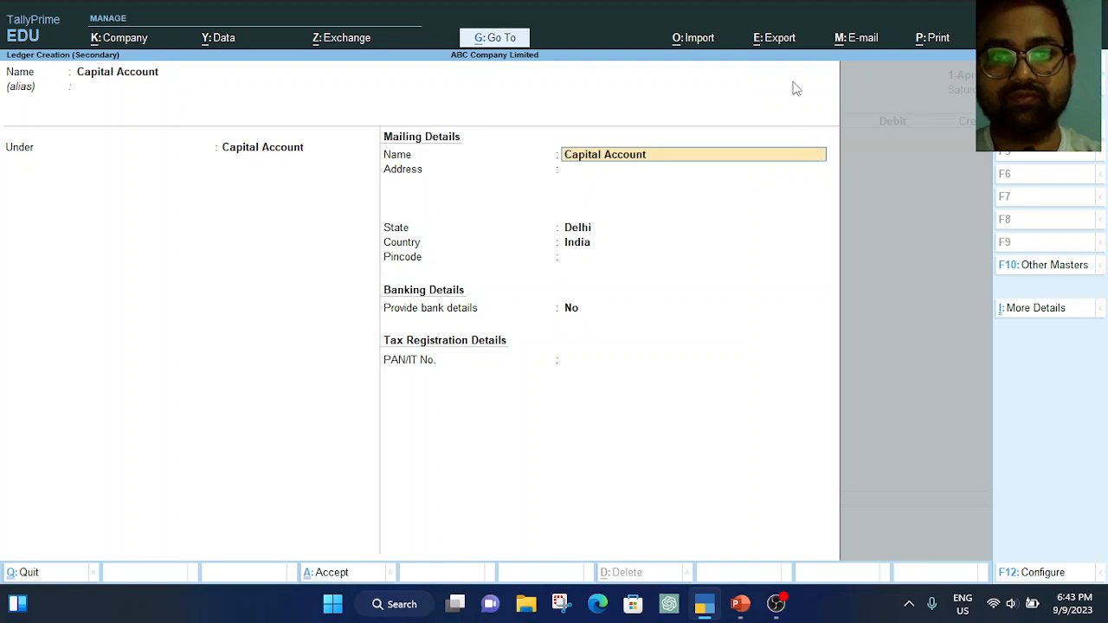
pyautogui.press('Return')
pyautogui.press('Return')
pyautogui.press('Return')
pyautogui.press('Return')
pyautogui.press('Return')
pyautogui.press('Return')
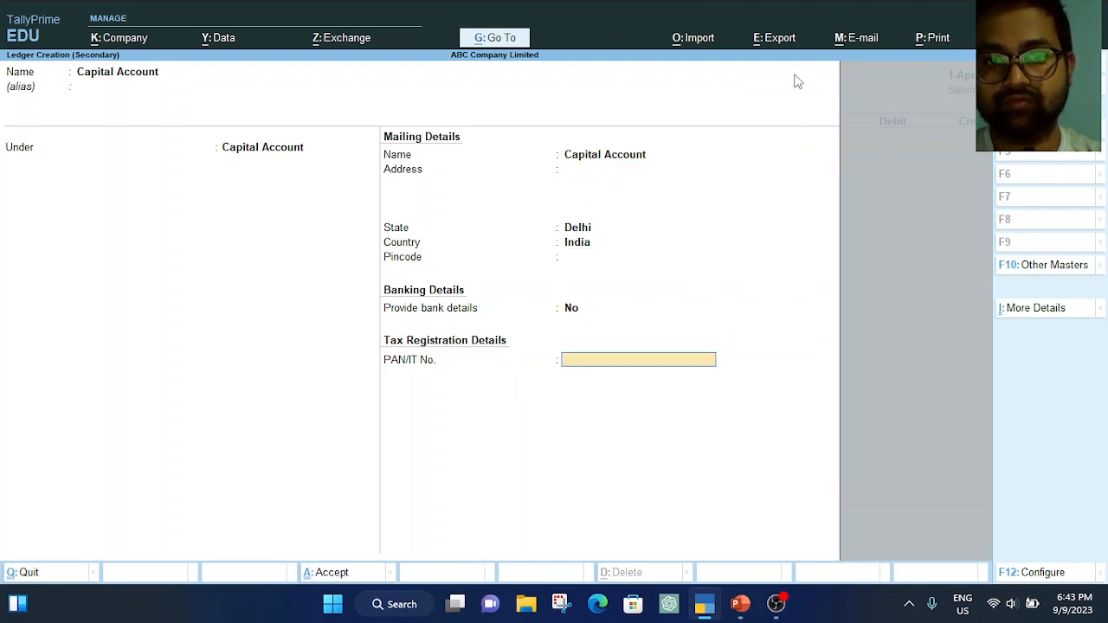
pyautogui.press('Return')
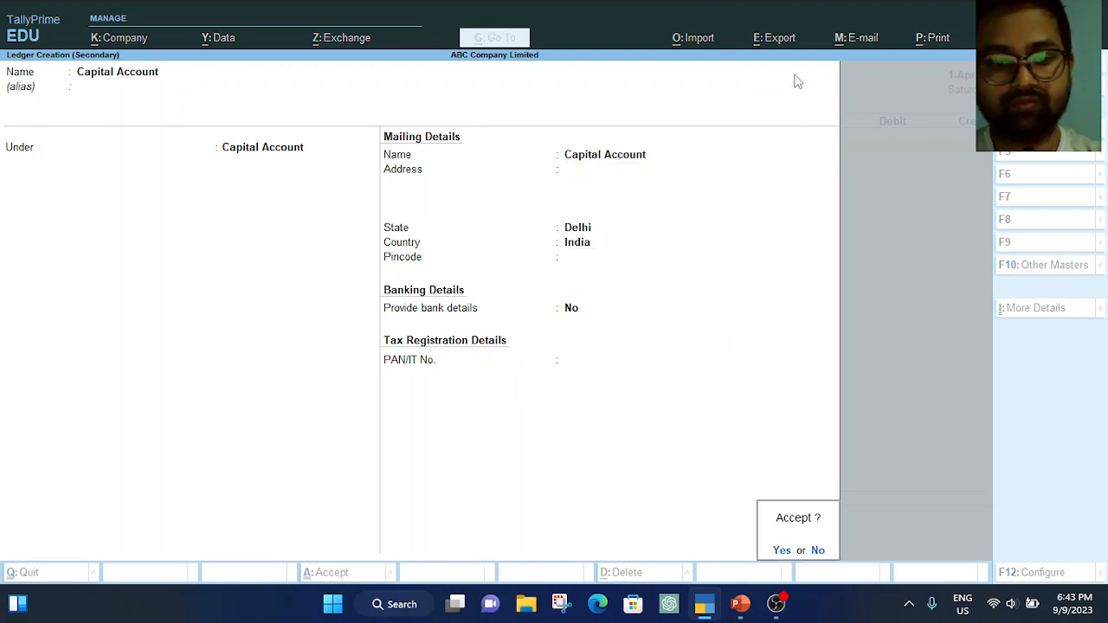
pyautogui.press('y')
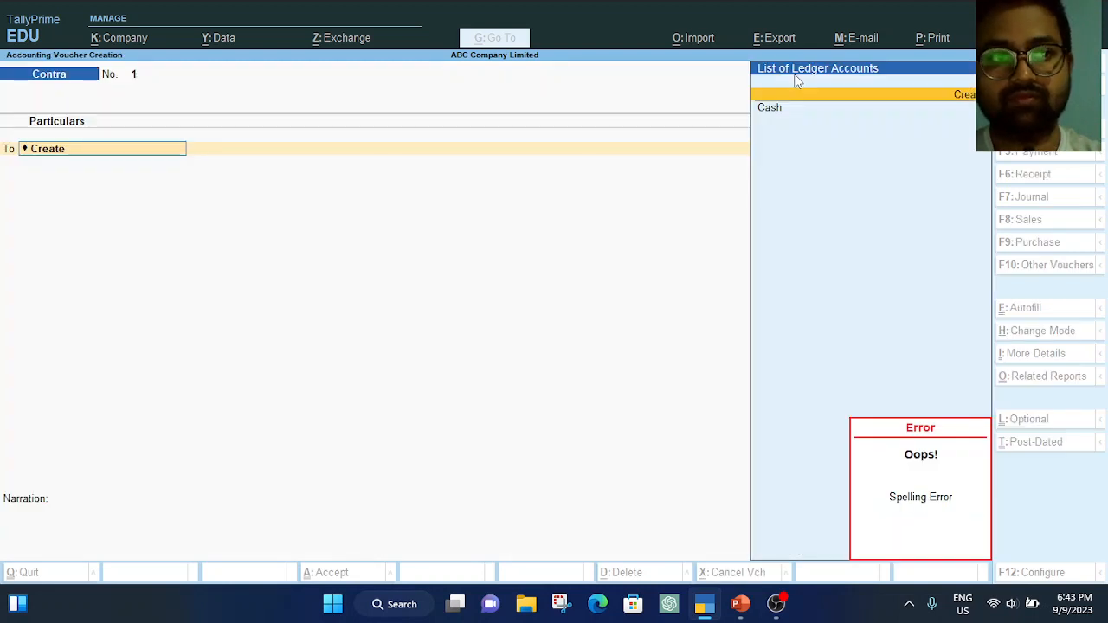
# Clear the contra voucher's To line, try to select the new Capital Account ledger by entering "Cap", and empty the line again
pyautogui.press('BackSpace')
pyautogui.press('BackSpace')
pyautogui.press('BackSpace')
pyautogui.press('BackSpace')
pyautogui.press('BackSpace')
pyautogui.press('BackSpace')
pyautogui.press('BackSpace')
pyautogui.press('BackSpace')
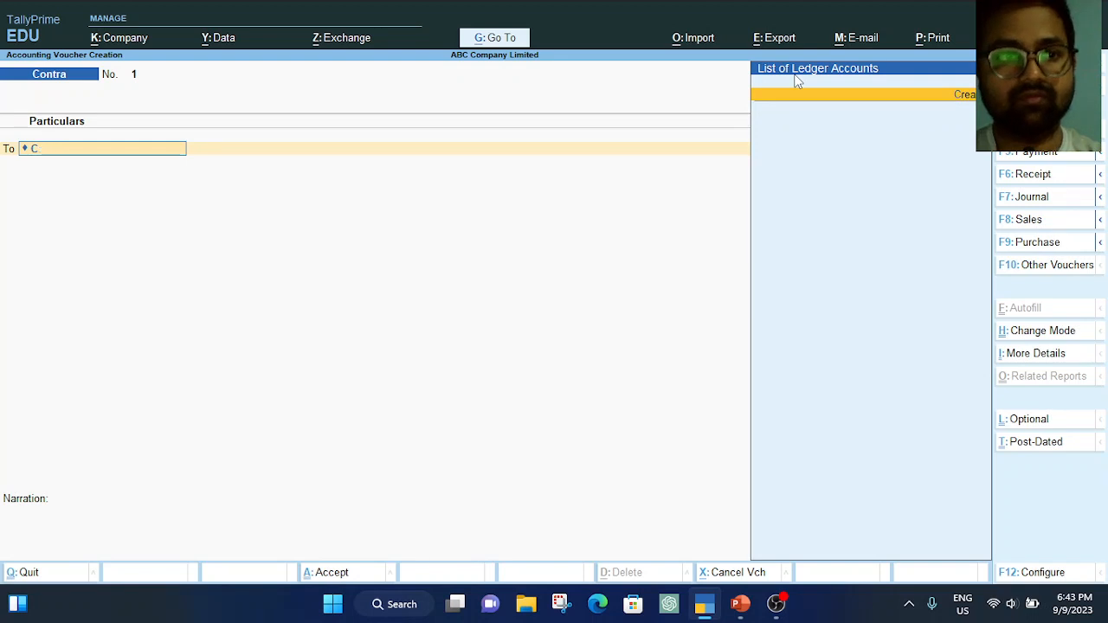
pyautogui.press('BackSpace')
pyautogui.write('Ca')
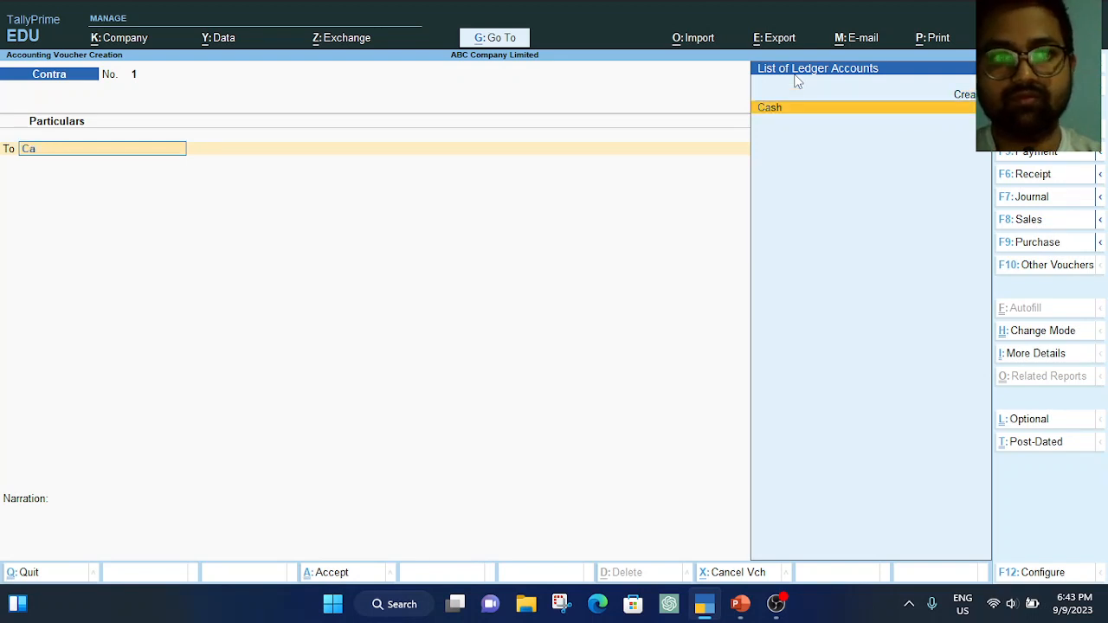
pyautogui.write('p')
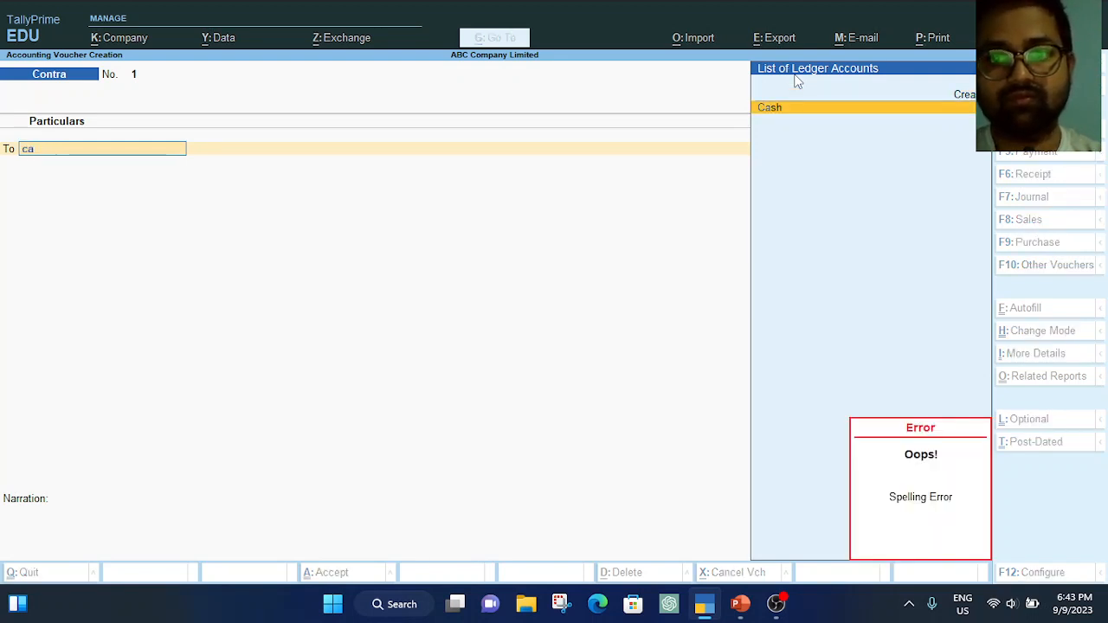
pyautogui.write('C')
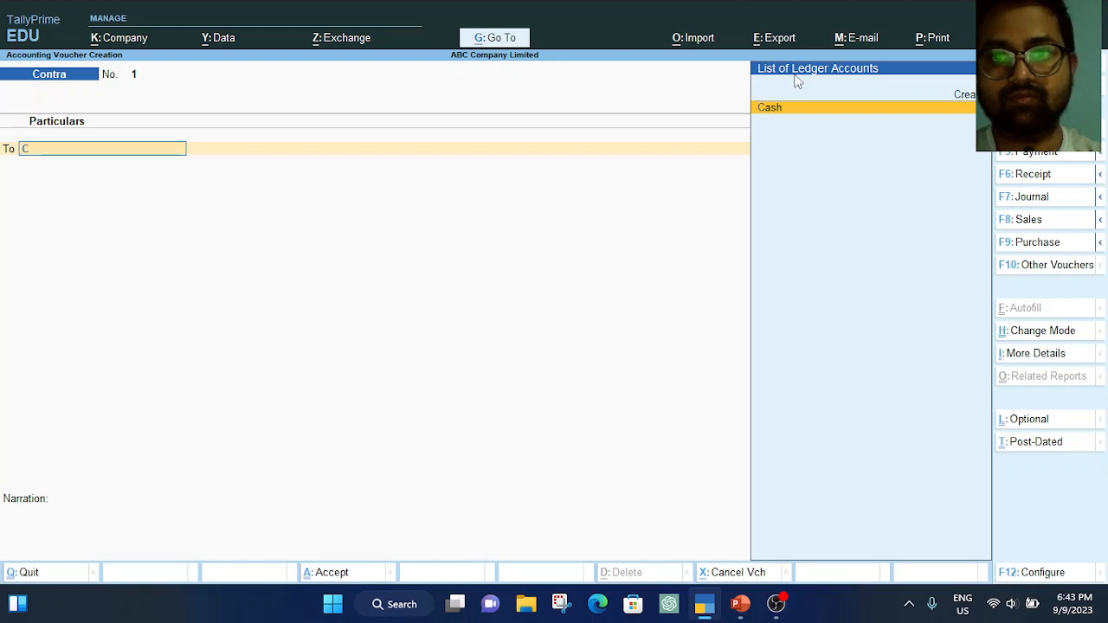
pyautogui.write('a')
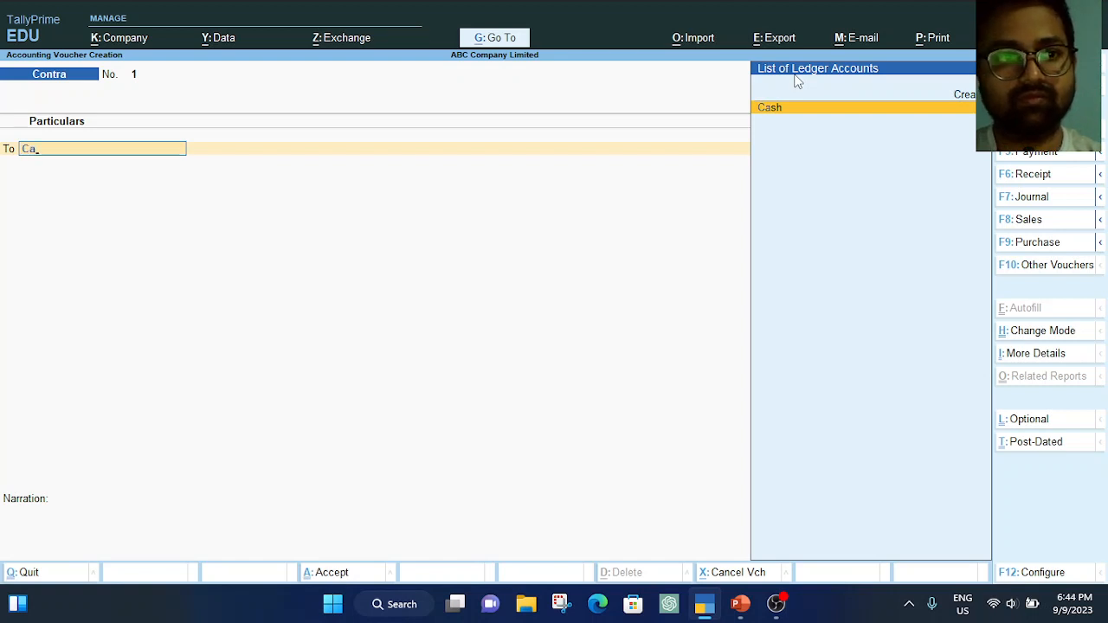
pyautogui.write('p')
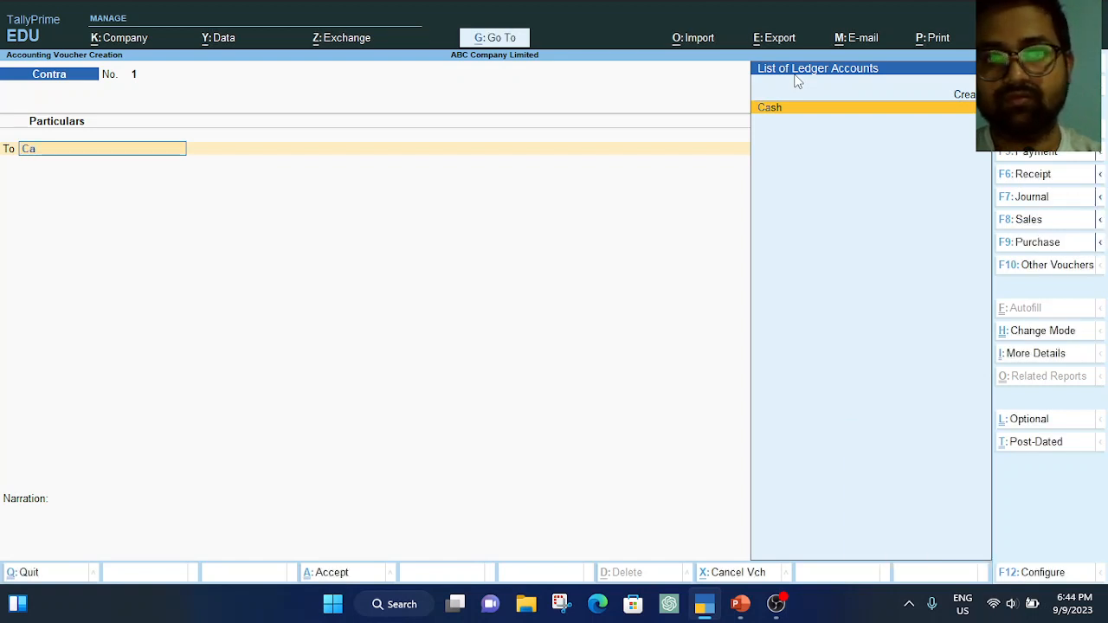
pyautogui.press('BackSpace')
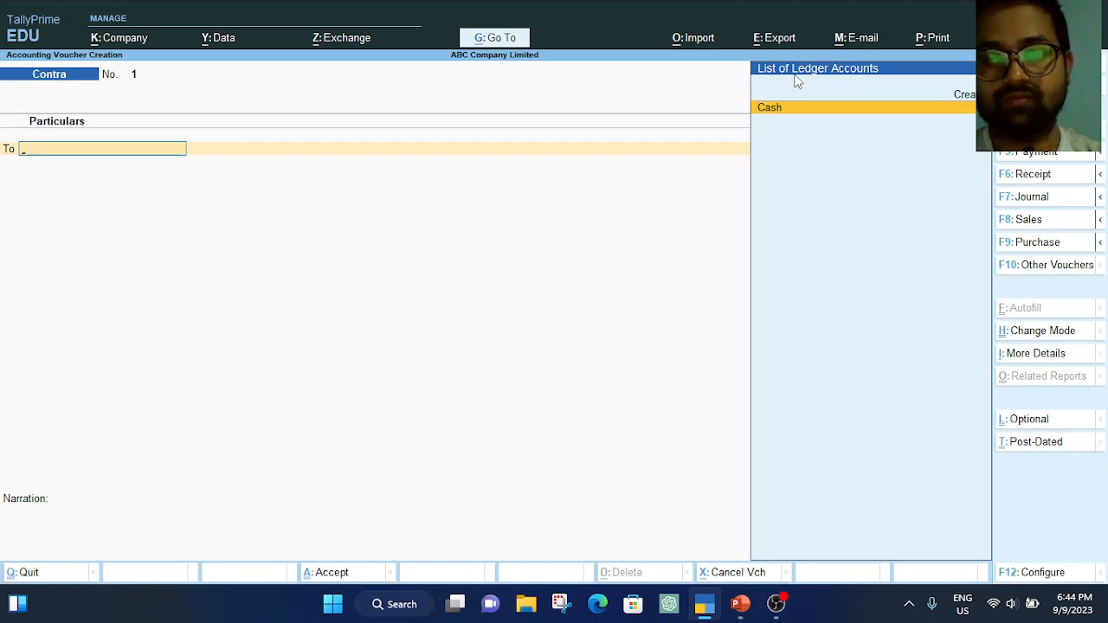
pyautogui.press('Escape')
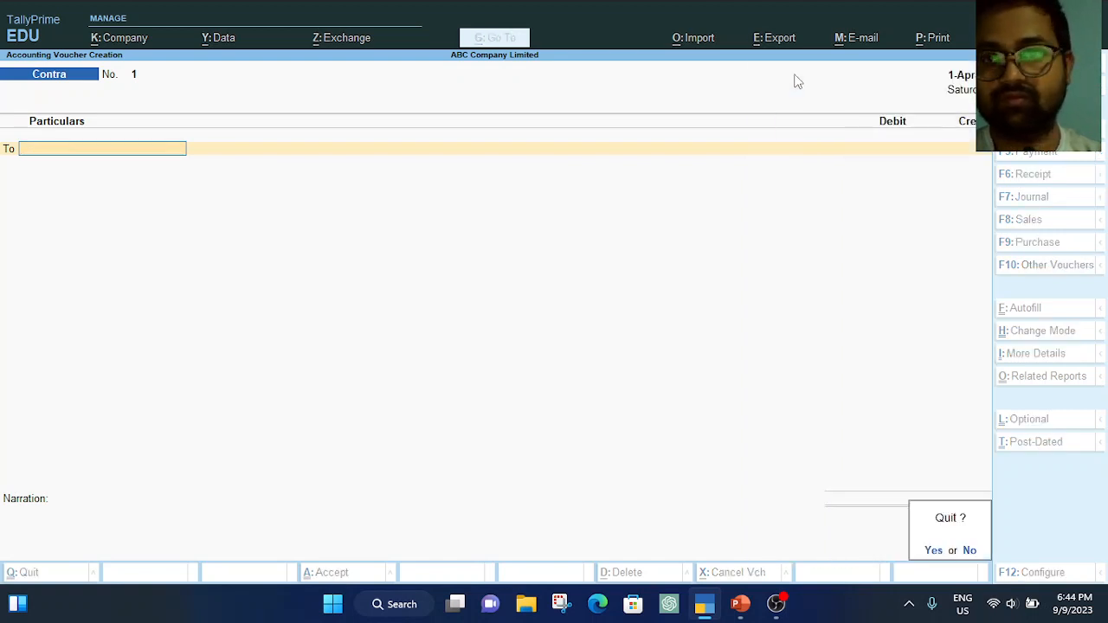
pyautogui.press('n')
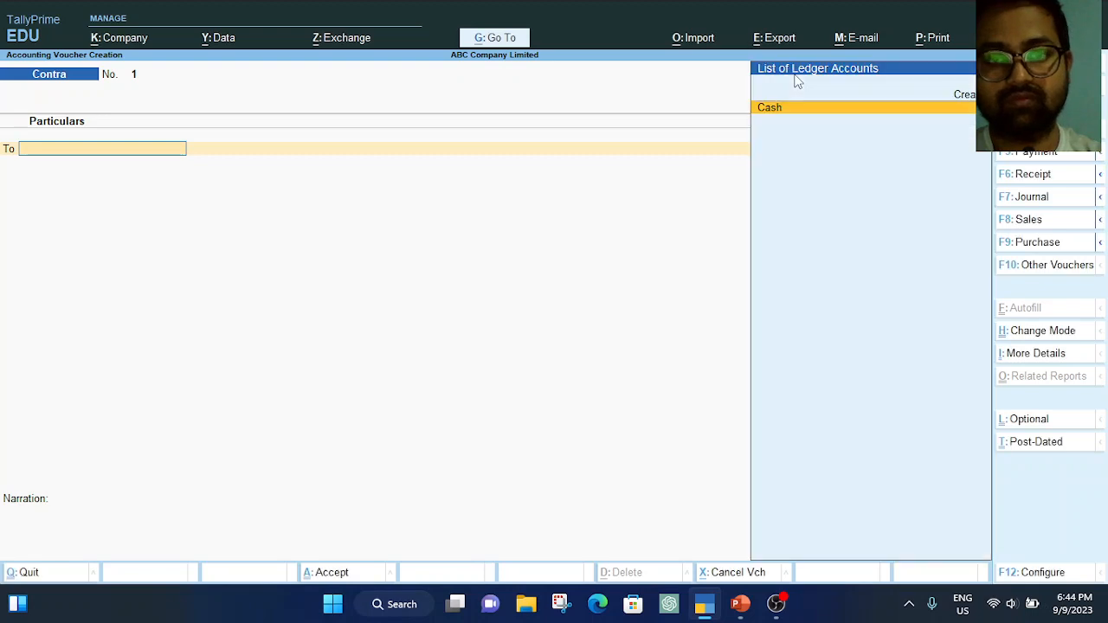
pyautogui.press('Up')
pyautogui.press('Return')
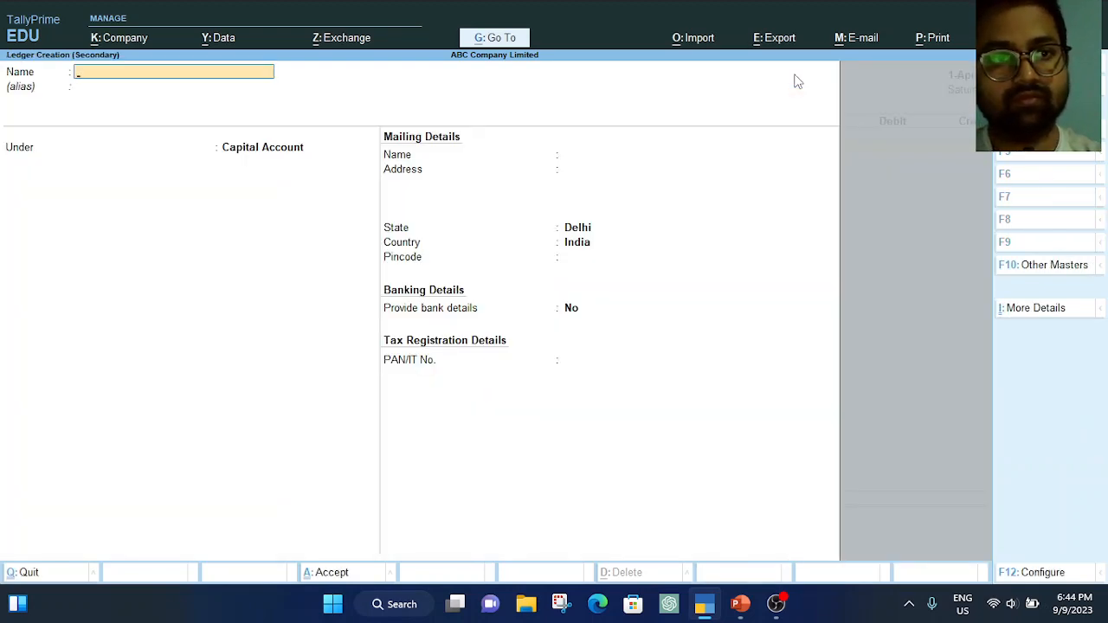
pyautogui.press('Escape')
pyautogui.press('y')
# Quit the new ledger and the contra voucher, and open the Capital Account ledger for alteration
pyautogui.press('Escape')
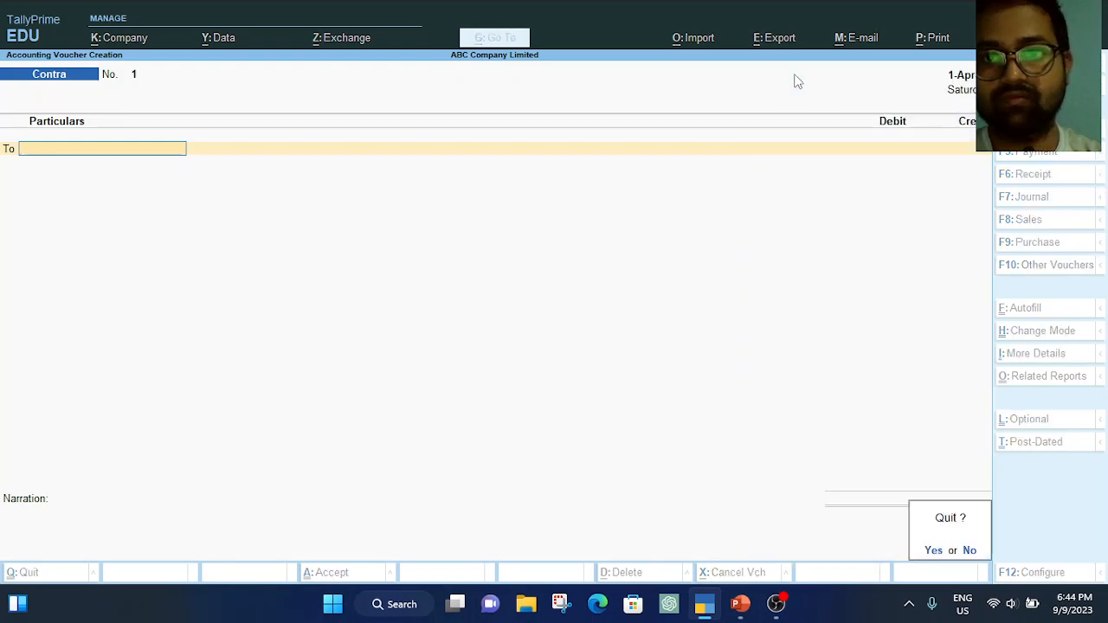
pyautogui.press('y')
pyautogui.press('Up')
pyautogui.press('Up')
pyautogui.press('Up')
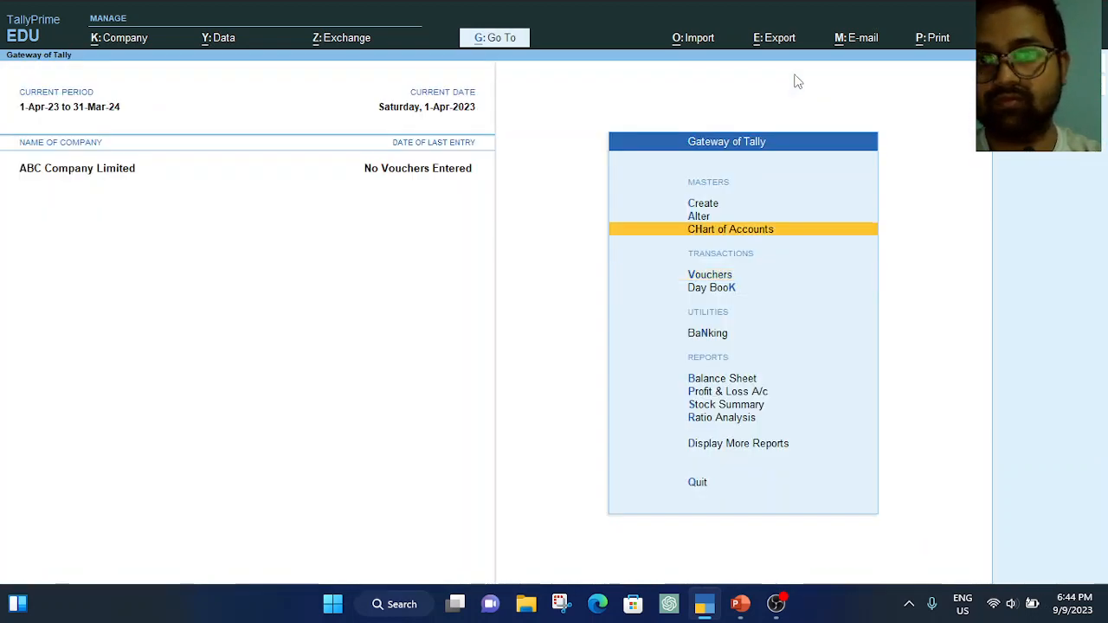
pyautogui.press('Down')
pyautogui.press('Return')
pyautogui.press('Down')
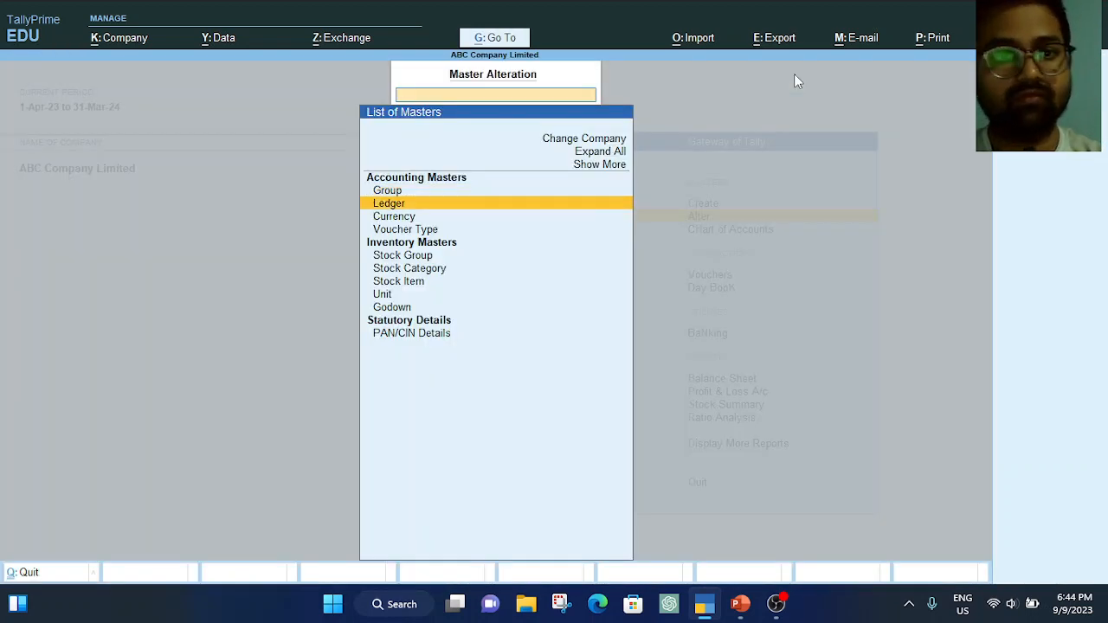
pyautogui.press('Down')
pyautogui.press('Up')
pyautogui.press('Return')
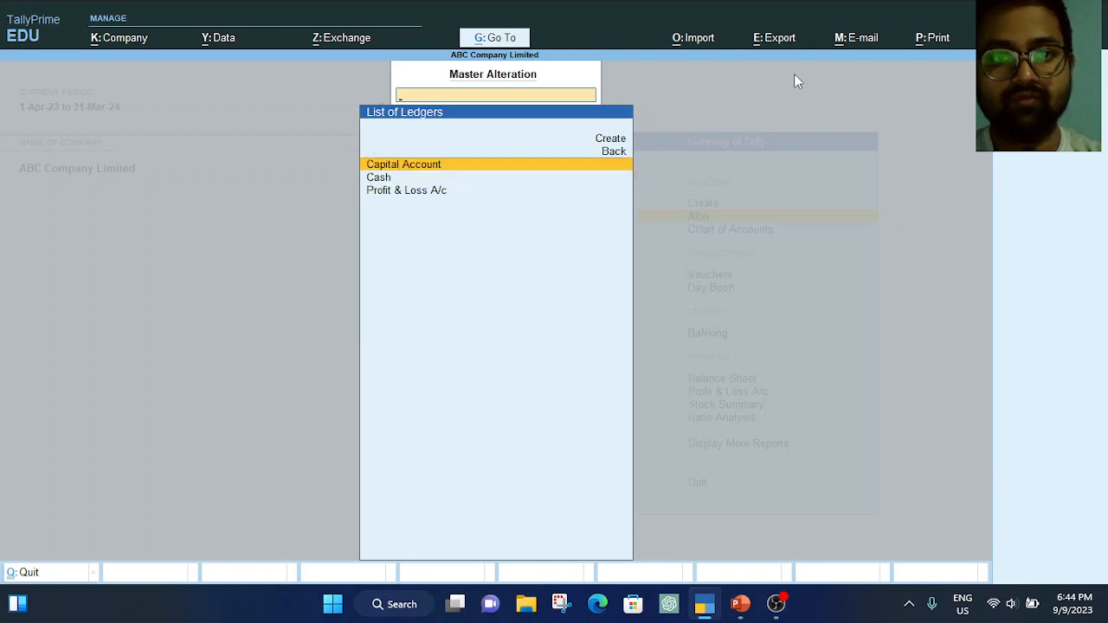
pyautogui.press('Return')
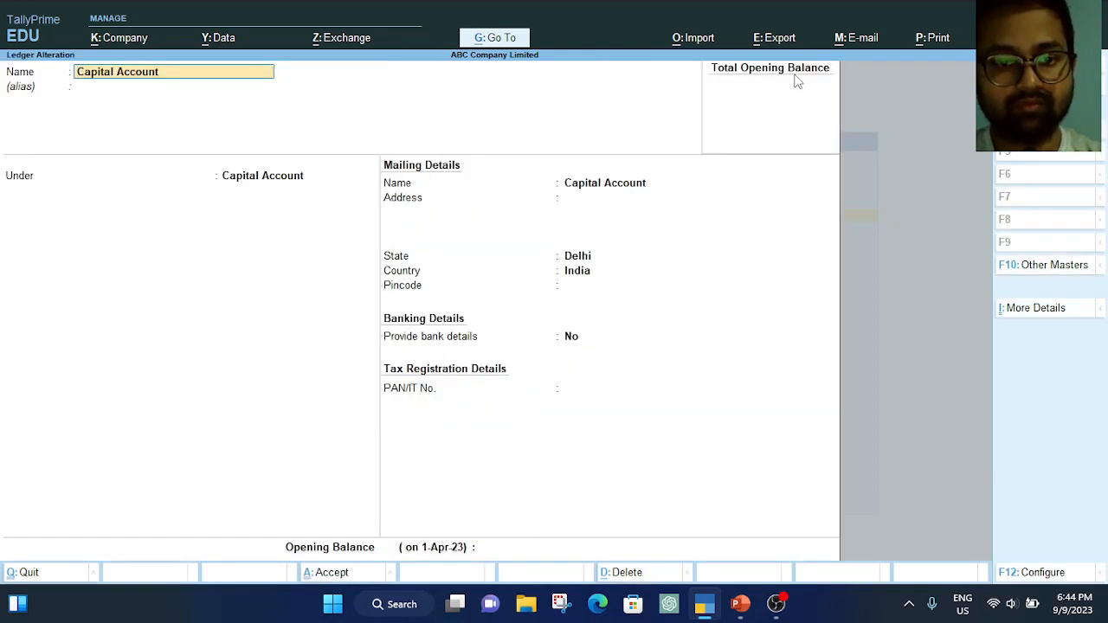
# Go through the Capital Account ledger's details up to the opening balance and save the ledger
pyautogui.press('Return')
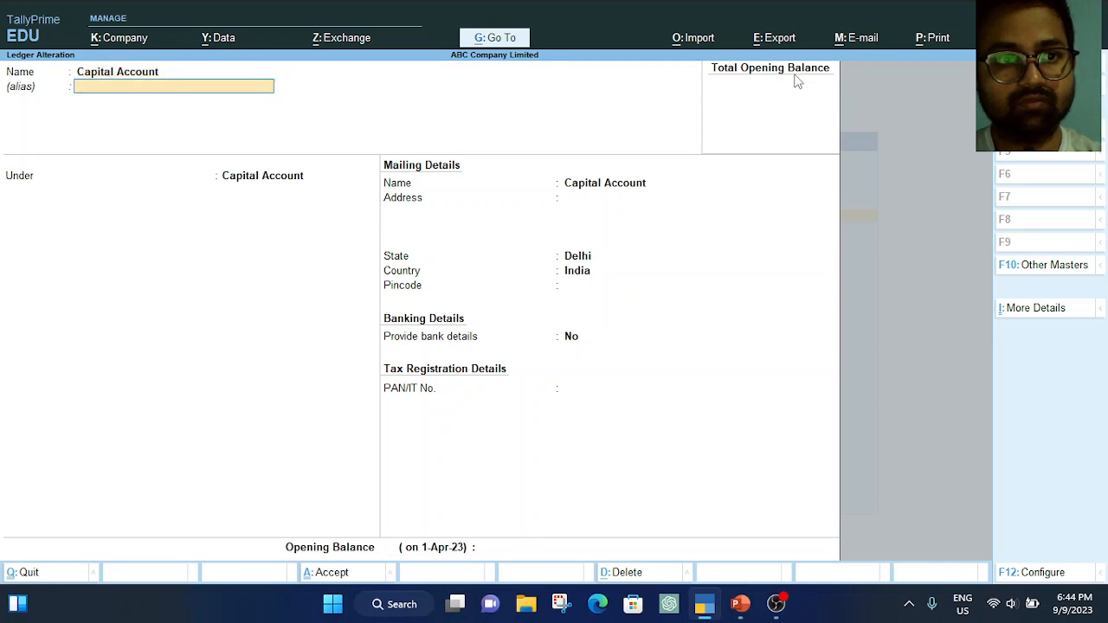
pyautogui.press('Return')
pyautogui.press('Return')
pyautogui.press('Return')
pyautogui.press('Return')
pyautogui.press('Return')
pyautogui.press('Return')
pyautogui.press('Return')
pyautogui.press('Return')
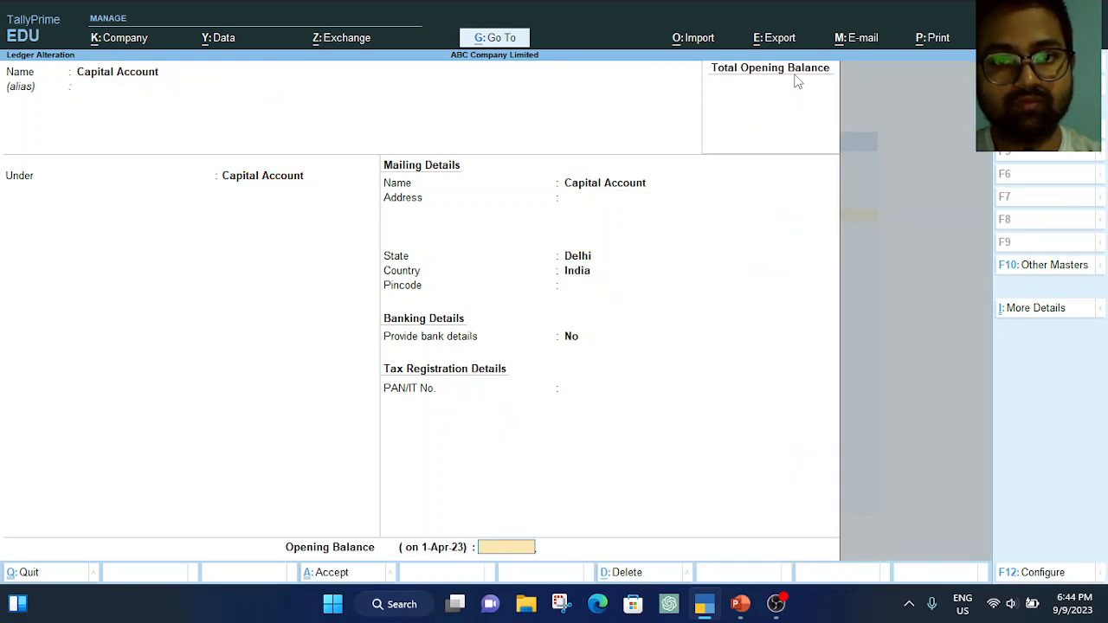
pyautogui.press('Return')
pyautogui.press('Return')
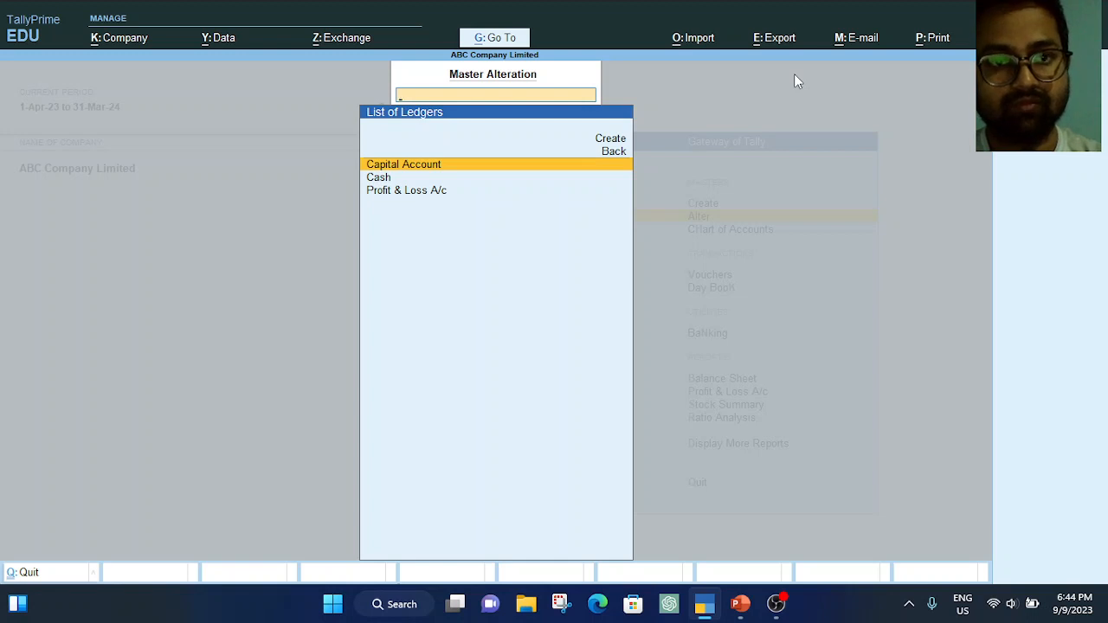
# Reopen the Capital Account ledger, quit it without saving and return to the Gateway of Tally
pyautogui.press('Return')
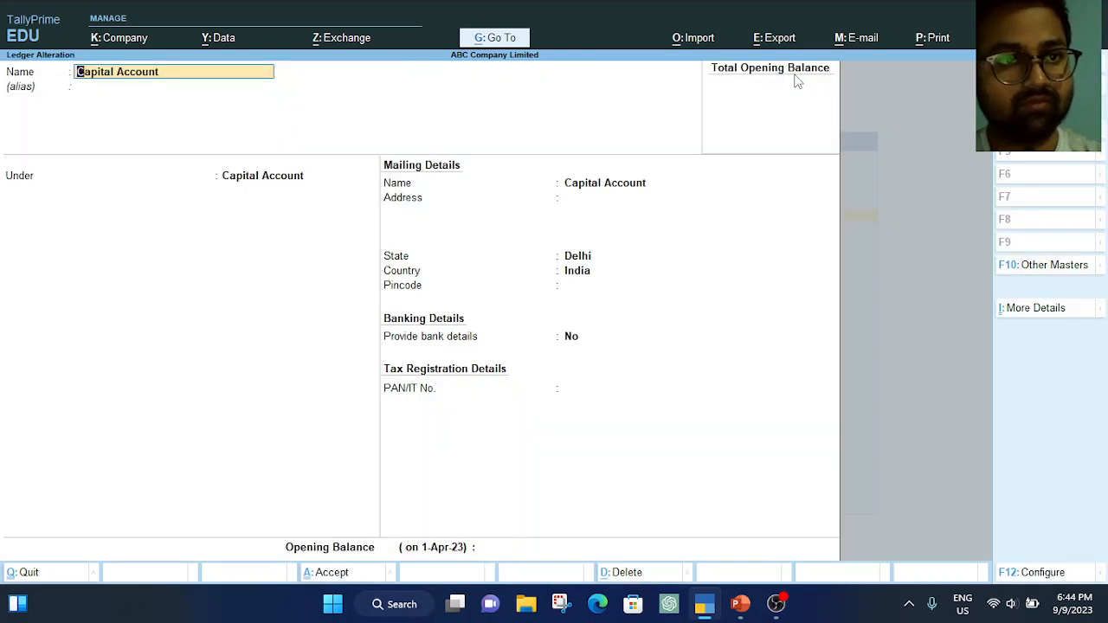
pyautogui.press('Escape')
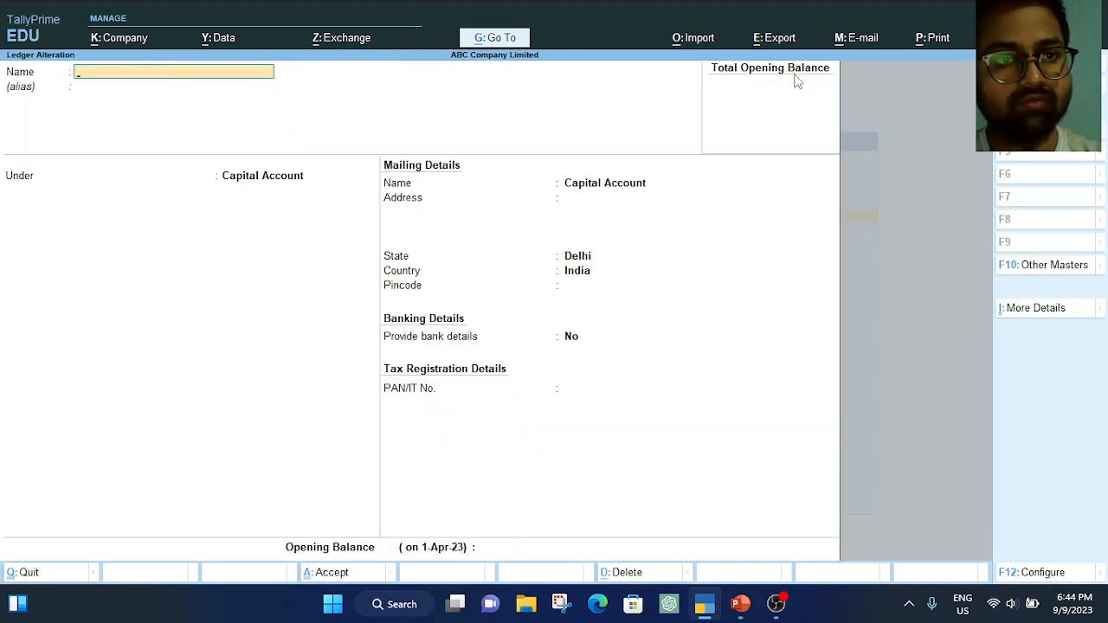
pyautogui.press('Escape')
pyautogui.press('y')
pyautogui.press('Escape')
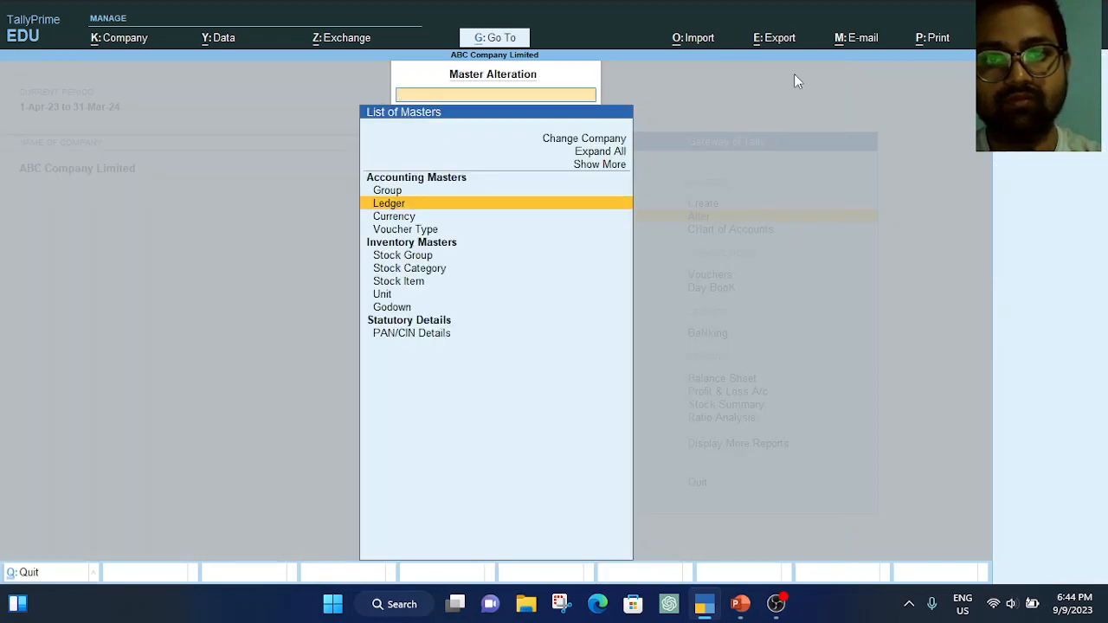
pyautogui.press('Escape')
# Open voucher creation and change the voucher type to Receipt
pyautogui.press('Down')
pyautogui.press('Down')
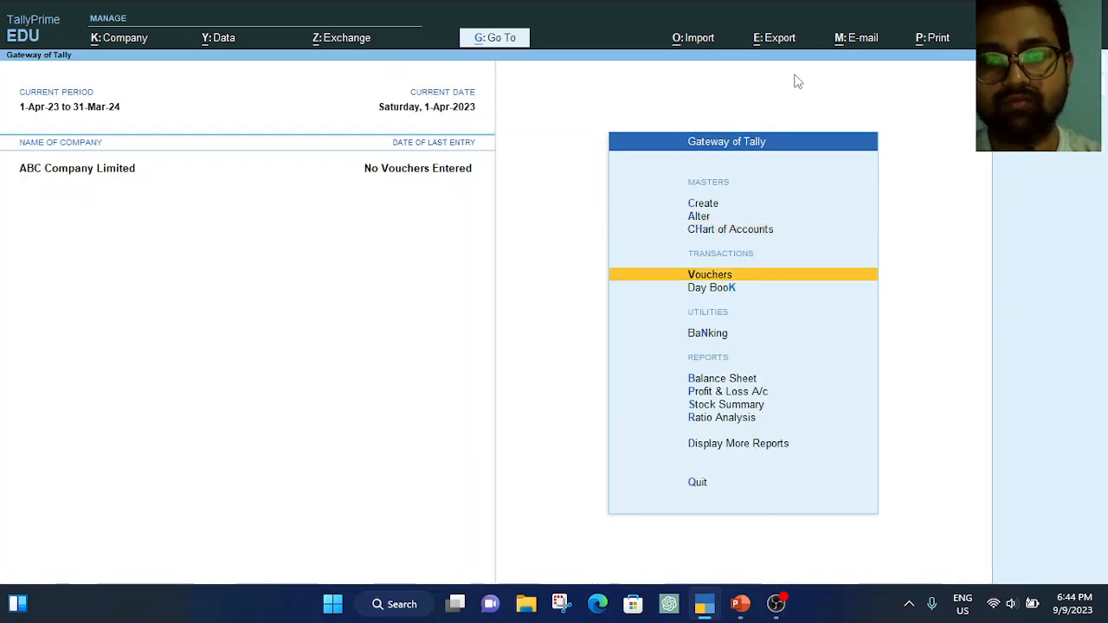
pyautogui.press('Return')
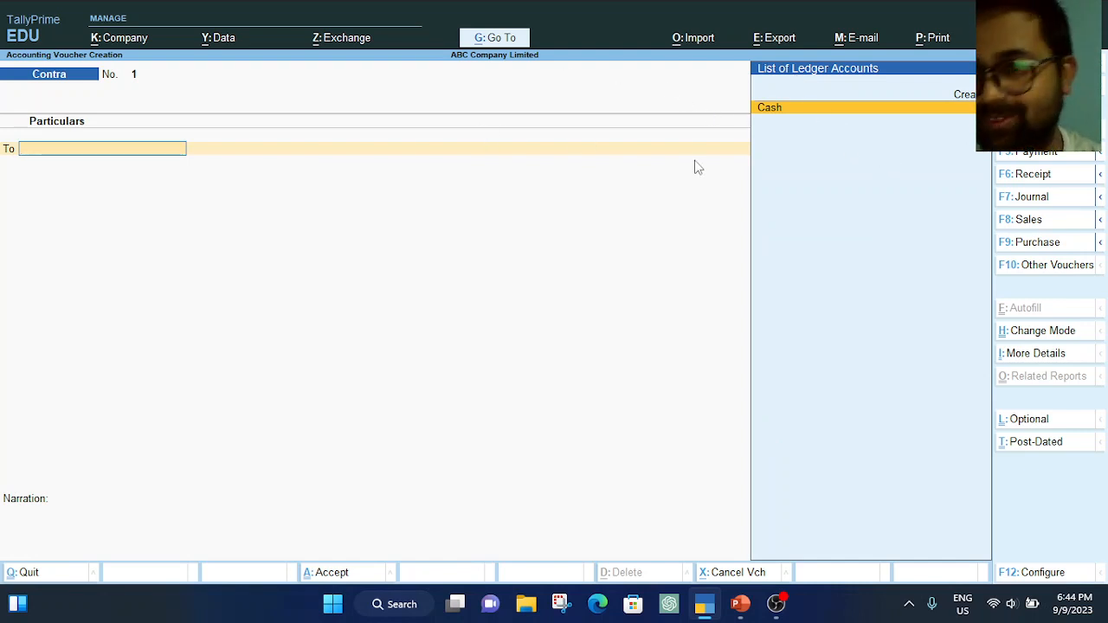
pyautogui.click(1035, 177)
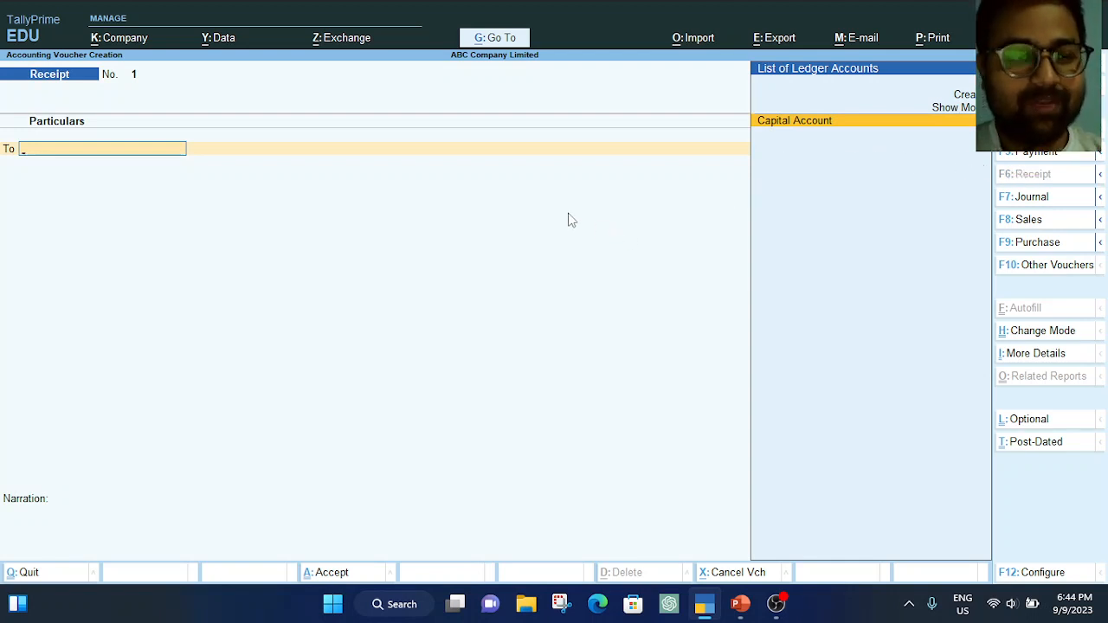
# Credit Capital Account with 100000 and debit Cash with the same amount in the receipt voucher
pyautogui.write('Cap')
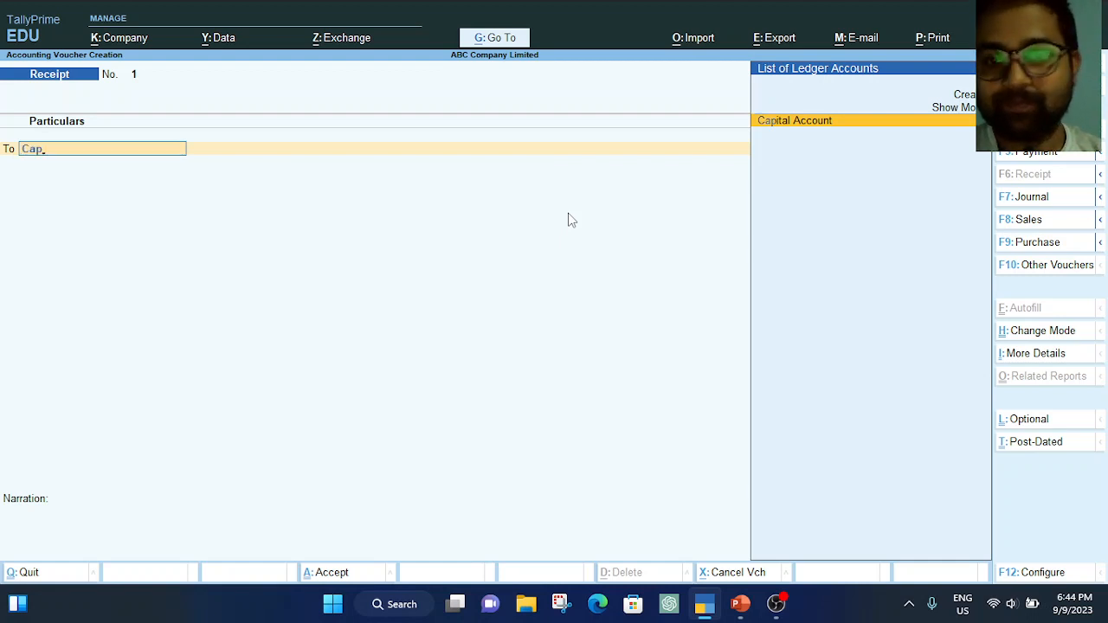
pyautogui.press('Return')
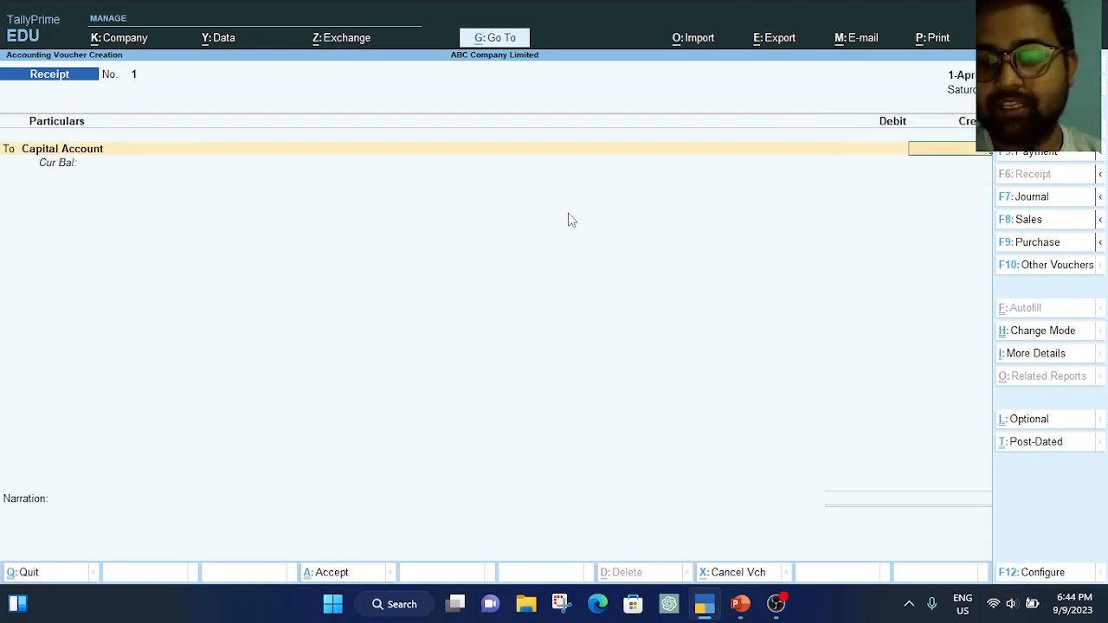
pyautogui.write('100000')
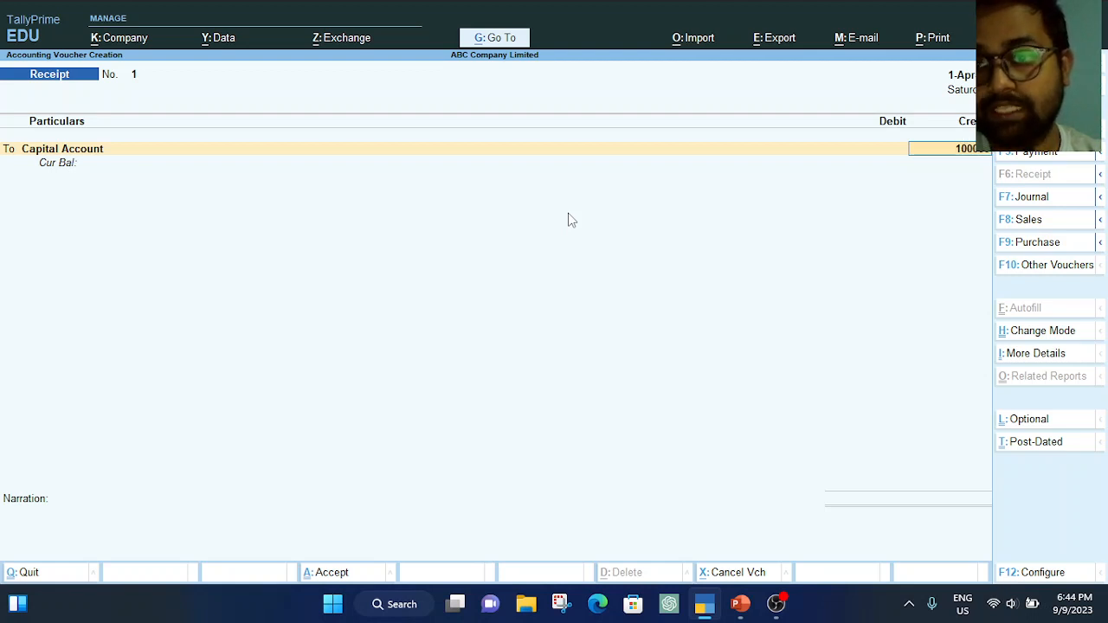
pyautogui.press('Return')
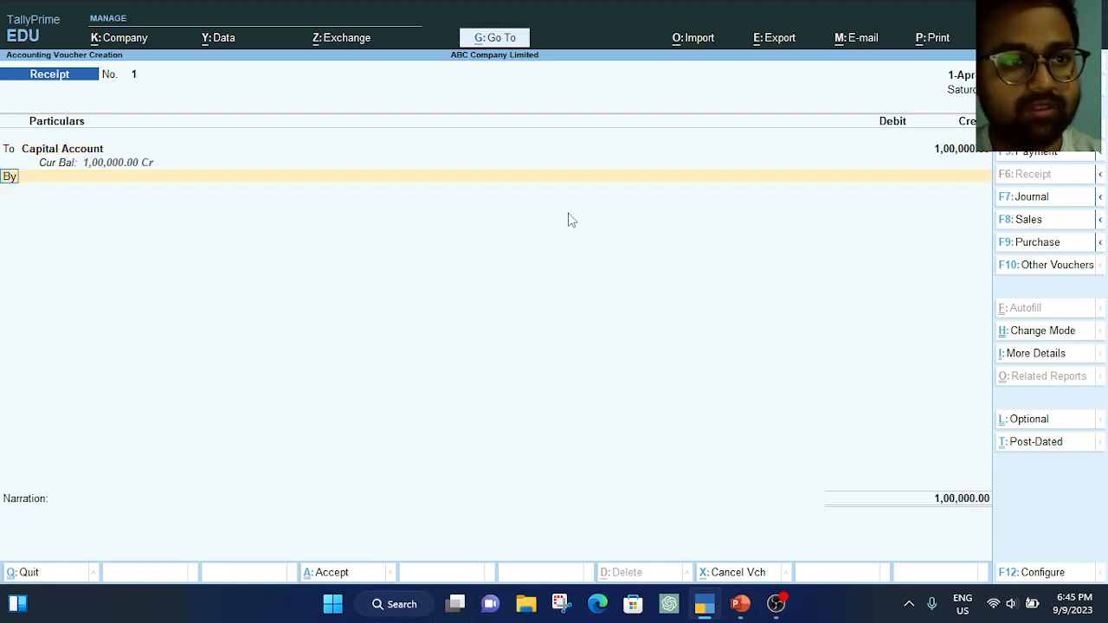
pyautogui.press('Return')
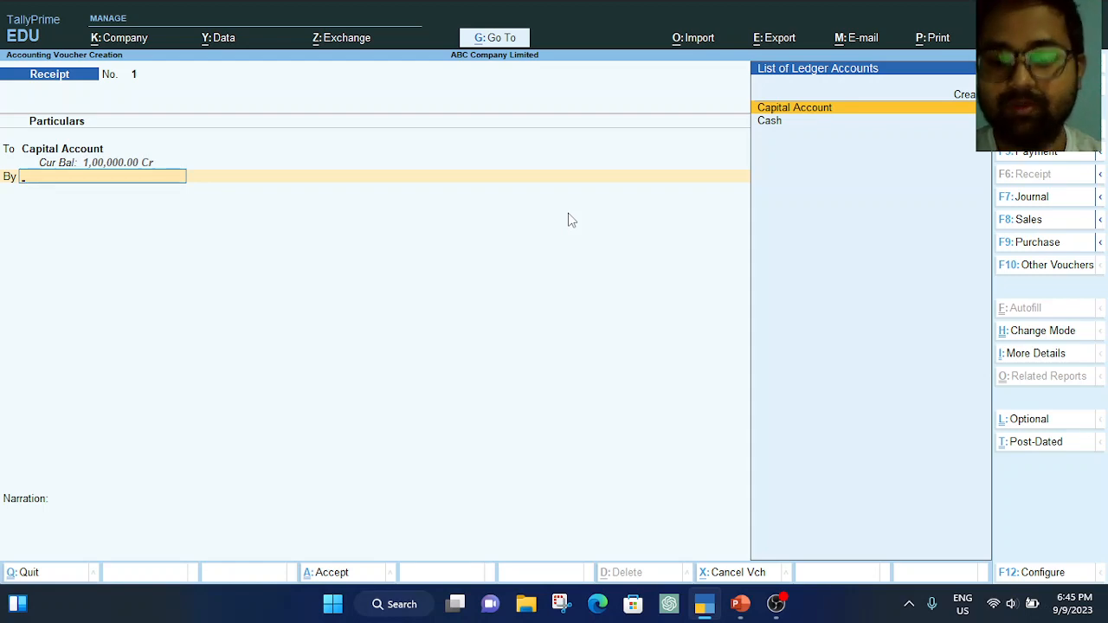
pyautogui.press('Down')
pyautogui.press('Return')
pyautogui.press('Return')
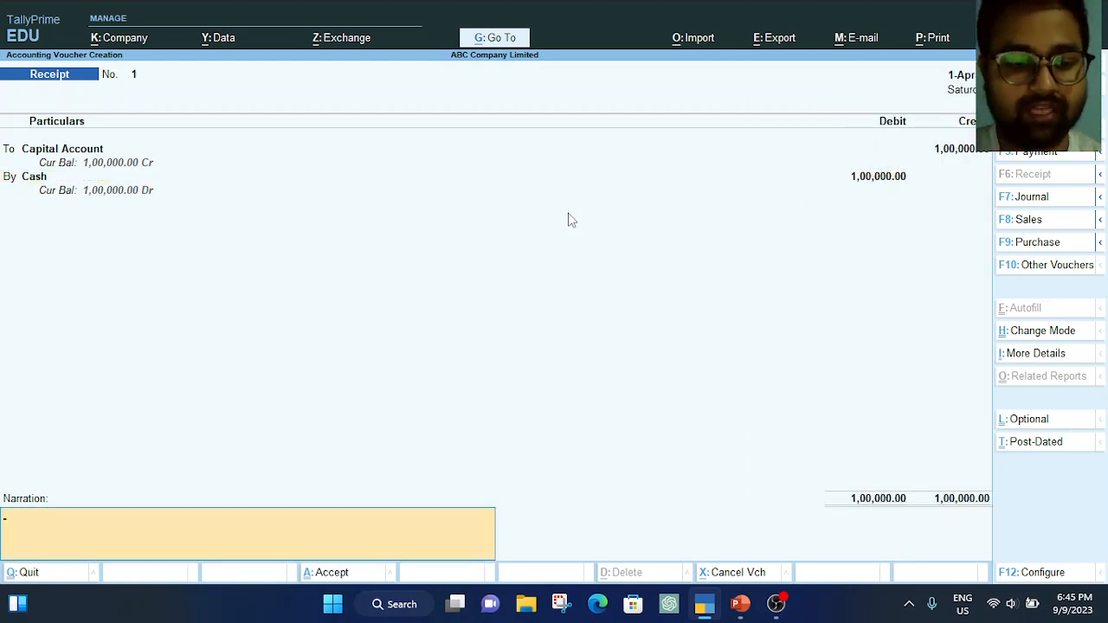
# Enter the narration "Being Business started" and save the receipt voucher
pyautogui.write('Being')
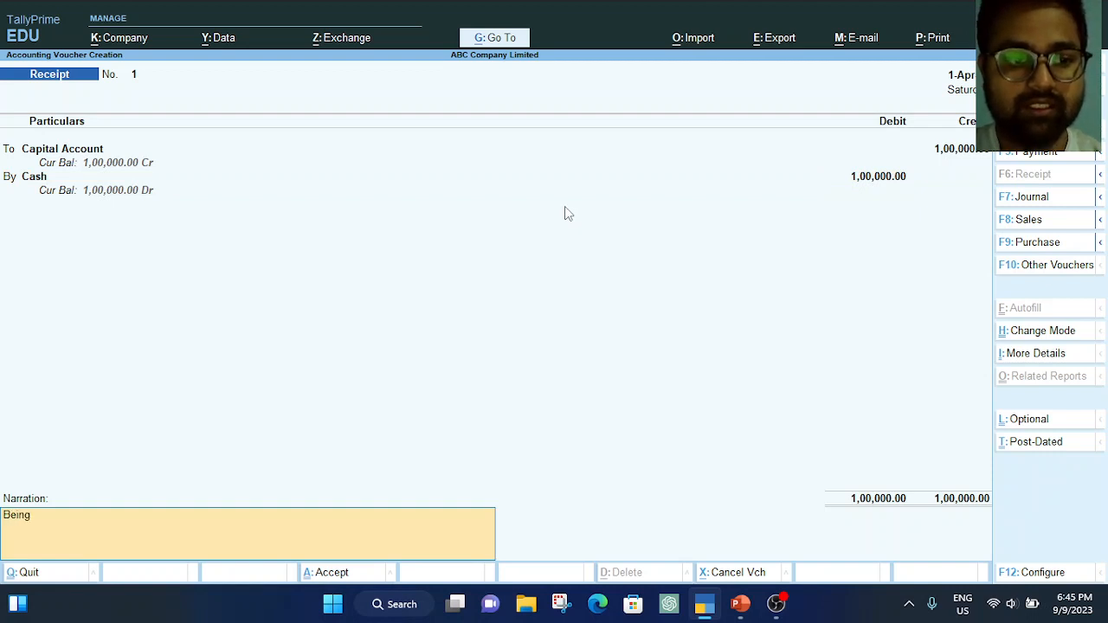
pyautogui.write(' Bus')
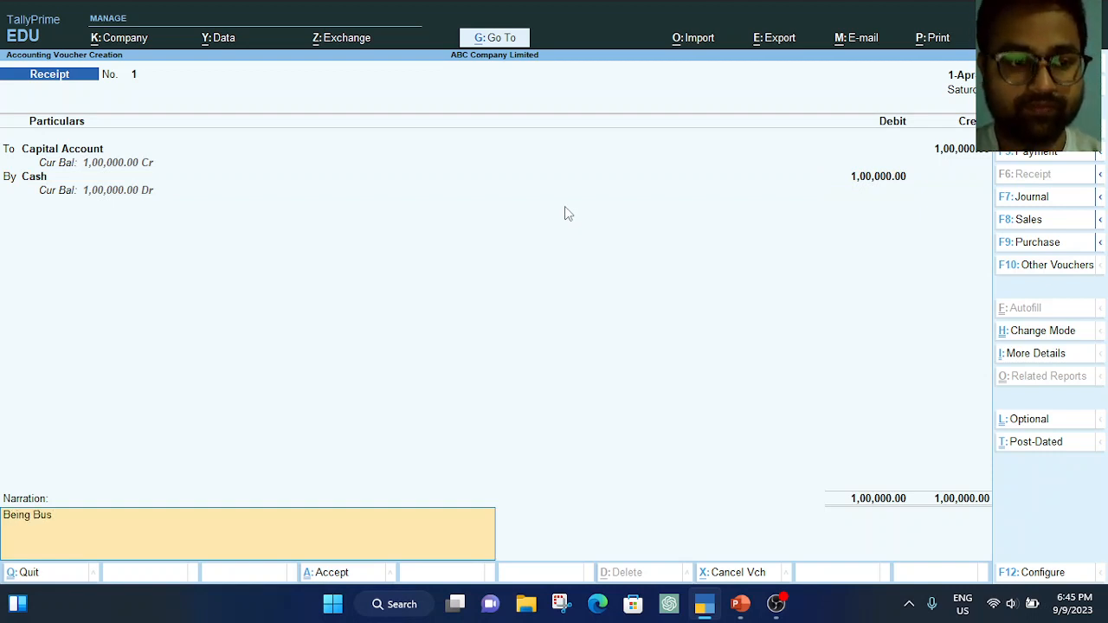
pyautogui.write('iness started')
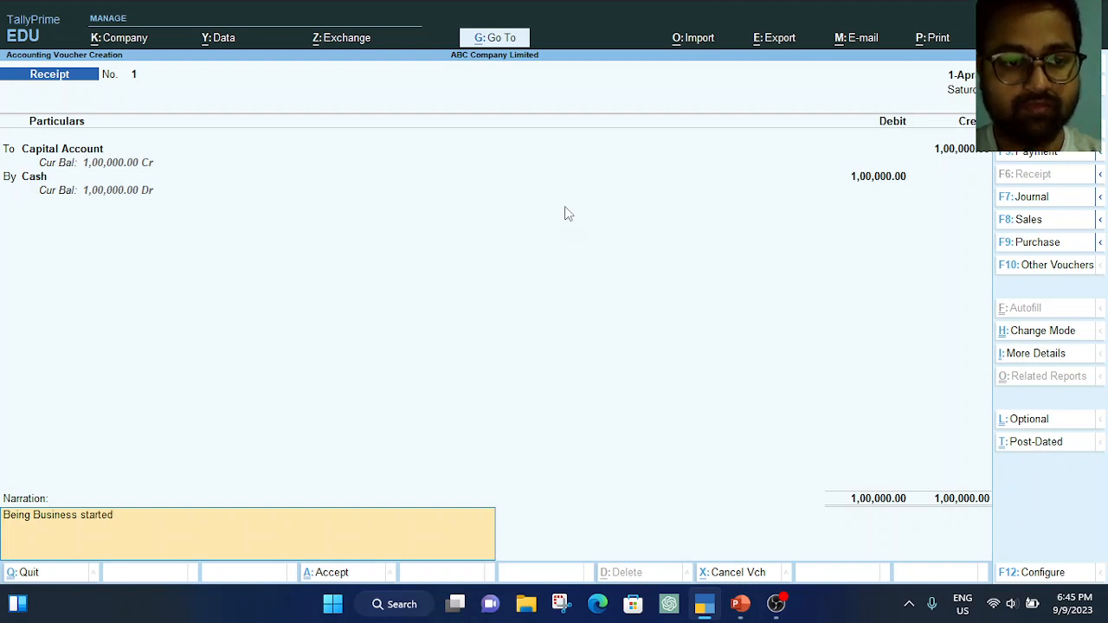
pyautogui.write(' date')
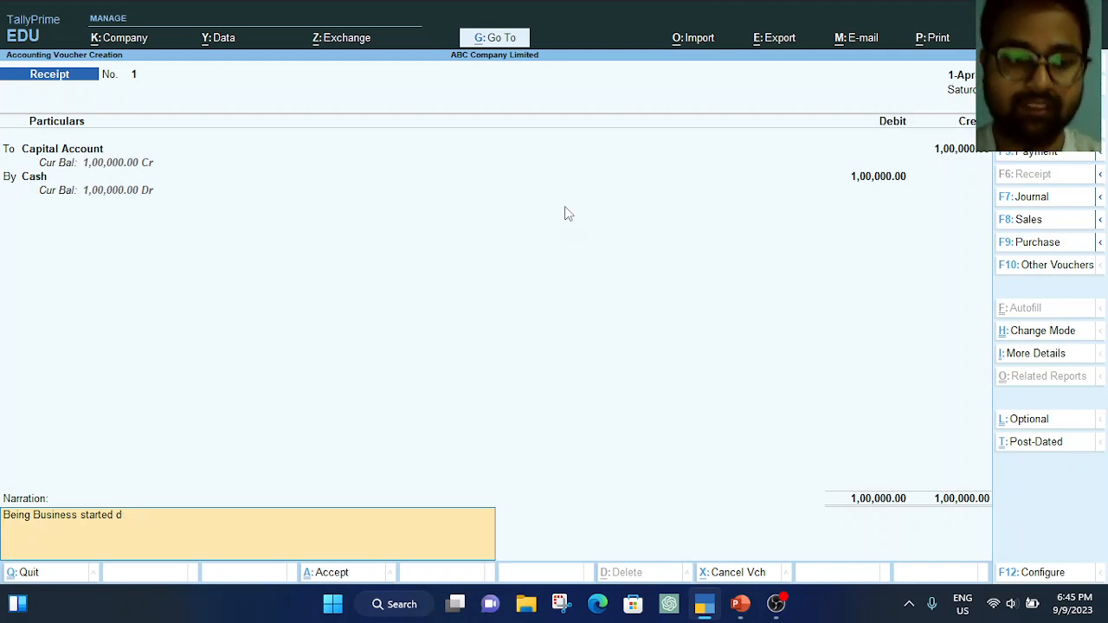
pyautogui.press('BackSpace')
pyautogui.press('Return')
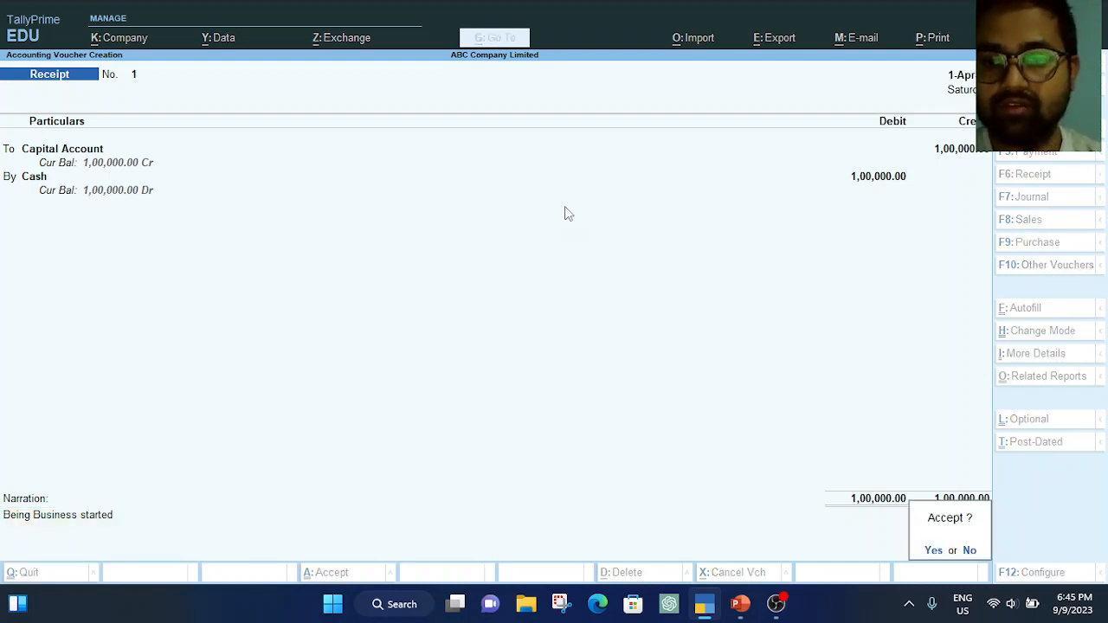
pyautogui.press('Return')
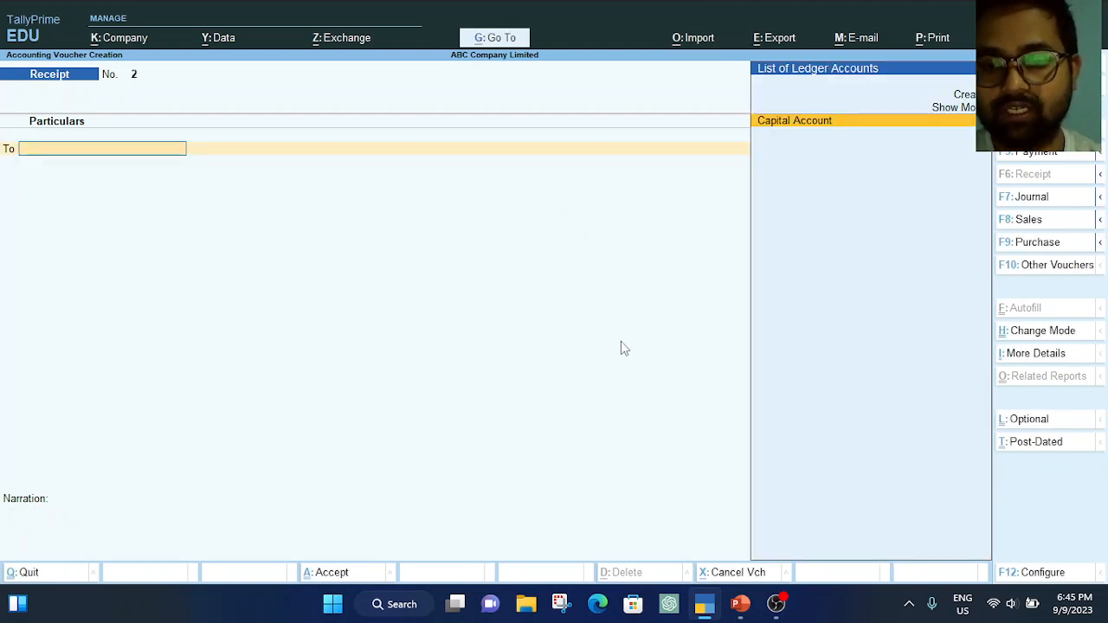
# Switch to the Tally Prime 2 presentation in PowerPoint, examine the 8-May bank deposit transaction, and return to TallyPrime
pyautogui.click(740, 603)
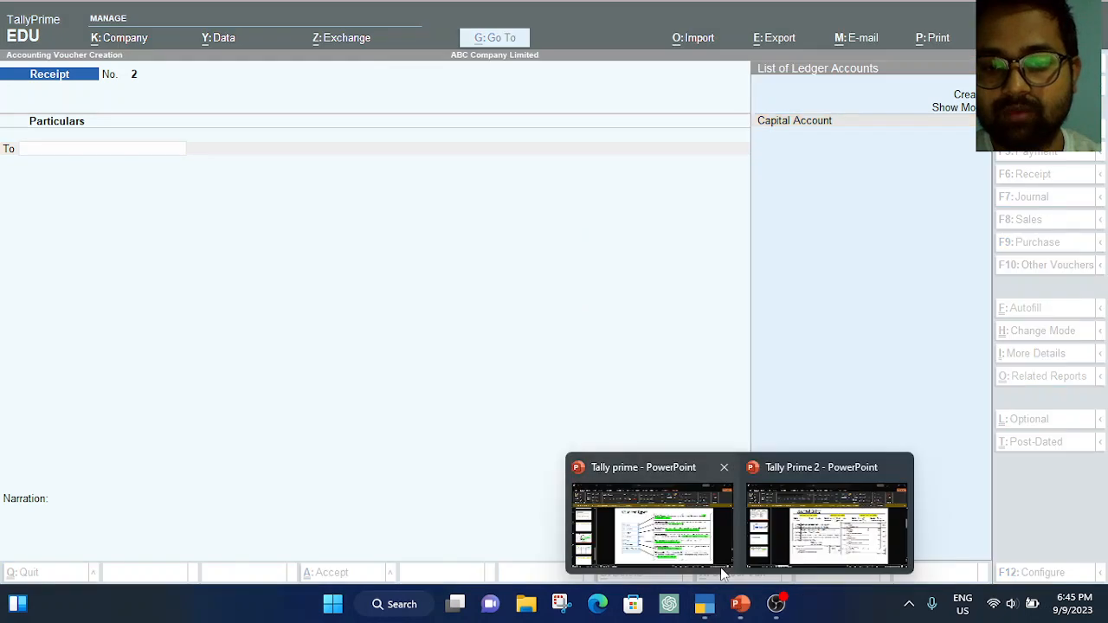
pyautogui.click(771, 550)
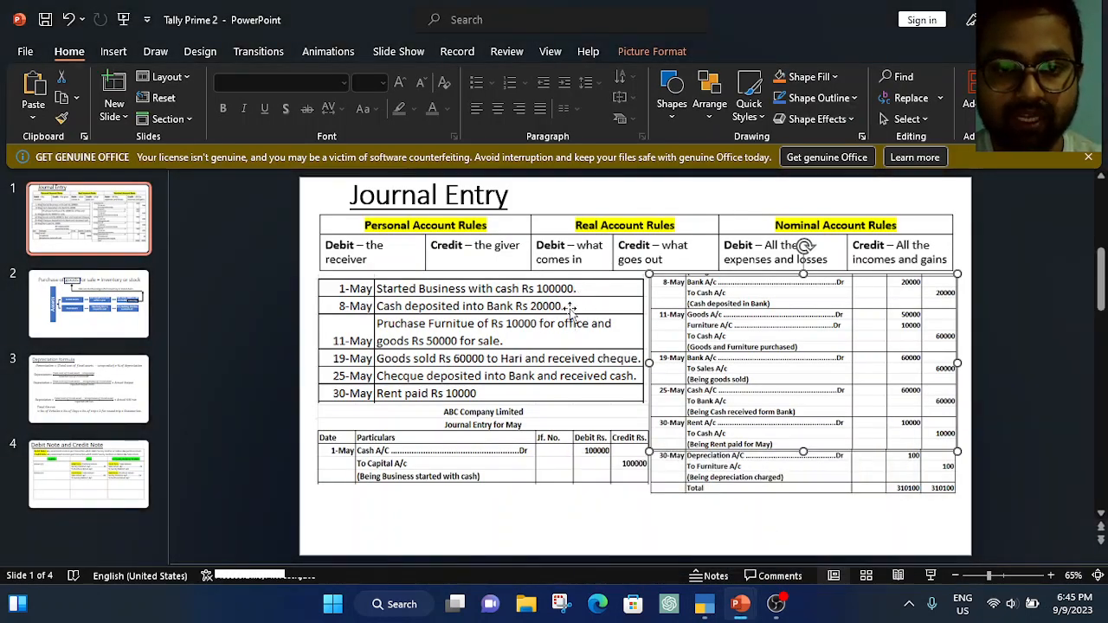
pyautogui.click(572, 310)
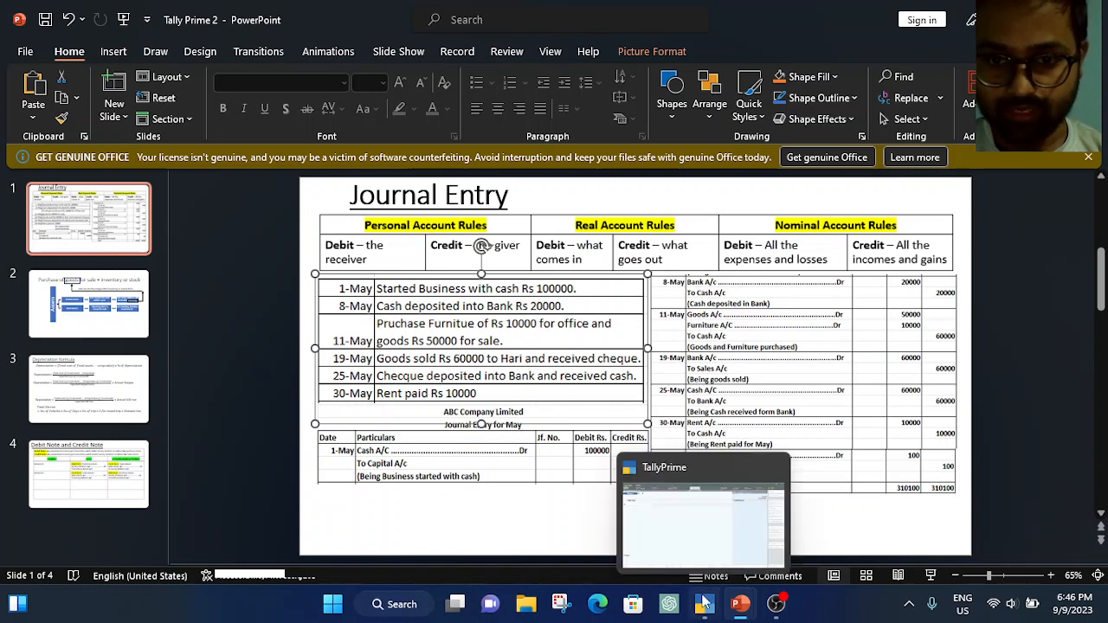
pyautogui.click(704, 602)
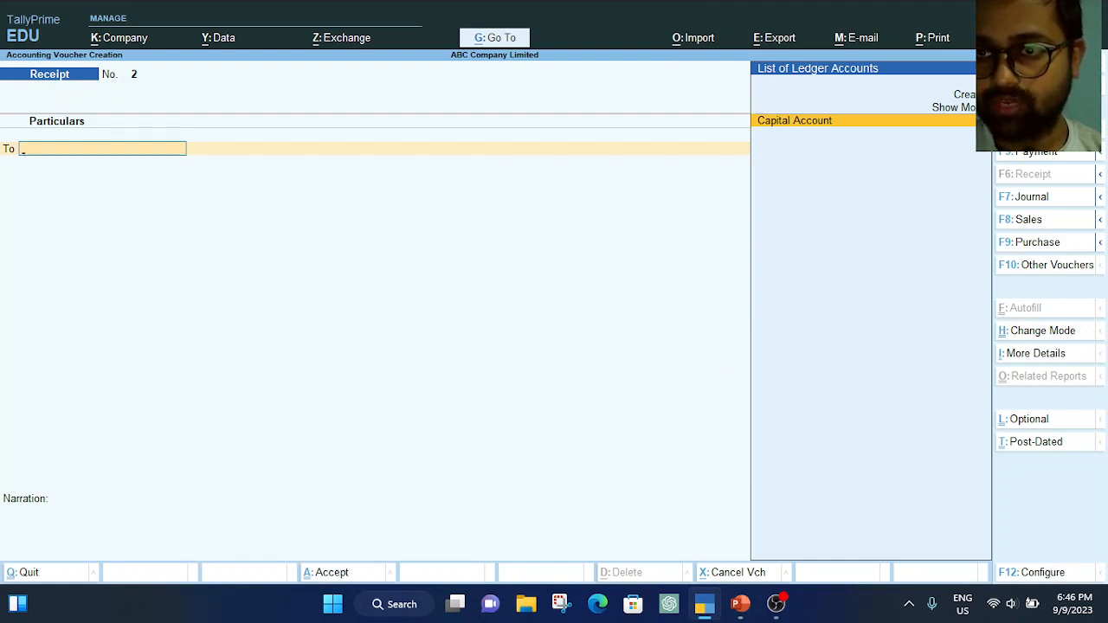
# Change the voucher type to Contra and credit Cash with 20000
pyautogui.press('F4')
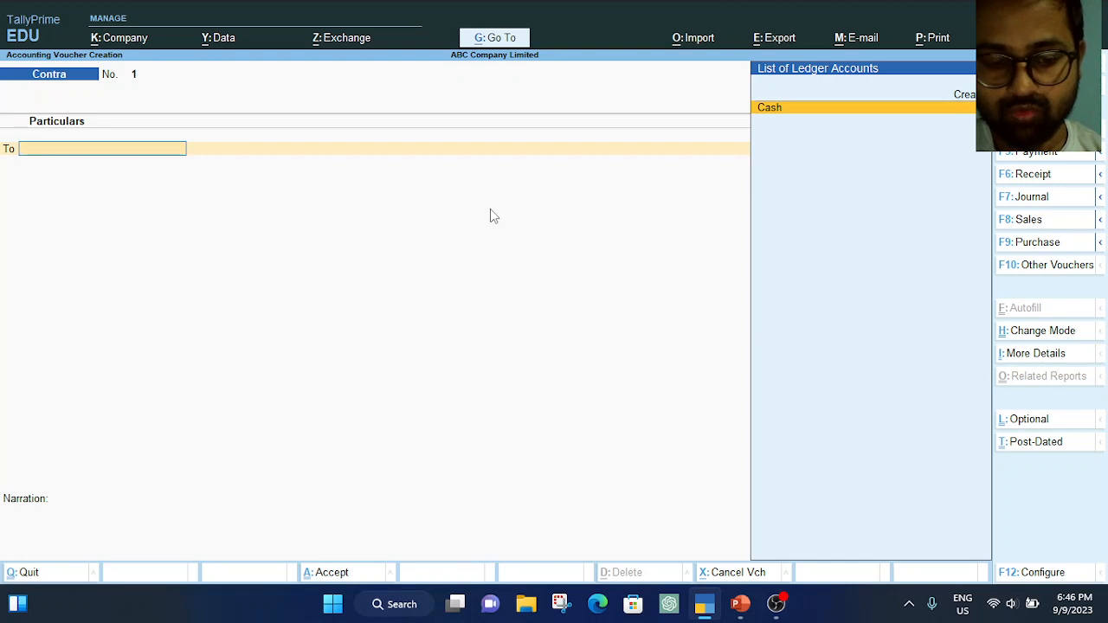
pyautogui.write('Cas')
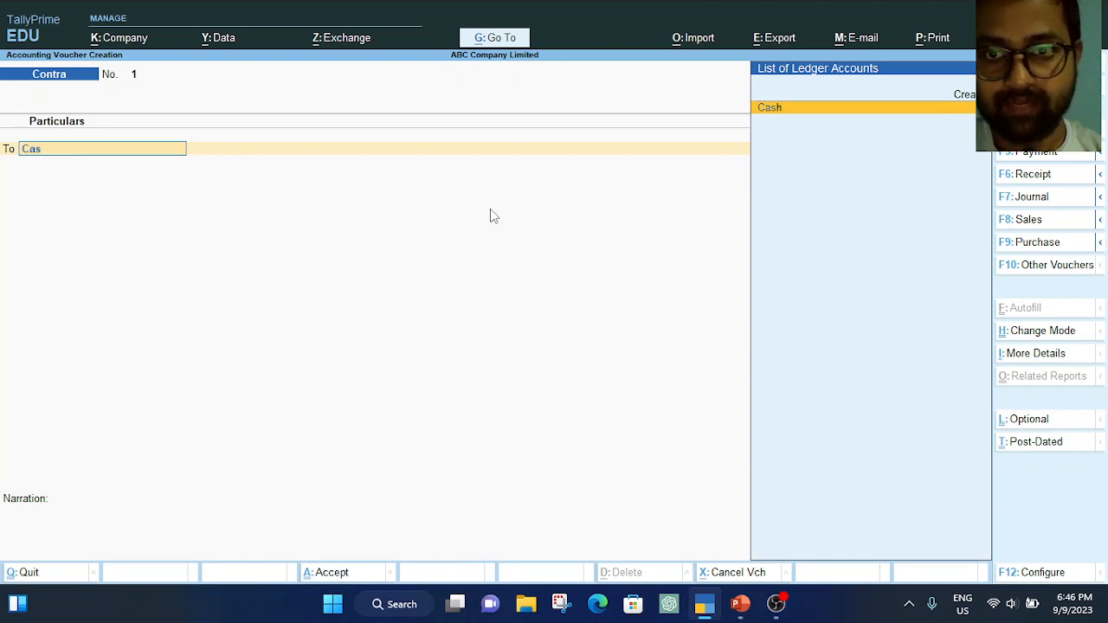
pyautogui.press('Return')
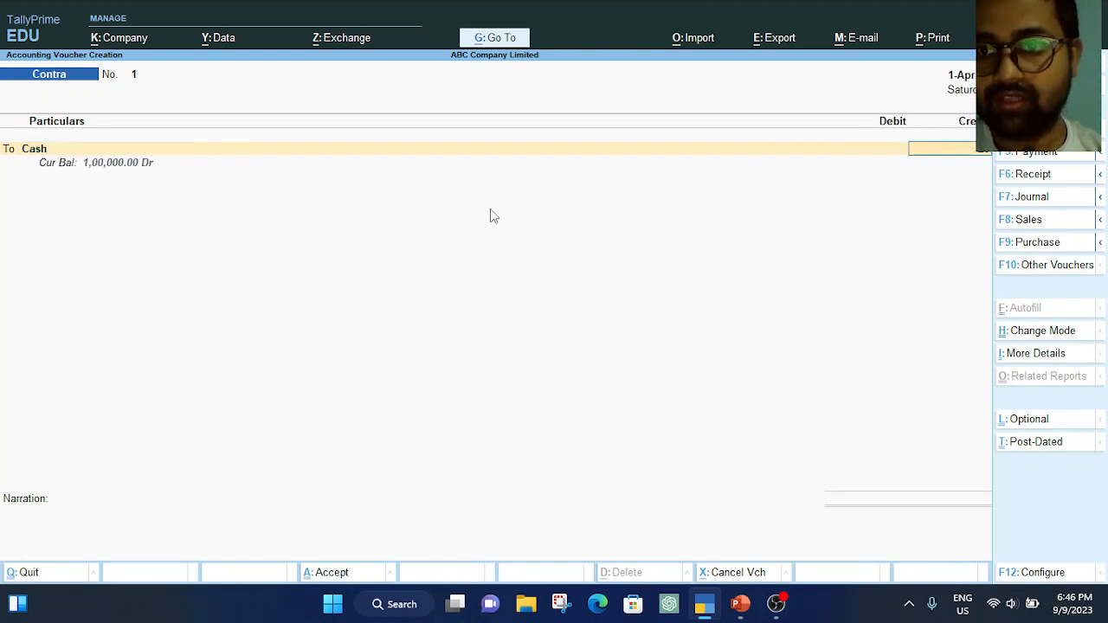
pyautogui.press('Return')
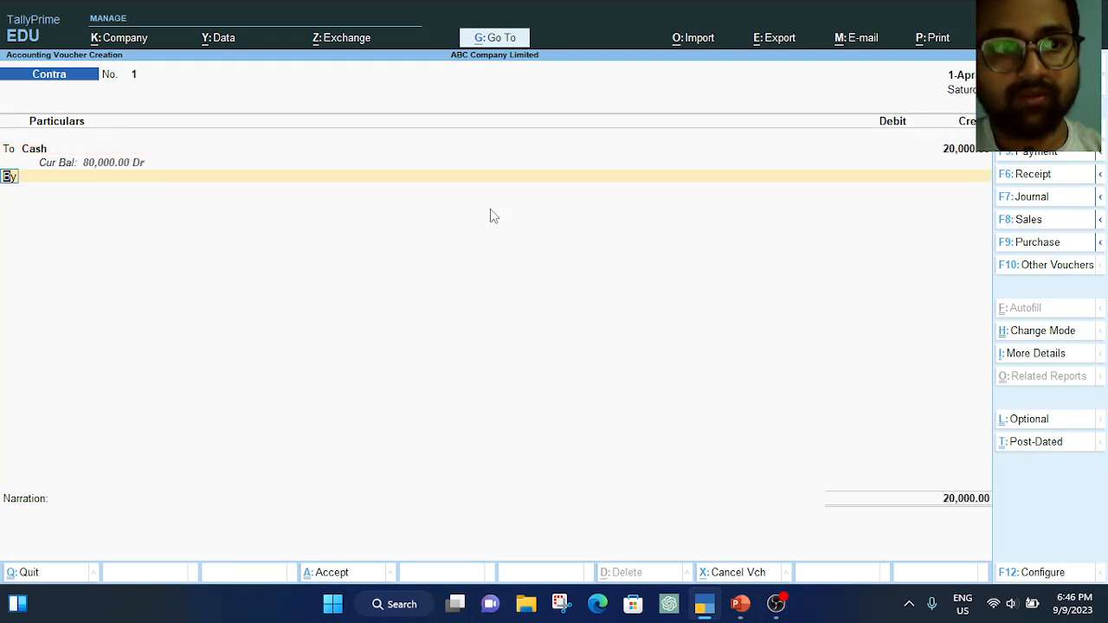
# Start a new ledger from the voucher's debit line, name it "Bank Account" and place it under the Bank Accounts group
pyautogui.write('b')
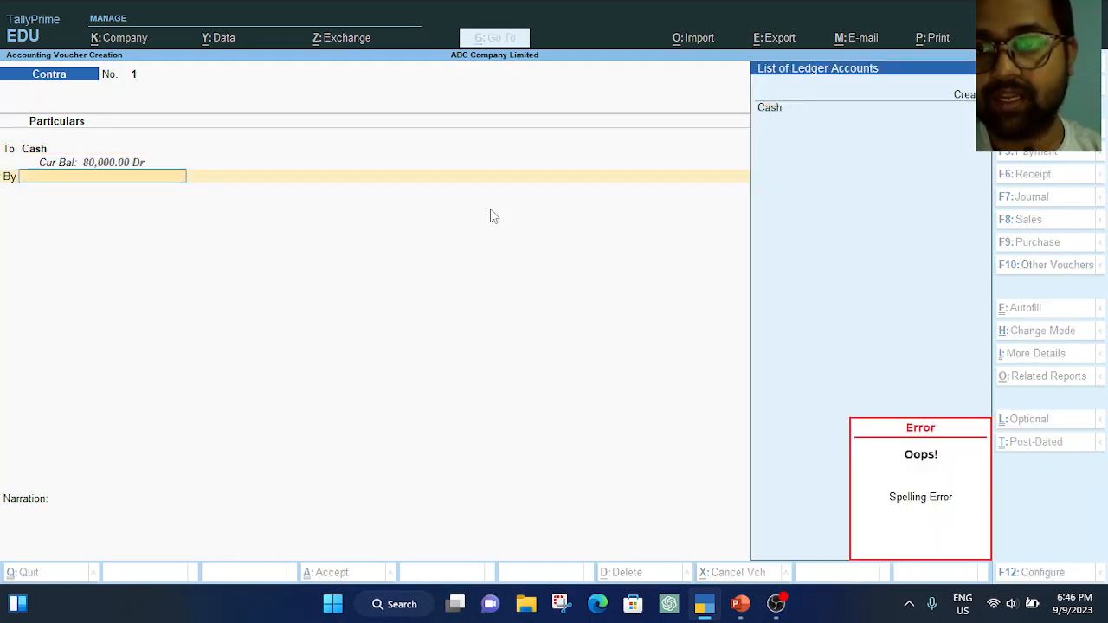
pyautogui.press('Up')
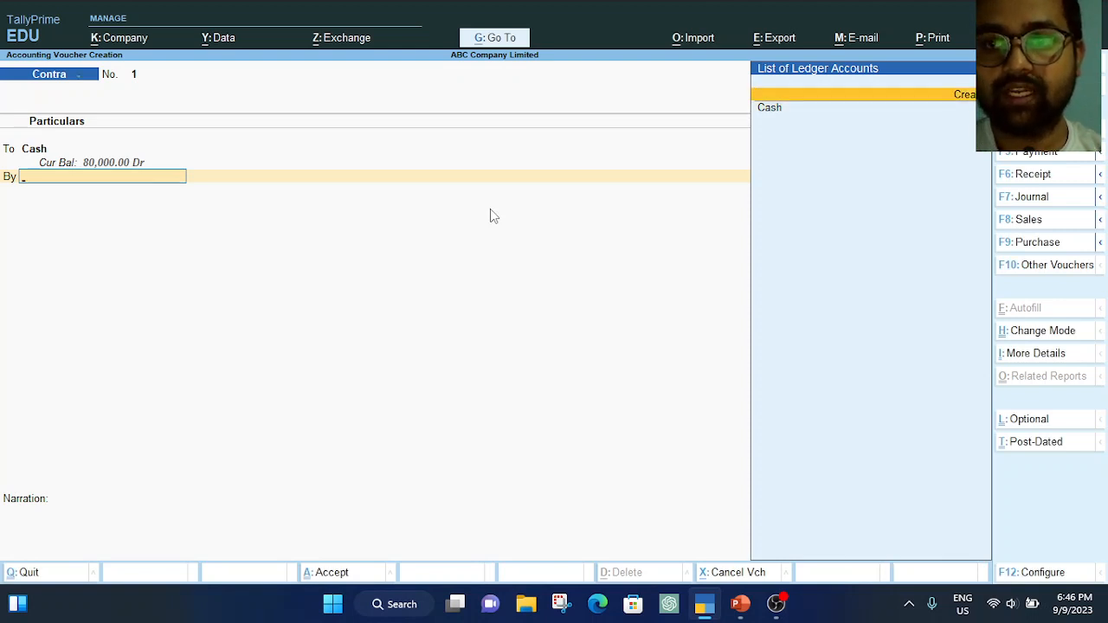
pyautogui.press('Return')
pyautogui.write('Bank')
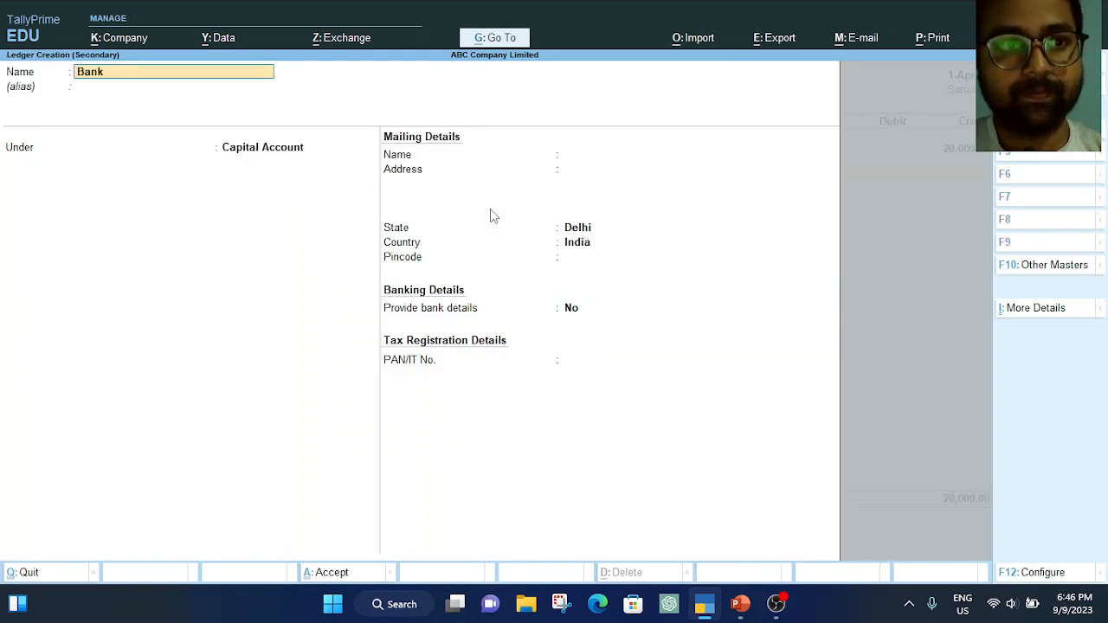
pyautogui.write(' Account')
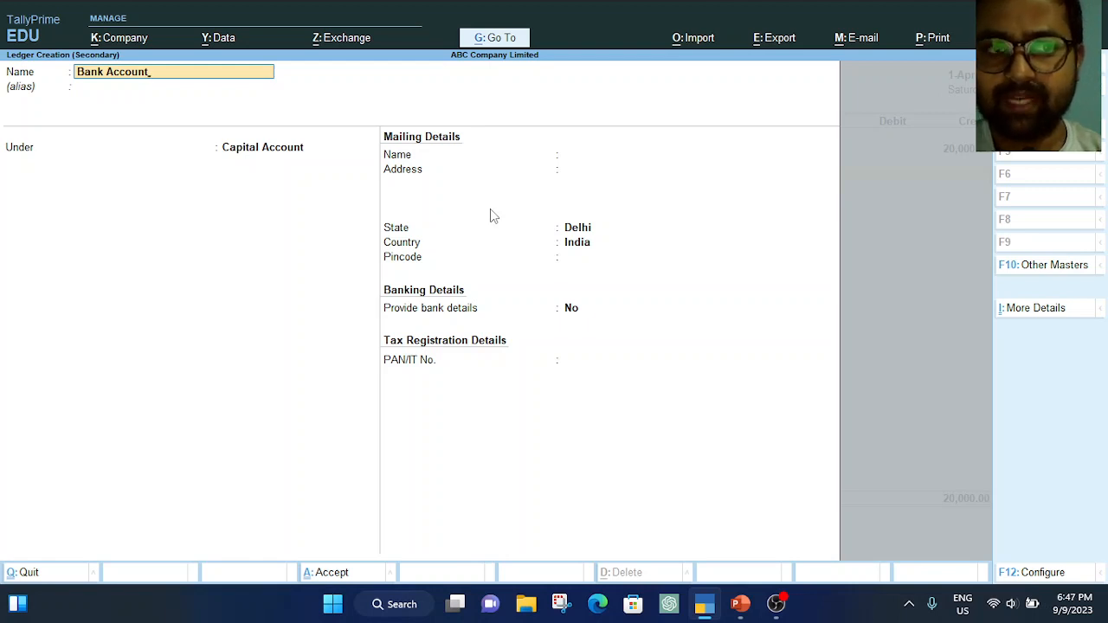
pyautogui.press('Return')
pyautogui.press('Return')
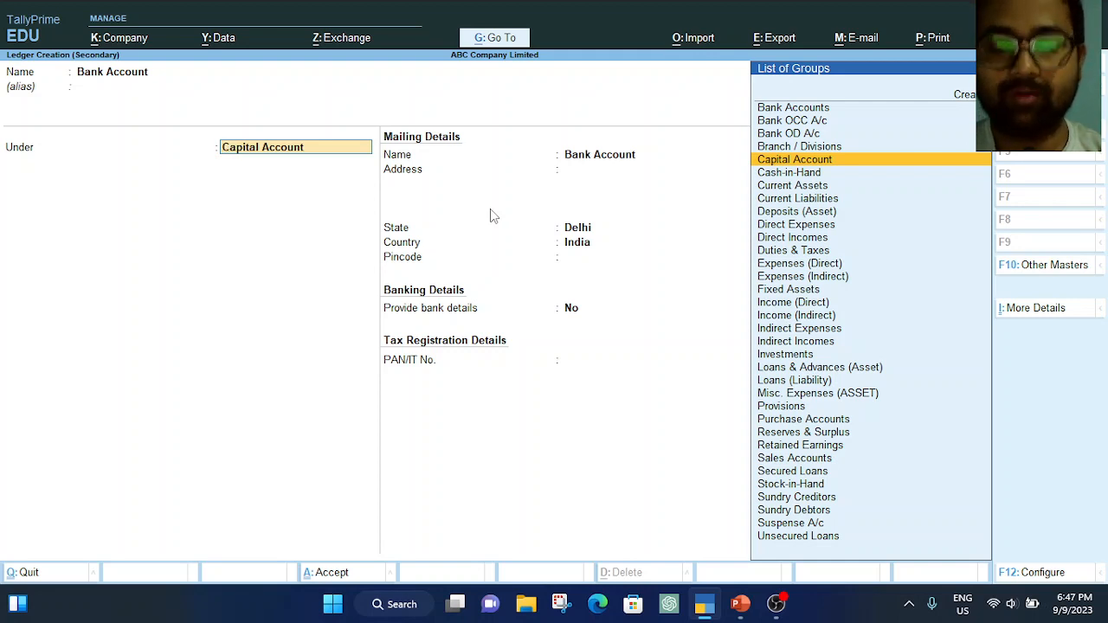
pyautogui.write('Bank')
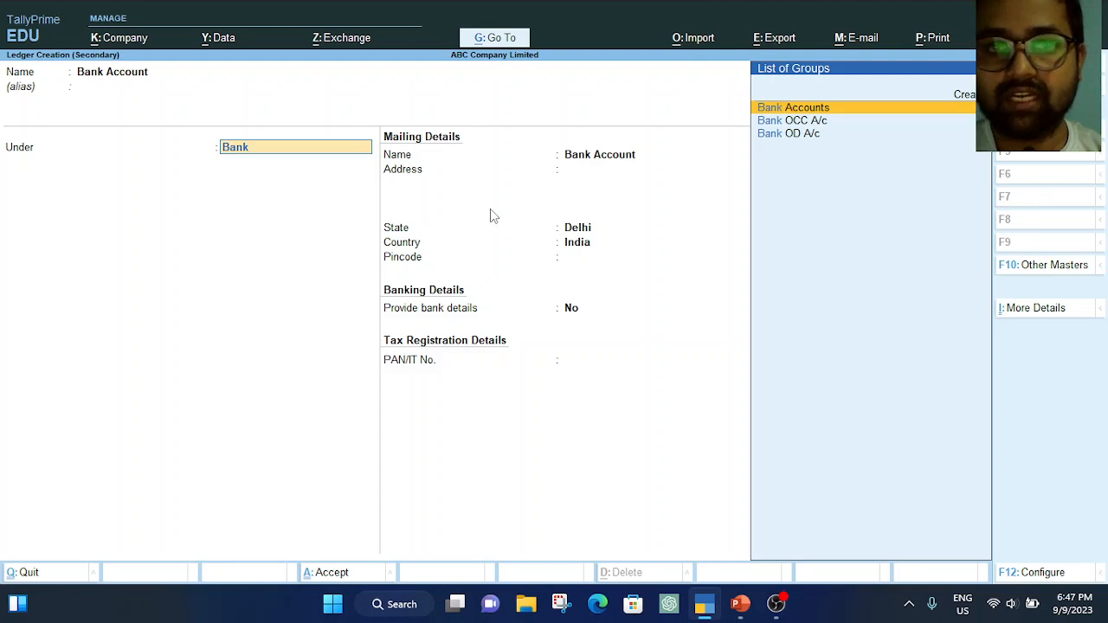
pyautogui.press('Return')
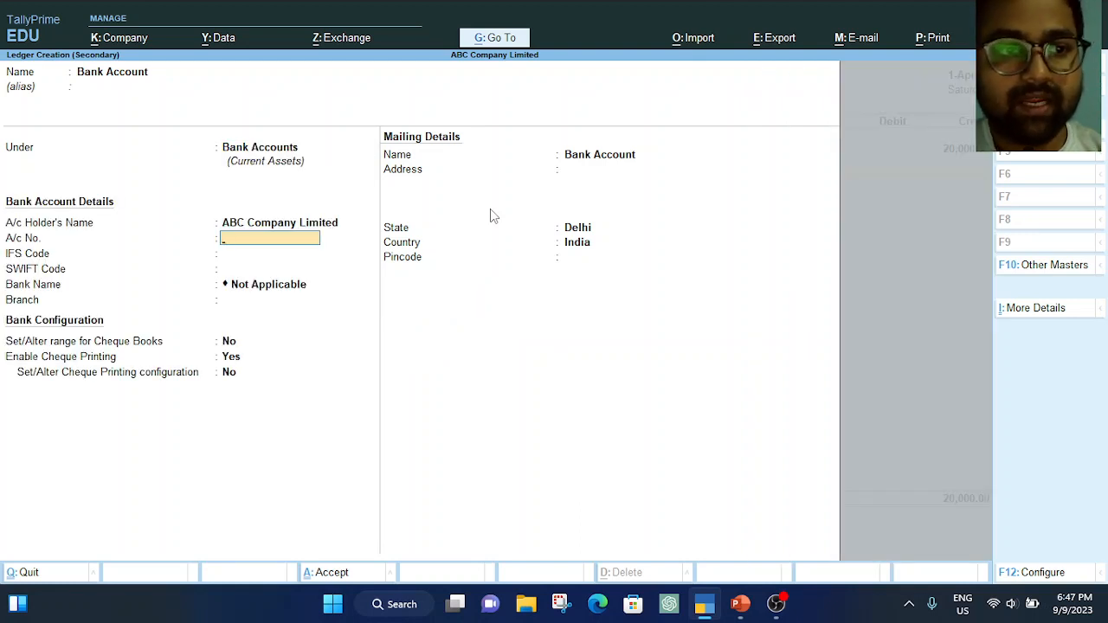
# Accept the default bank, cheque and mailing details and save the new bank ledger
pyautogui.press('Return')
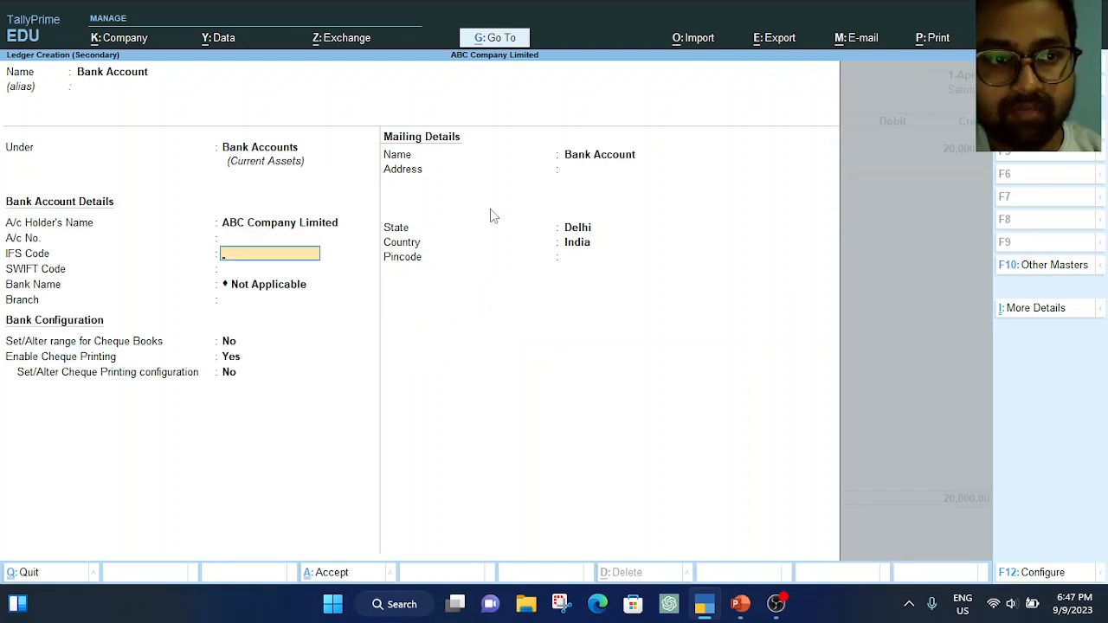
pyautogui.press('Return')
pyautogui.press('Return')
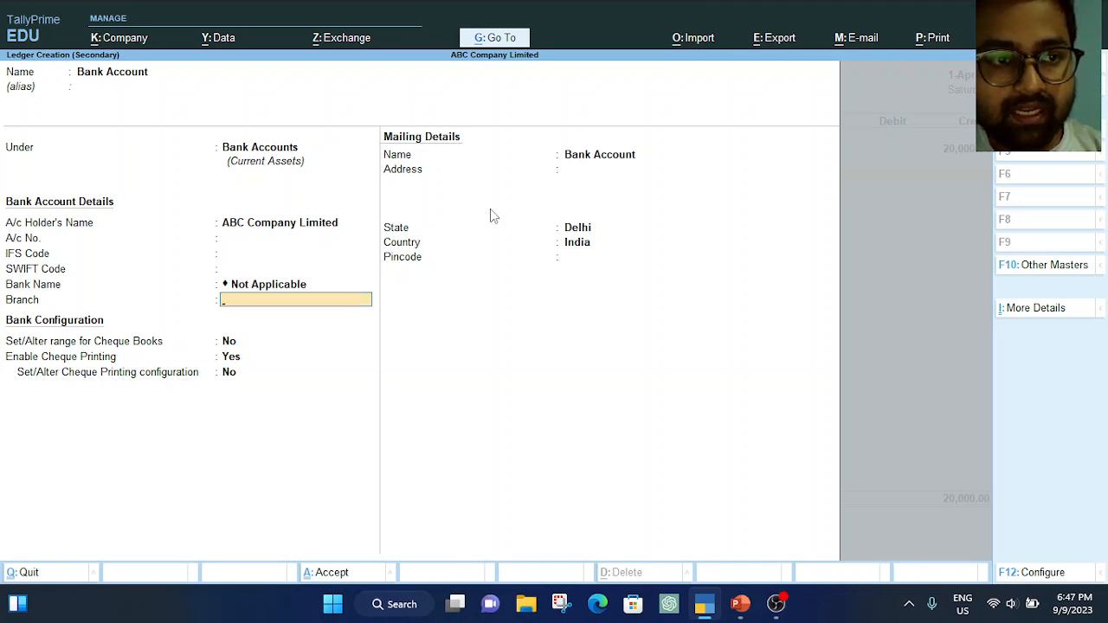
pyautogui.press('Return')
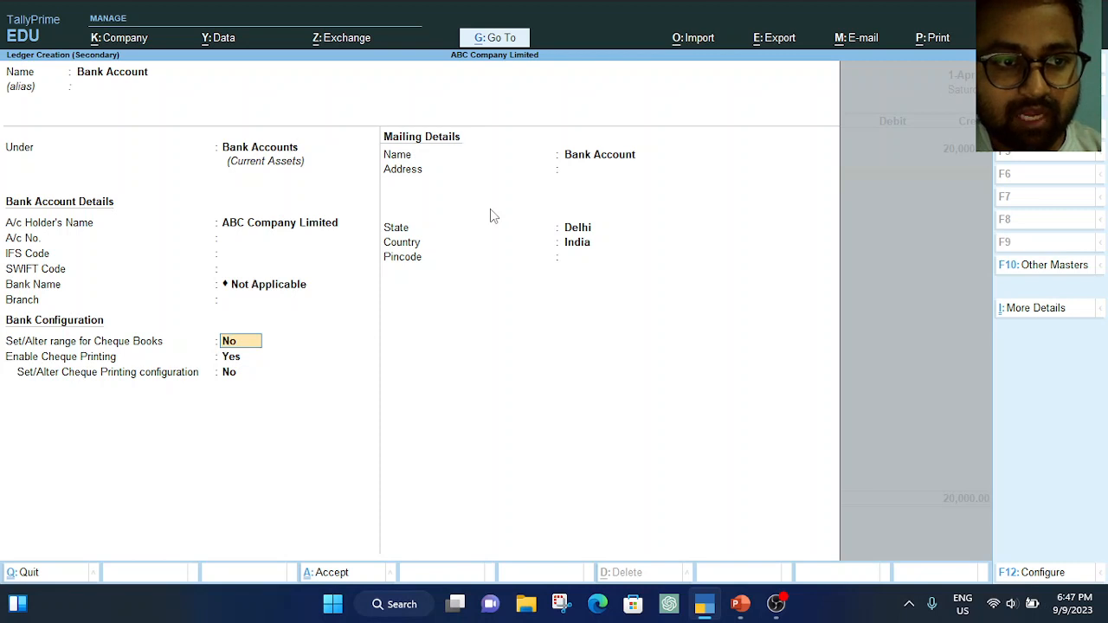
pyautogui.press('Return')
pyautogui.press('Return')
pyautogui.press('Return')
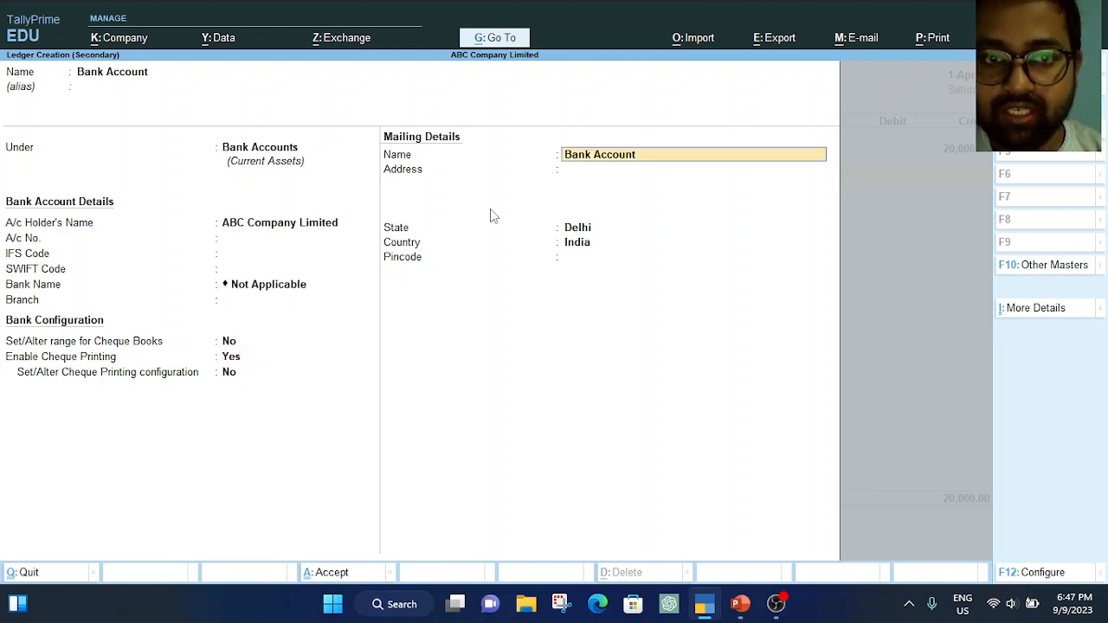
pyautogui.press('Return')
pyautogui.press('Return')
pyautogui.press('Return')
pyautogui.press('Return')
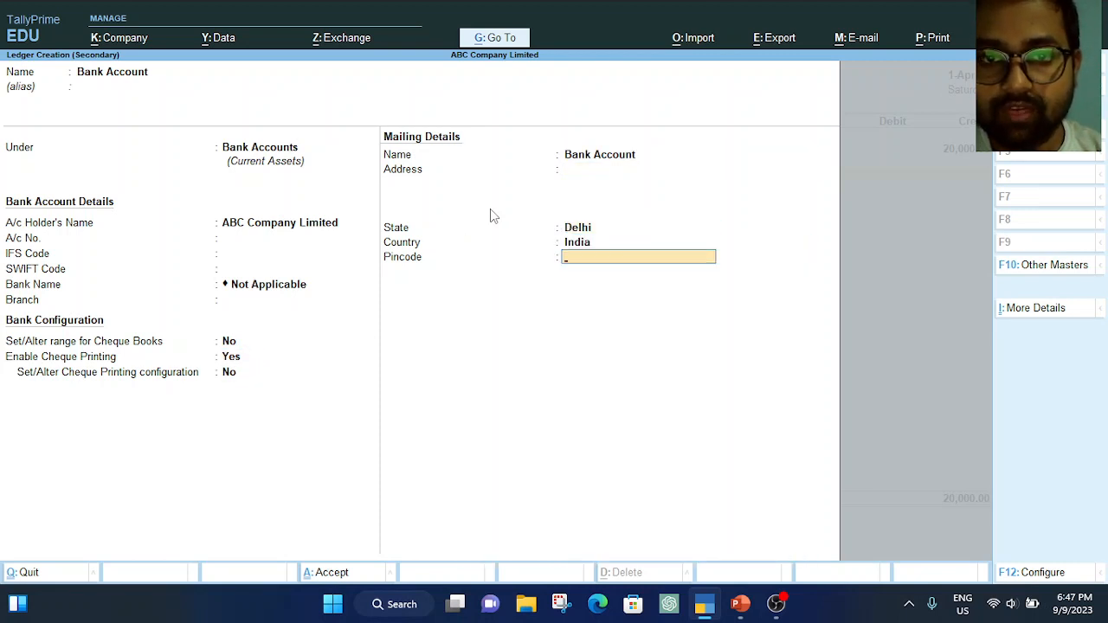
pyautogui.press('Return')
pyautogui.press('Return')
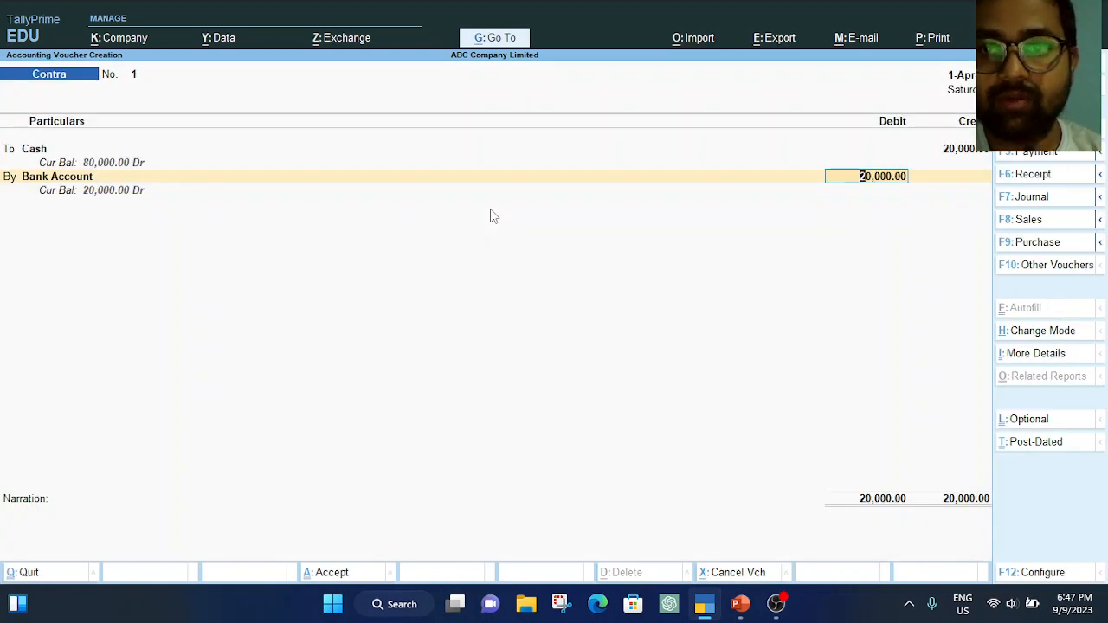
# Debit Bank Account with 20000, allocating it as a Cash transaction made up of 20 notes of the 1000 denomination
pyautogui.press('Return')
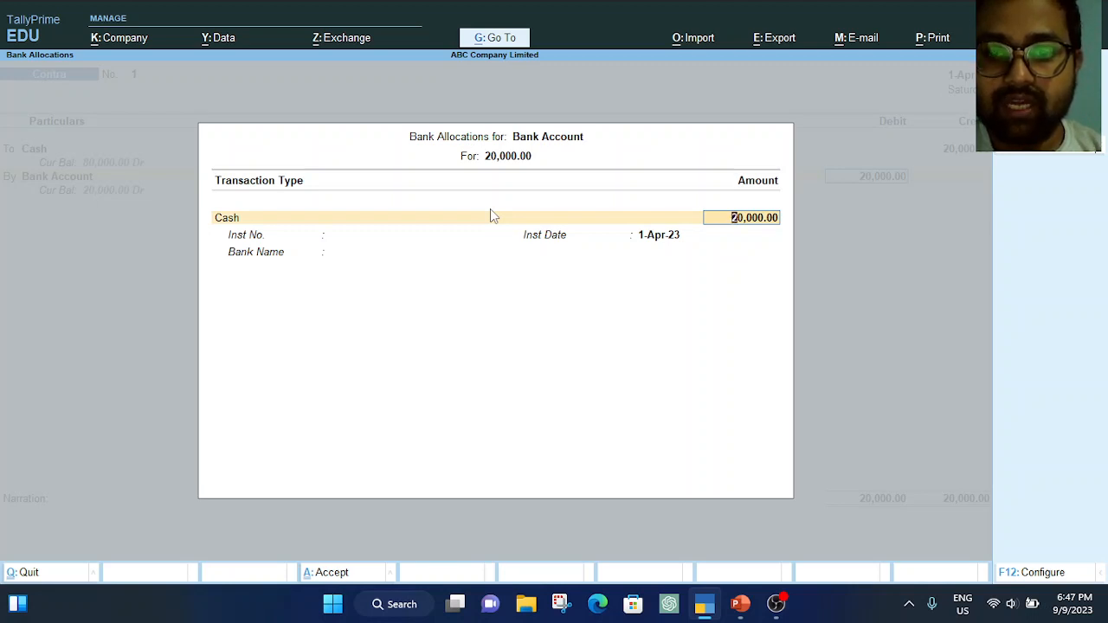
pyautogui.press('Return')
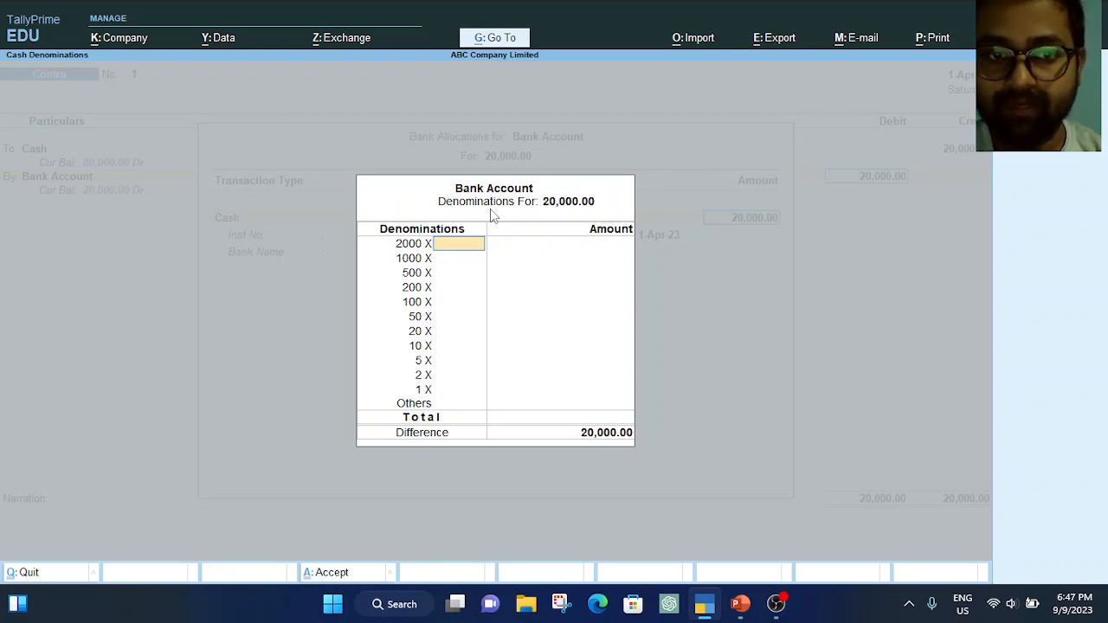
pyautogui.press('Return')
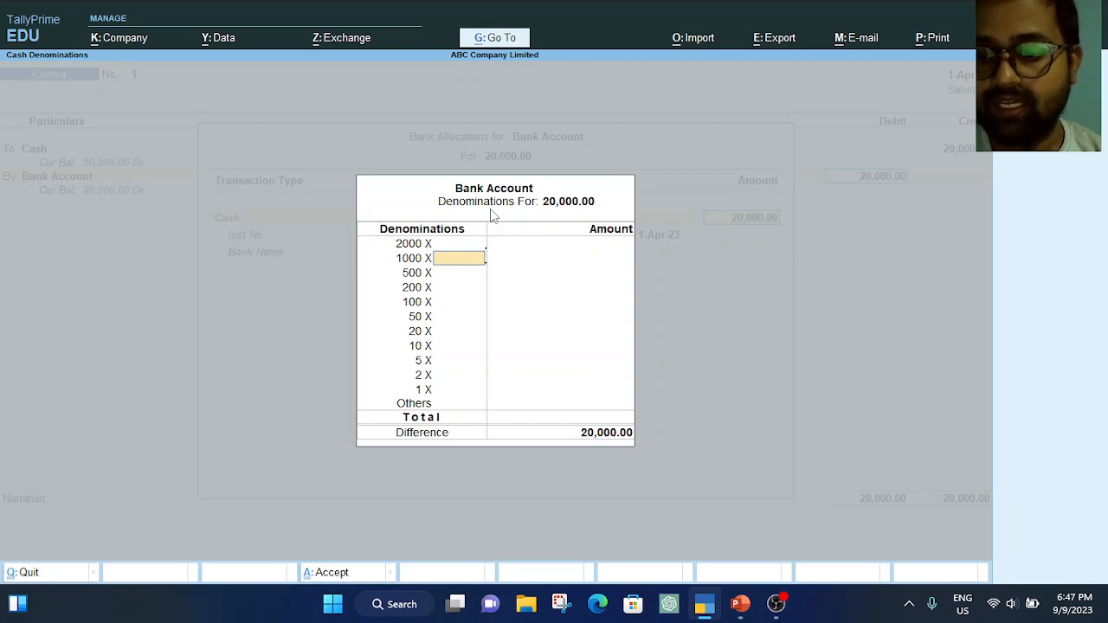
pyautogui.write('20')
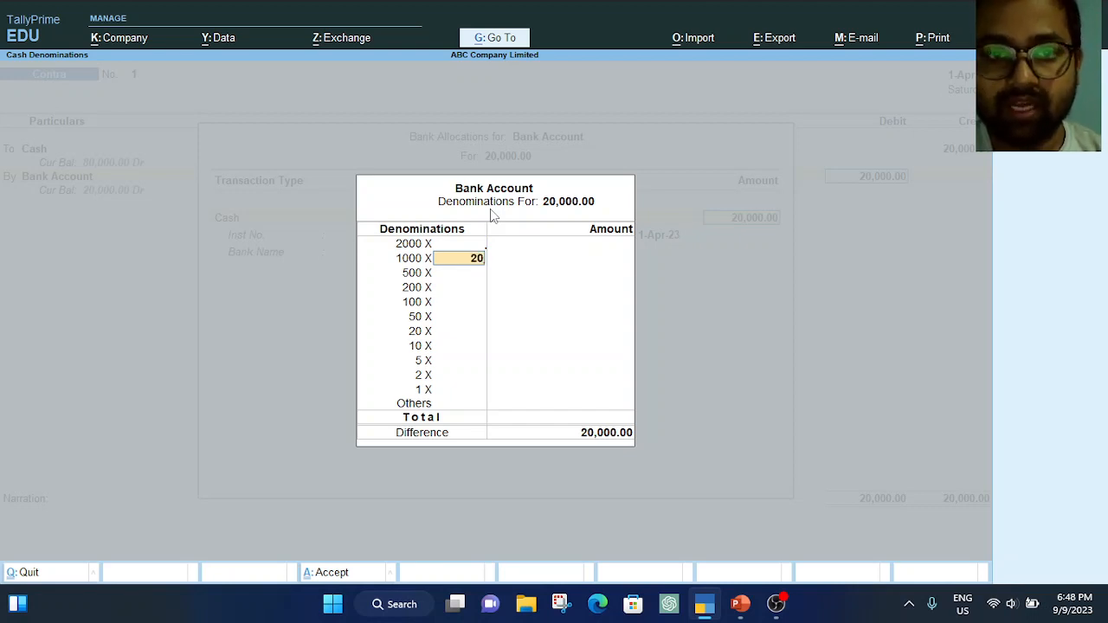
pyautogui.press('Return')
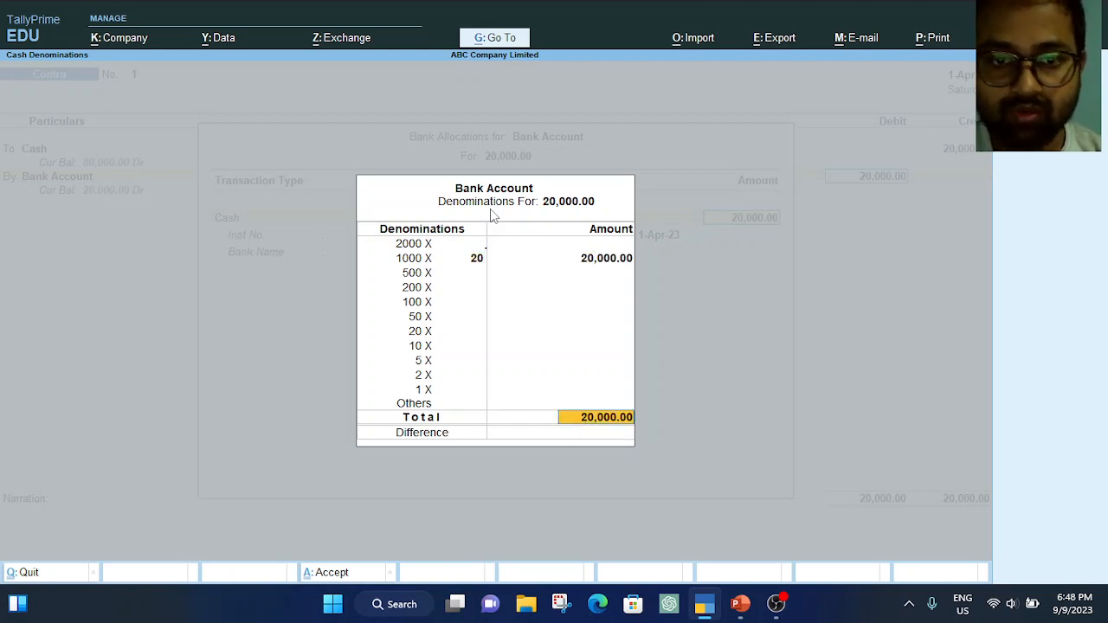
pyautogui.press('Return')
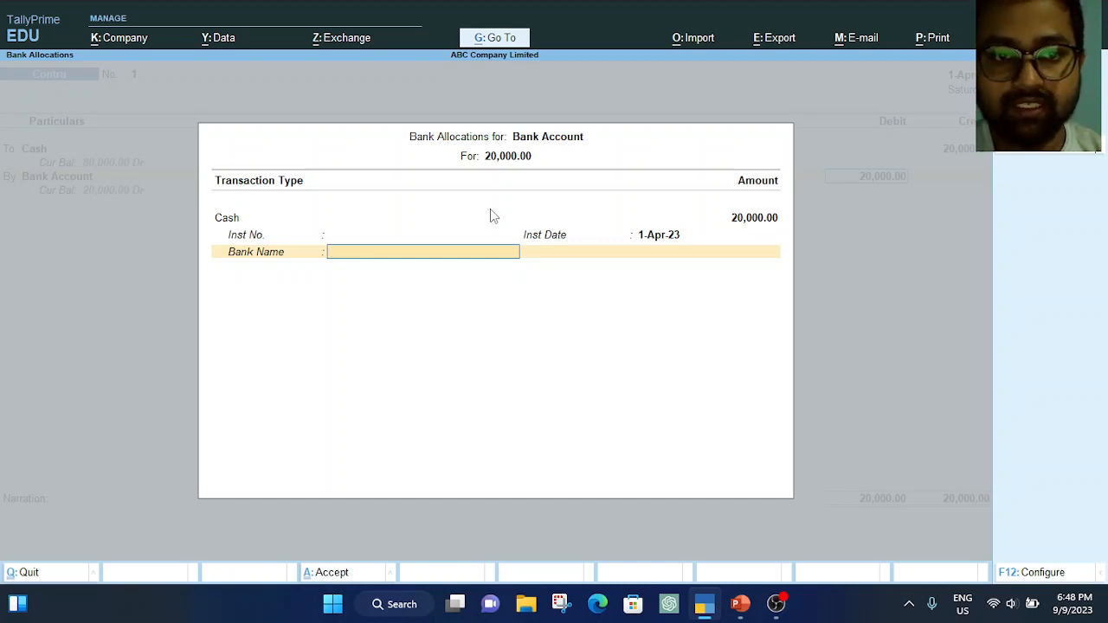
pyautogui.press('Return')
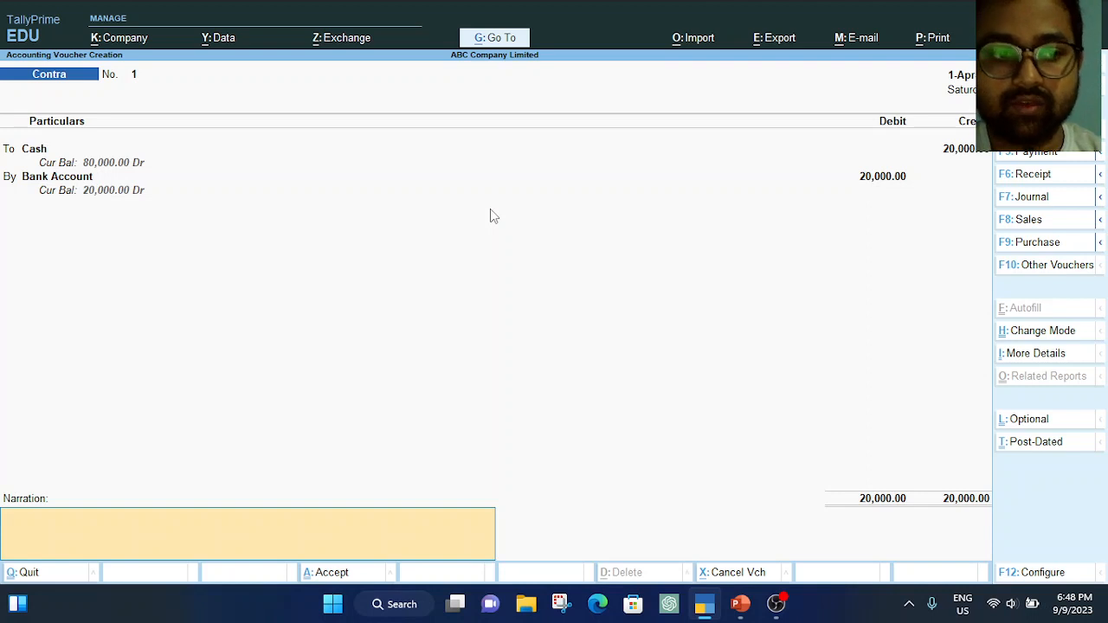
# Enter the narration "Cash deposited into bank" and save the contra voucher
pyautogui.write('B')
pyautogui.press('BackSpace')
pyautogui.write('Can')
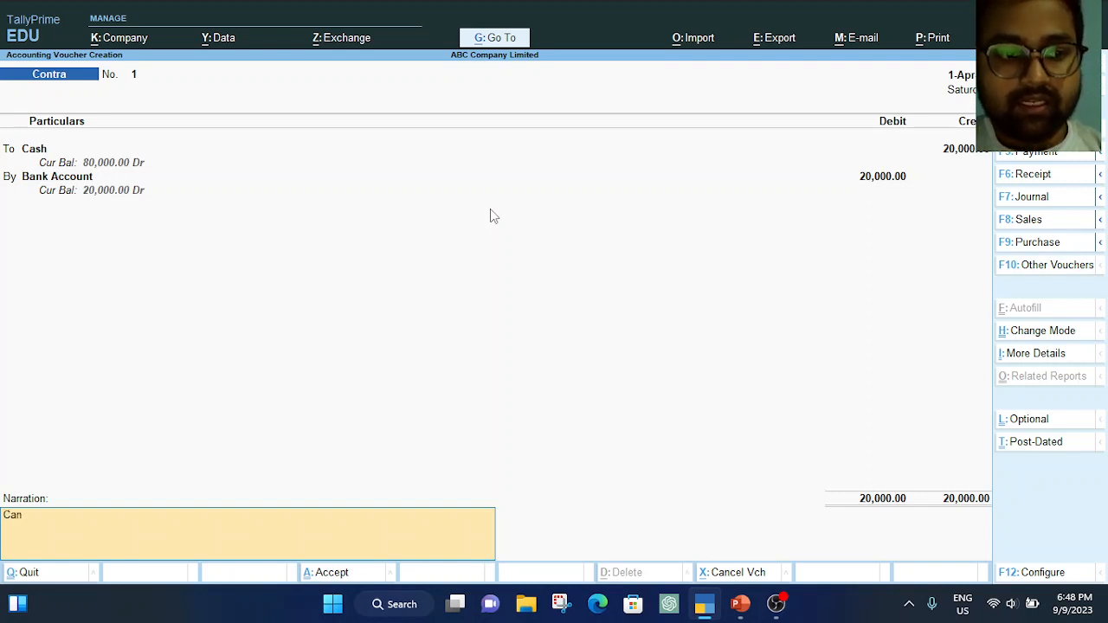
pyautogui.press('BackSpace')
pyautogui.write('sh')
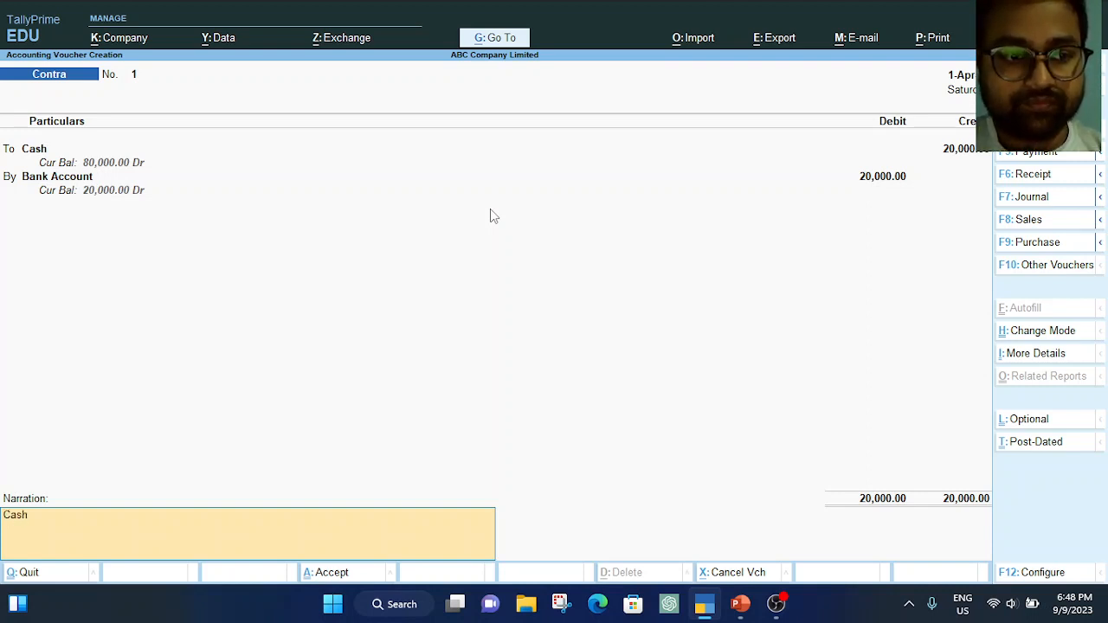
pyautogui.write(' deposited')
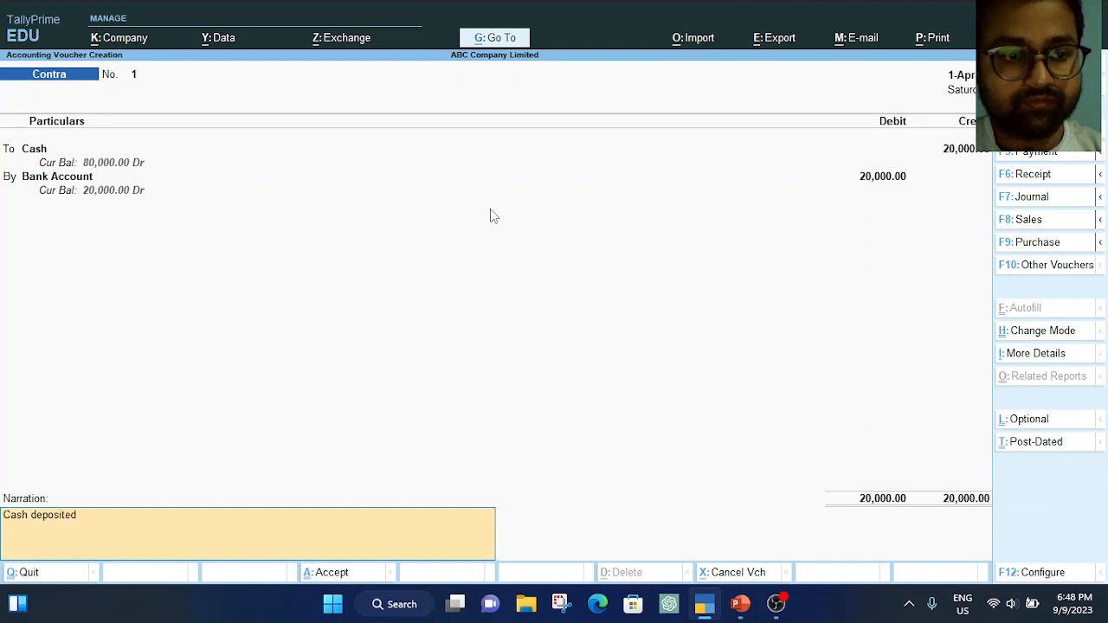
pyautogui.write(' into bank')
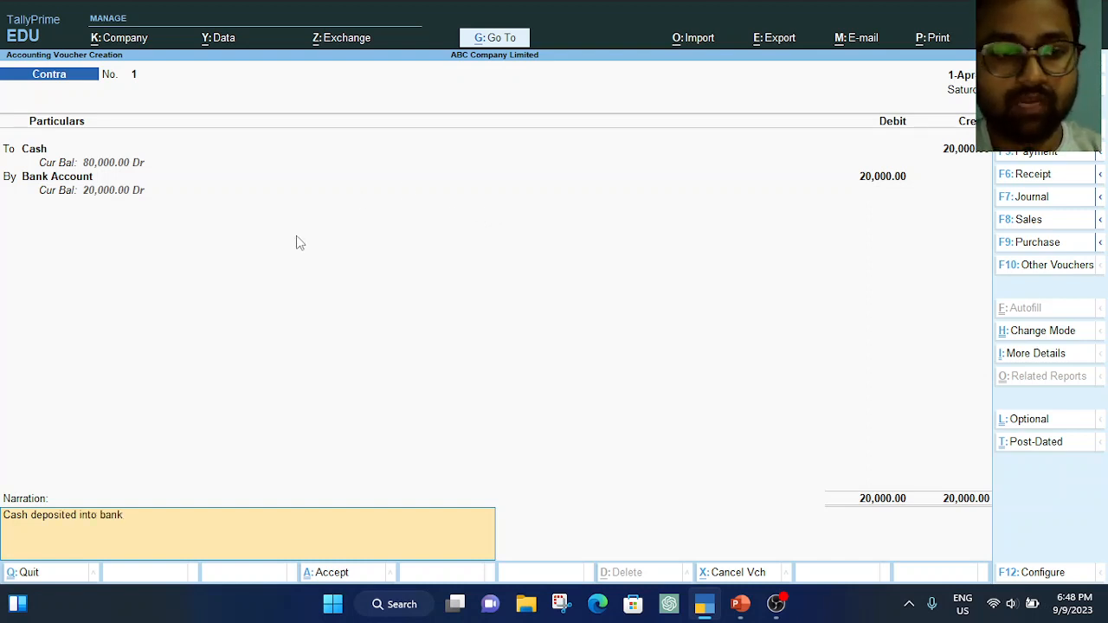
pyautogui.press('Return')
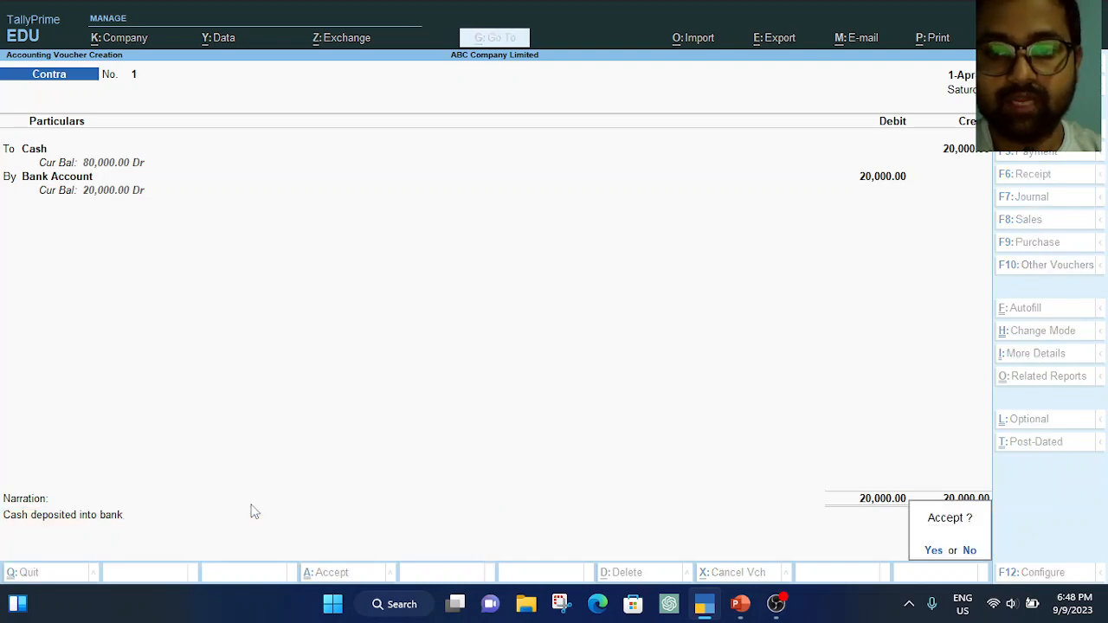
pyautogui.press('Return')
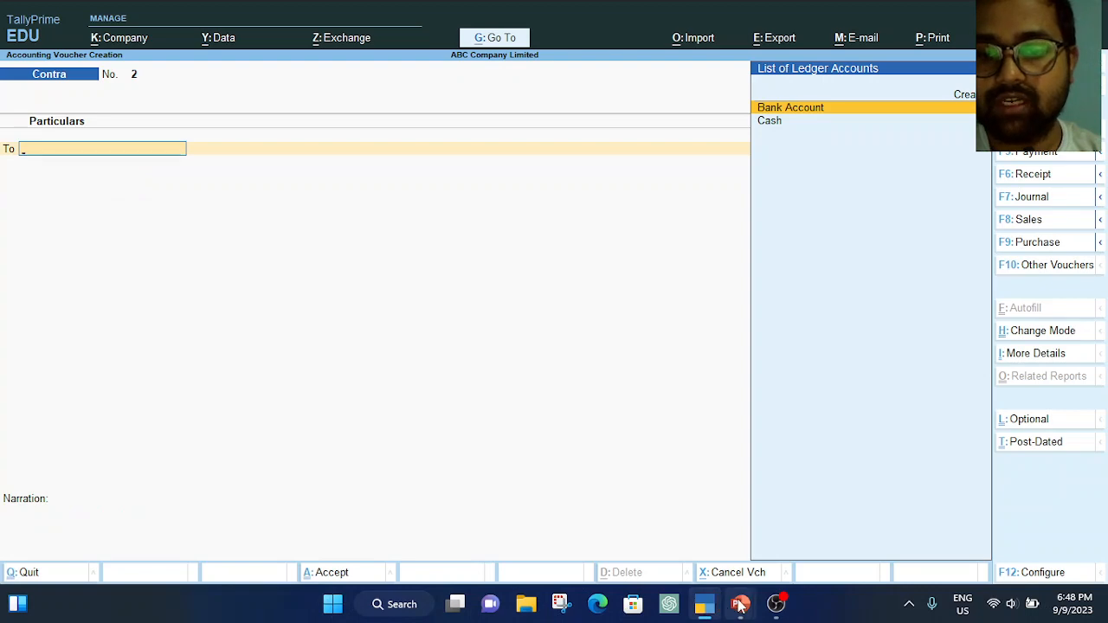
# Switch to the Tally Prime 2 presentation in PowerPoint and examine the 11-May furniture and goods purchase transaction
pyautogui.moveTo(741, 604)
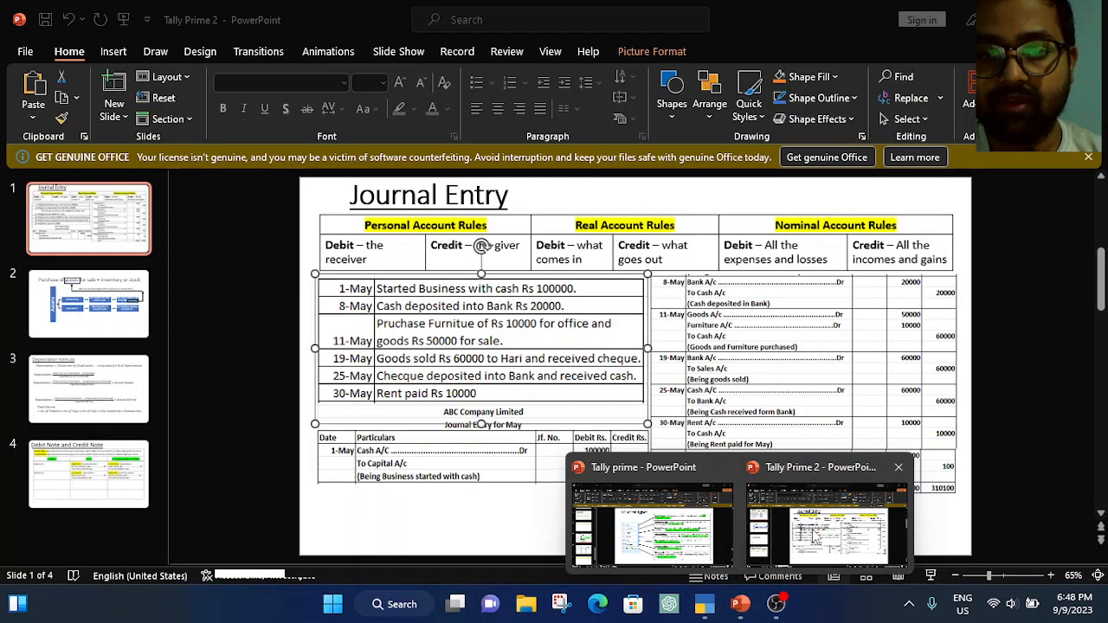
pyautogui.click(814, 537)
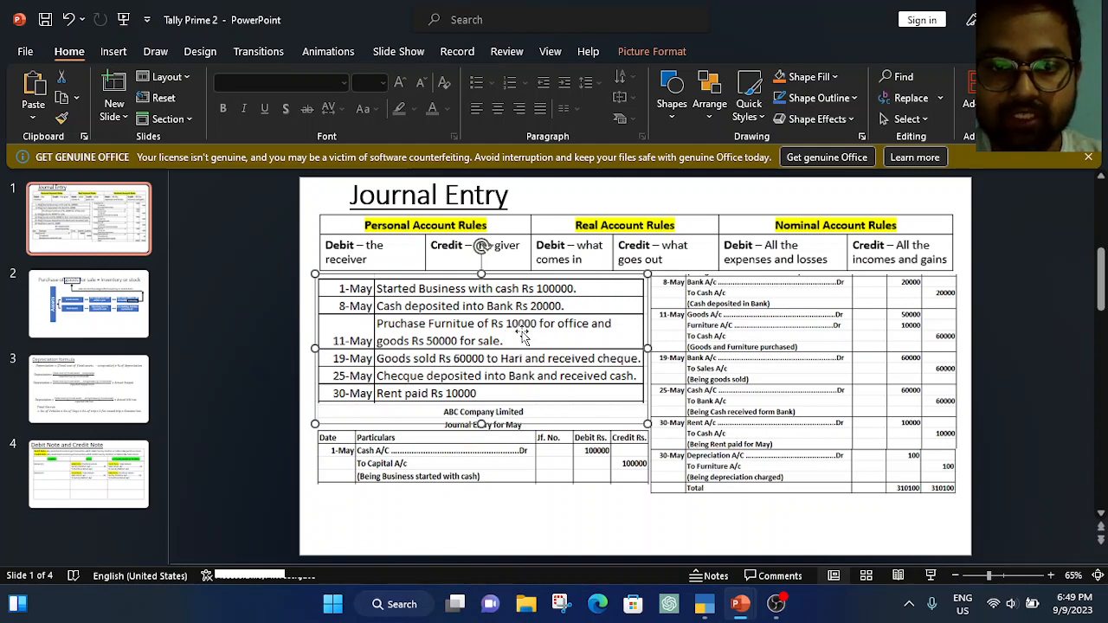
pyautogui.click(703, 604)
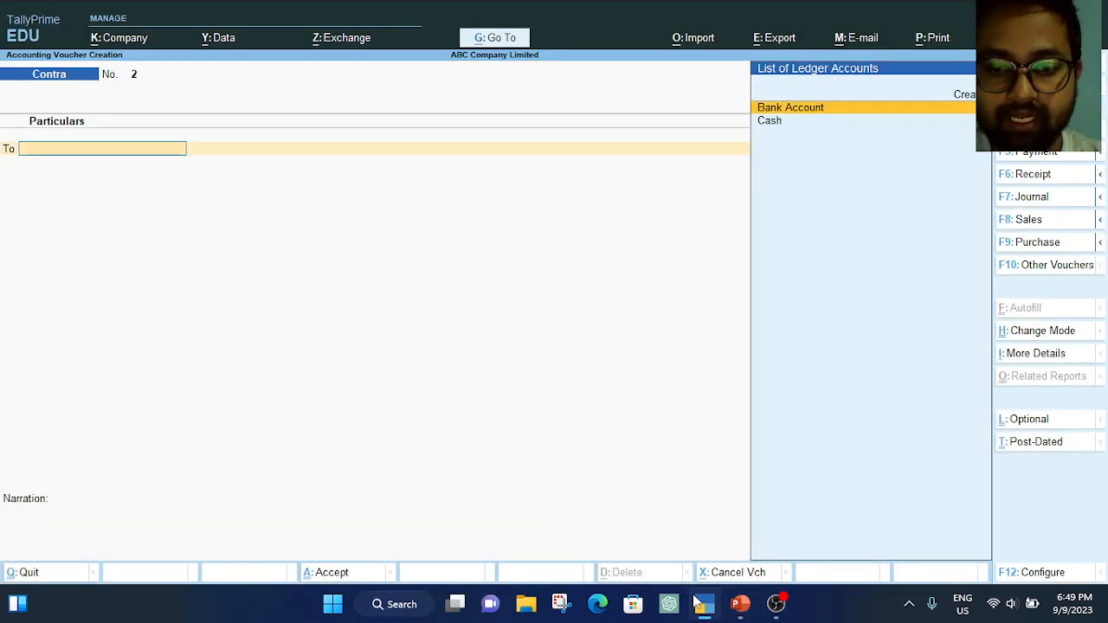
pyautogui.click(741, 604)
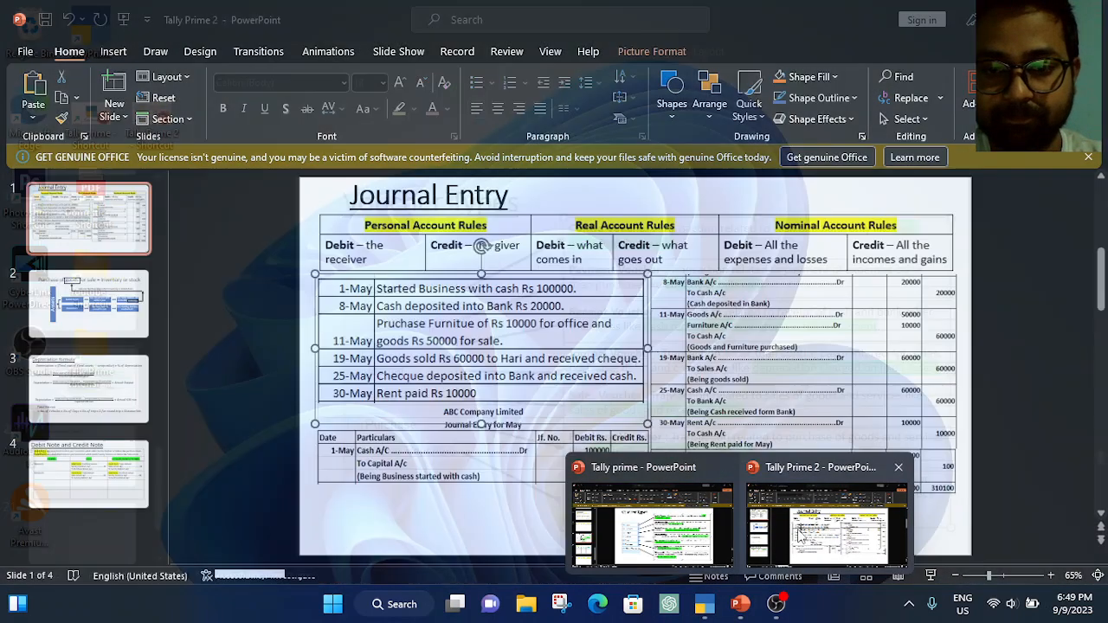
pyautogui.click(805, 536)
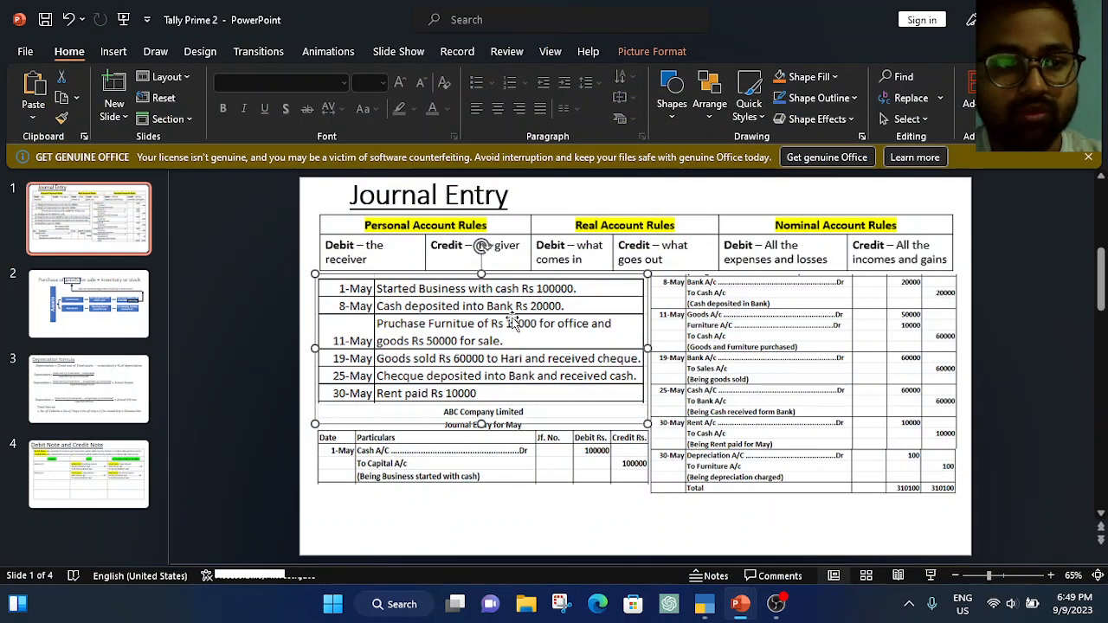
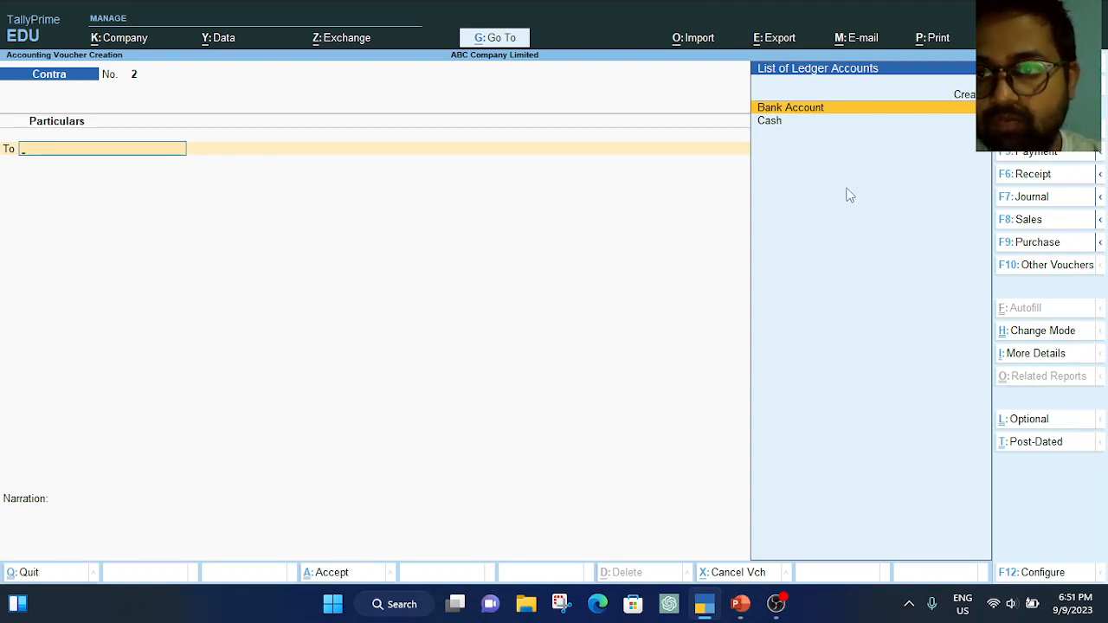
# Start a purchase voucher in Accounting Invoice mode with supplier invoice number 123456, accepting the default invoice date
pyautogui.click(1017, 242)
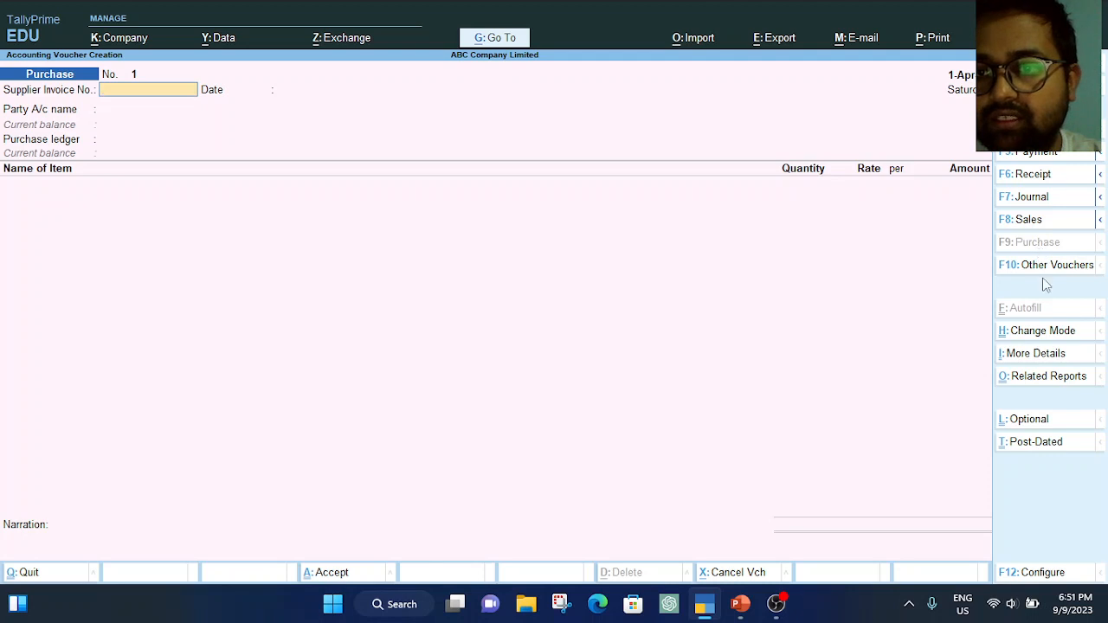
pyautogui.click(1064, 338)
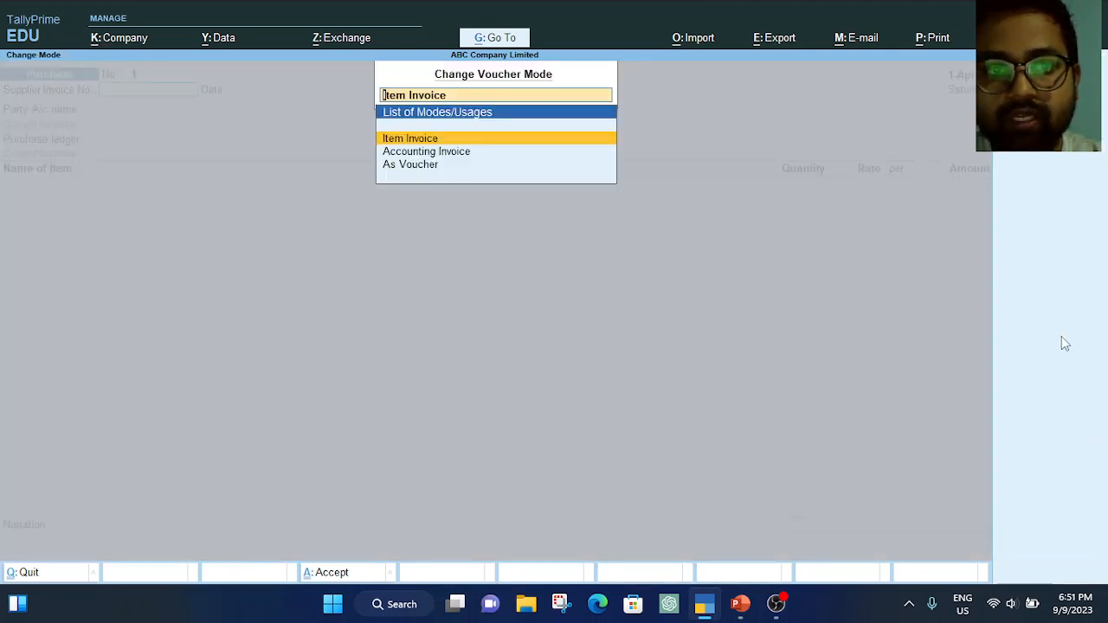
pyautogui.click(433, 156)
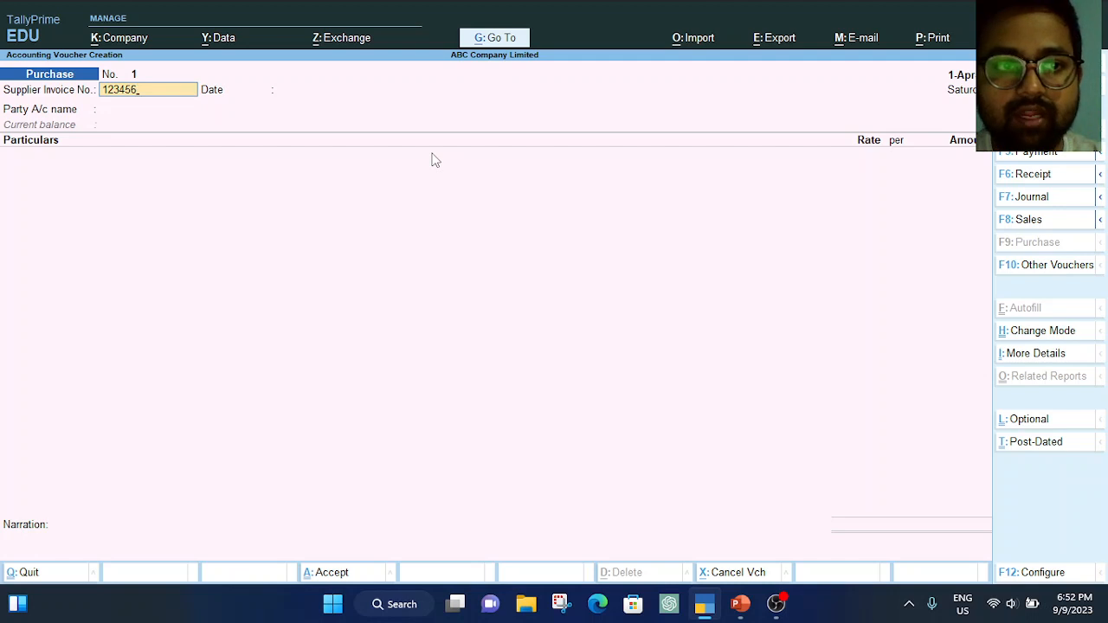
pyautogui.press('Return')
pyautogui.press('Return')
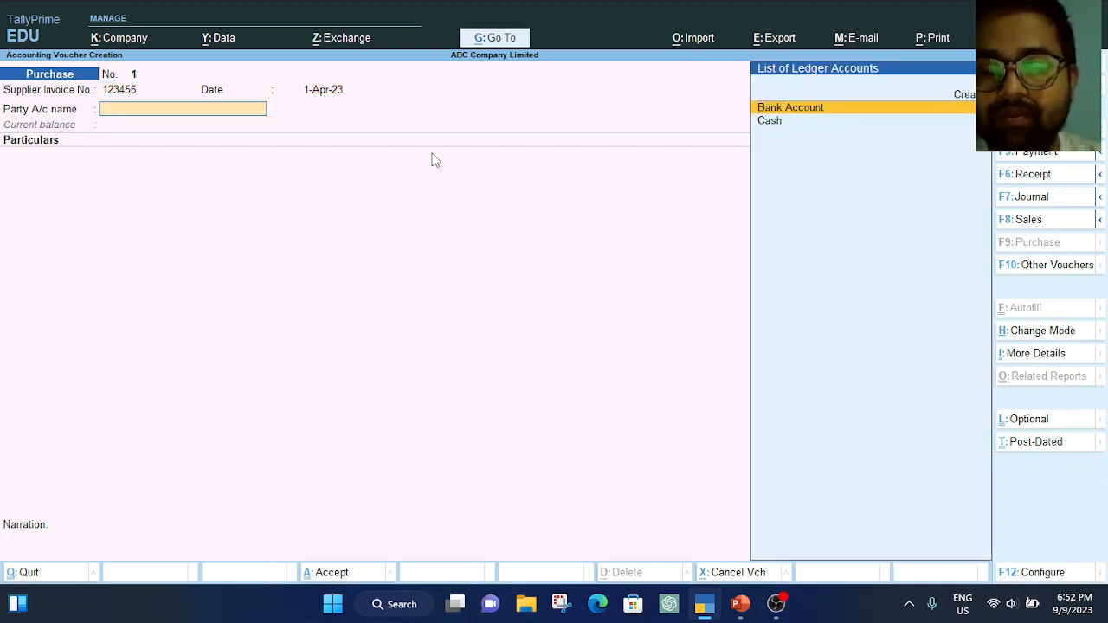
# Choose Cash as the party account and leave all the receipt details blank
pyautogui.press('Down')
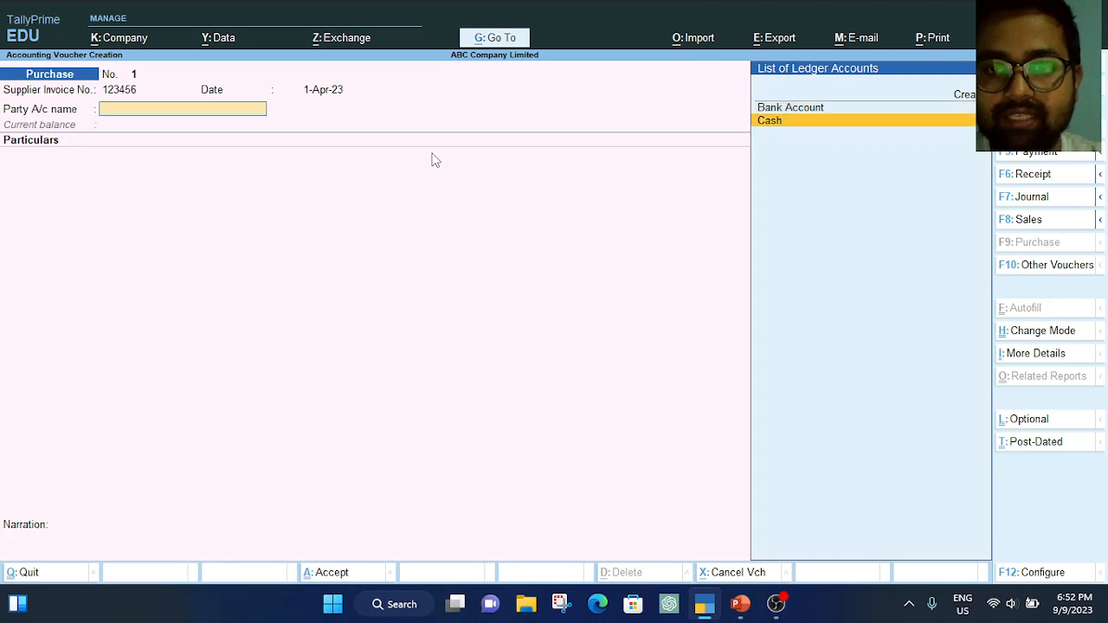
pyautogui.press('Return')
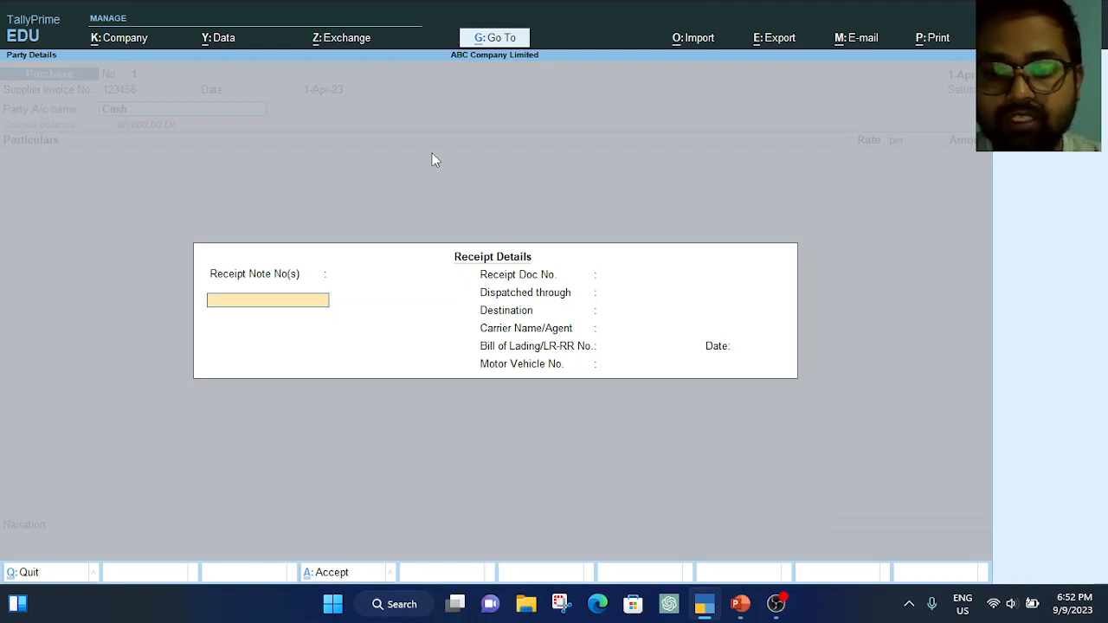
pyautogui.press('Return')
pyautogui.press('Return')
pyautogui.press('Return')
pyautogui.press('Return')
pyautogui.press('Return')
pyautogui.press('Return')
pyautogui.press('Return')
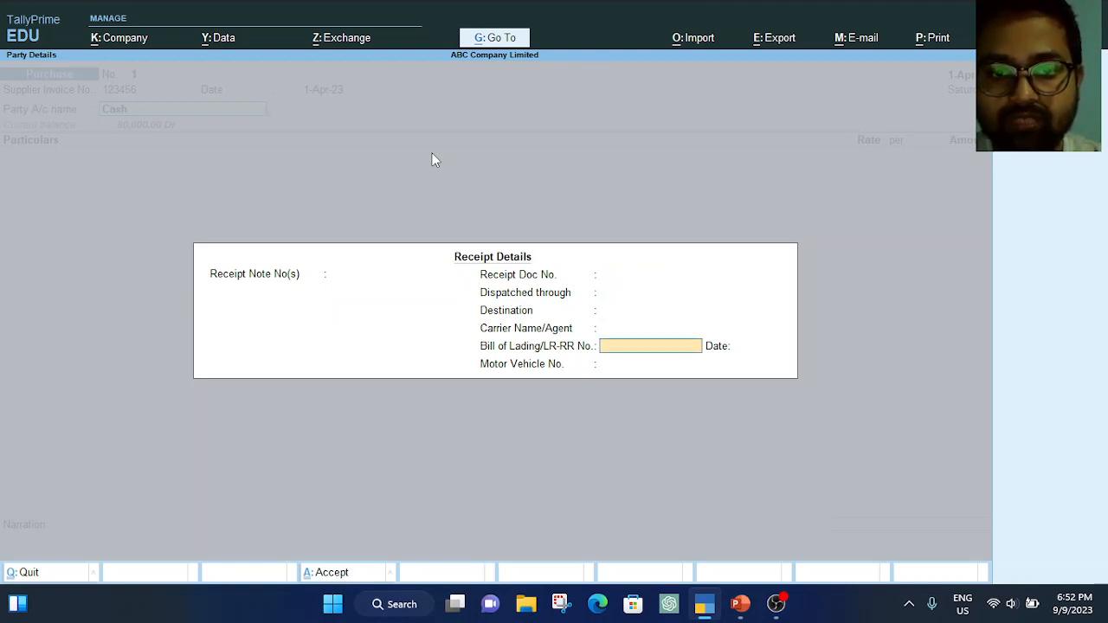
pyautogui.press('Return')
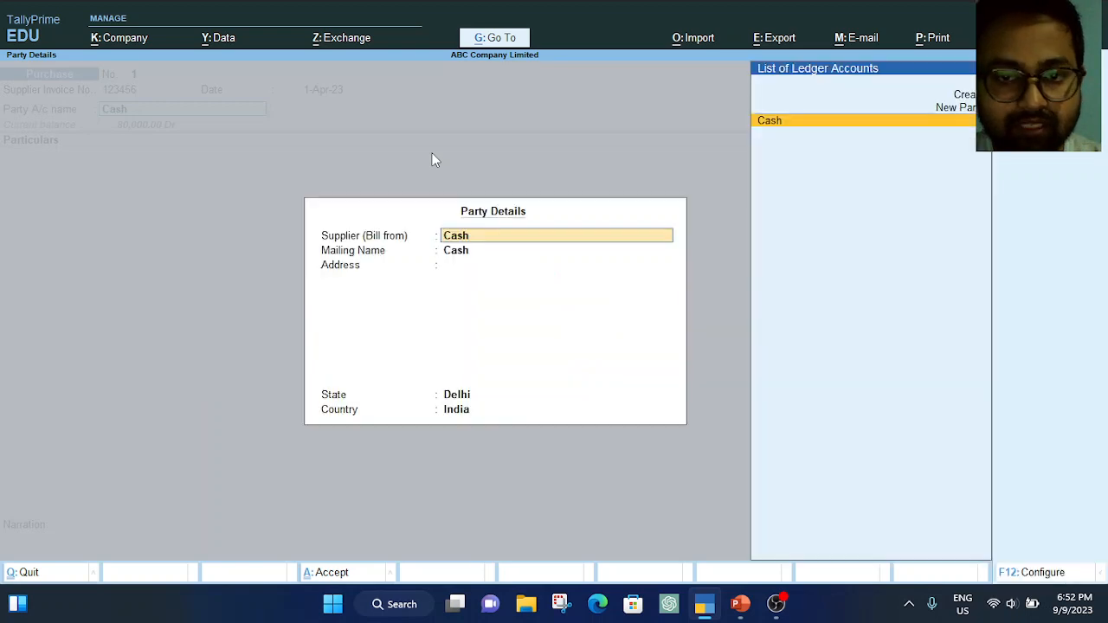
# Accept the default supplier, mailing name, address, state and country for the Cash party
pyautogui.press('Return')
pyautogui.press('Return')
pyautogui.press('Return')
pyautogui.press('Return')
pyautogui.press('Return')
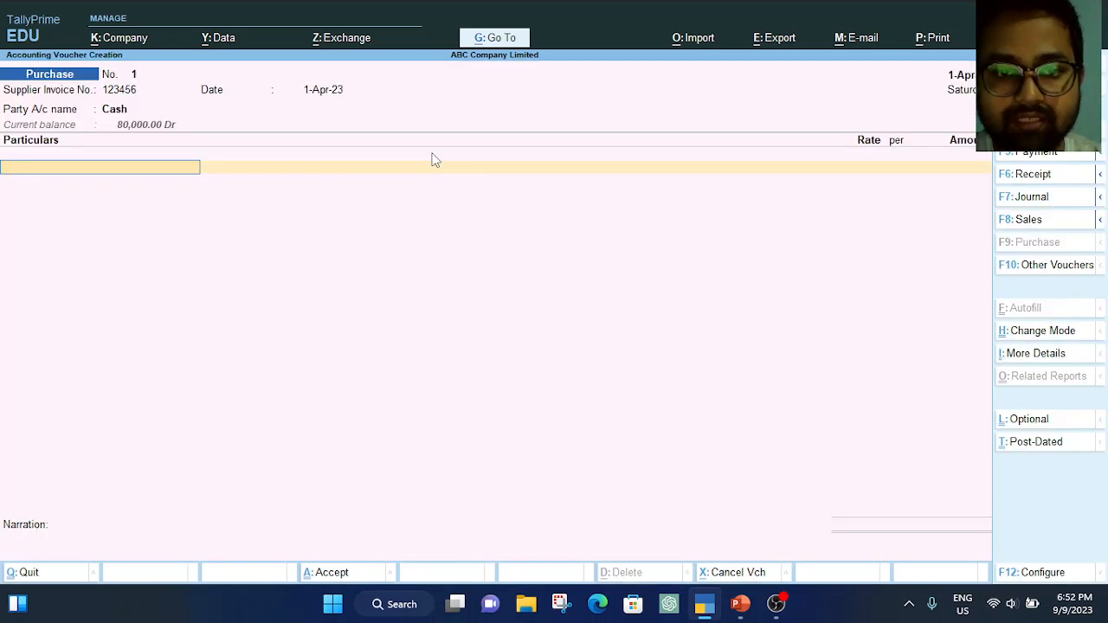
# Check the 11-May goods and furniture journal entry in the Tally Prime 2 presentation in PowerPoint, and return to TallyPrime
pyautogui.click(704, 604)
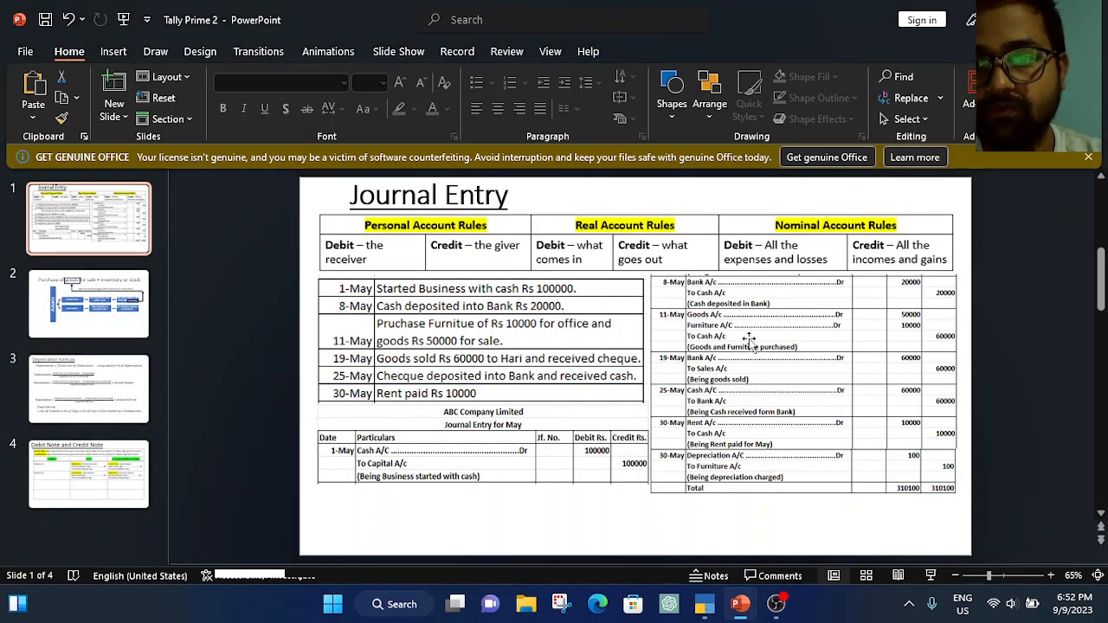
pyautogui.click(704, 604)
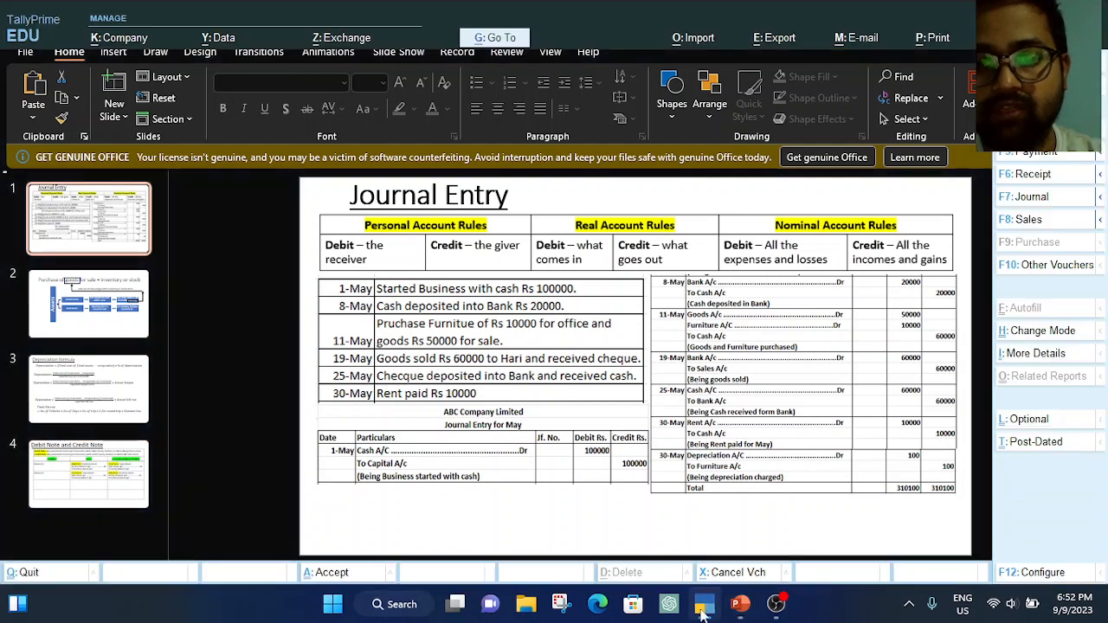
pyautogui.write('o')
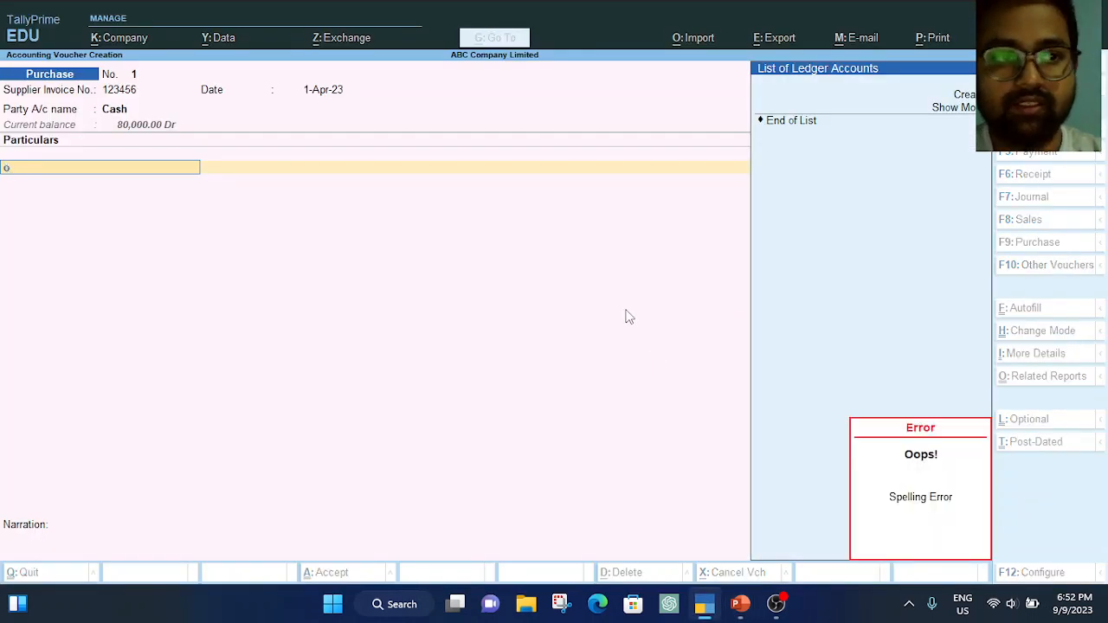
pyautogui.press('BackSpace')
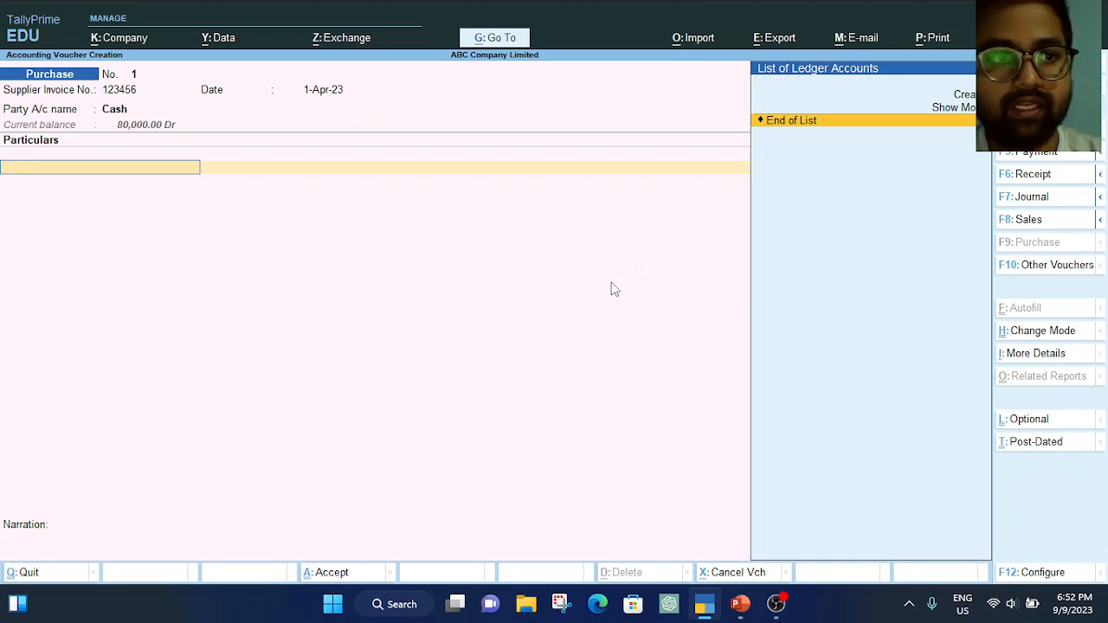
# Create a ledger named Purchase Account under the Purchase Accounts group, keeping the Not Applicable type and no bank details
pyautogui.press('space')
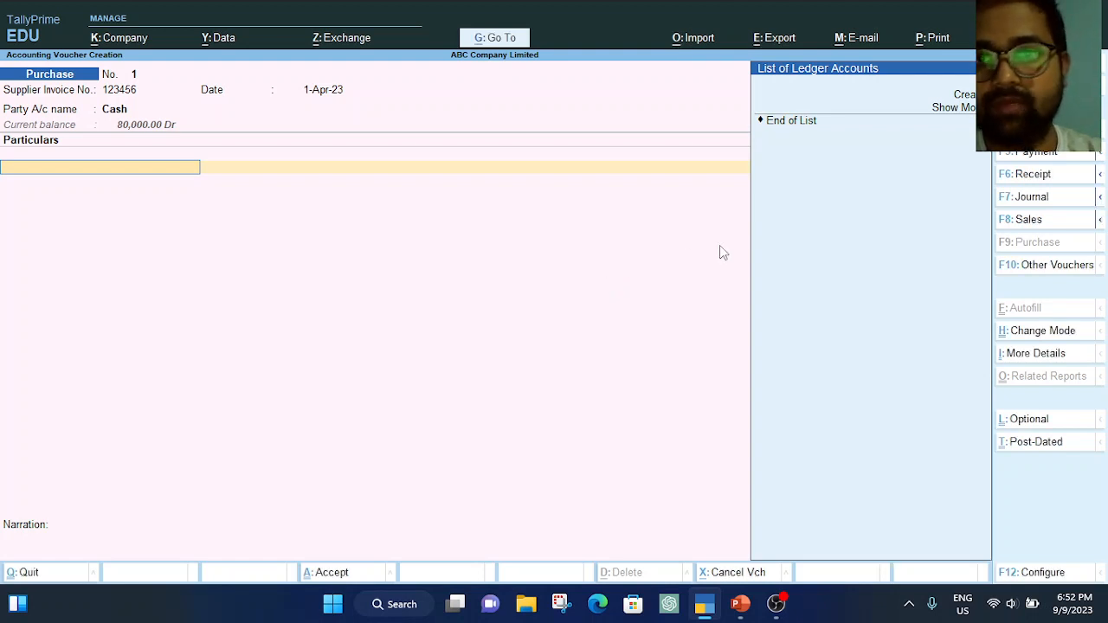
pyautogui.click(947, 100)
pyautogui.write('Pur')
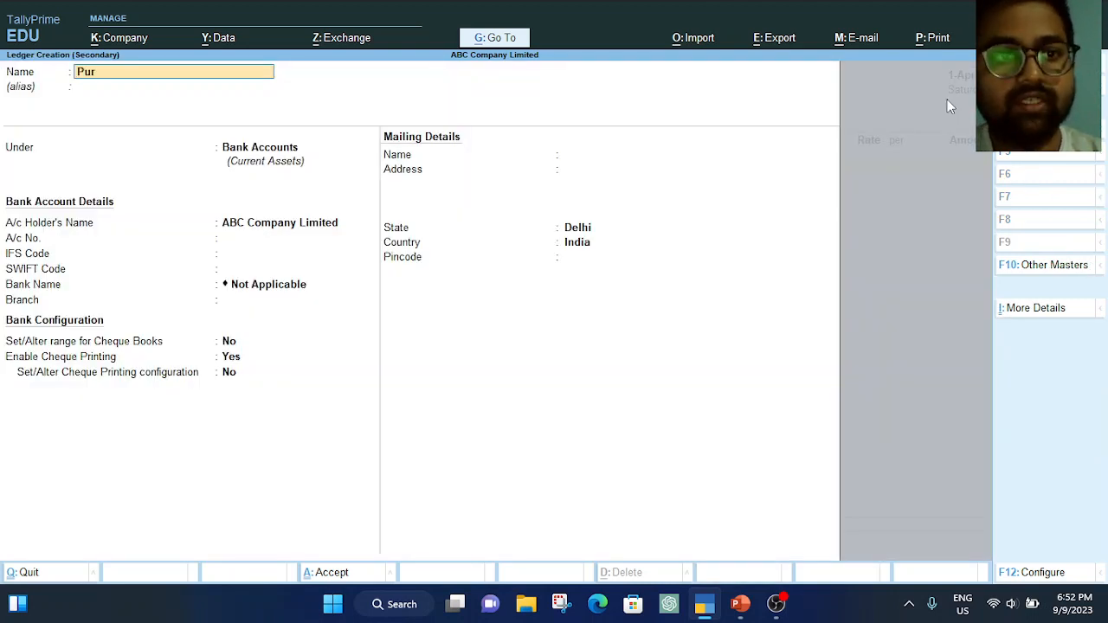
pyautogui.write('chase A')
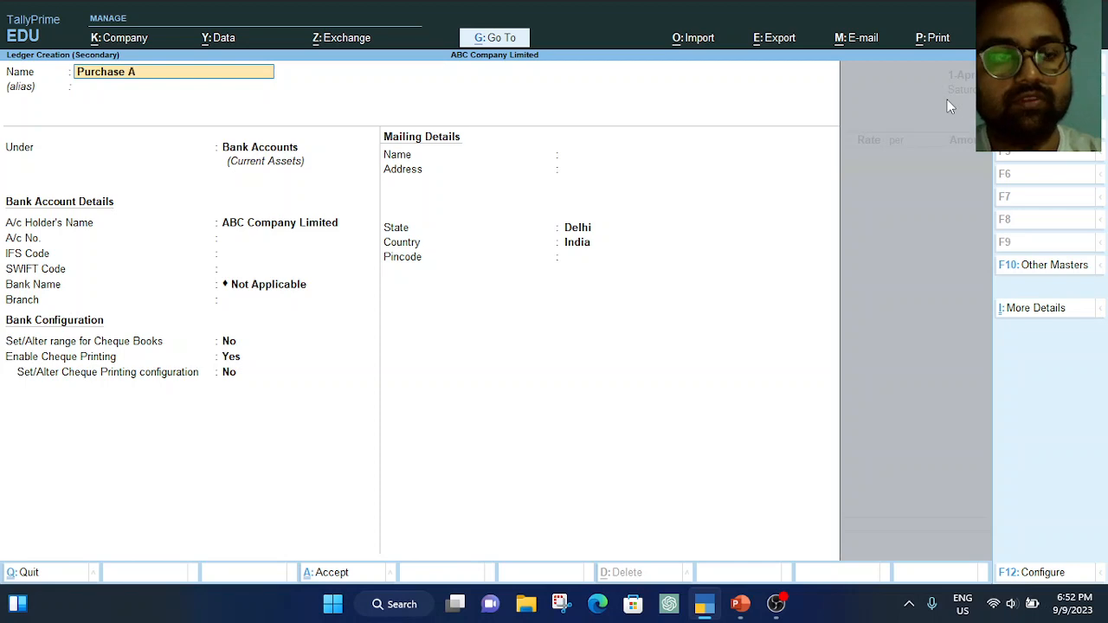
pyautogui.write('ccount')
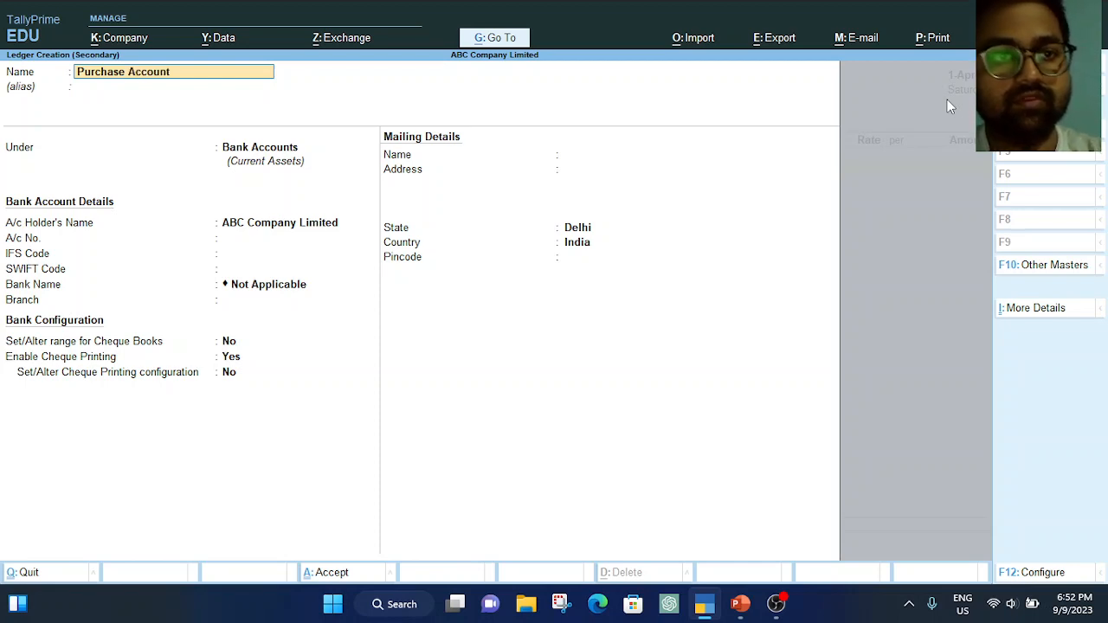
pyautogui.press('Return')
pyautogui.press('Return')
pyautogui.write('Pur')
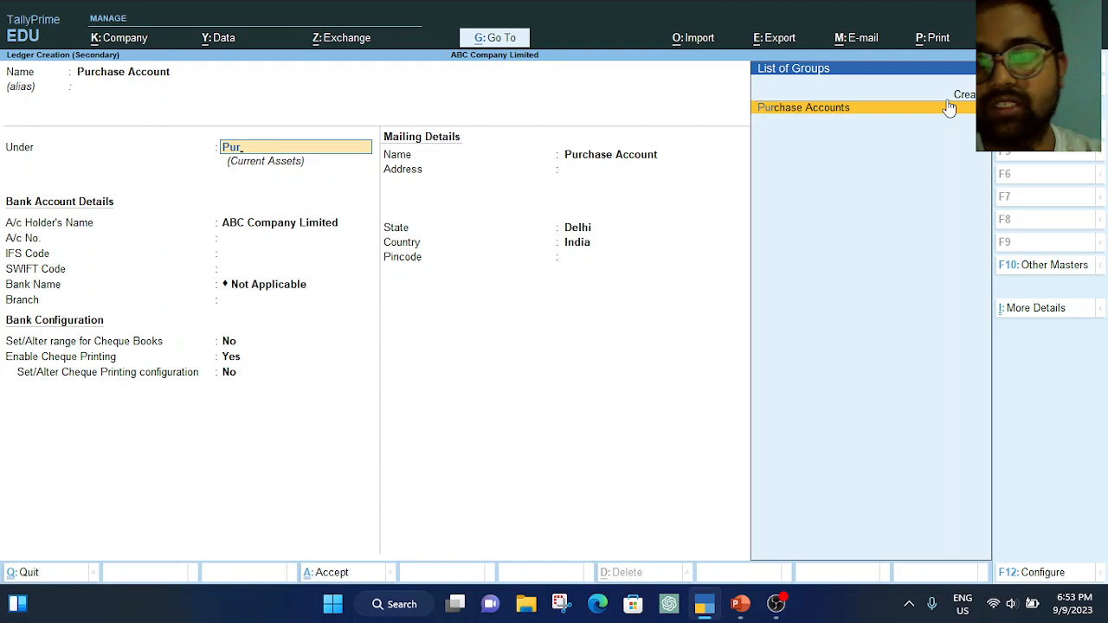
pyautogui.click(949, 106)
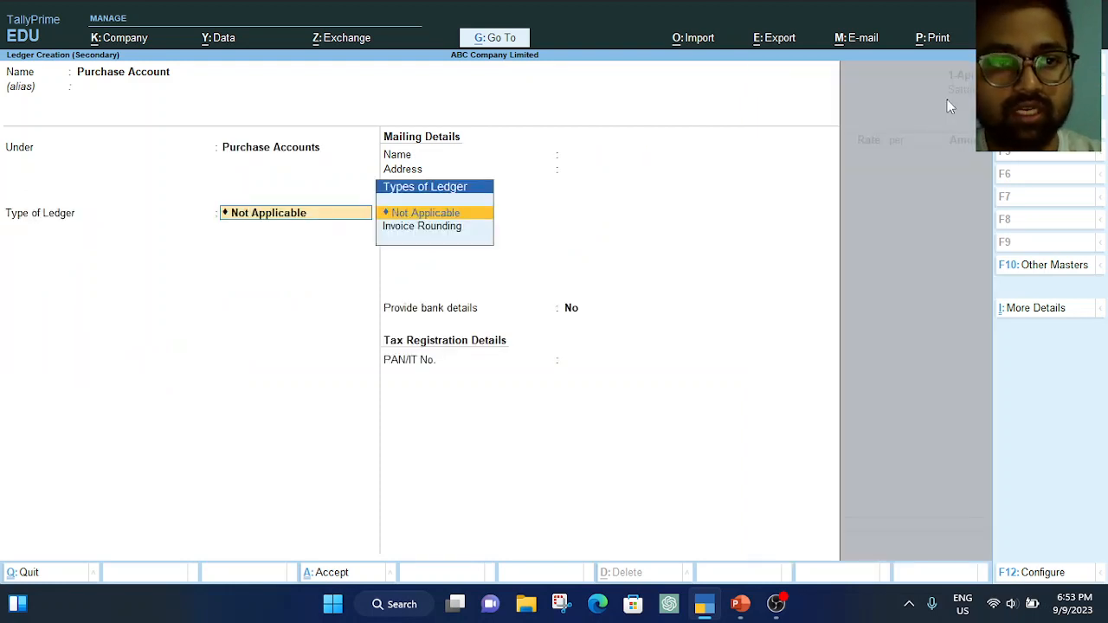
pyautogui.press('Return')
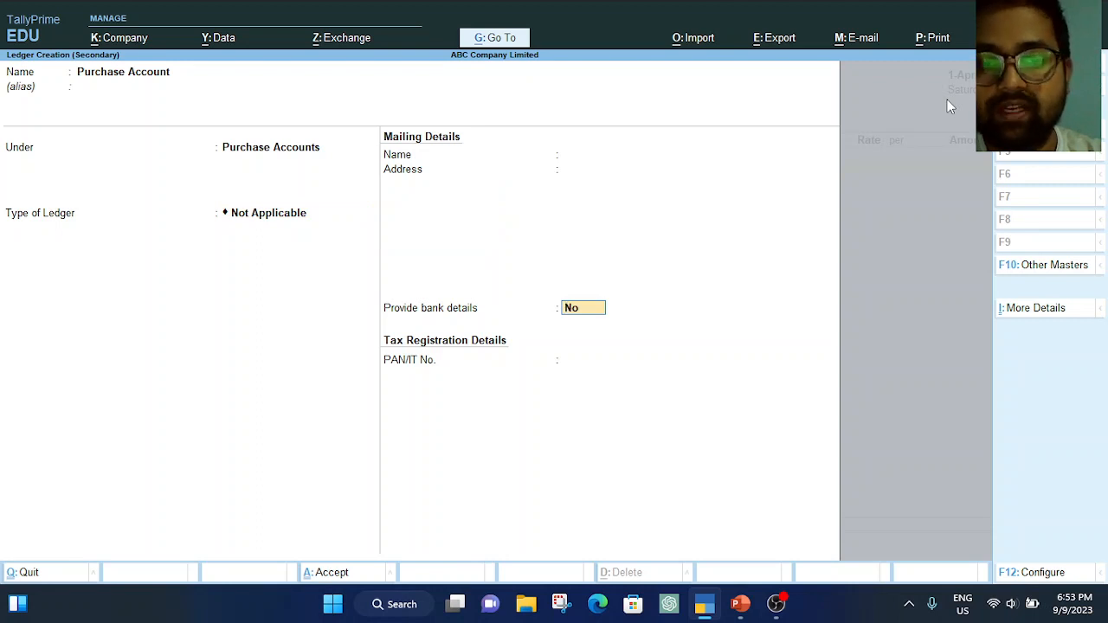
pyautogui.press('Return')
pyautogui.press('Return')
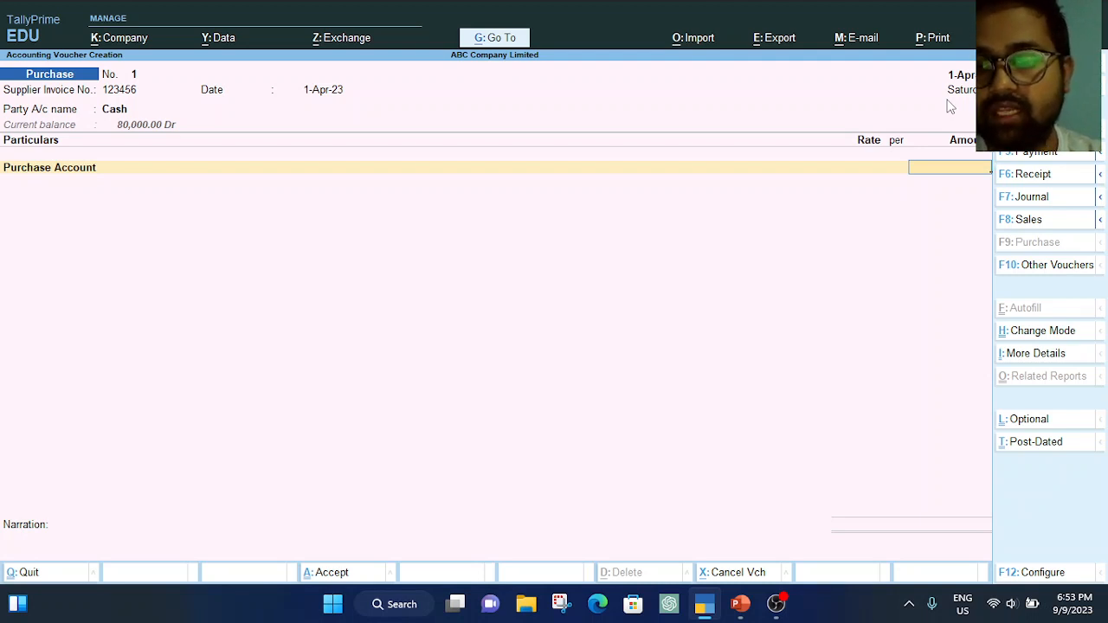
# Set the Purchase Account amount to 50000 and finish the list of particulars
pyautogui.write('5')
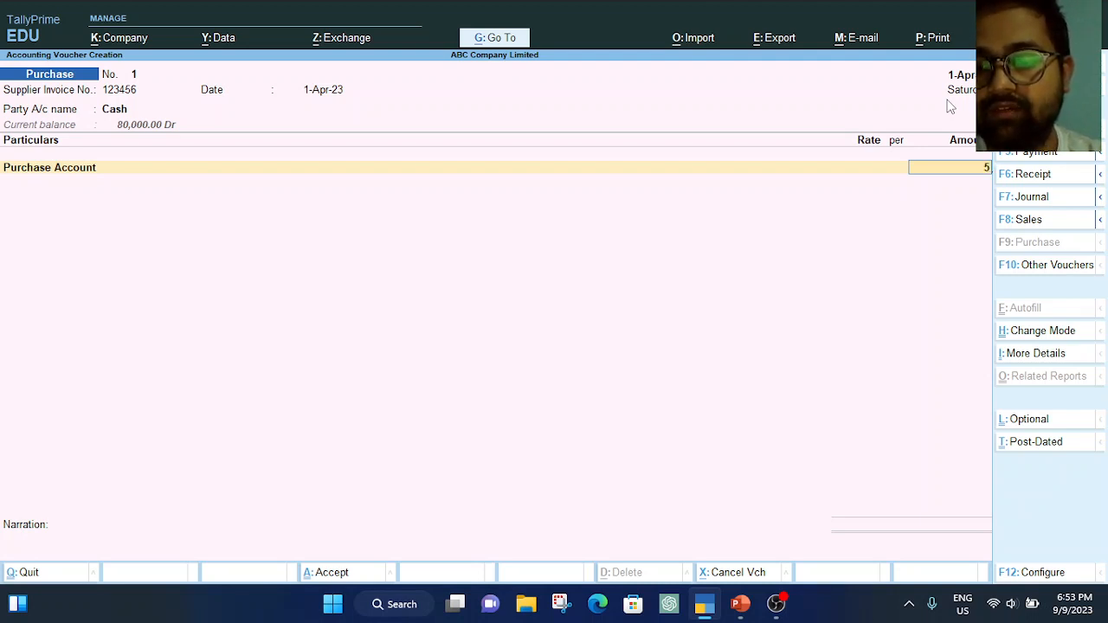
pyautogui.write('0,0000')
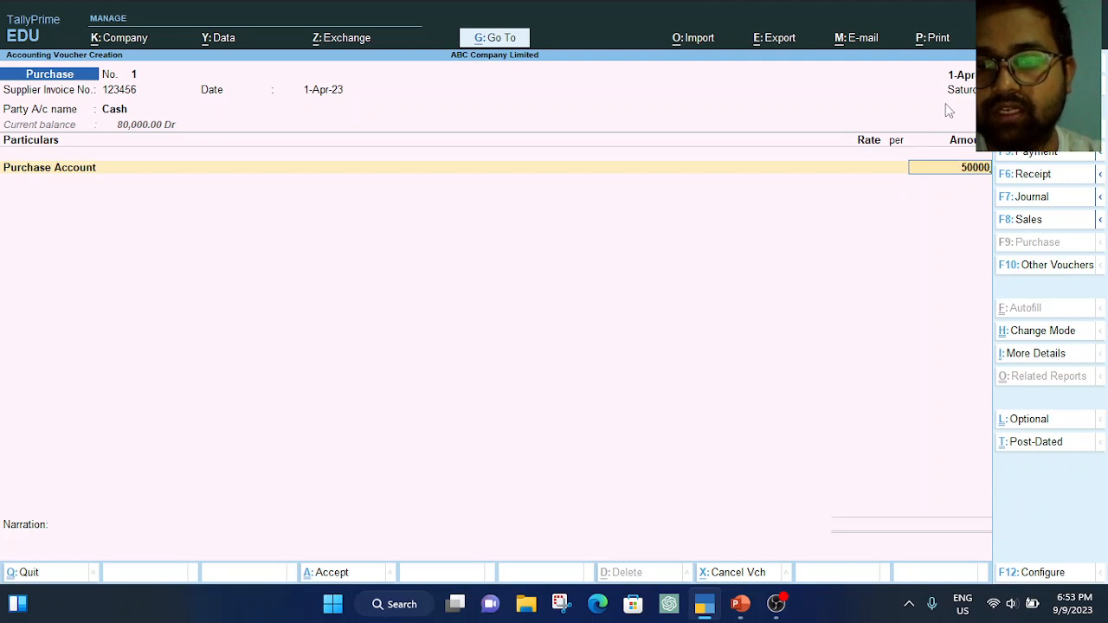
pyautogui.press('Return')
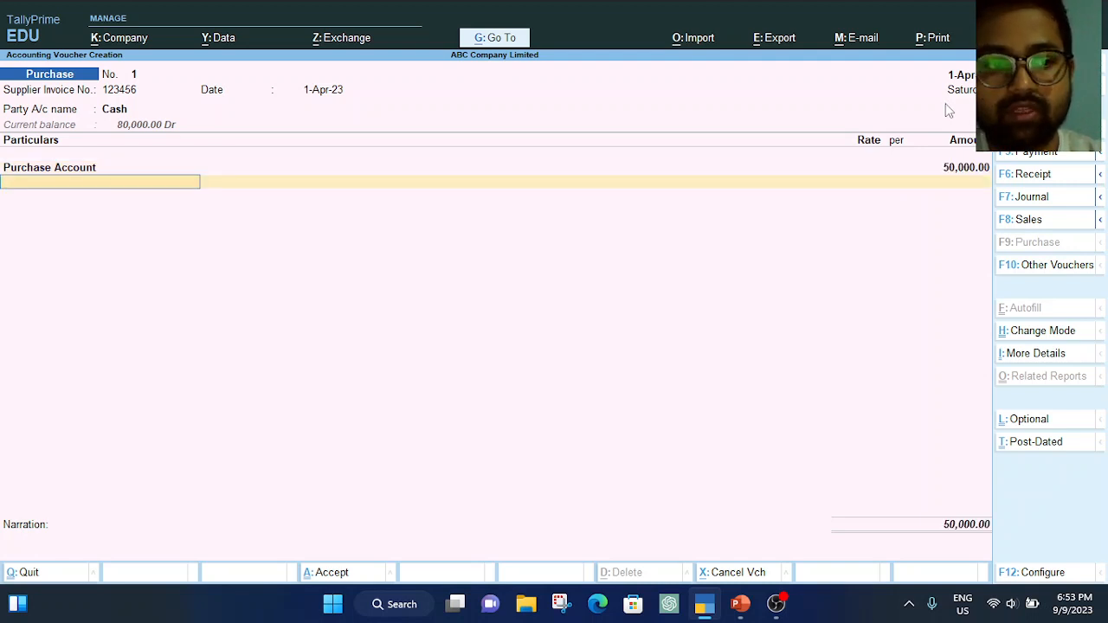
pyautogui.press('Return')
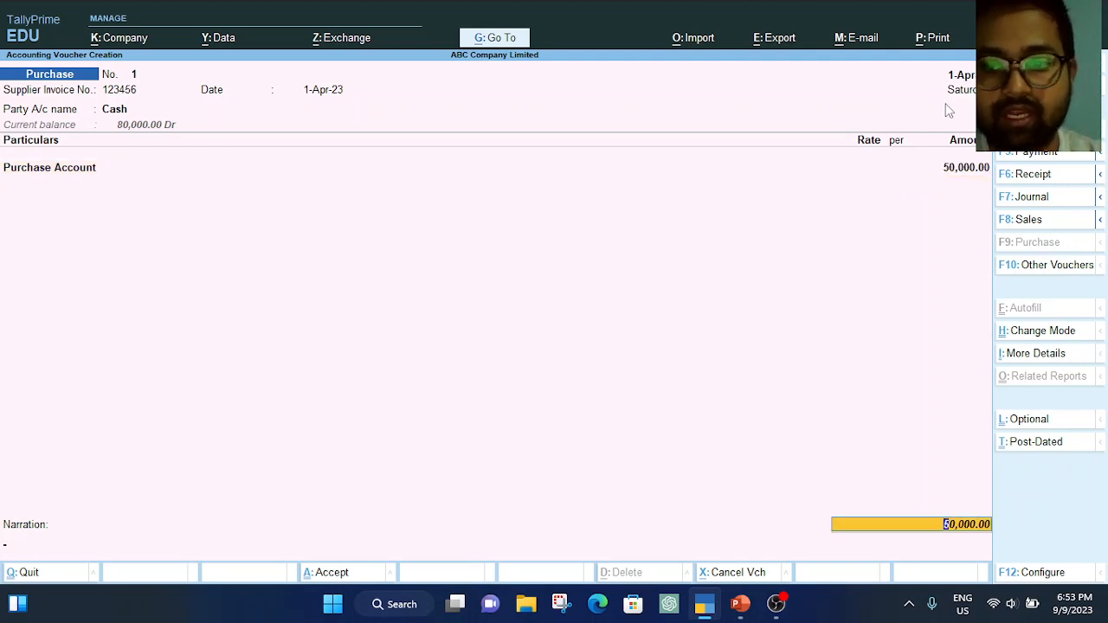
pyautogui.press('Return')
# Enter the narration "Purchased goods for sale invoice no. 123456" and save the purchase voucher
pyautogui.write('Pur')
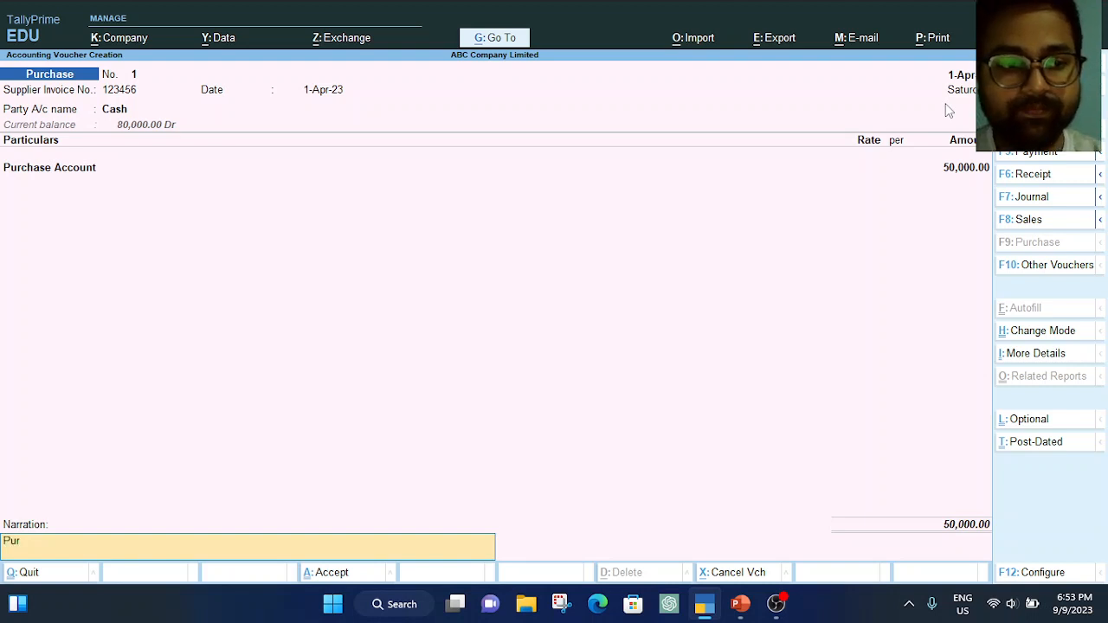
pyautogui.write('chased')
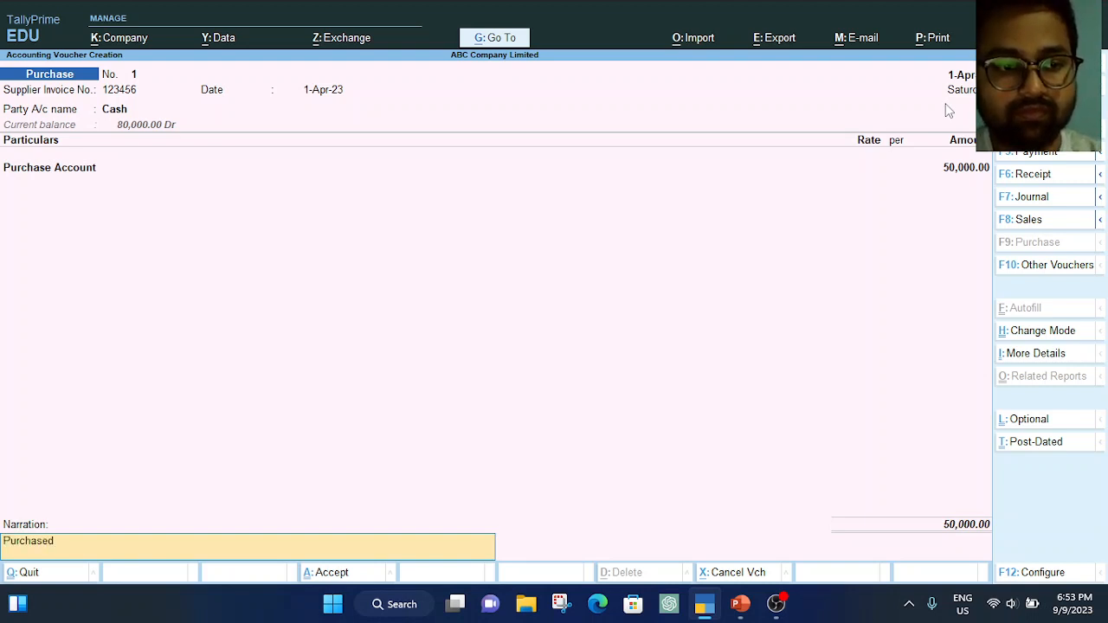
pyautogui.write(' good')
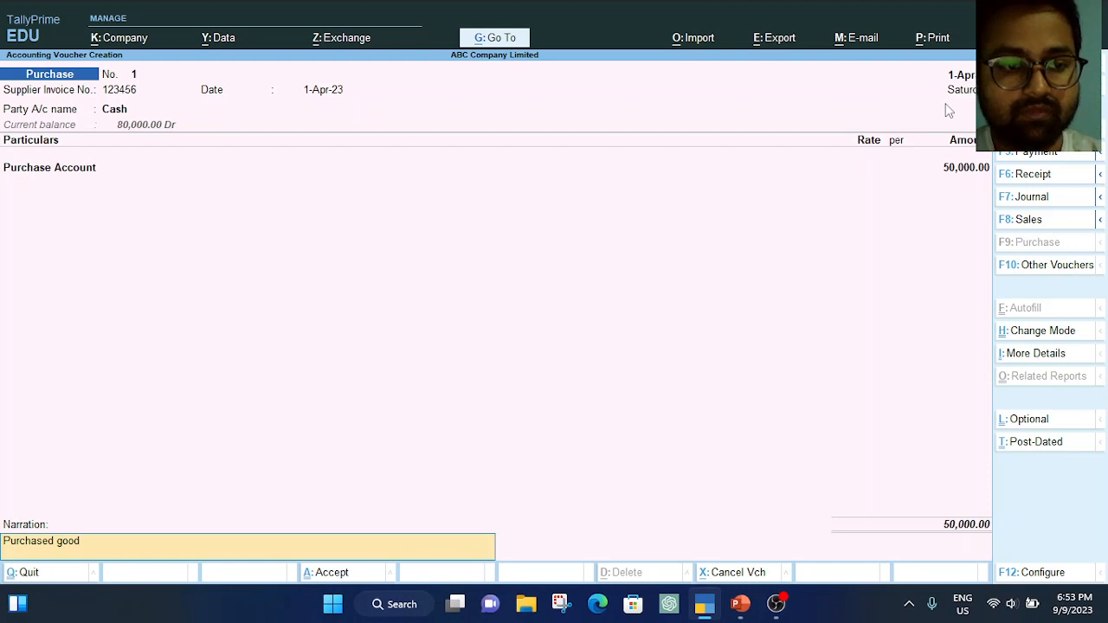
pyautogui.write('s for')
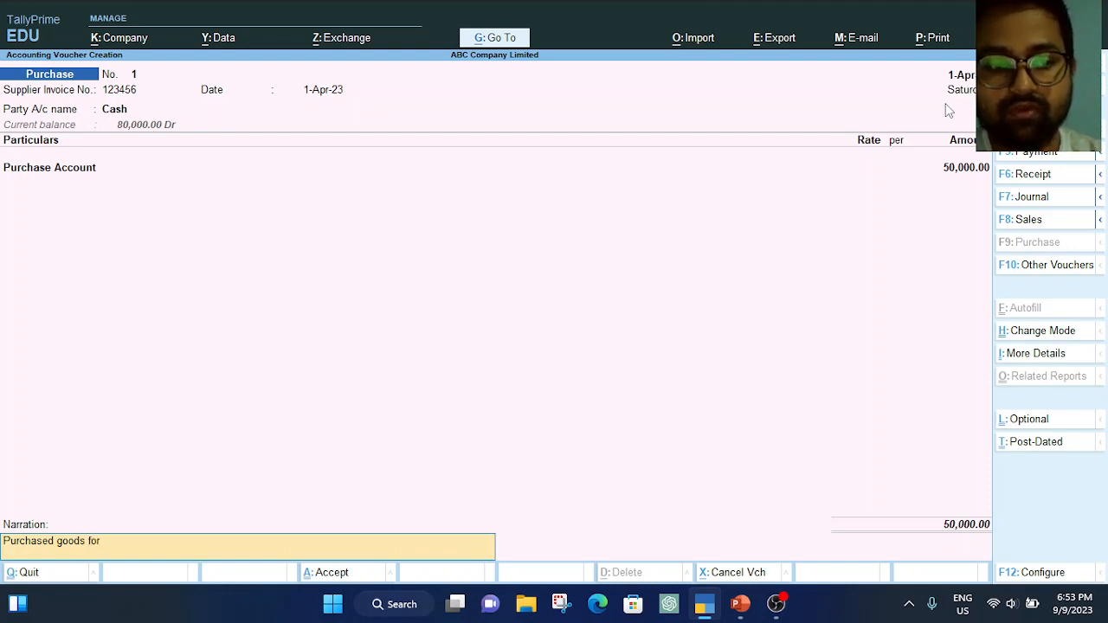
pyautogui.write(' sale')
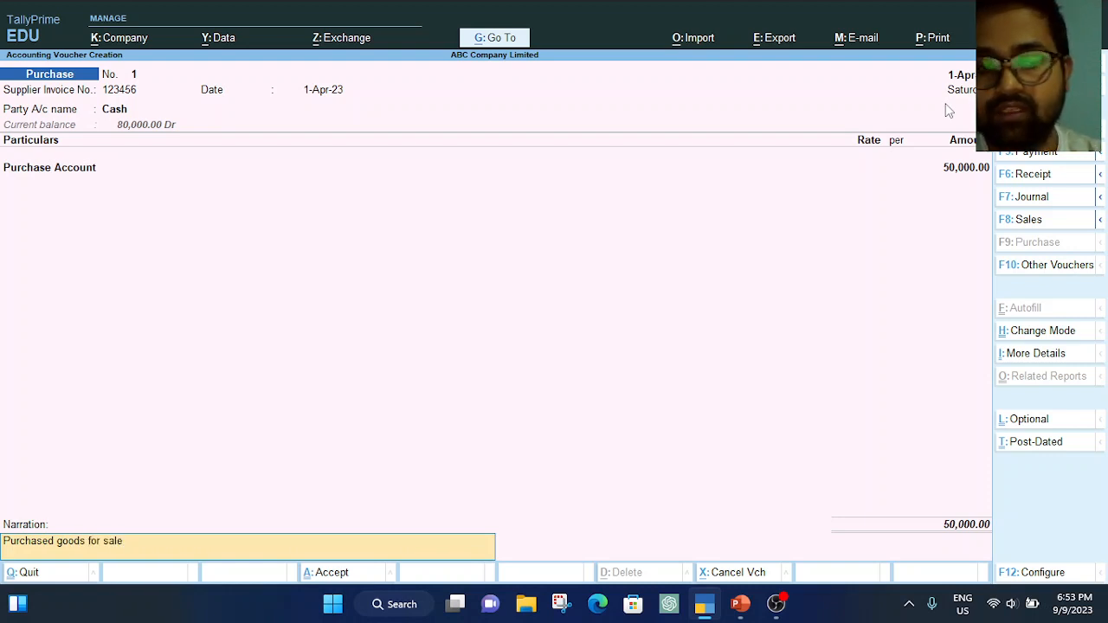
pyautogui.write(' invo')
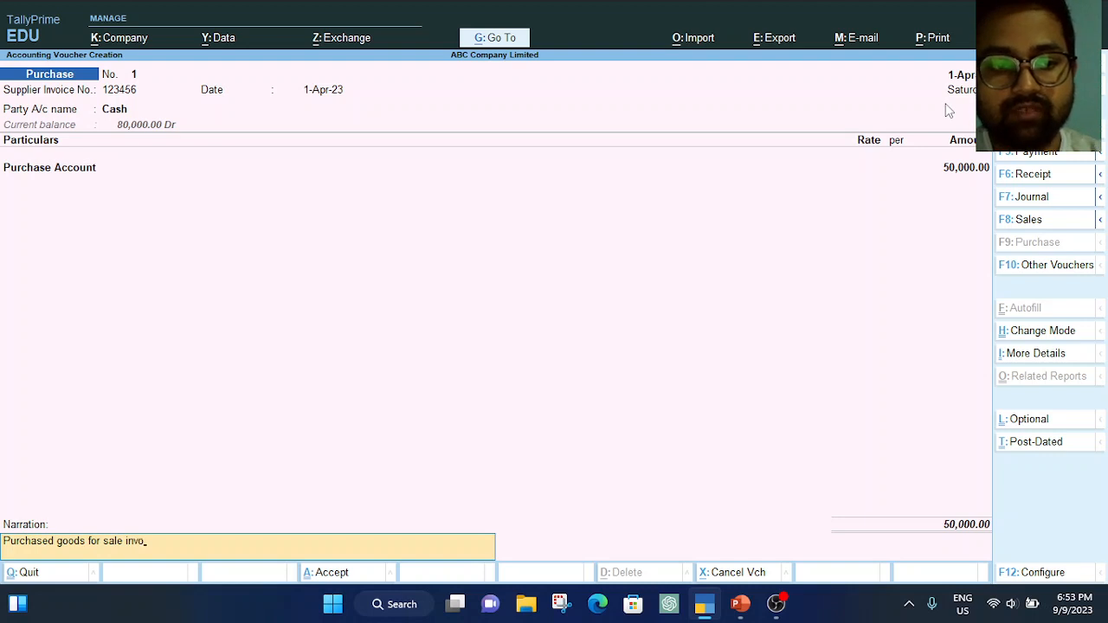
pyautogui.press('BackSpace')
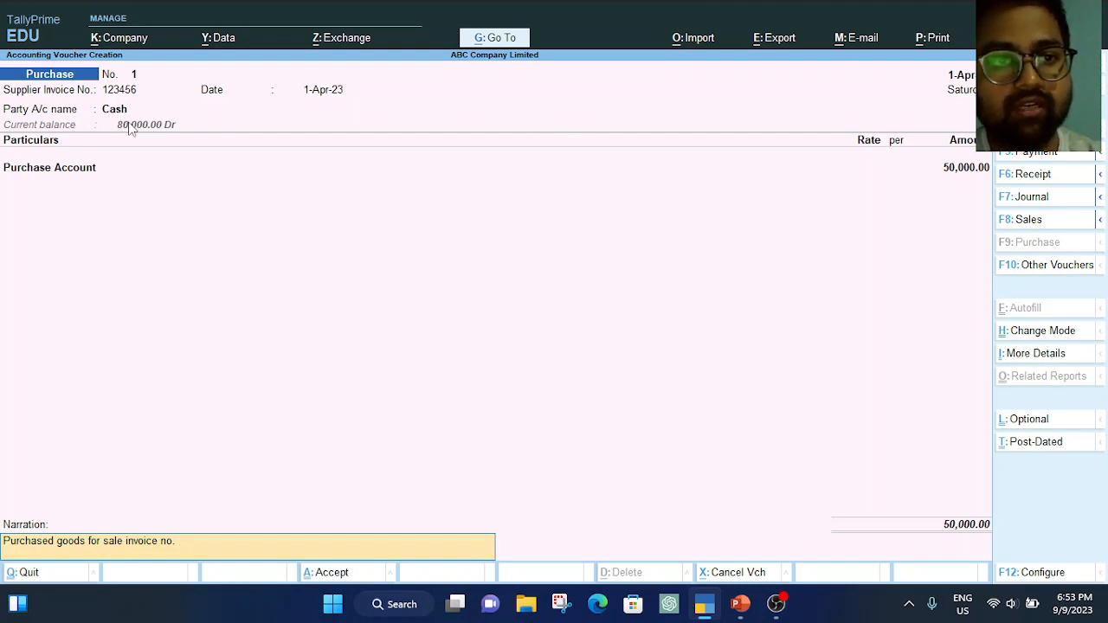
pyautogui.click(378, 580)
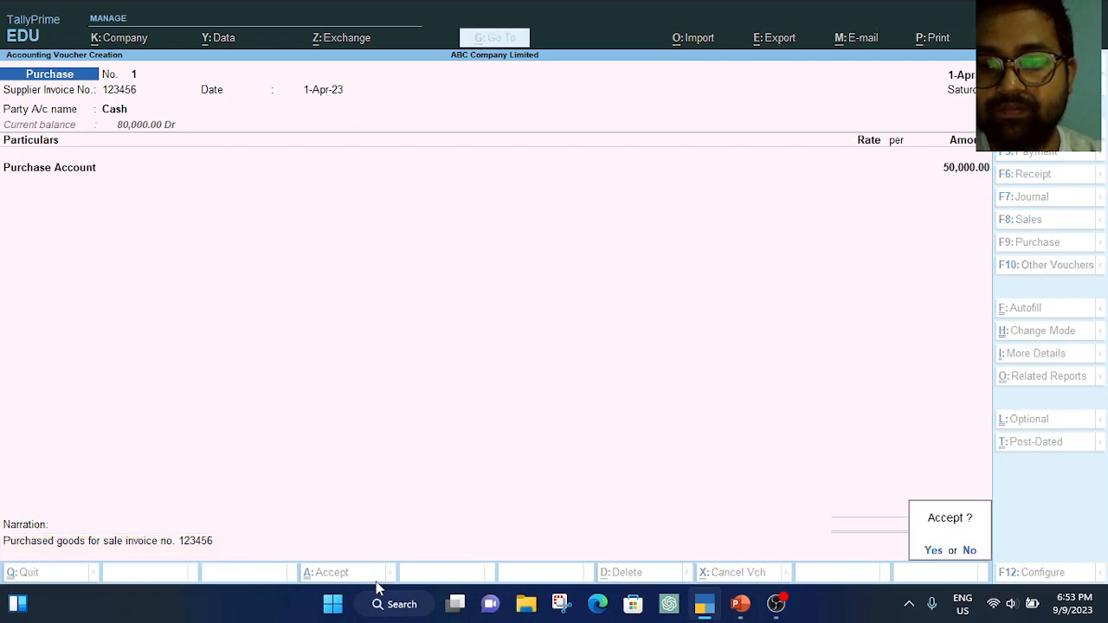
pyautogui.press('Return')
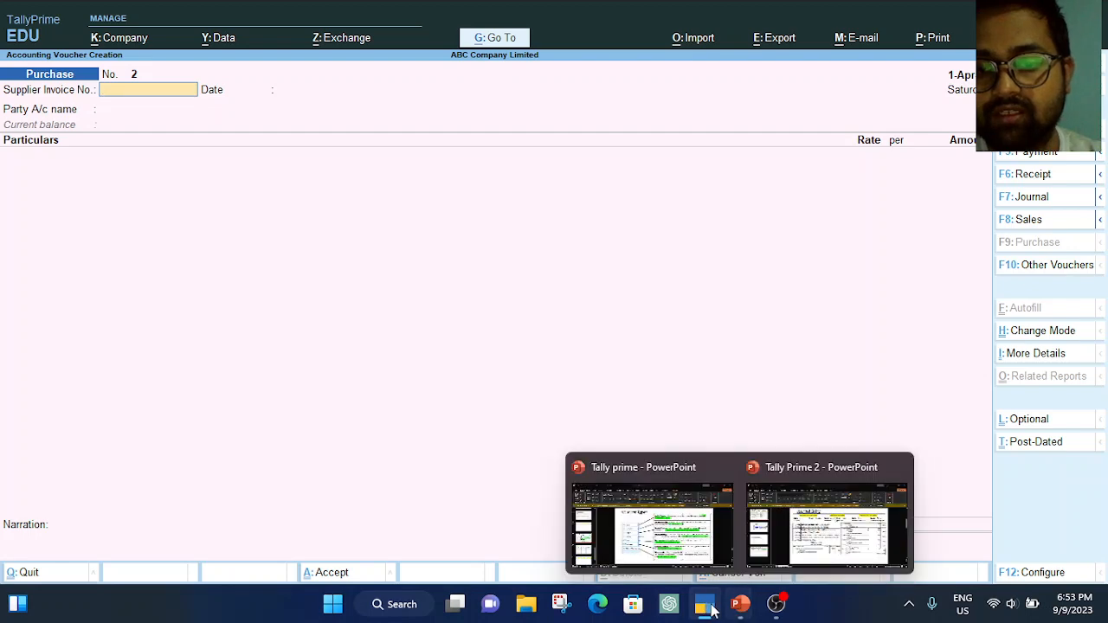
# Check the 11-May furniture purchase entry in the Tally Prime 2 presentation in PowerPoint, and return to TallyPrime
pyautogui.click(827, 520)
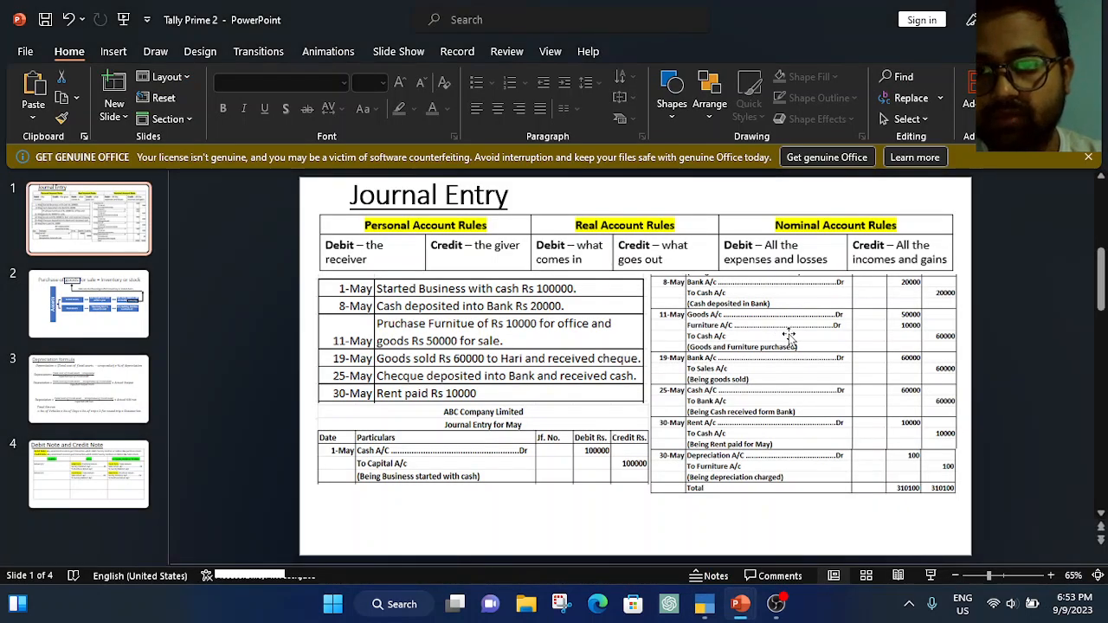
pyautogui.moveTo(740, 611)
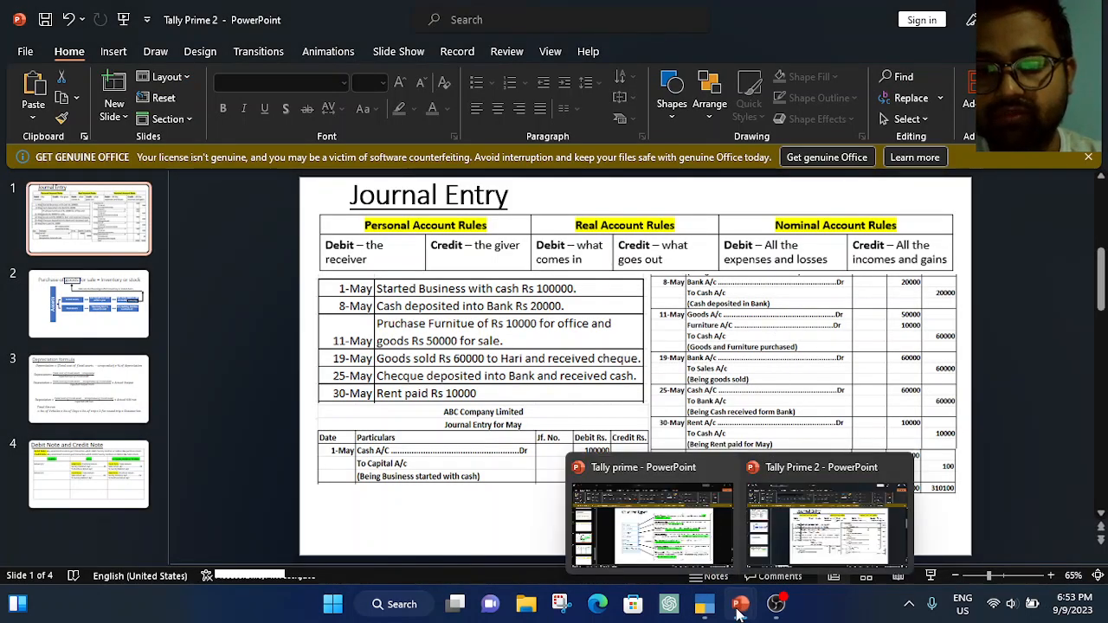
pyautogui.click(705, 605)
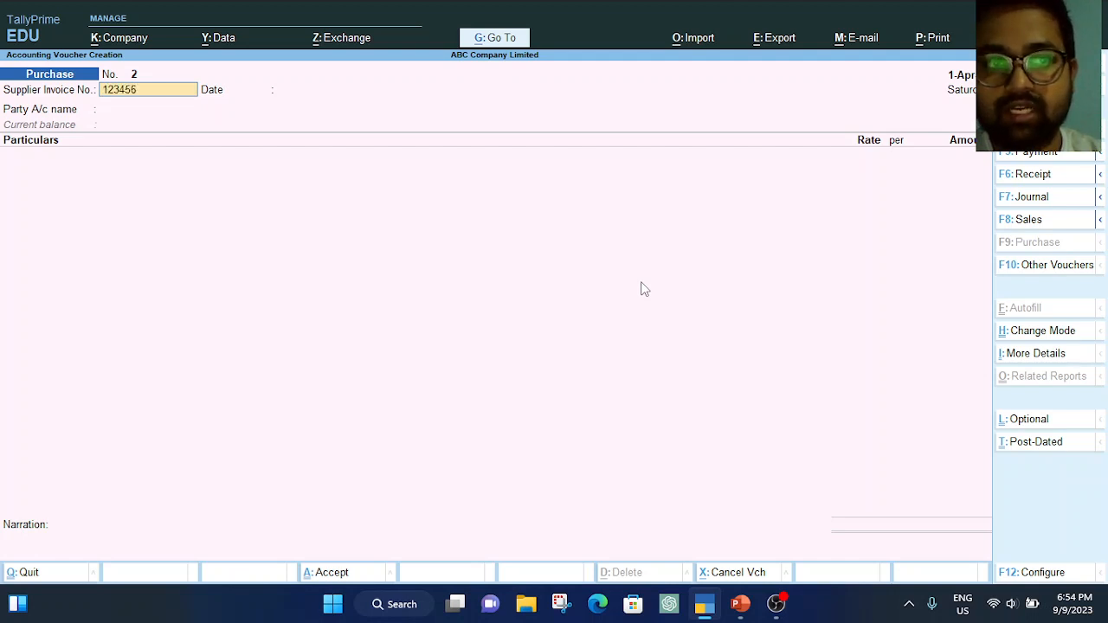
# Enter supplier invoice number 123456 dated 1-Apr-23 on the second purchase voucher and choose Cash as the party account
pyautogui.press('Return')
pyautogui.press('Return')
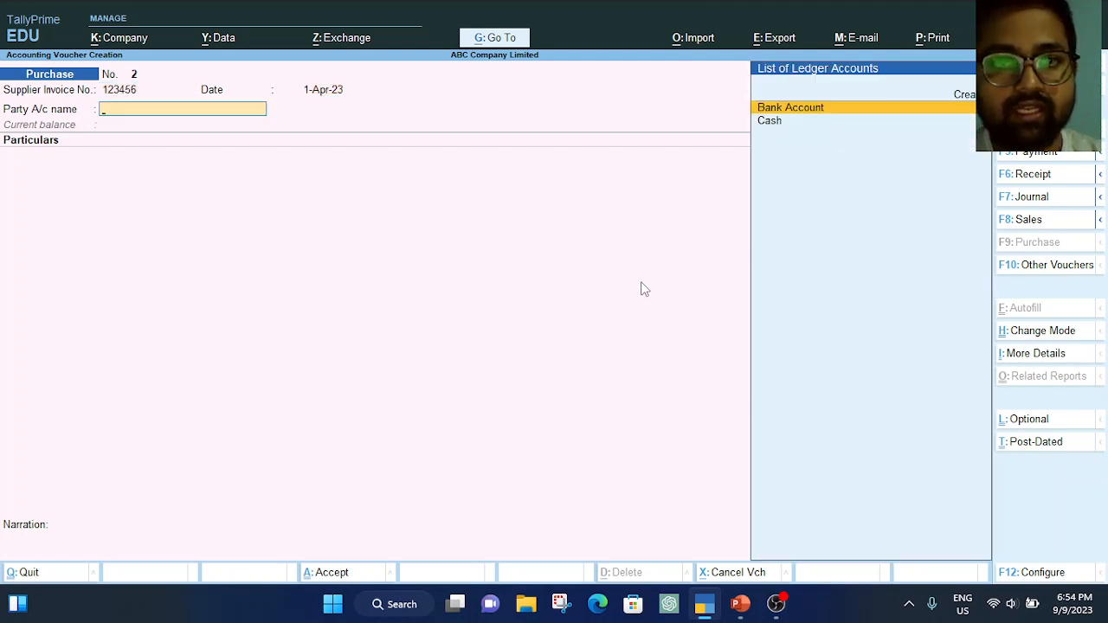
pyautogui.press('Down')
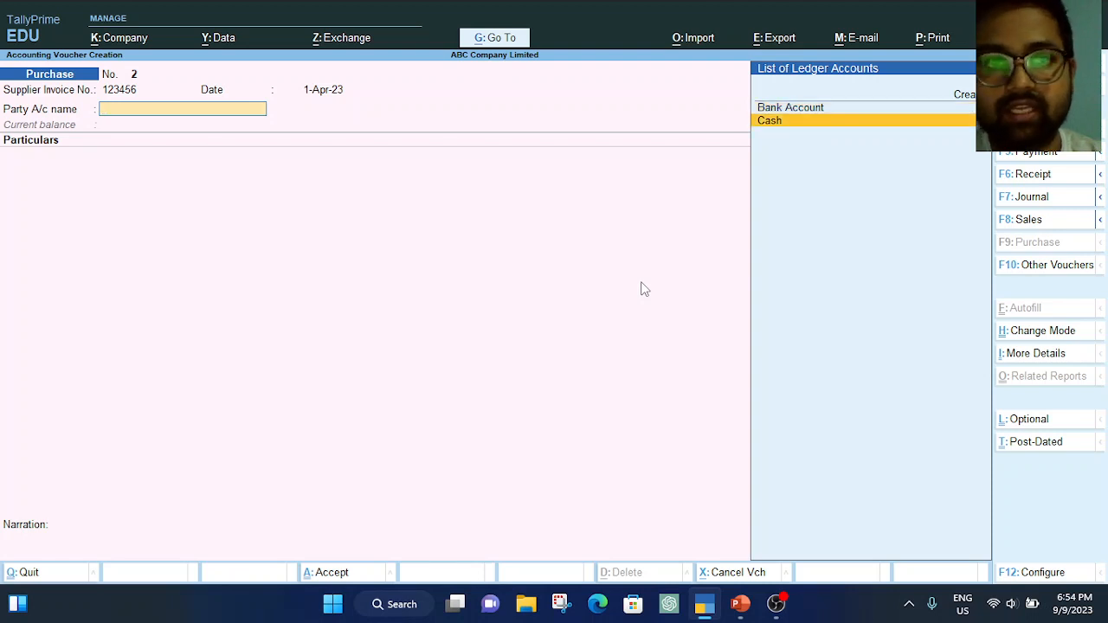
pyautogui.press('Return')
# Leave the purchase voucher's receipt details blank and accept the default Cash party details
pyautogui.press('Return')
pyautogui.press('Return')
pyautogui.press('Return')
pyautogui.press('Return')
pyautogui.press('Return')
pyautogui.press('Return')
pyautogui.press('Return')
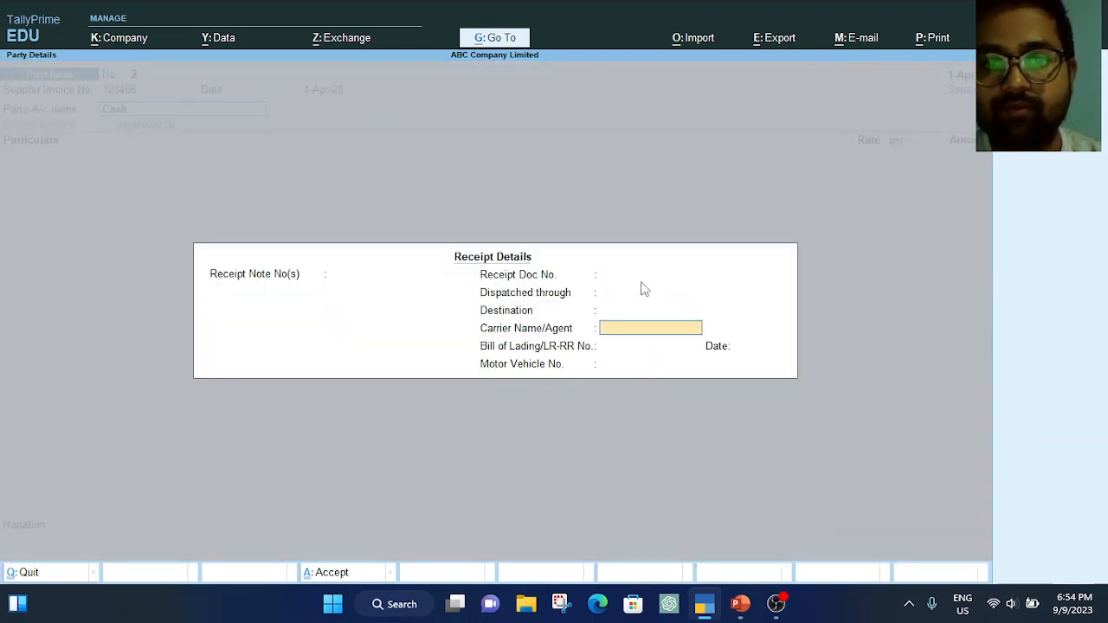
pyautogui.press('Return')
pyautogui.press('Return')
pyautogui.press('Return')
pyautogui.press('Return')
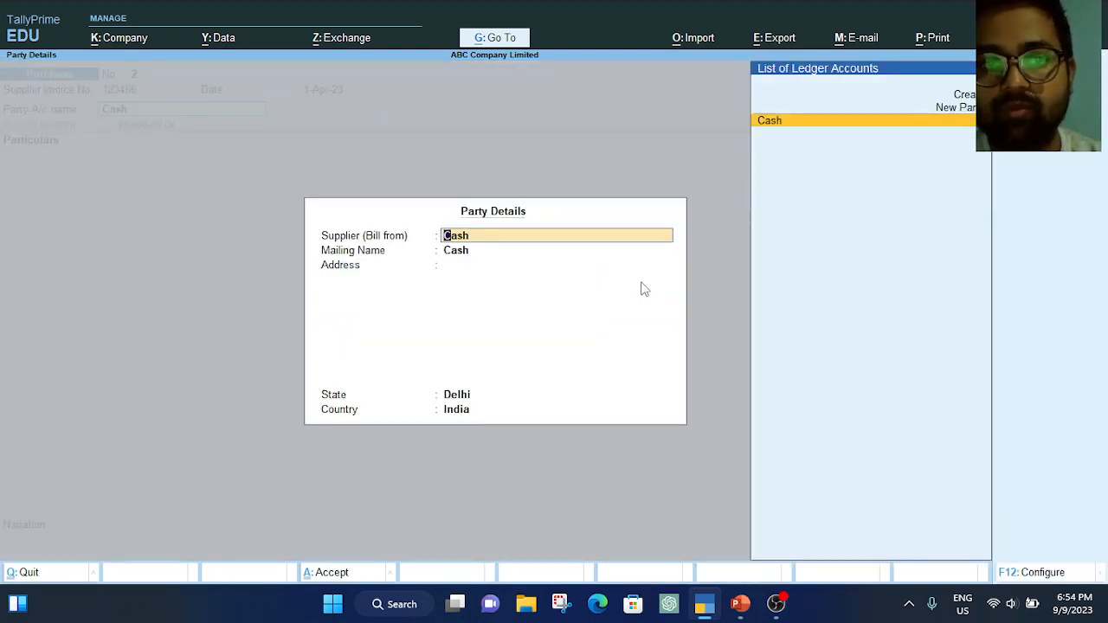
pyautogui.press('Return')
pyautogui.press('Return')
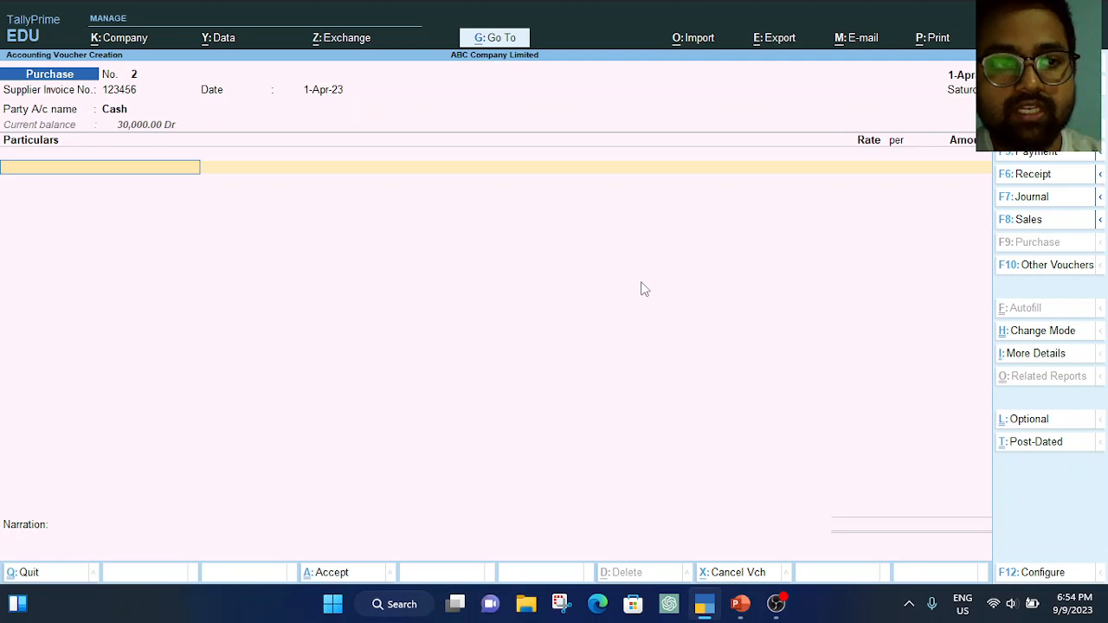
# Start a new ledger from the voucher's particulars, name it Furniture Account and place it under the Fixed Assets group
pyautogui.write('F')
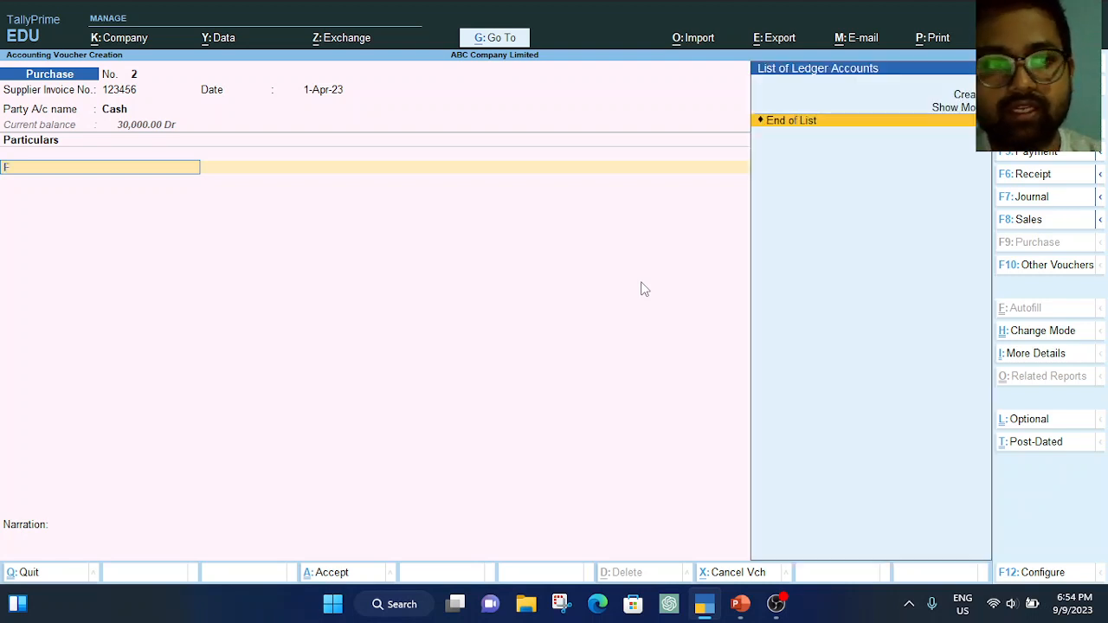
pyautogui.press('Up')
pyautogui.press('Up')
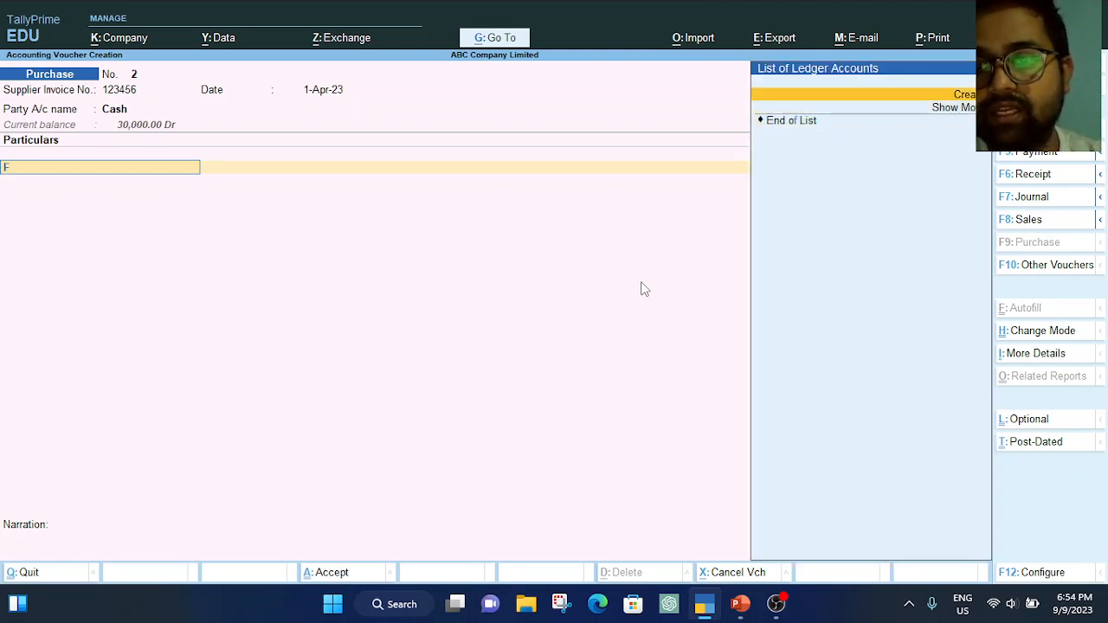
pyautogui.press('Return')
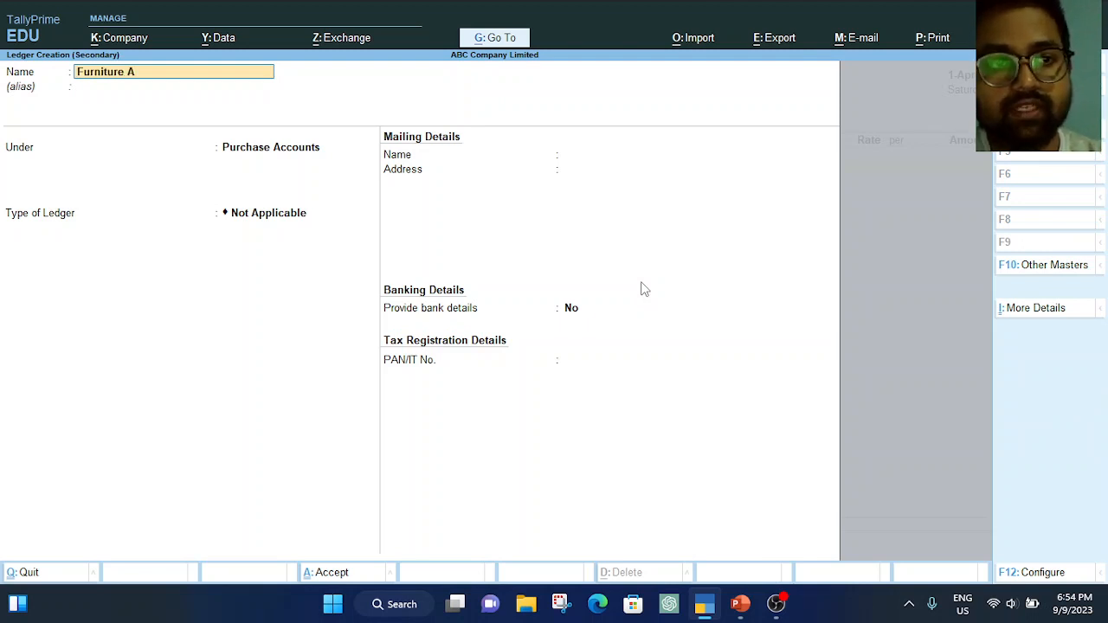
pyautogui.write('Furniture Account')
pyautogui.press('Return')
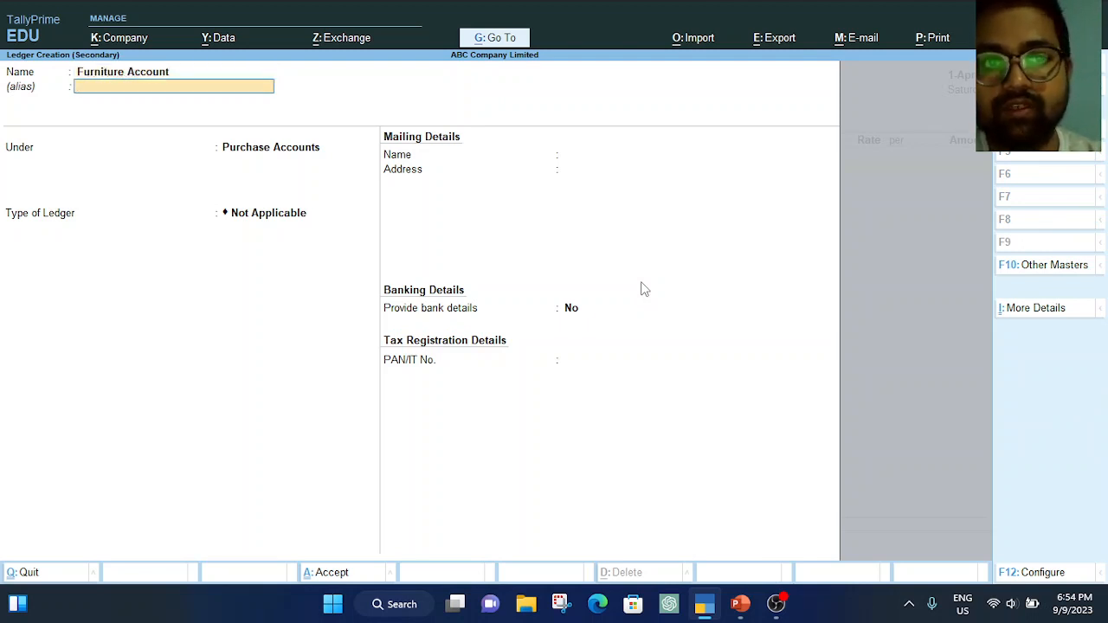
pyautogui.press('Return')
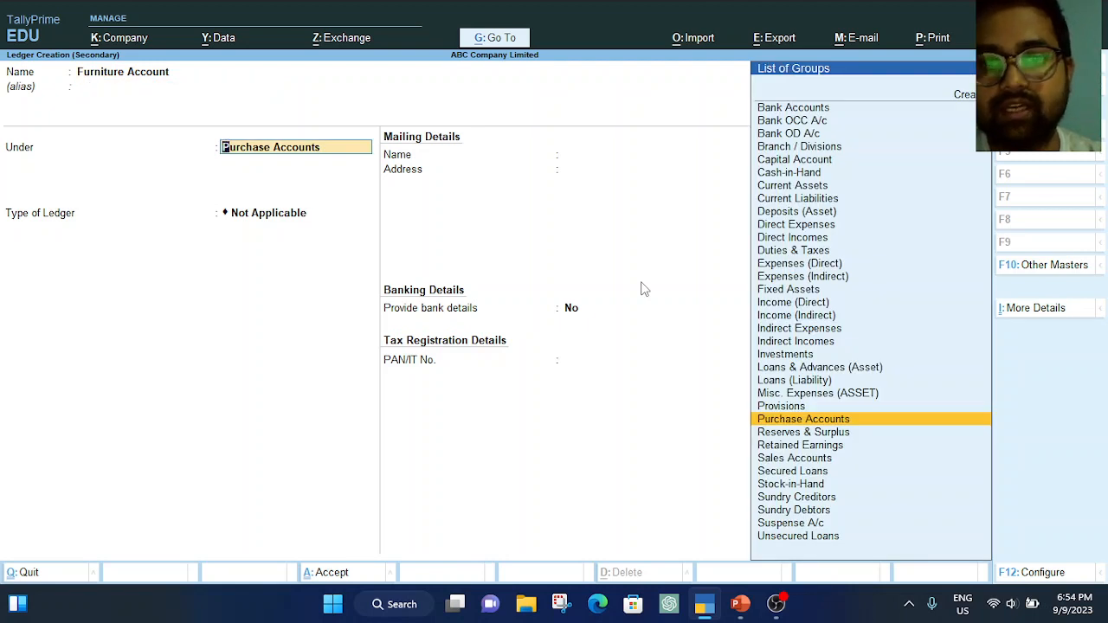
pyautogui.write('F')
pyautogui.press('Return')
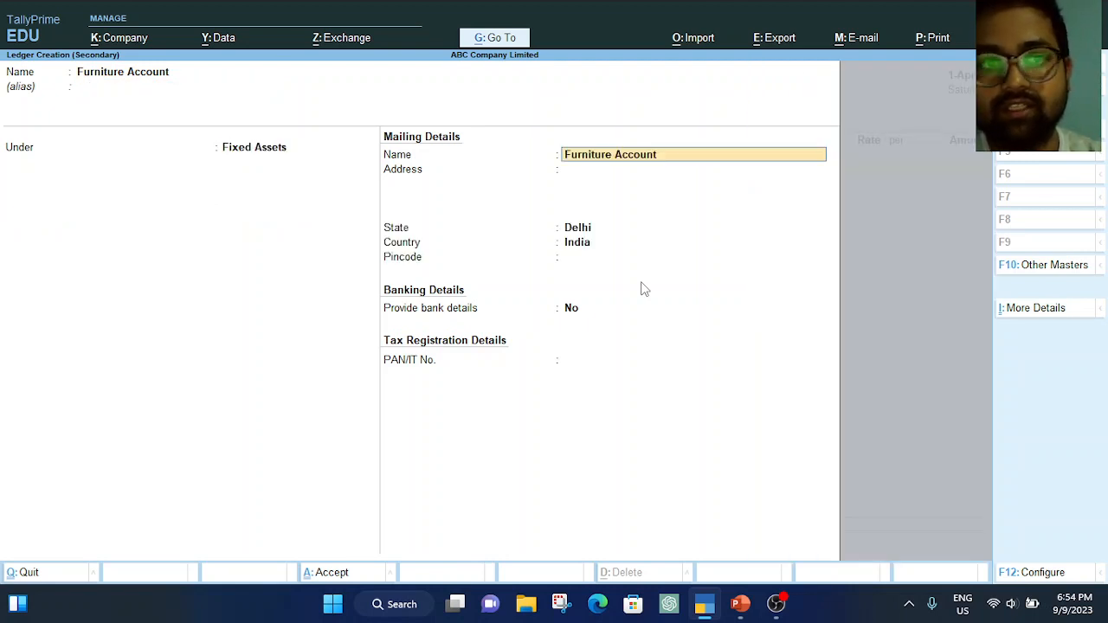
# Keep the Furniture Account ledger's default mailing details with no bank or tax details, and save the ledger
pyautogui.press('Return')
pyautogui.press('Return')
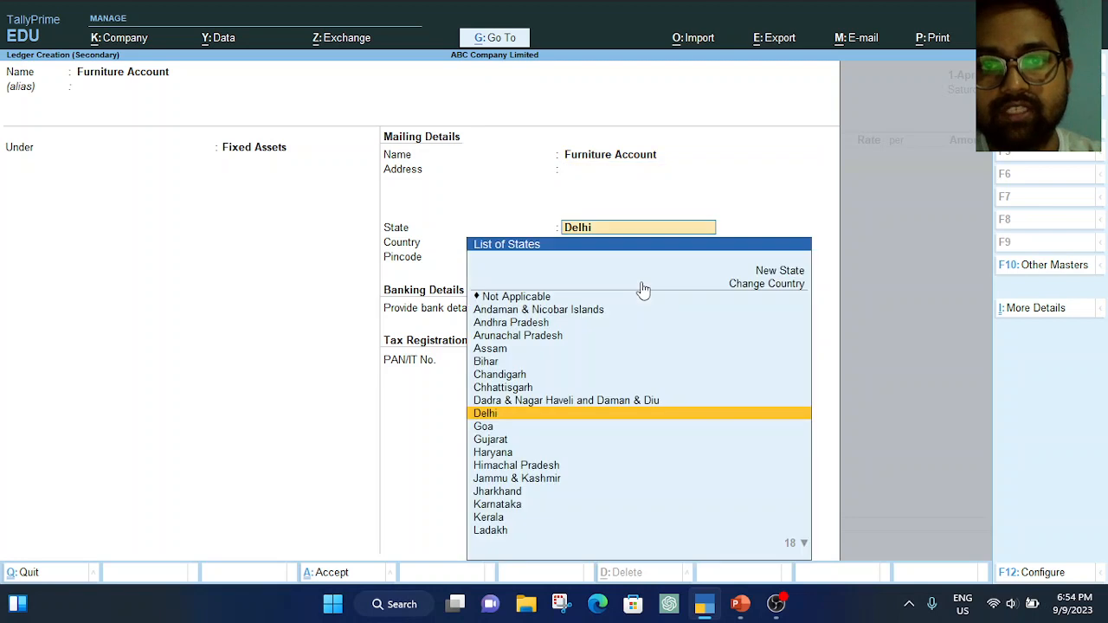
pyautogui.press('Return')
pyautogui.press('Return')
pyautogui.press('Return')
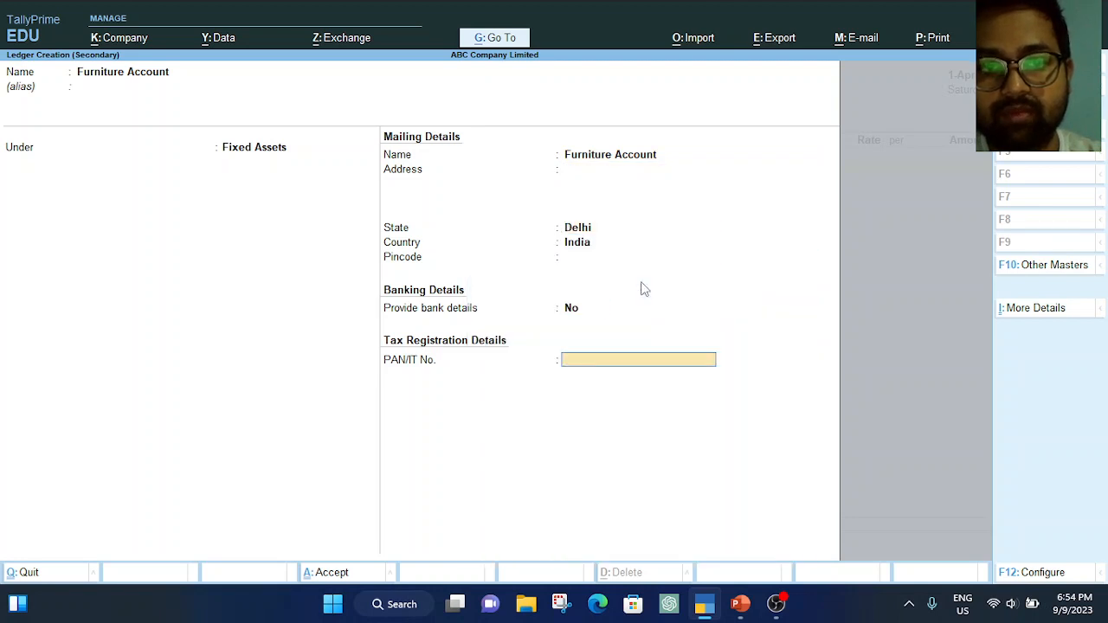
pyautogui.press('Return')
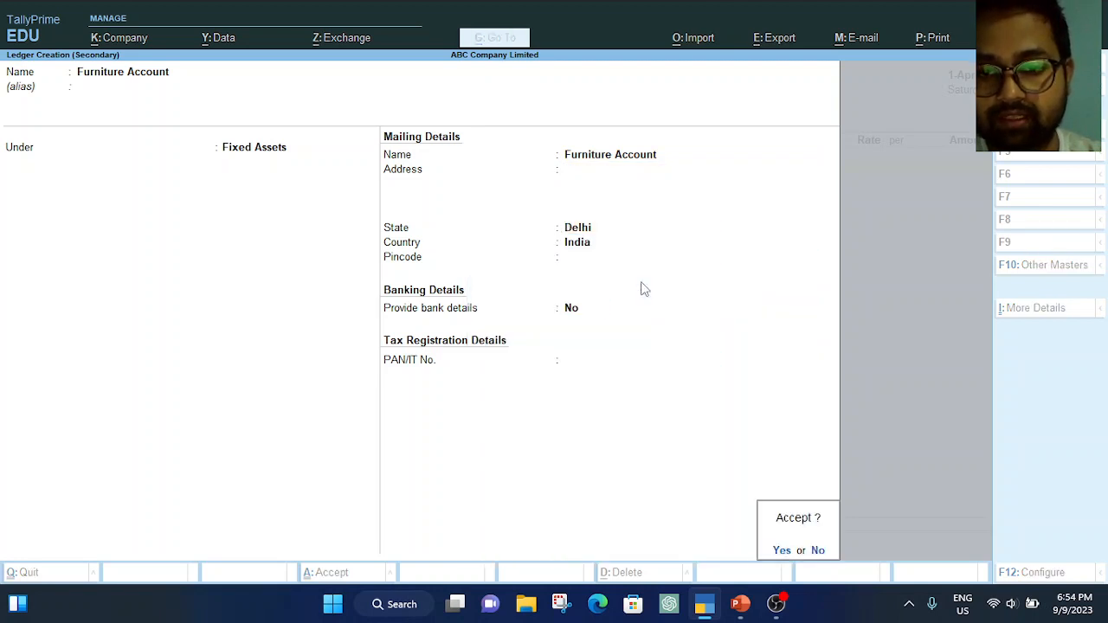
pyautogui.press('Return')
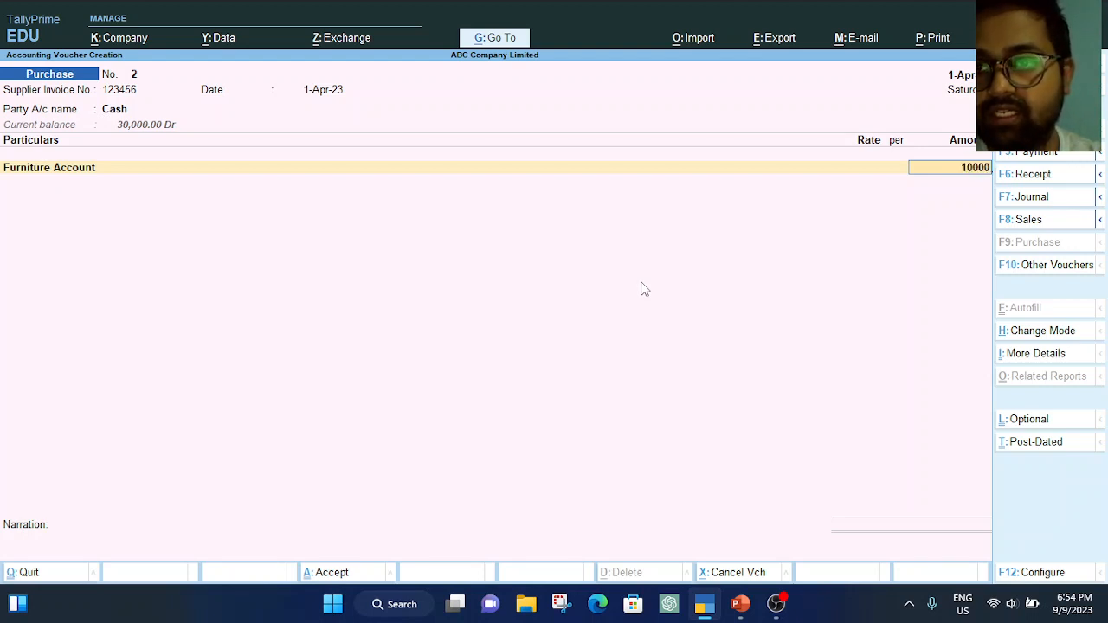
# Set the Furniture Account amount to 10000 and finish the list of particulars
pyautogui.press('Return')
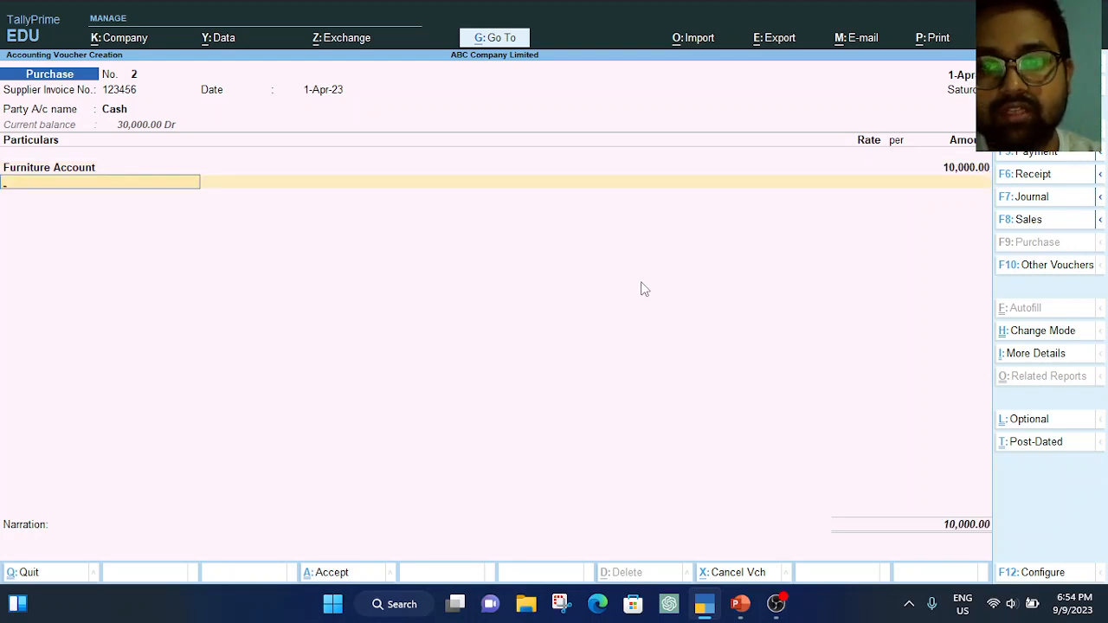
pyautogui.press('Return')
pyautogui.press('Return')
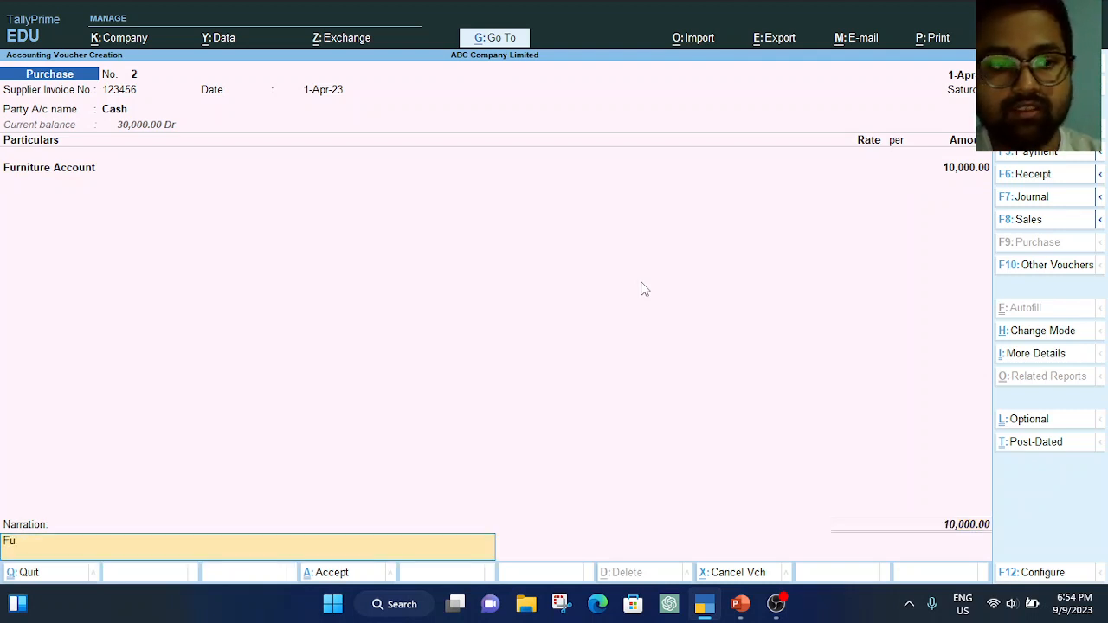
# Enter the narration "Furniture purchase for office use invoice no. 123456" and save the purchase voucher
pyautogui.write('Furniture pu')
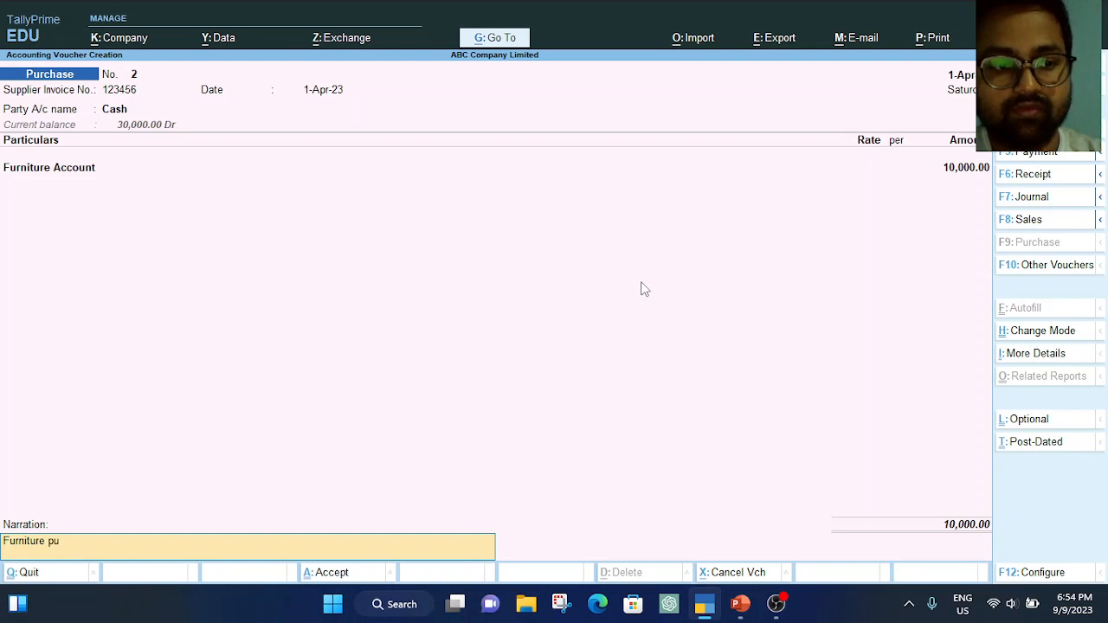
pyautogui.write('rchase for office use in')
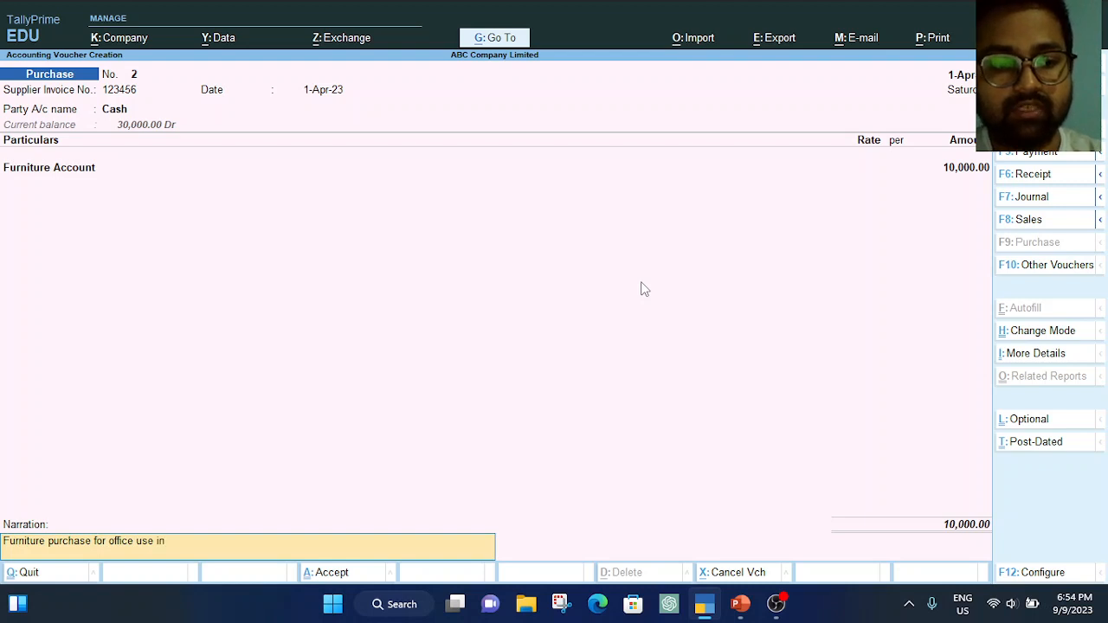
pyautogui.write('voice no')
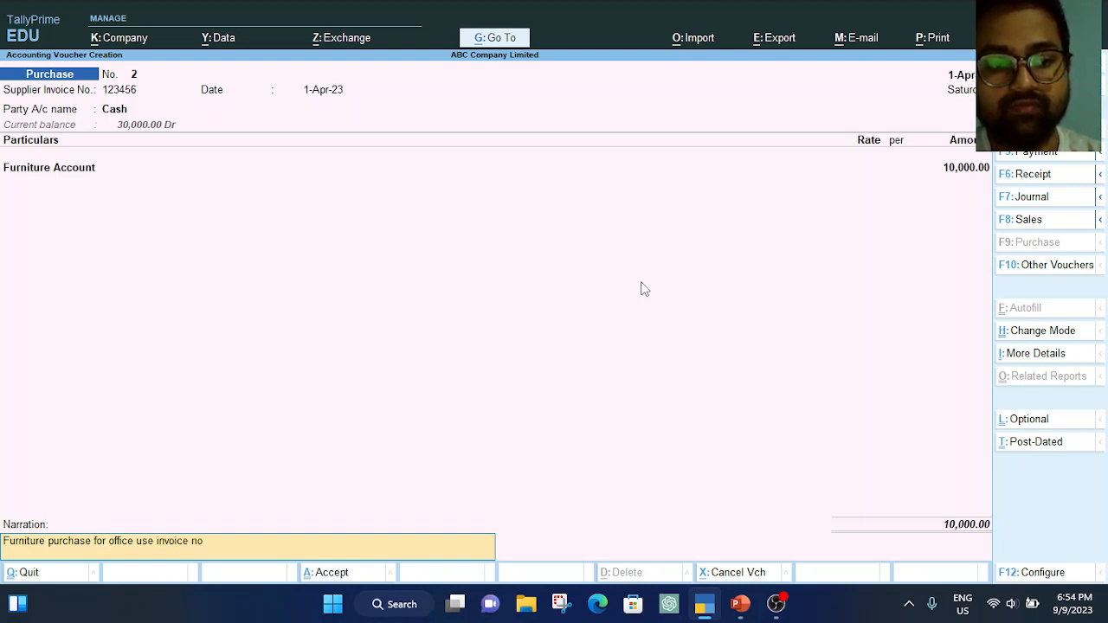
pyautogui.write('. 123456')
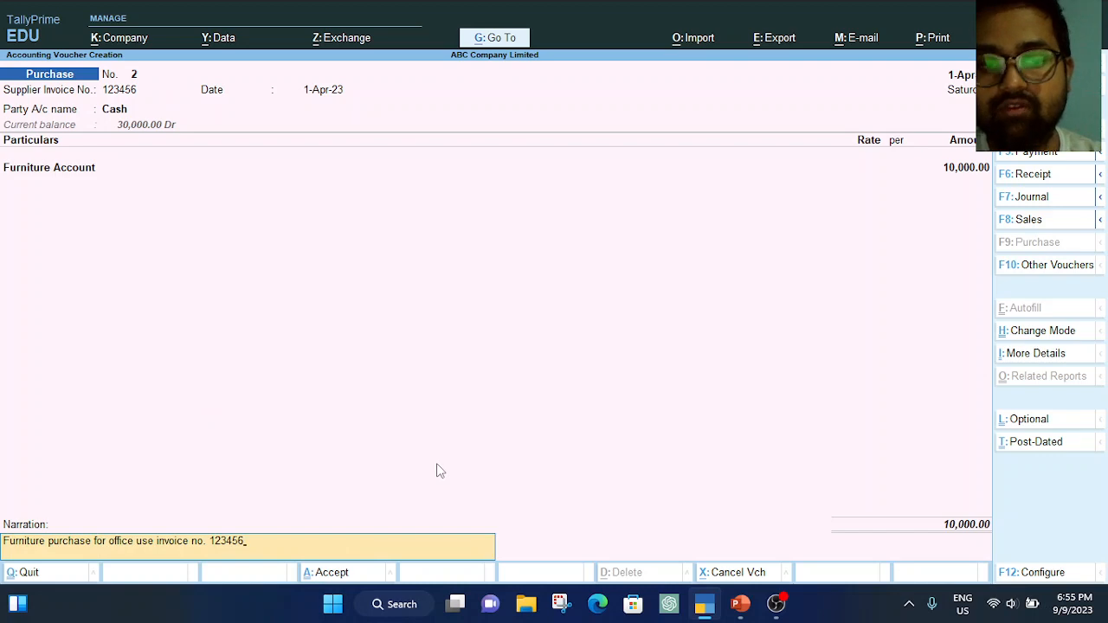
pyautogui.press('Return')
pyautogui.press('Return')
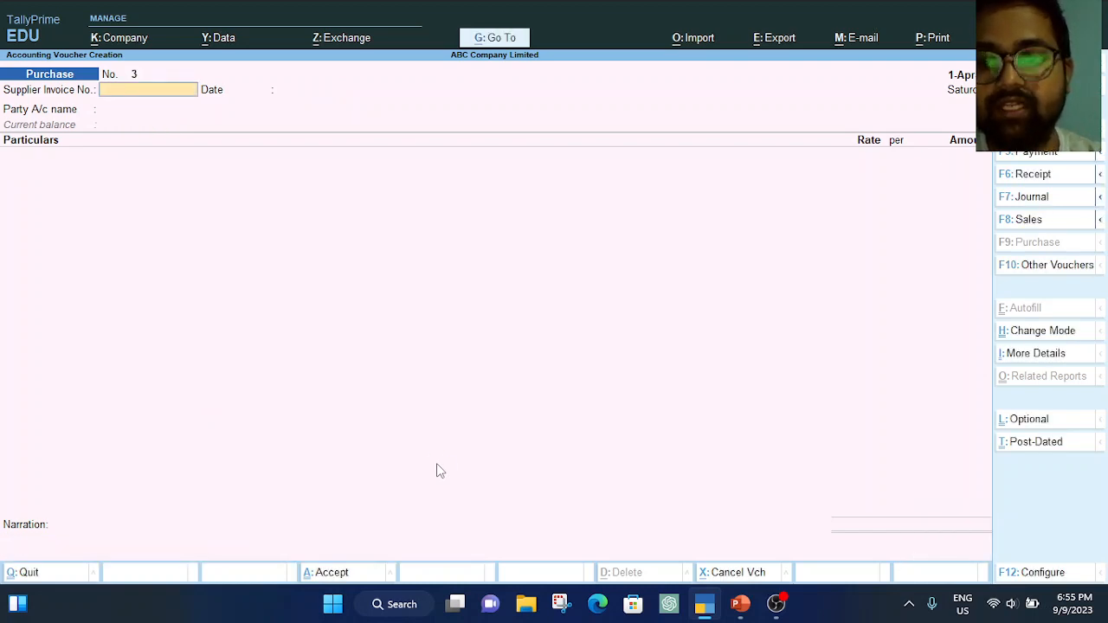
# Check the journal entries in the PowerPoint presentation, and start a Sales voucher in Accounting Invoice mode in TallyPrime
pyautogui.click(703, 602)
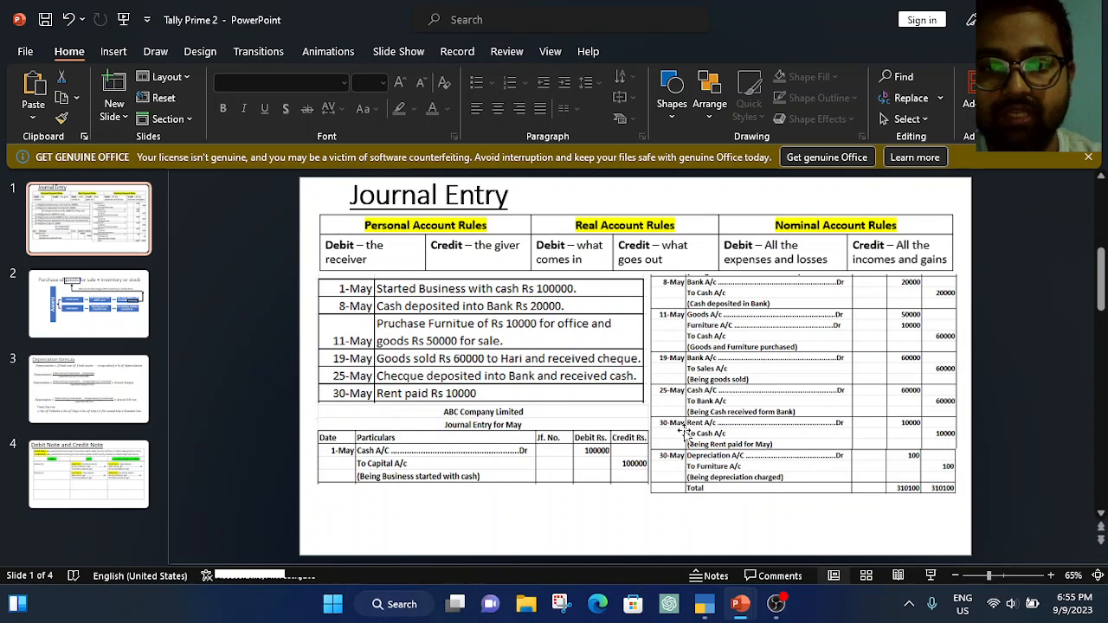
pyautogui.click(704, 604)
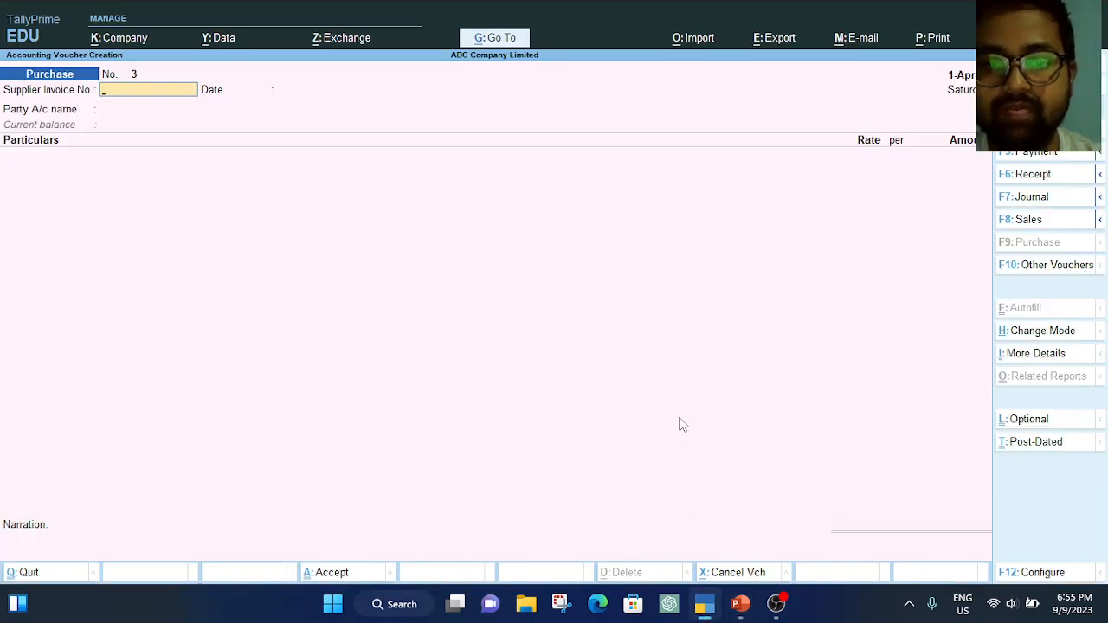
pyautogui.click(1030, 220)
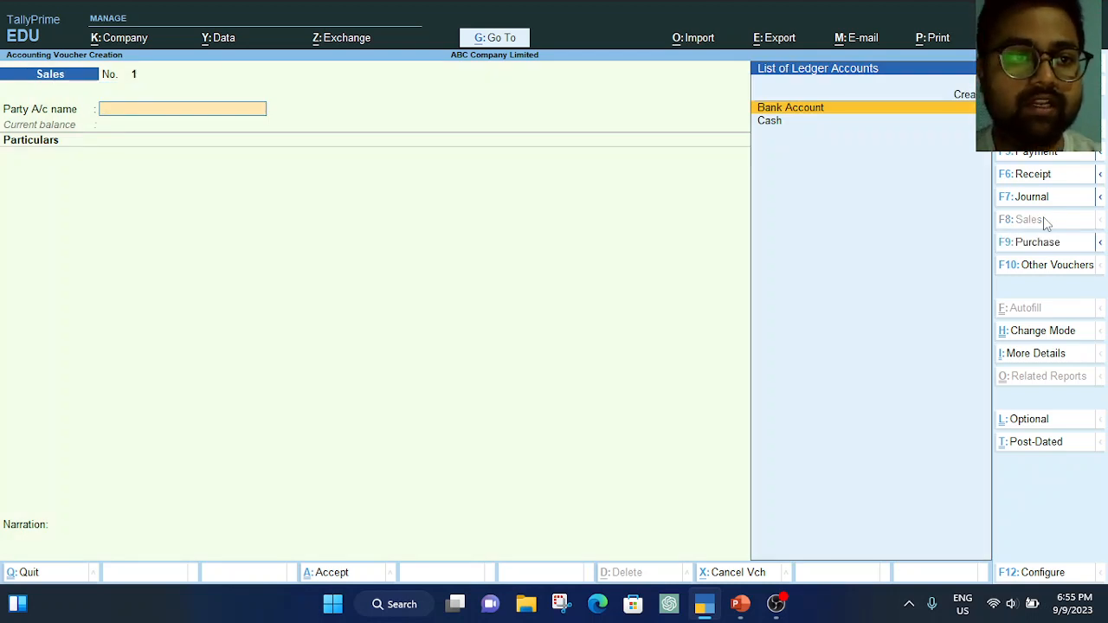
pyautogui.click(1089, 329)
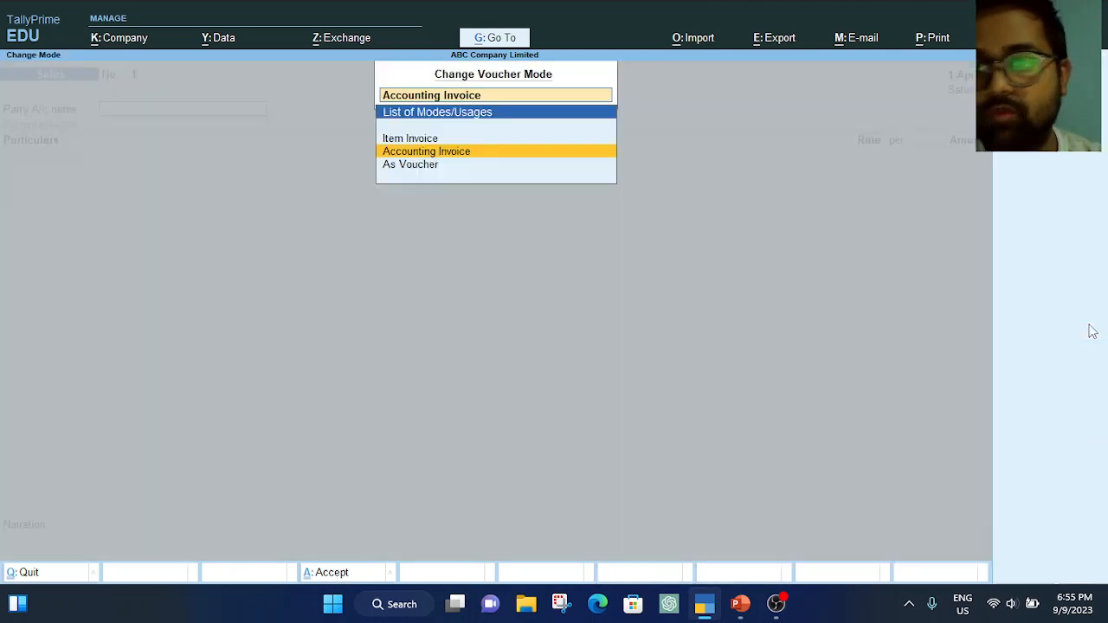
pyautogui.press('Return')
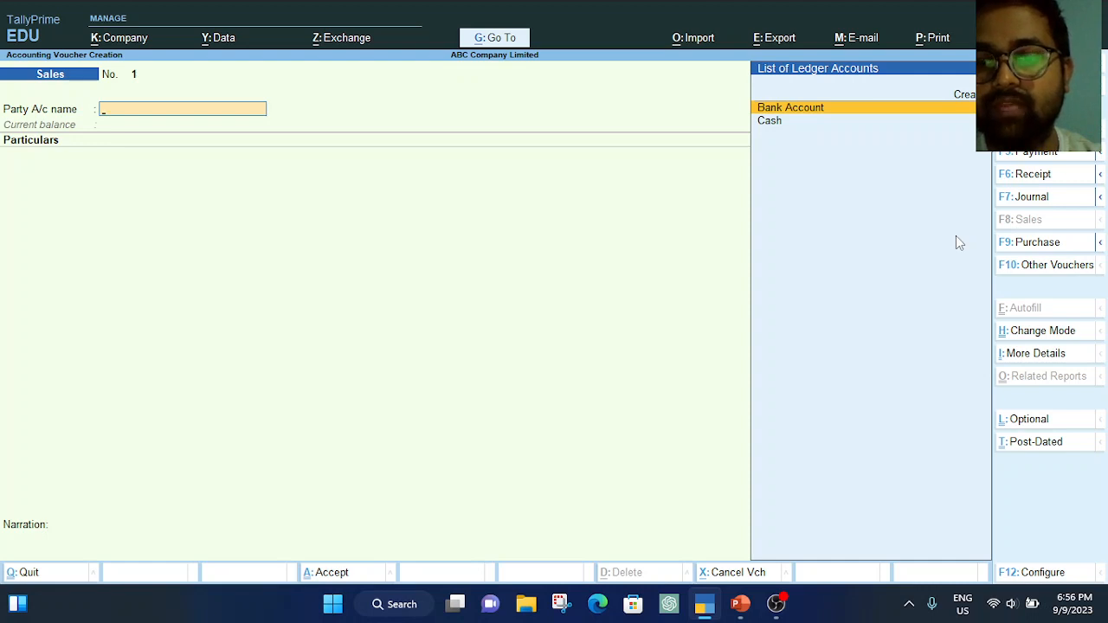
# Choose Bank Account as the sales voucher's party, leaving the dispatch details blank and the party details at their defaults
pyautogui.press('Return')
pyautogui.press('Return')
pyautogui.press('Return')
pyautogui.press('Return')
pyautogui.press('Return')
pyautogui.press('Return')
pyautogui.press('Return')
pyautogui.press('Return')
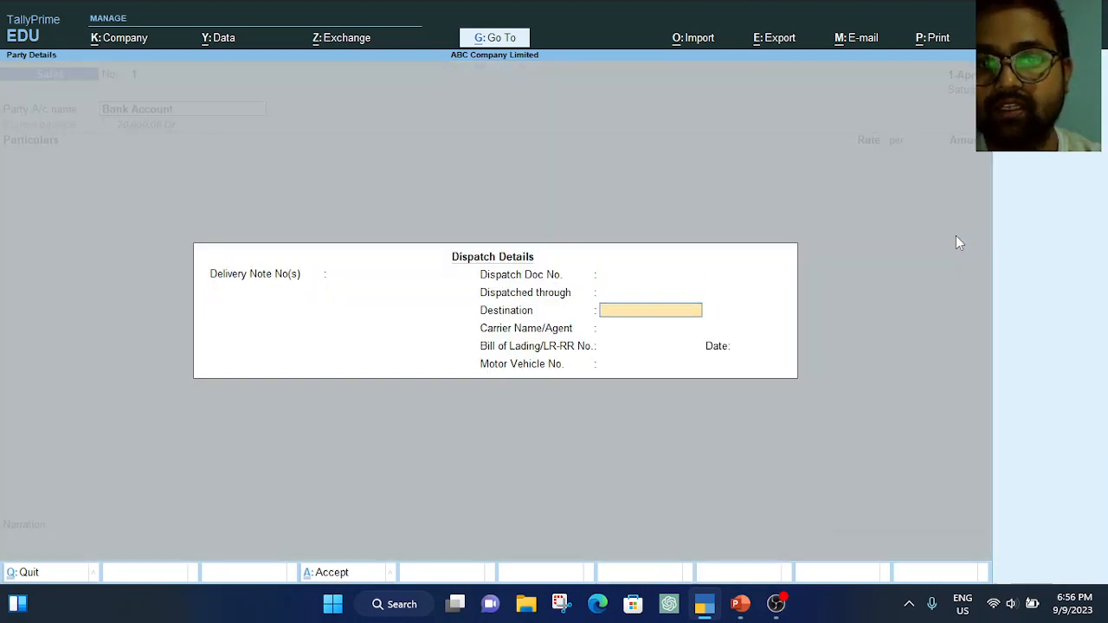
pyautogui.press('Return')
pyautogui.press('Return')
pyautogui.press('Return')
pyautogui.press('Return')
pyautogui.press('Return')
pyautogui.press('Return')
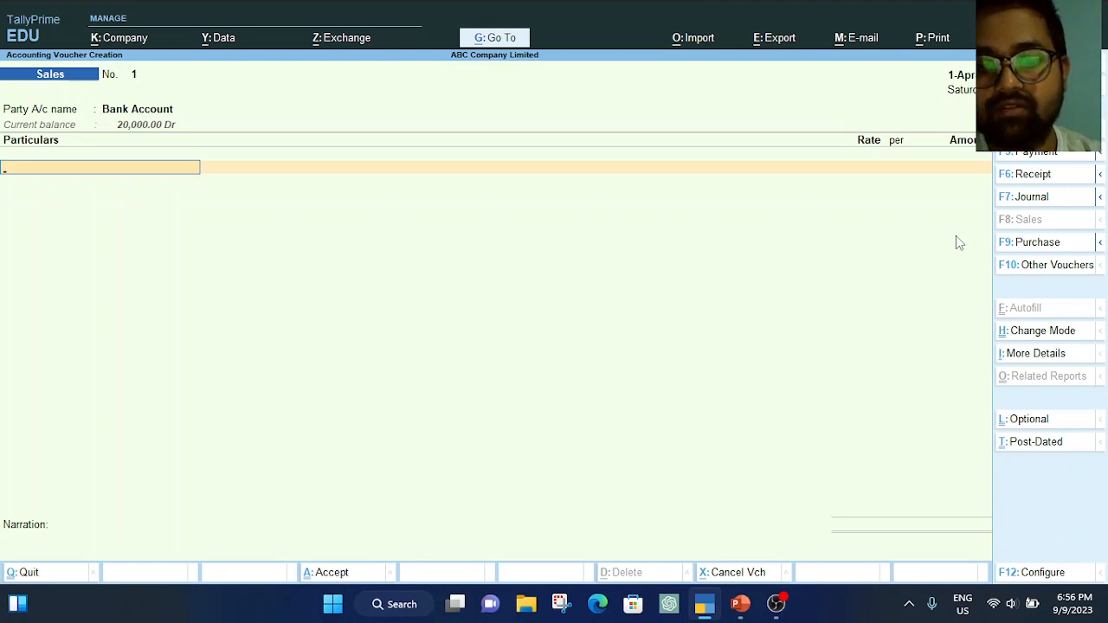
# Create a ledger named Sales Account under the Sales Accounts group, type Not Applicable, and use it as the sales voucher's particular
pyautogui.write('S')
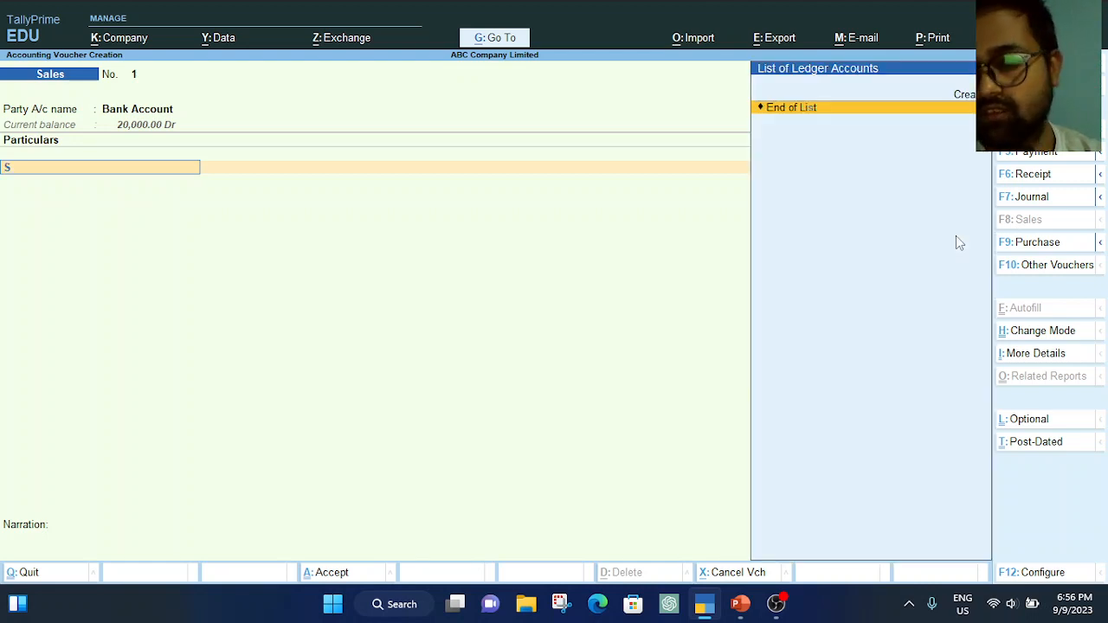
pyautogui.press('Up')
pyautogui.press('Return')
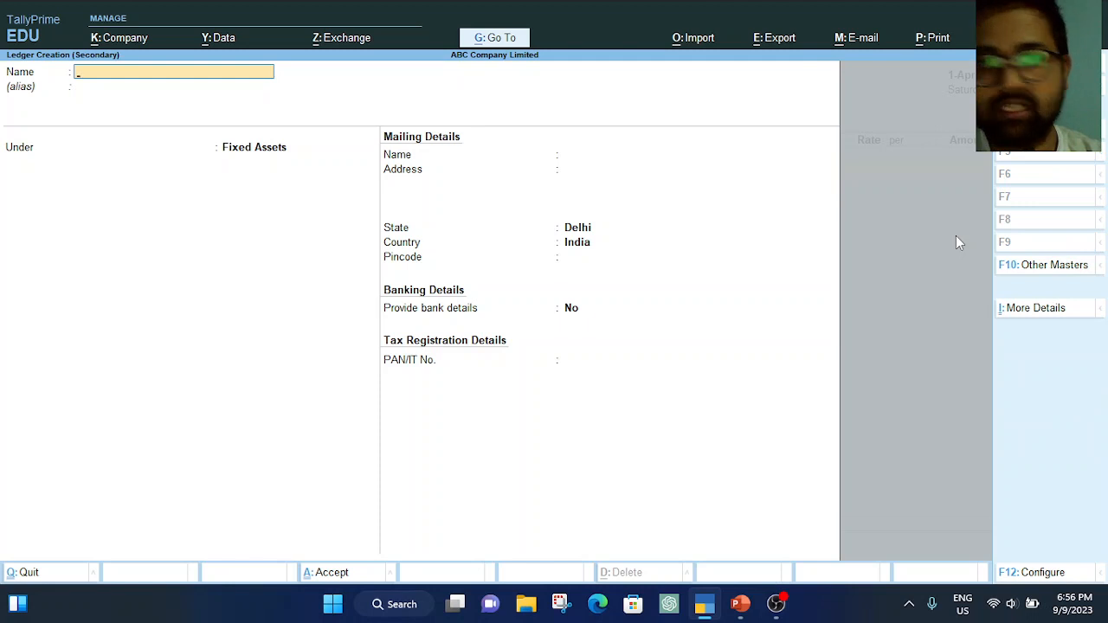
pyautogui.write('Sale')
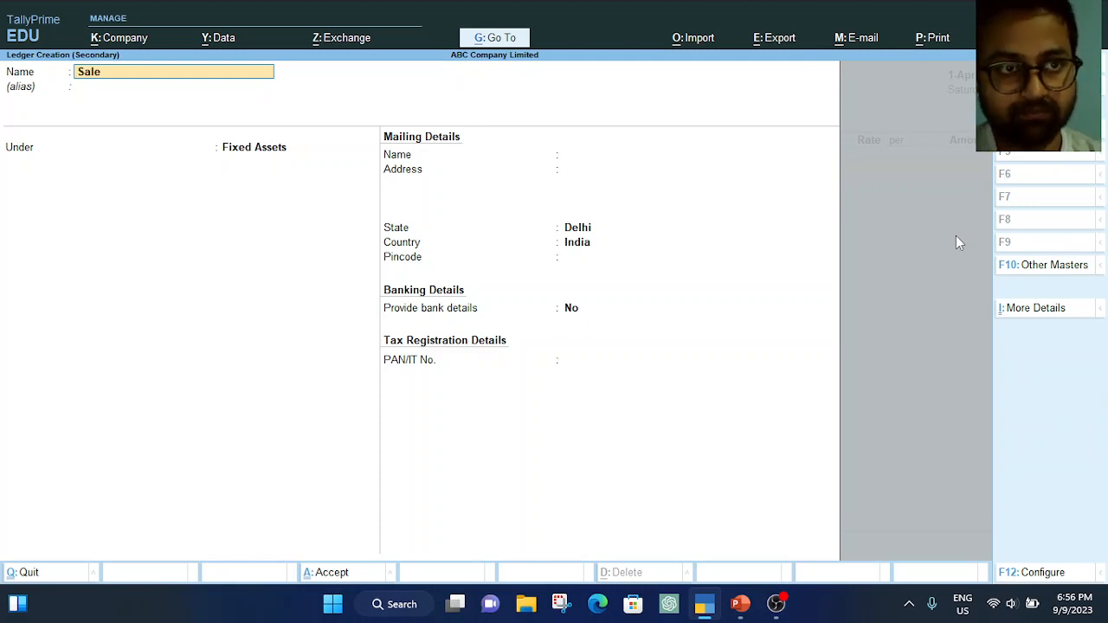
pyautogui.write('s Account')
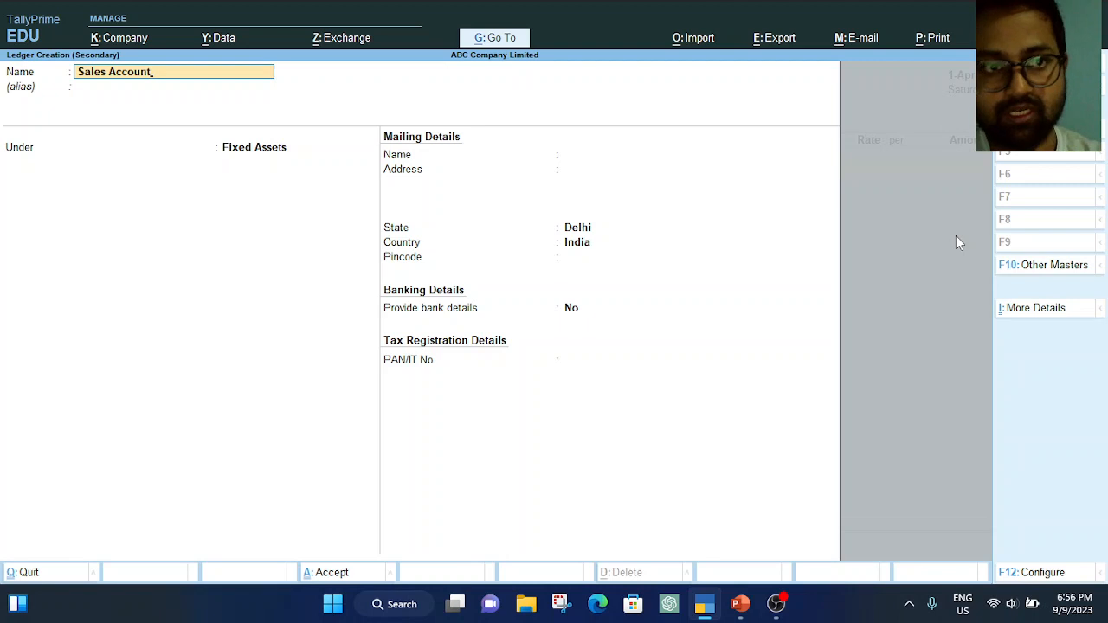
pyautogui.press('Return')
pyautogui.press('Return')
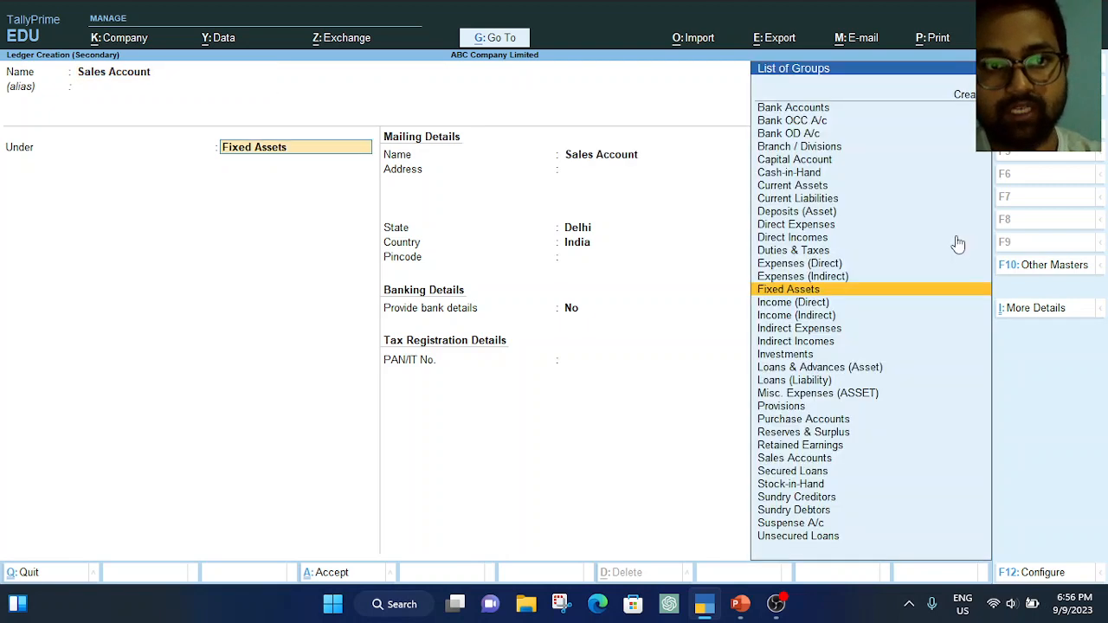
pyautogui.write('Sa')
pyautogui.press('Return')
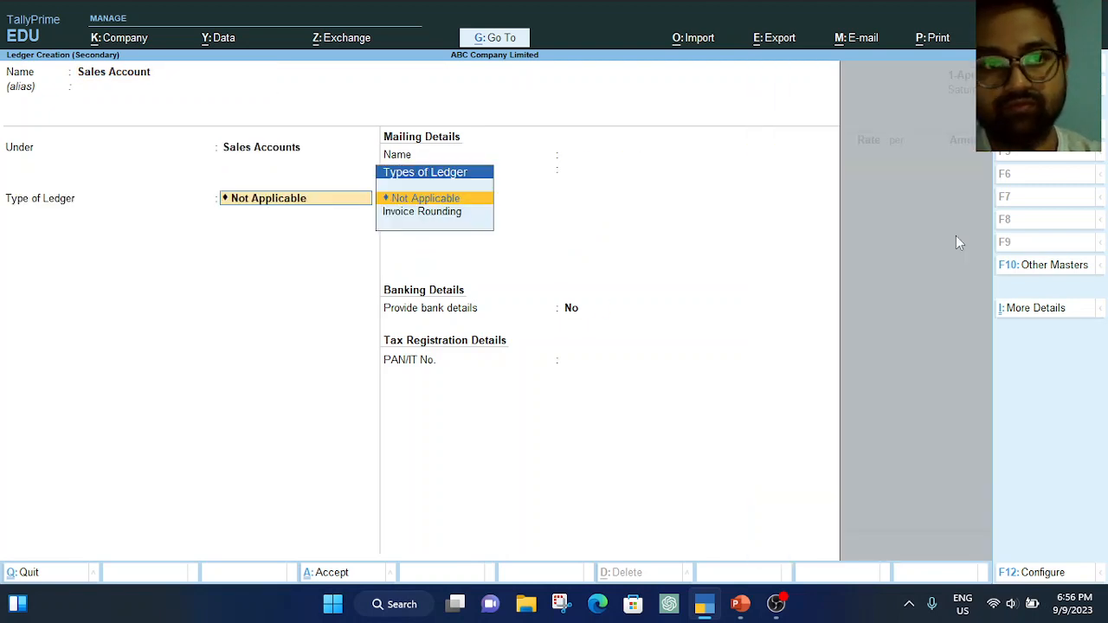
pyautogui.press('Return')
pyautogui.press('Return')
pyautogui.press('Return')
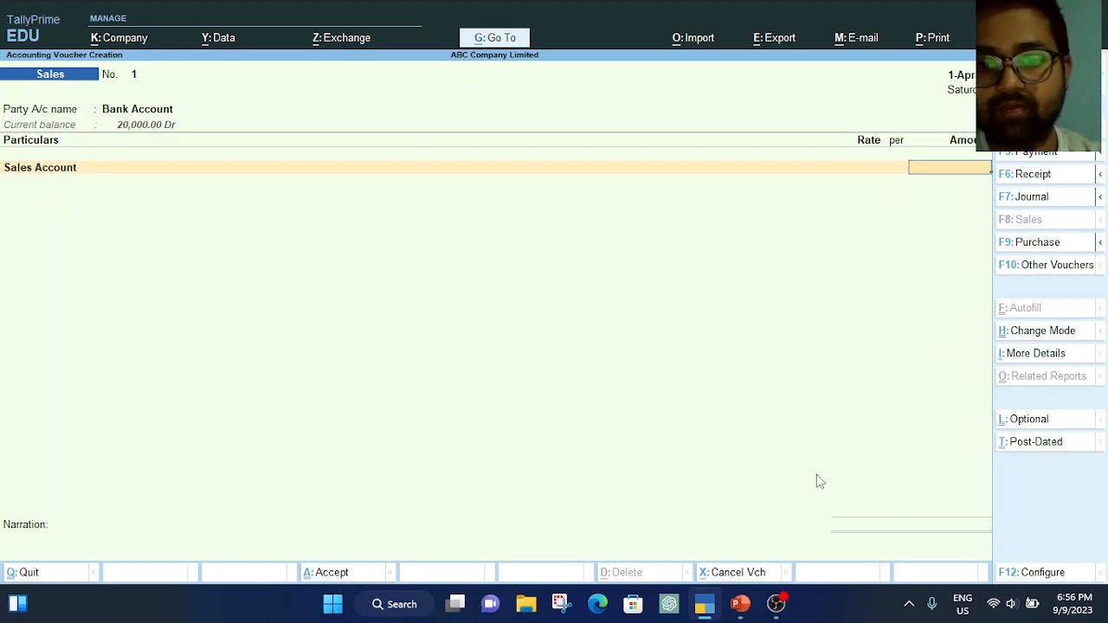
# Check the sale amount in the PowerPoint presentation, and set the Sales Account amount to 60000 in TallyPrime, finishing the list of particulars
pyautogui.click(701, 606)
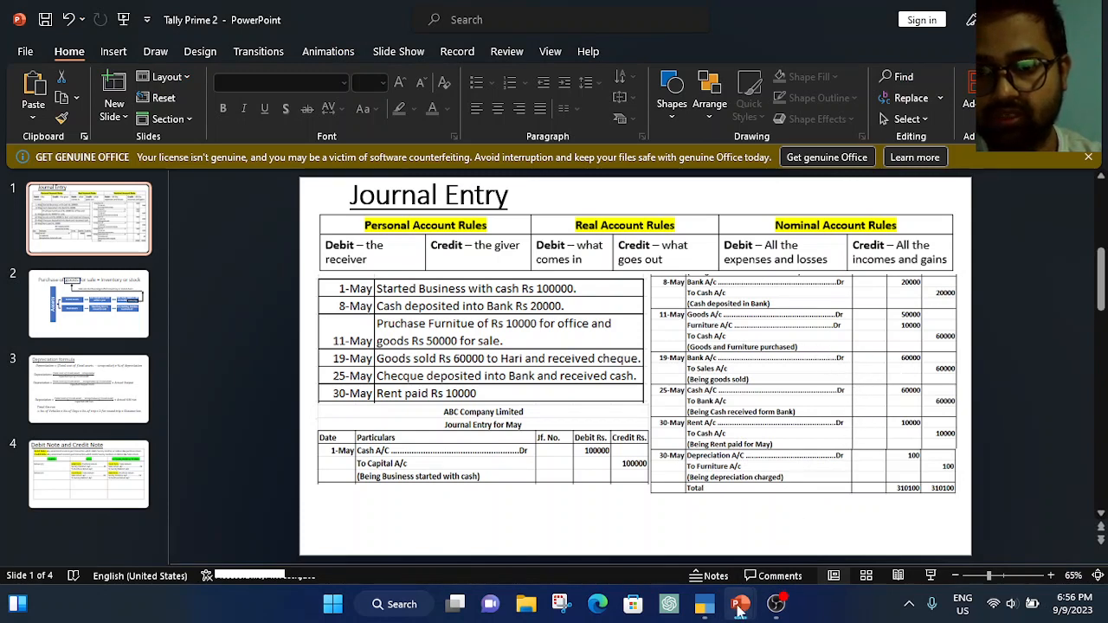
pyautogui.click(777, 604)
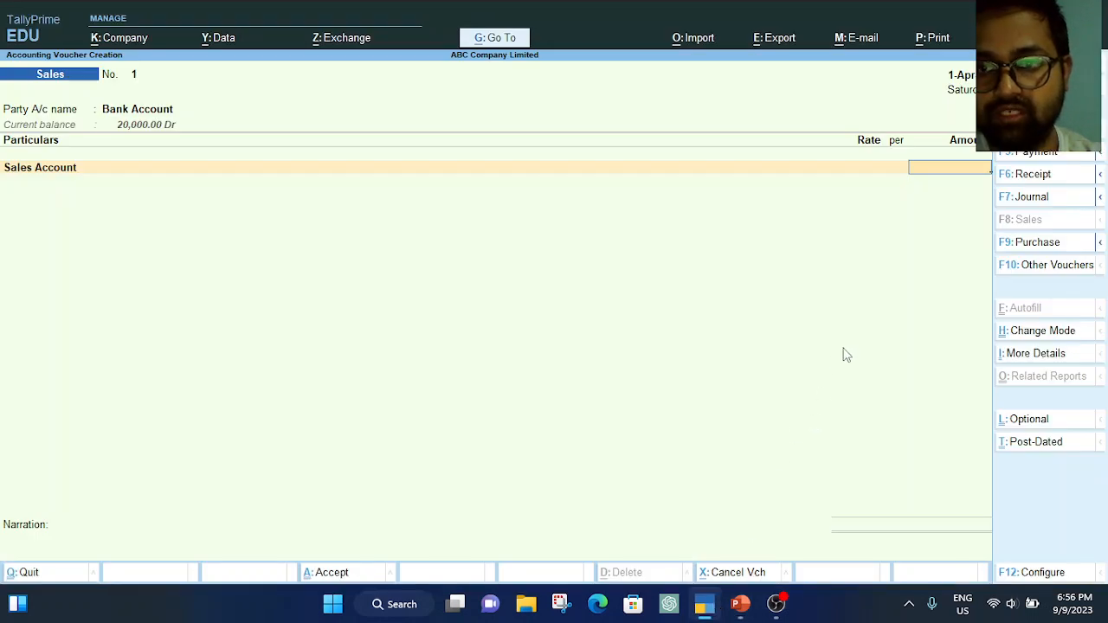
pyautogui.write('6')
pyautogui.write('0,000')
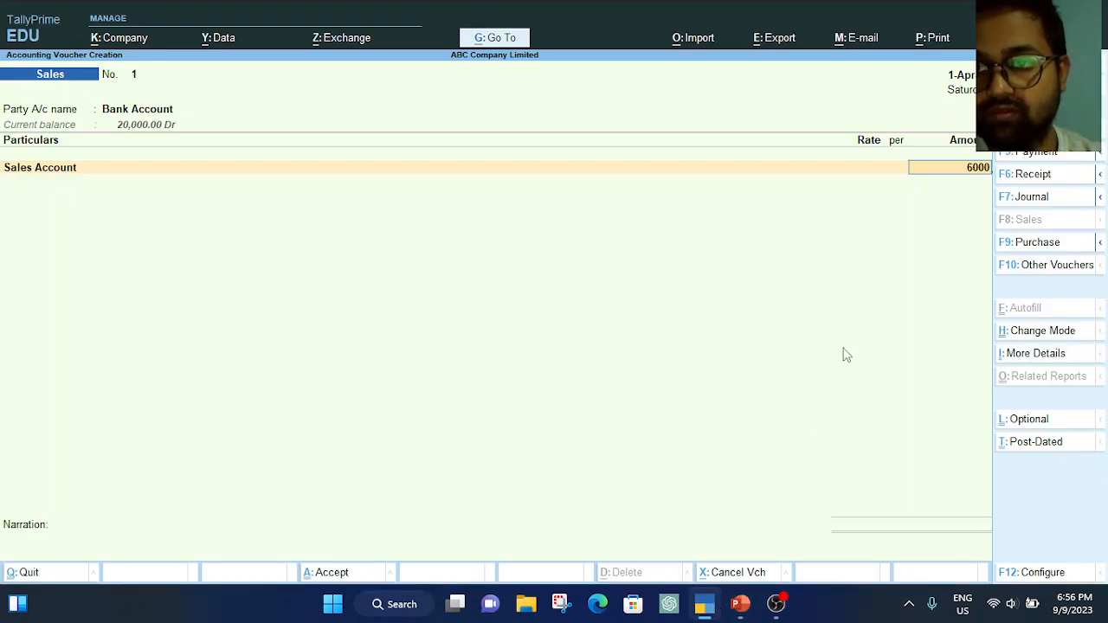
pyautogui.press('Return')
pyautogui.press('Return')
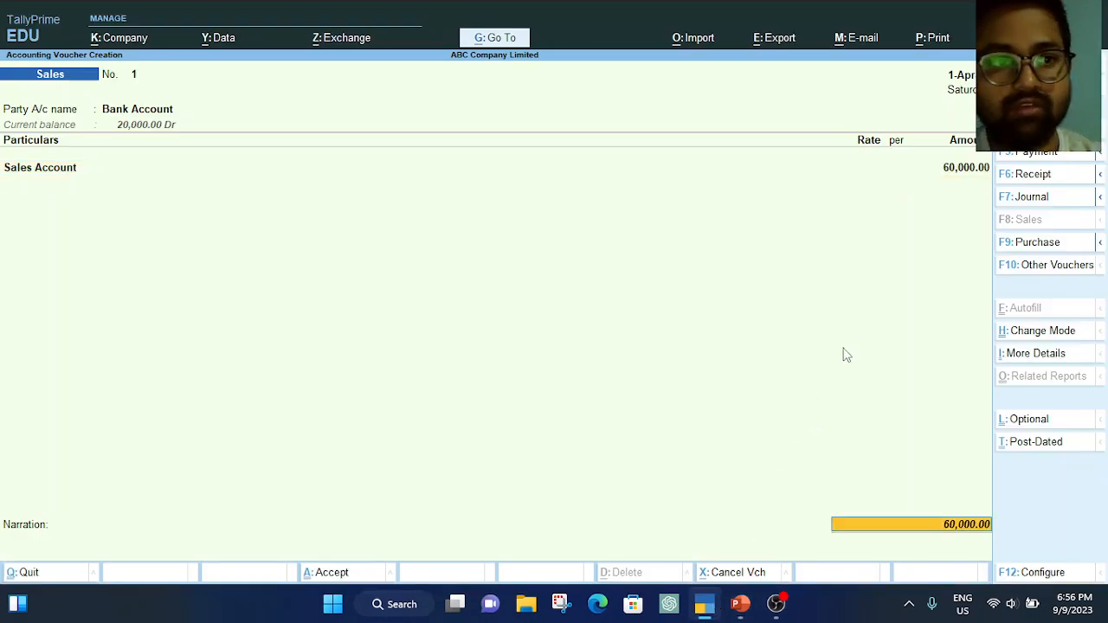
# Allocate the 60,000.00 to Bank Account as Cheque/DD with instrument number 123, keeping the date 1-Apr-23 and leaving the bank name blank
pyautogui.press('Return')
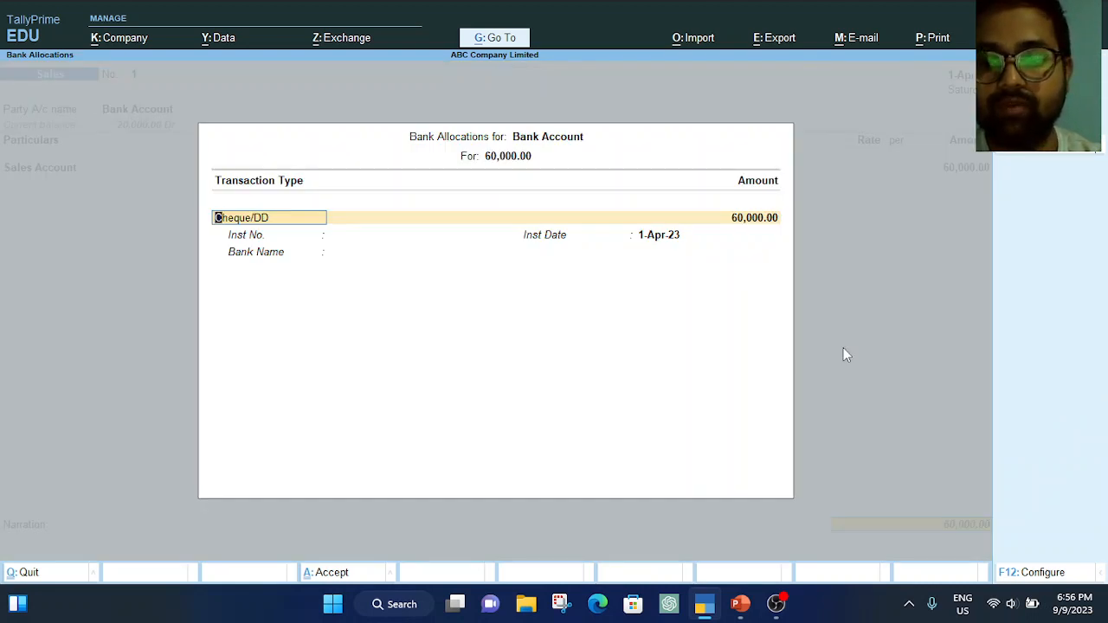
pyautogui.press('Return')
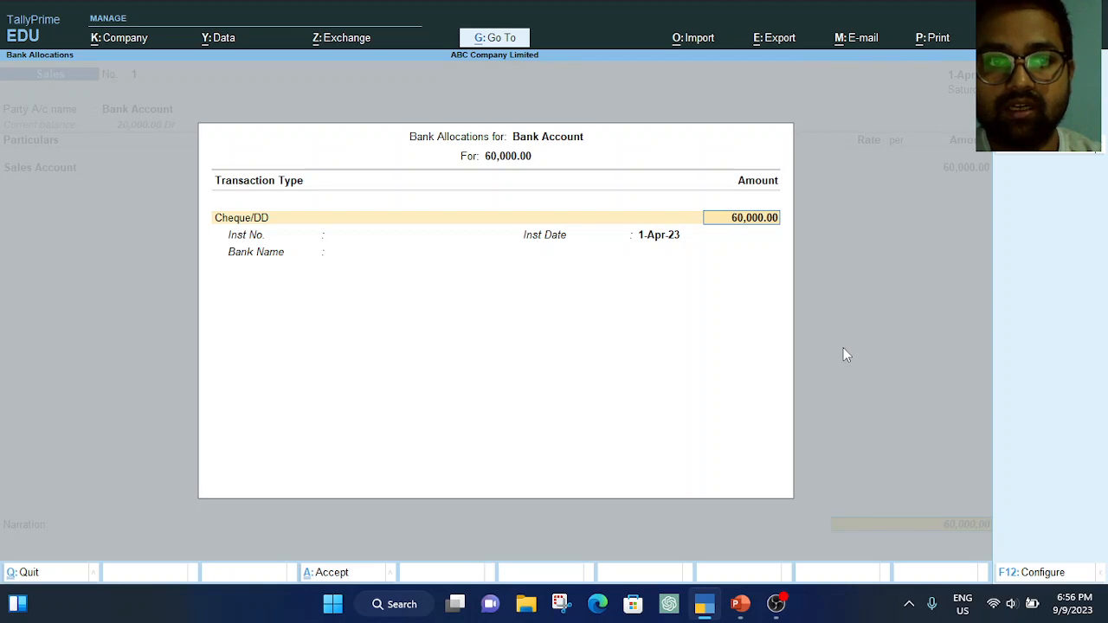
pyautogui.press('Return')
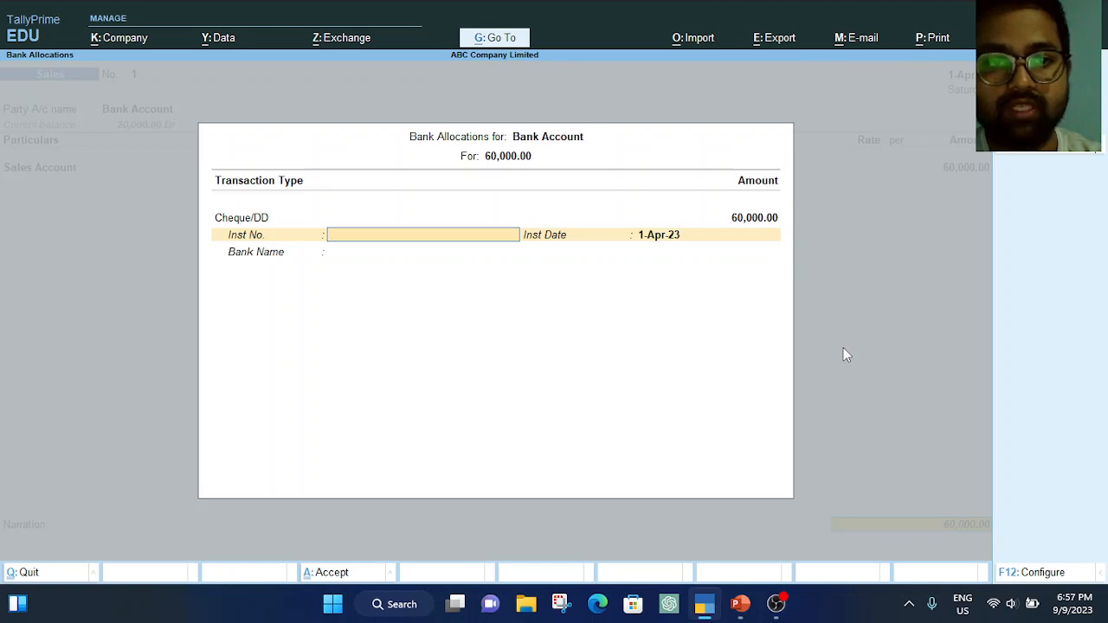
pyautogui.write('123')
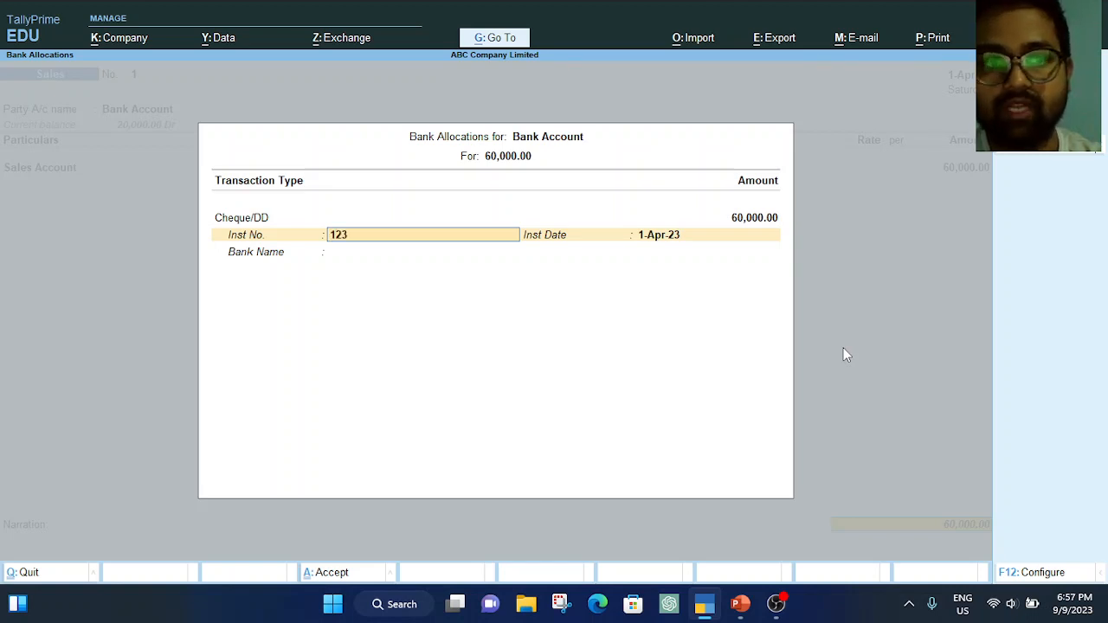
pyautogui.press('Return')
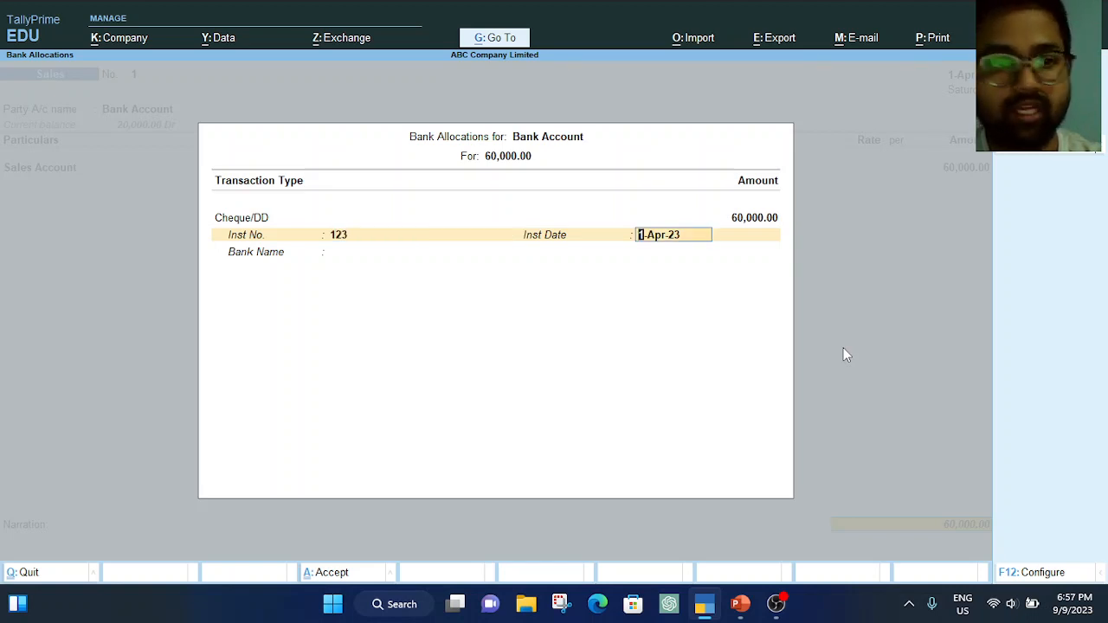
pyautogui.press('Return')
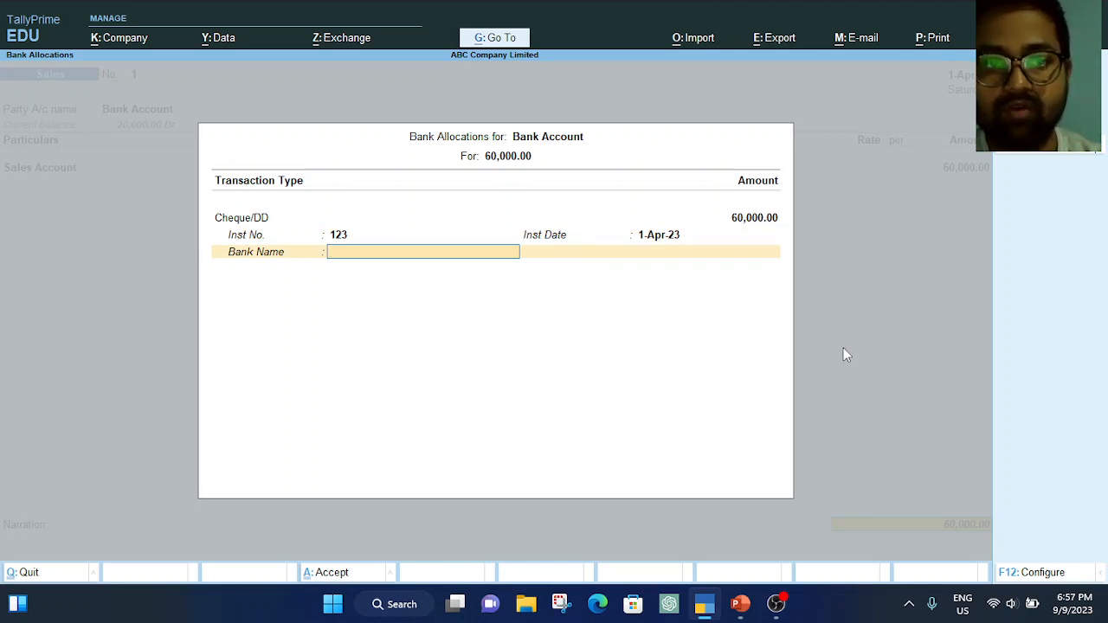
pyautogui.press('Return')
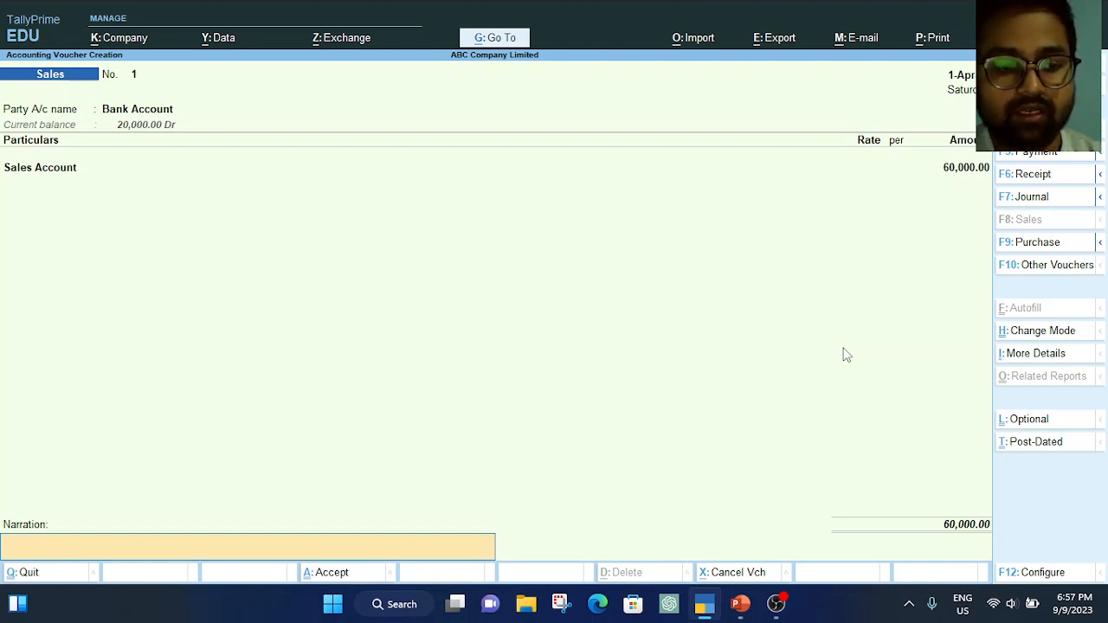
# Enter the narration "Cheque reseived against sale of goods invoice no. 1" and save the sales voucher
pyautogui.write('C')
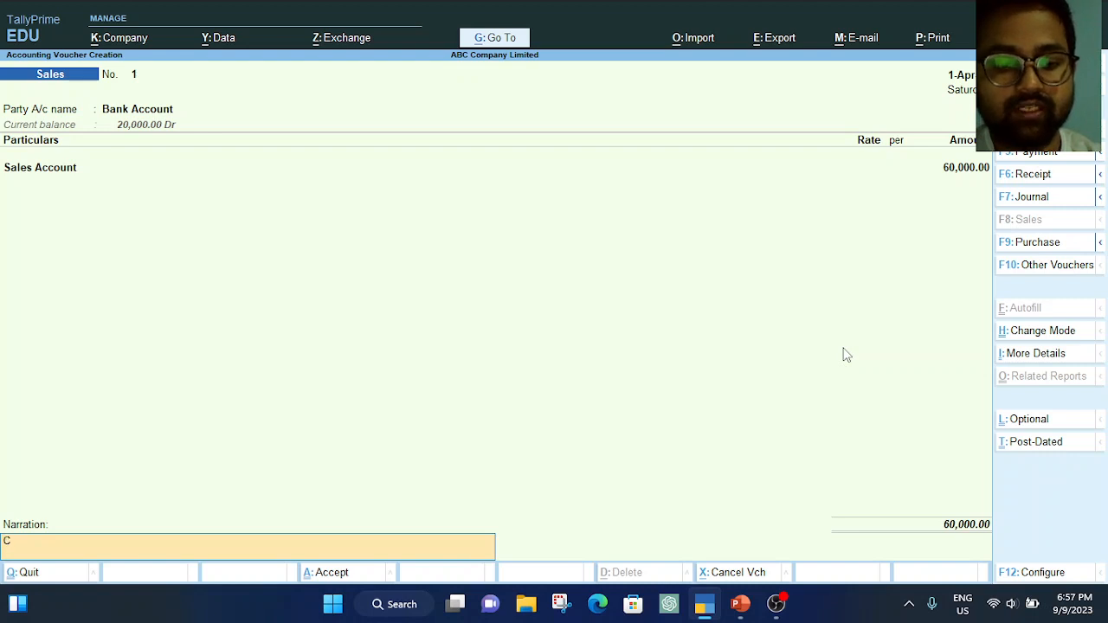
pyautogui.write('heque re')
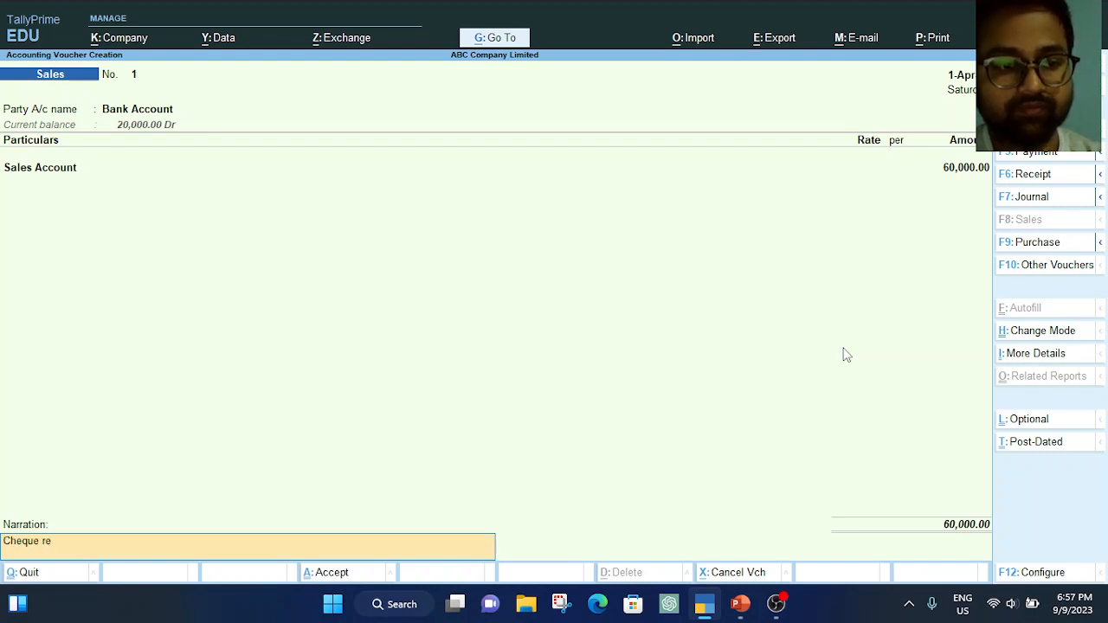
pyautogui.write('sei')
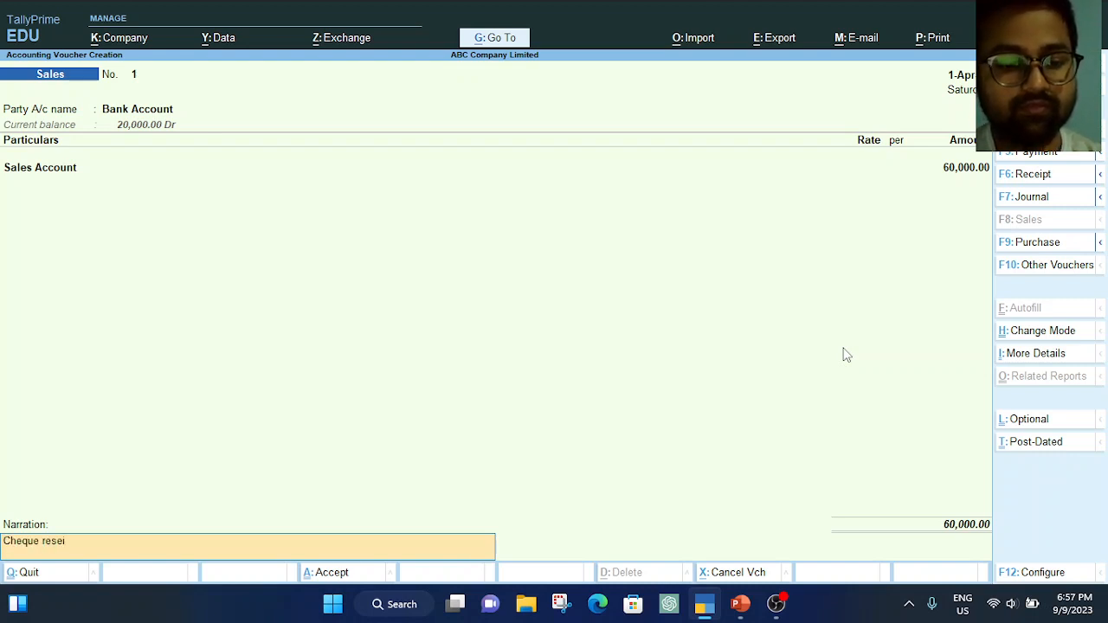
pyautogui.write('ved agai')
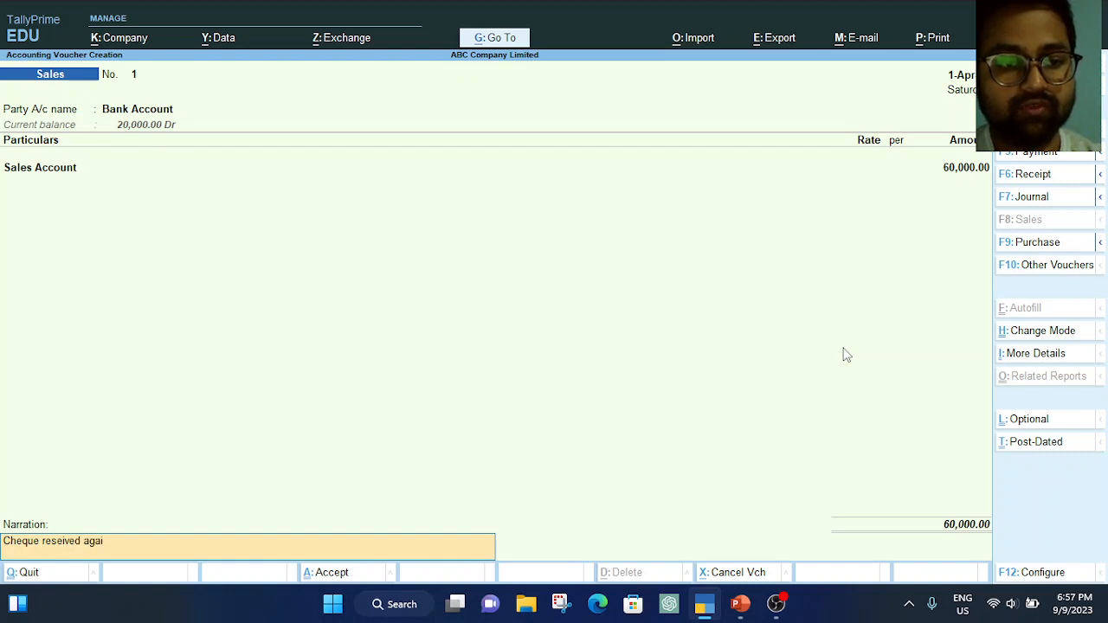
pyautogui.write('nsst')
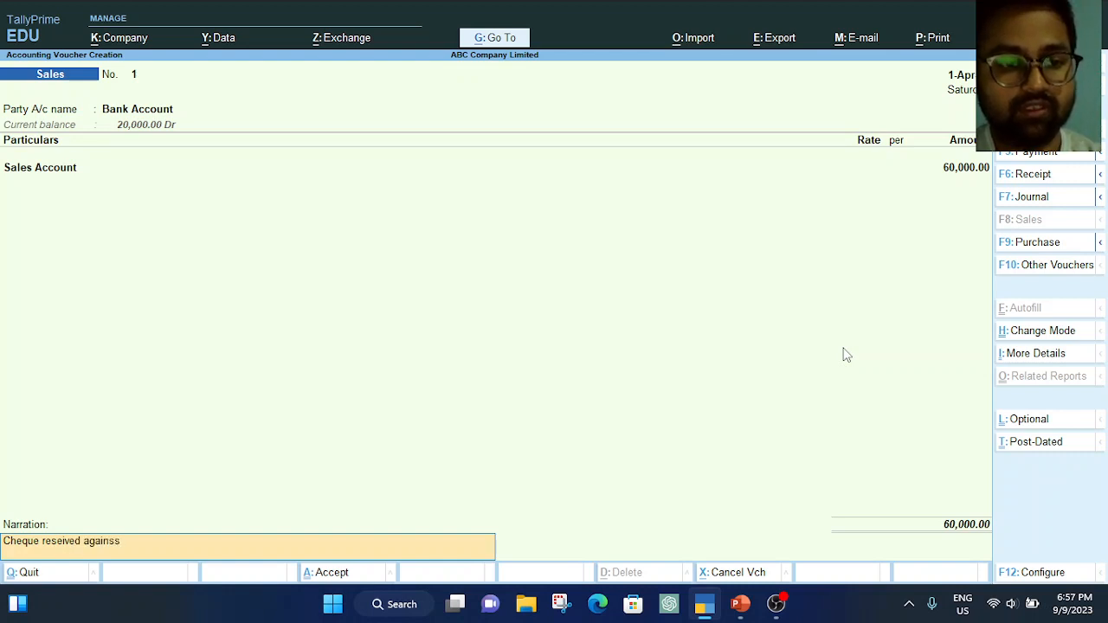
pyautogui.press('BackSpace')
pyautogui.write('t sa')
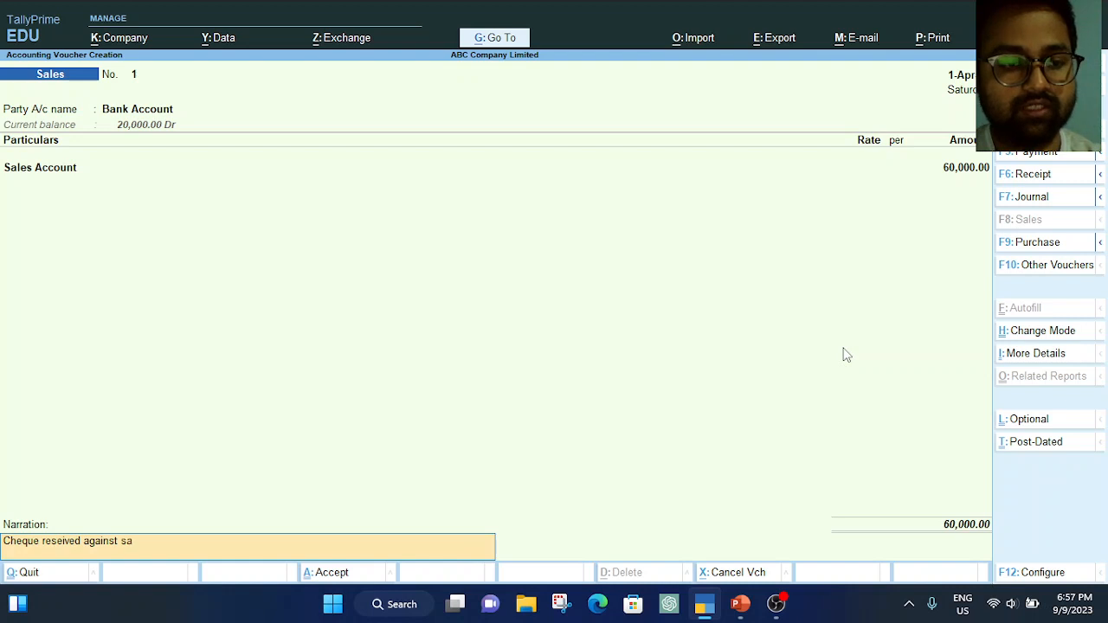
pyautogui.press('BackSpace')
pyautogui.write('sale')
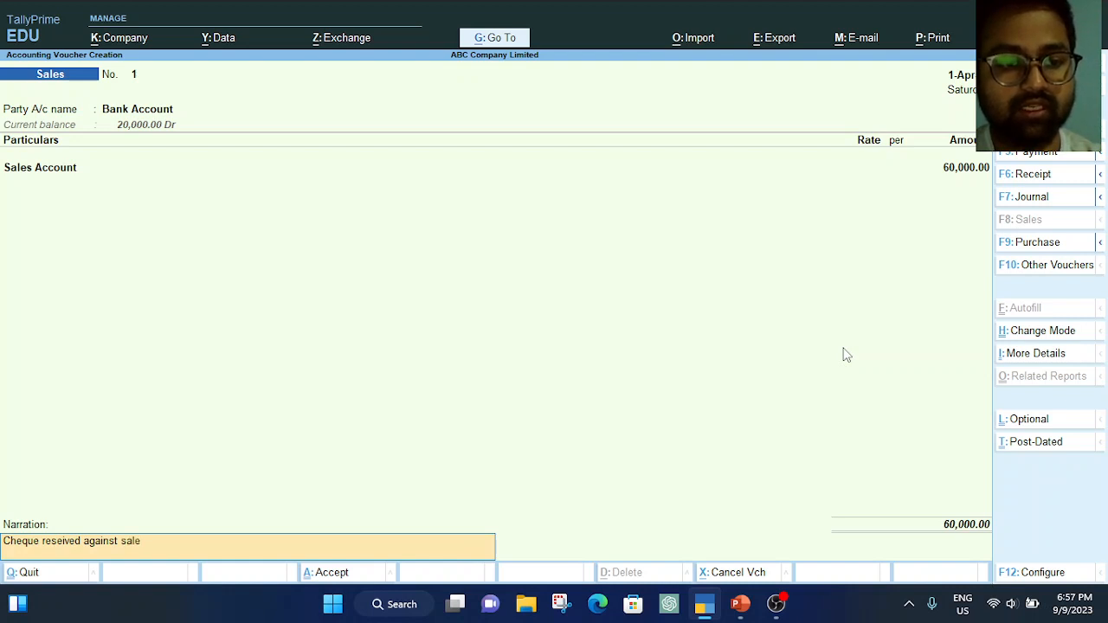
pyautogui.write(' of goods')
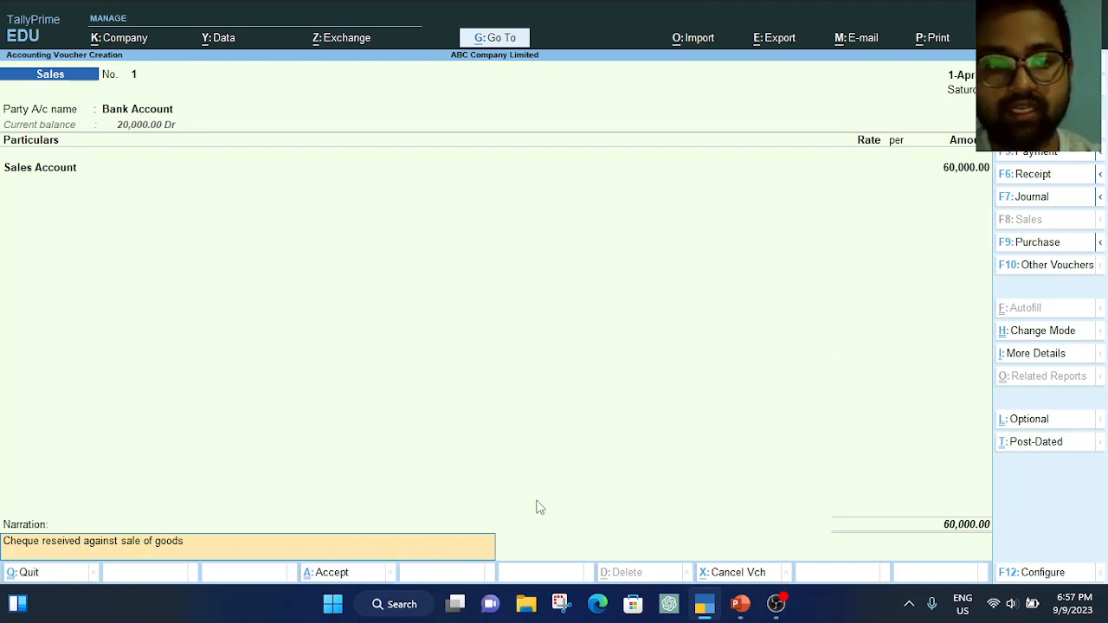
pyautogui.write('invoic')
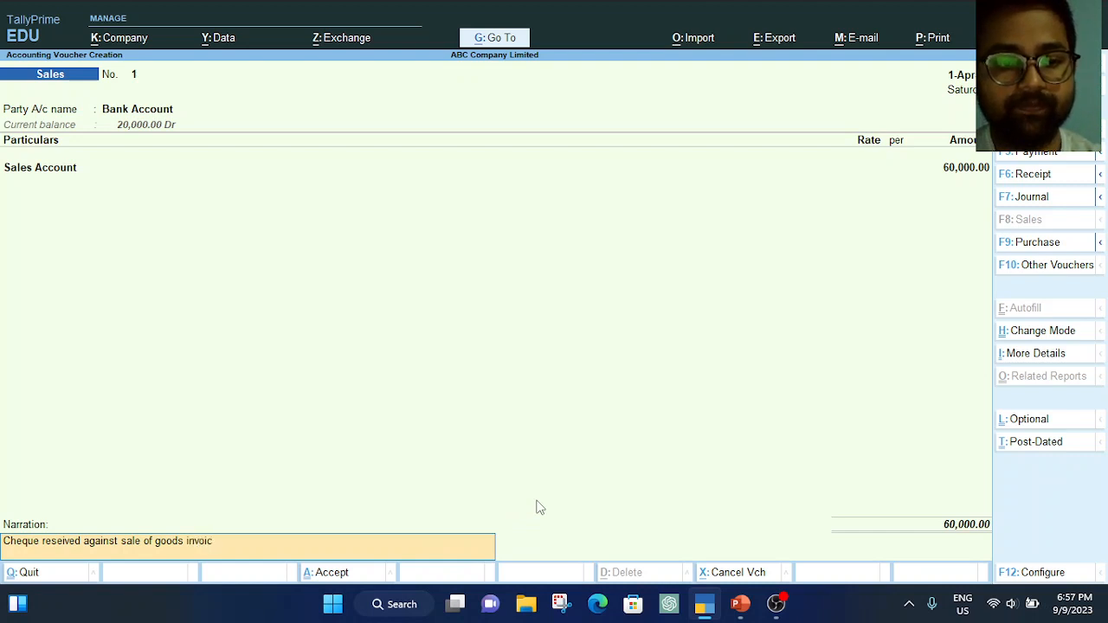
pyautogui.write('e no. 1')
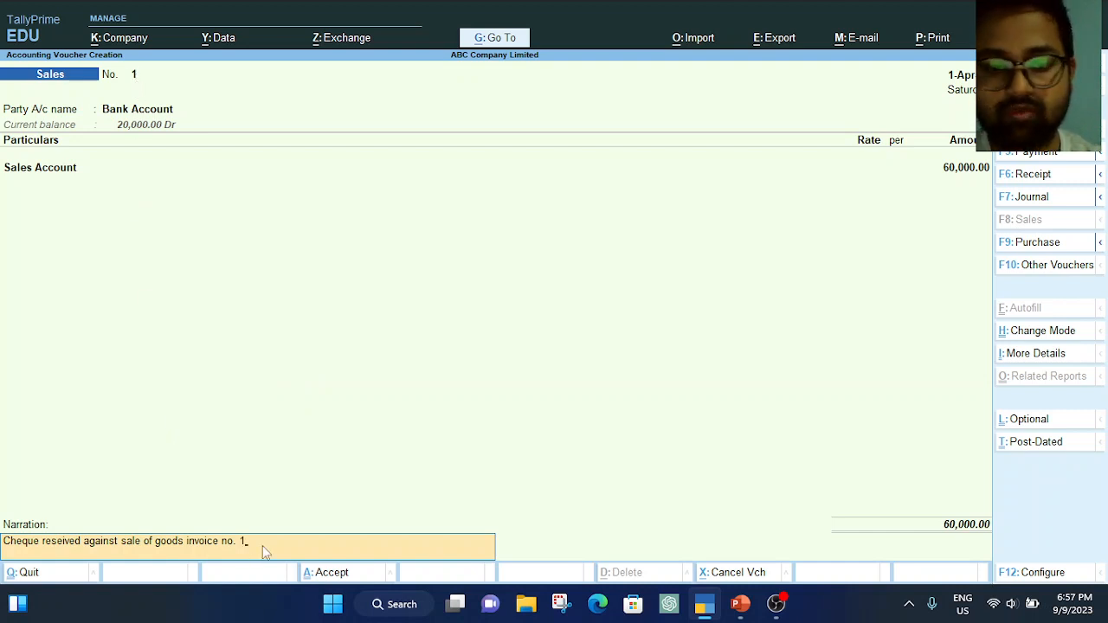
pyautogui.press('Return')
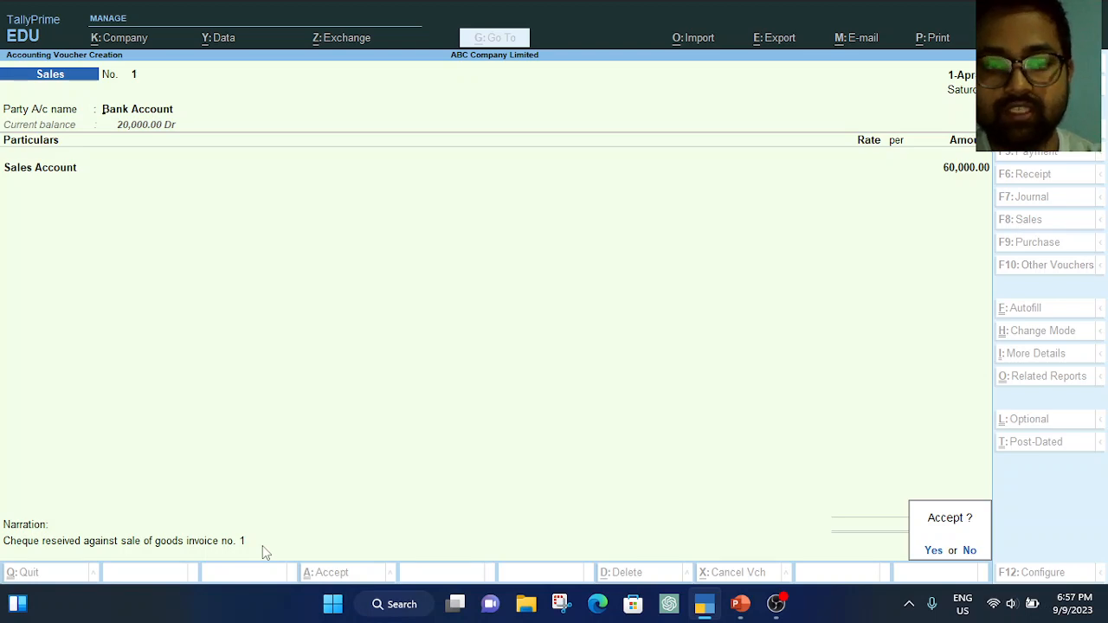
pyautogui.press('Return')
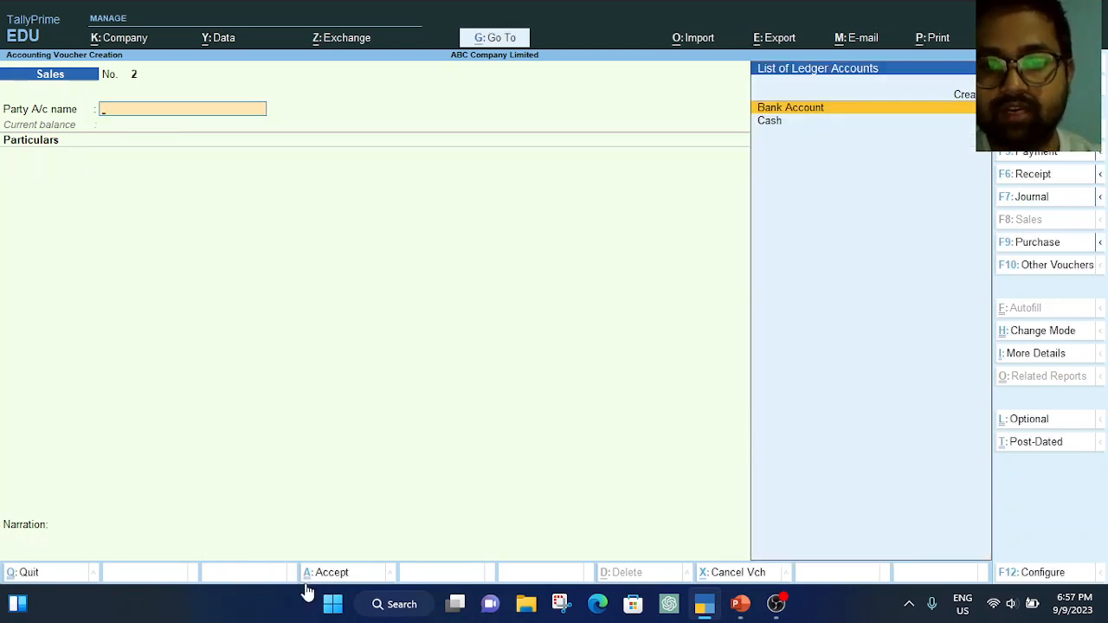
# Check the next journal entry in the PowerPoint presentation, and start a Contra voucher in TallyPrime with Bank Account as the credited ledger
pyautogui.click(702, 604)
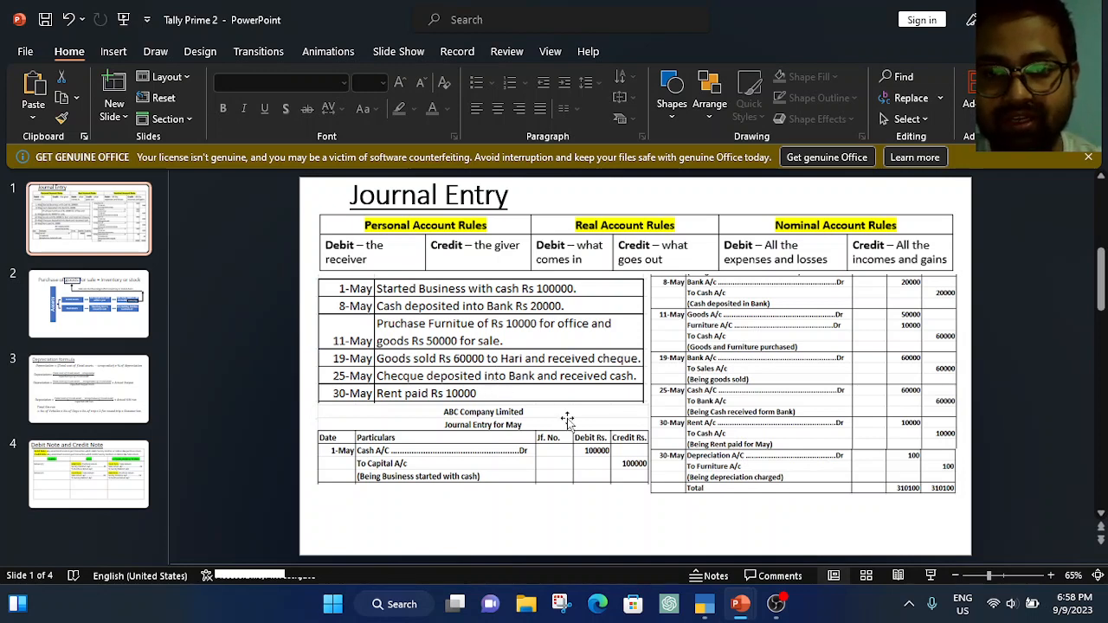
pyautogui.click(704, 604)
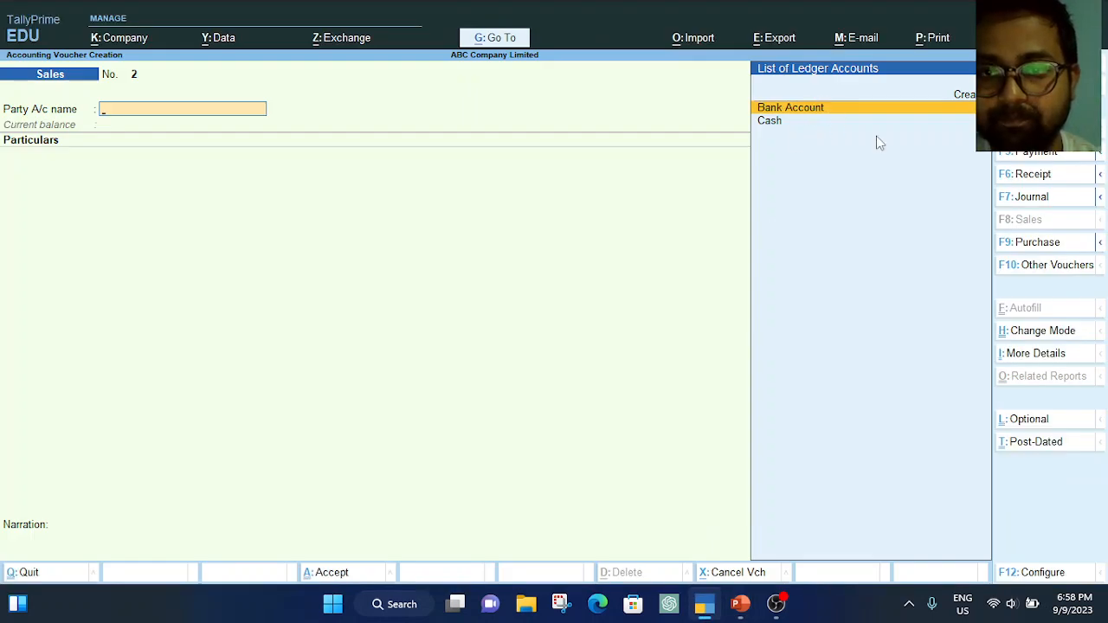
pyautogui.press('F4')
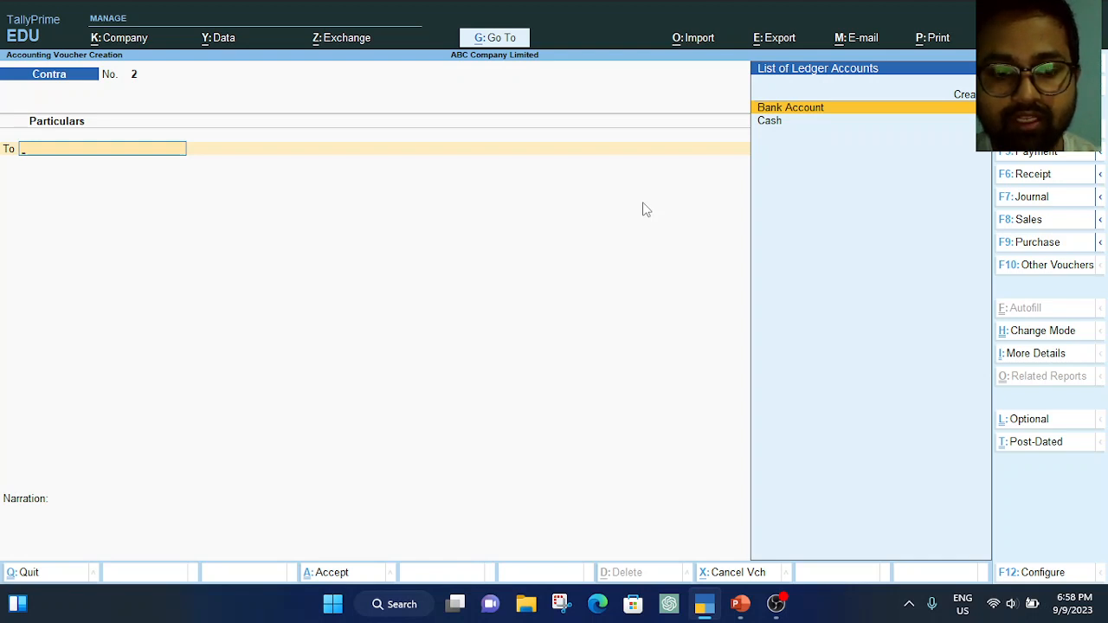
pyautogui.write('Ban')
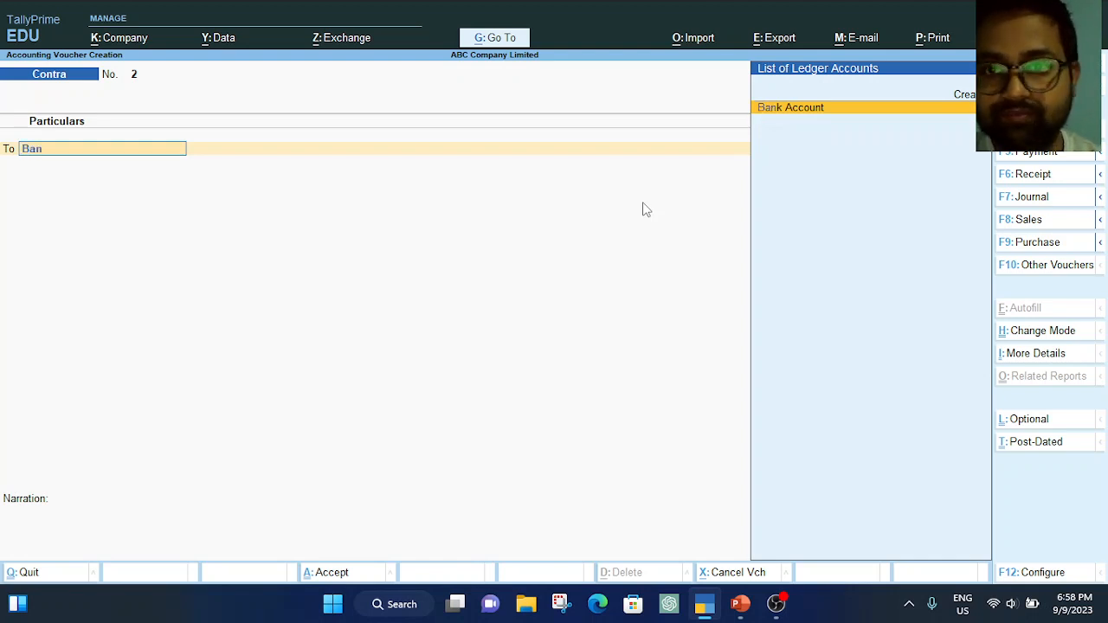
pyautogui.press('Return')
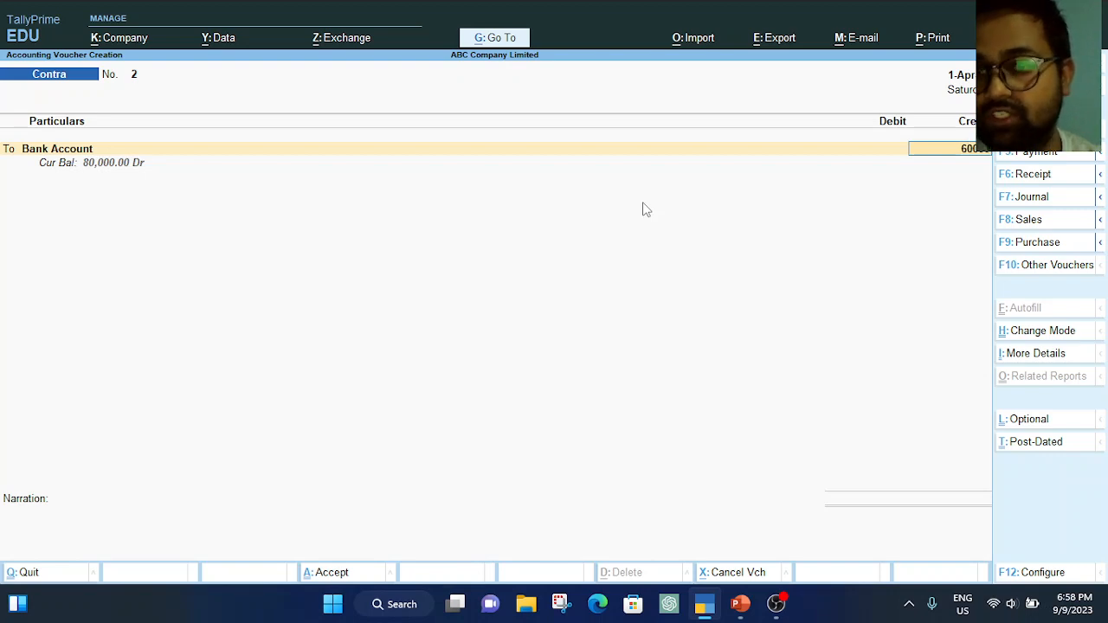
# Set the Bank Account credit to 60000 and allocate it as a Cheque with instrument number 123, keeping the range Not Applicable and date 1-Apr-23
pyautogui.write('60000')
pyautogui.press('Return')
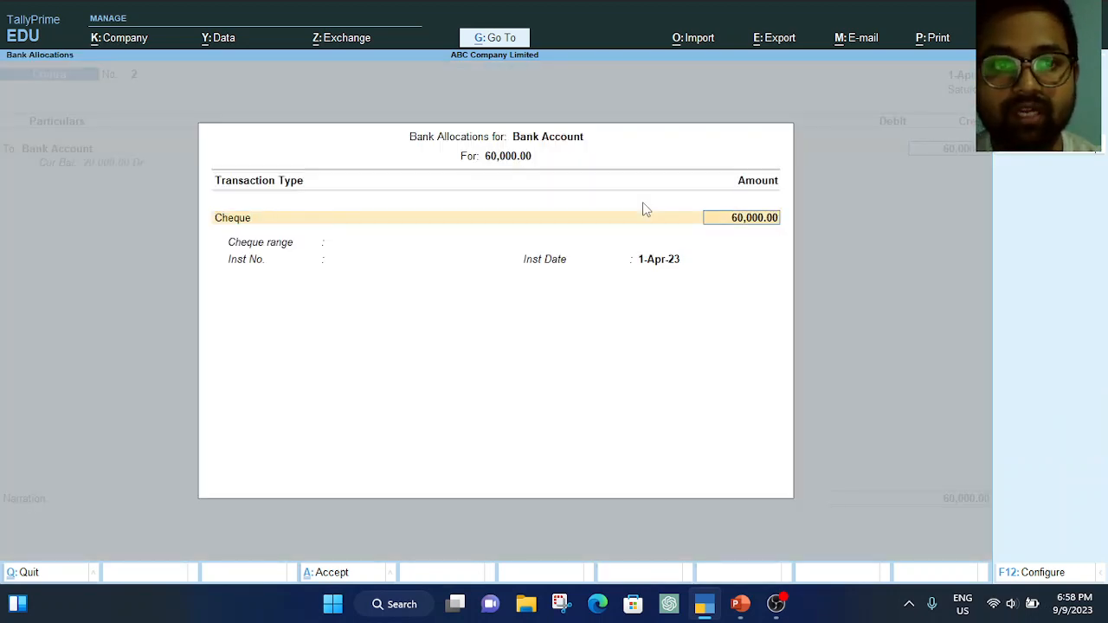
pyautogui.press('Return')
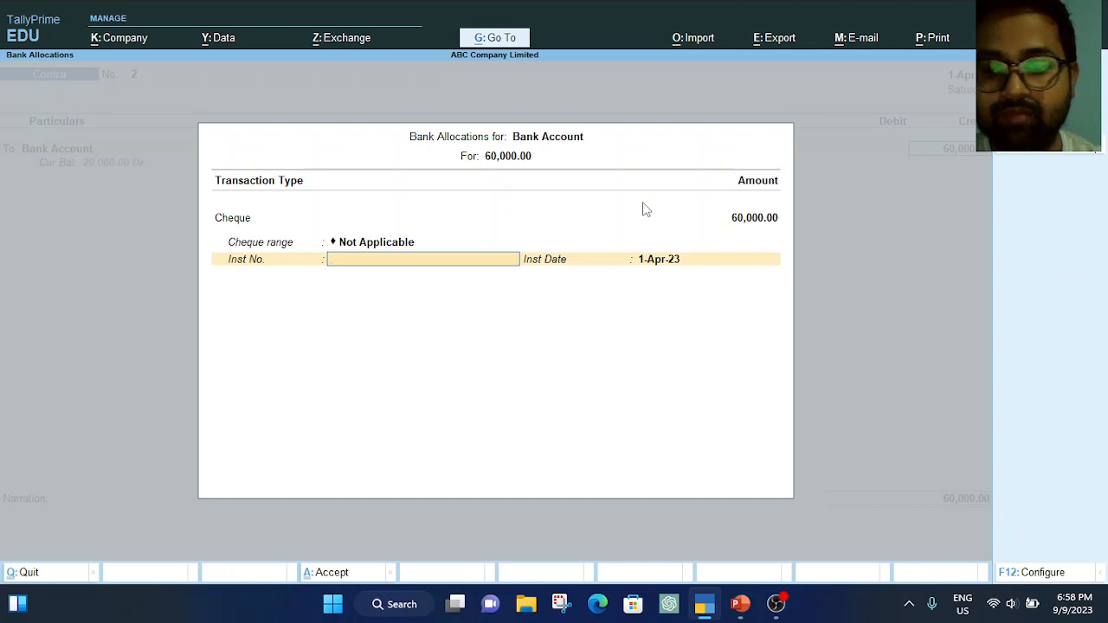
pyautogui.write('123')
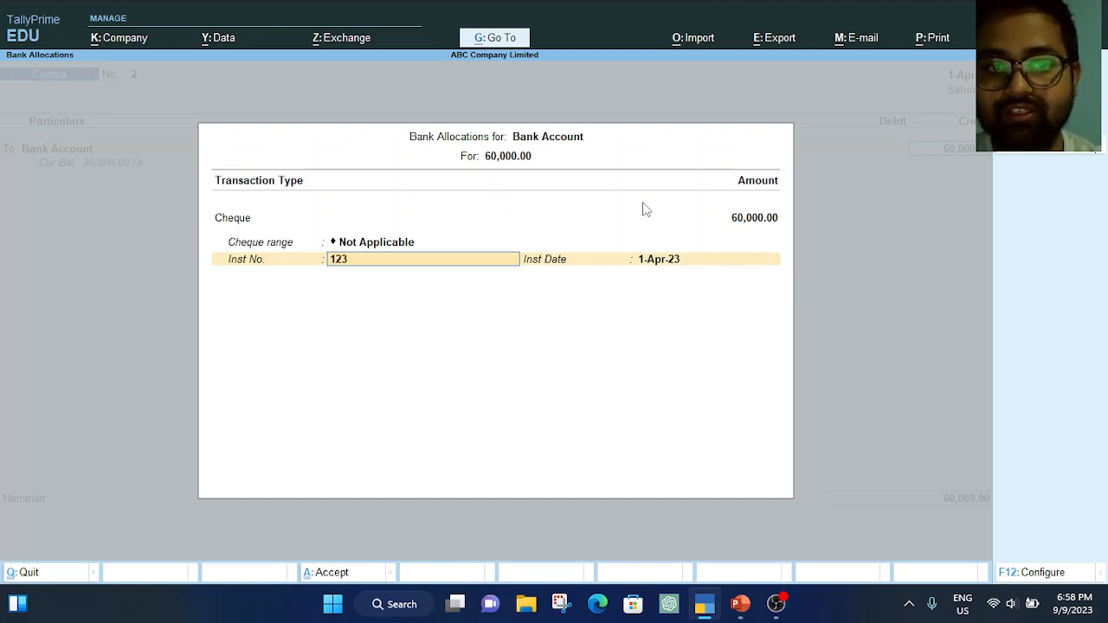
pyautogui.press('Return')
pyautogui.press('Return')
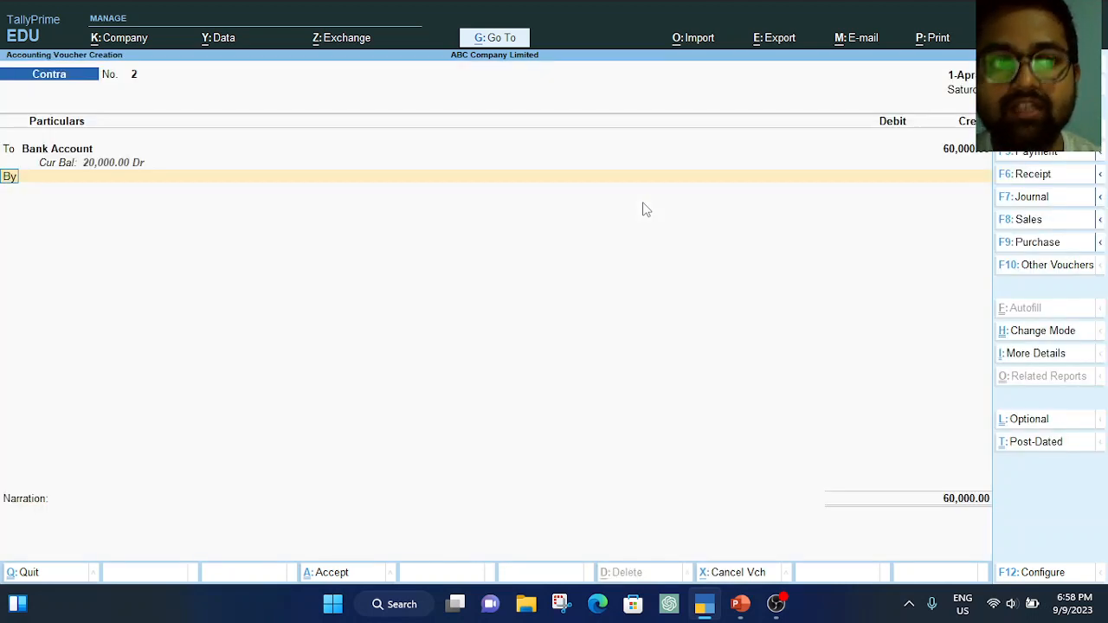
# Debit the Cash ledger with 60,000.00 on the second line of the Contra voucher
pyautogui.write('Ca')
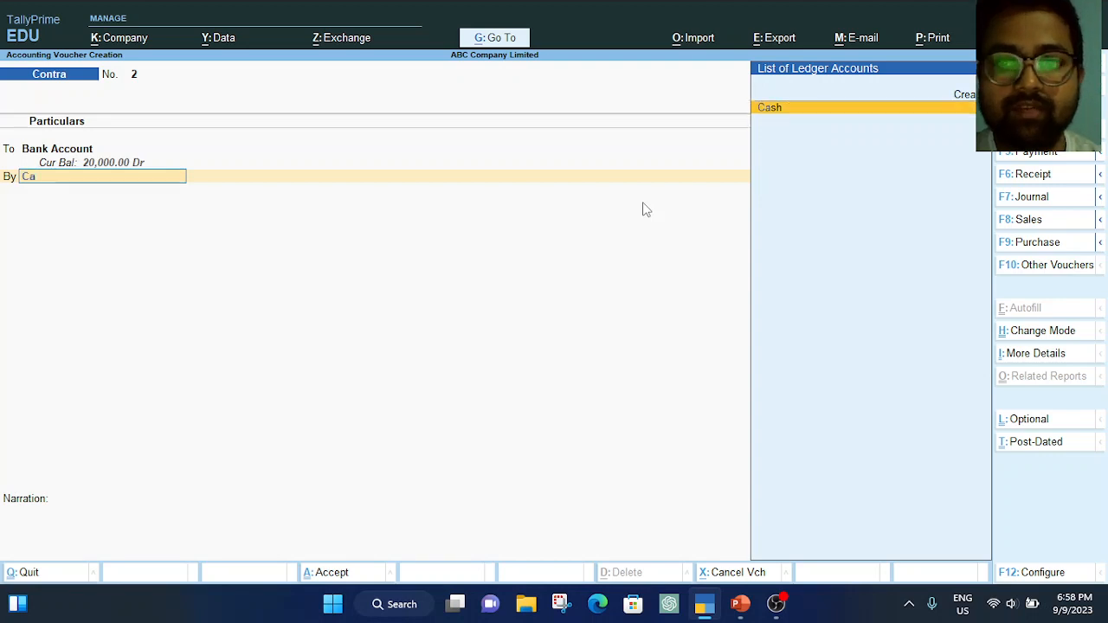
pyautogui.press('Return')
pyautogui.press('Return')
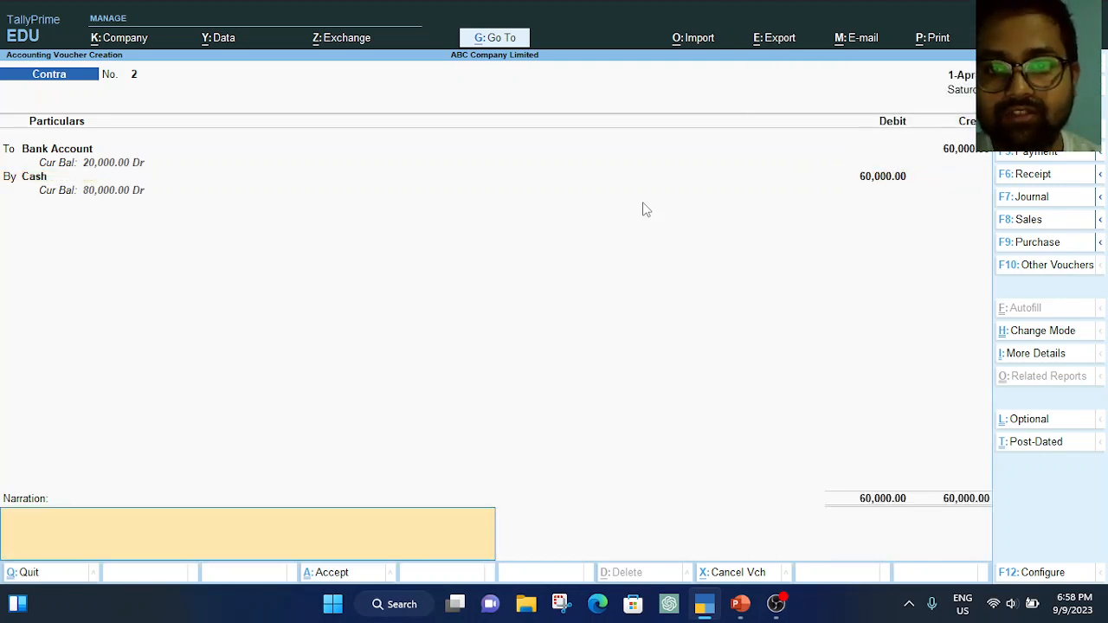
# Enter the narration "Being cash received after cheque deposit" and save the Contra voucher
pyautogui.write('Be')
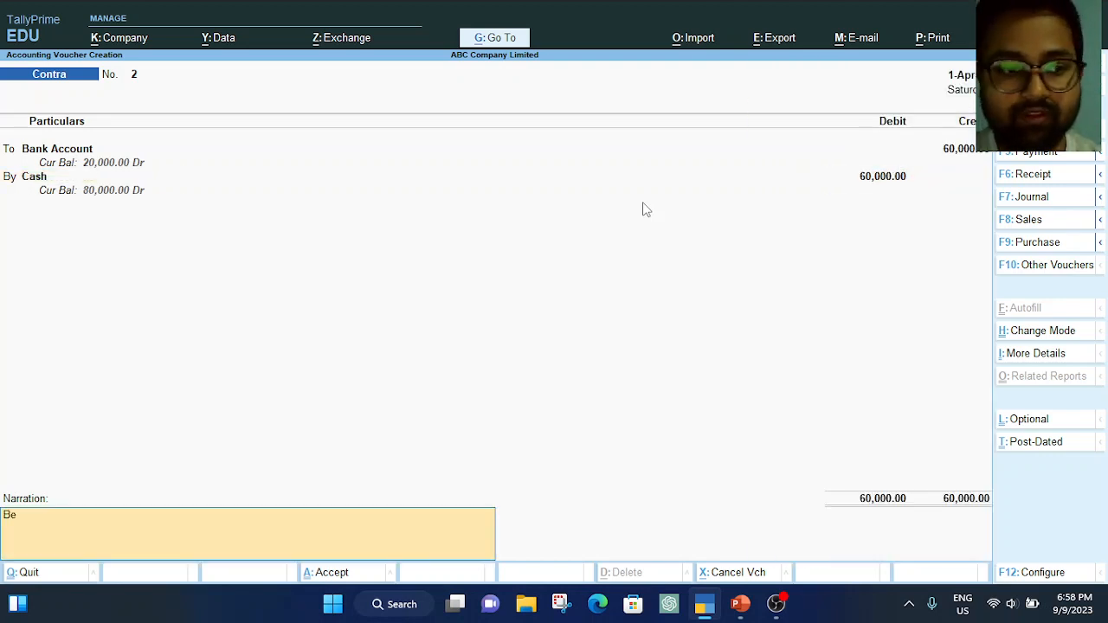
pyautogui.write('ing ca')
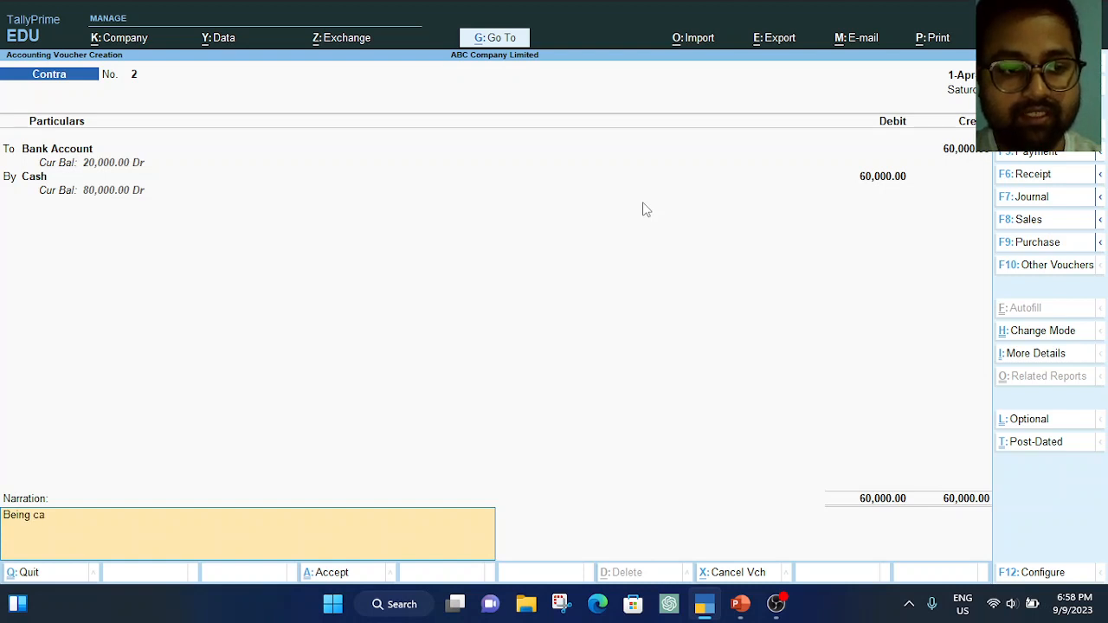
pyautogui.write('sh received')
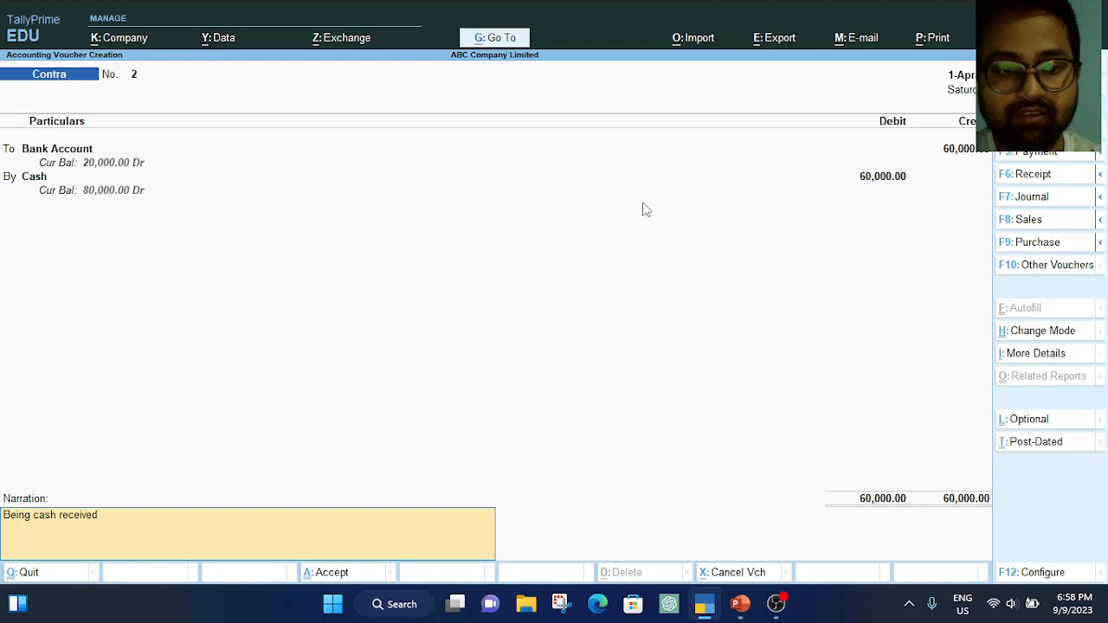
pyautogui.write(' after')
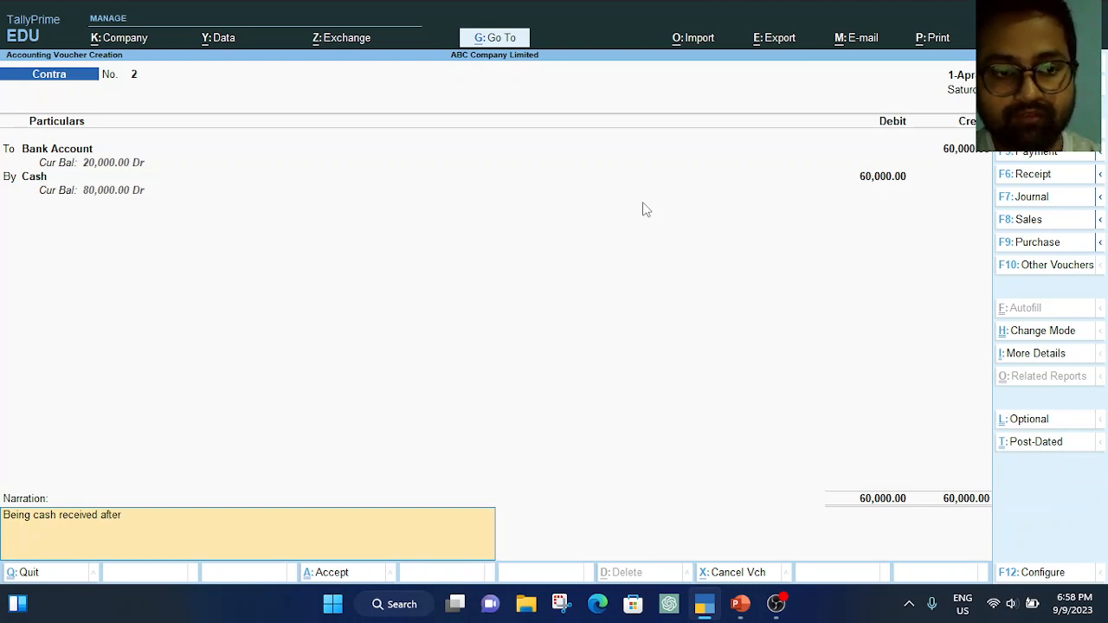
pyautogui.write(' cheq')
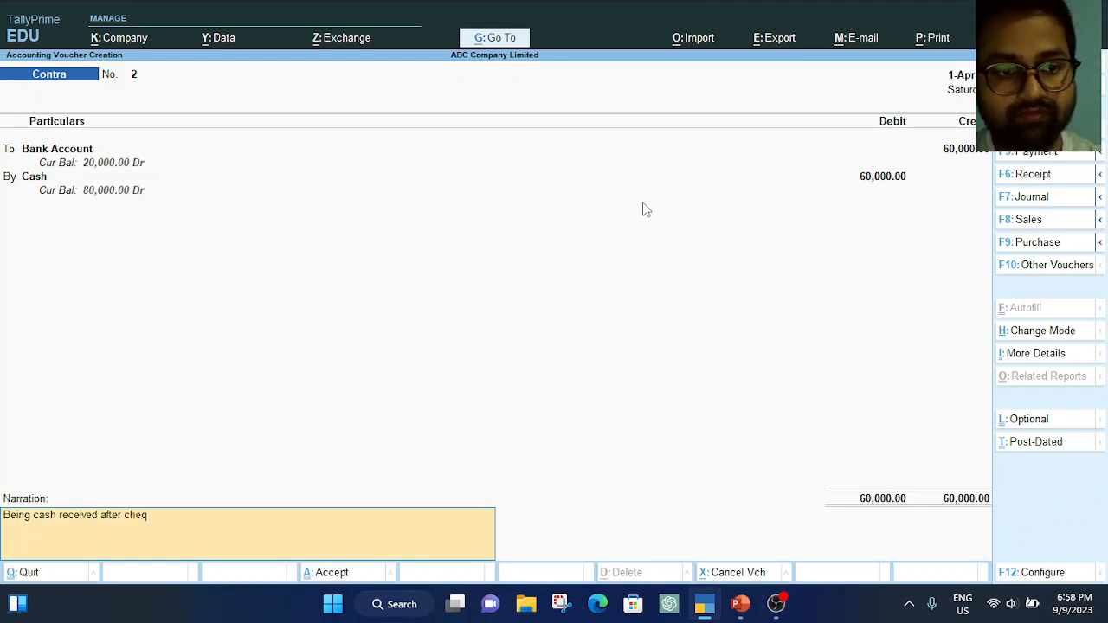
pyautogui.write('ue deposit')
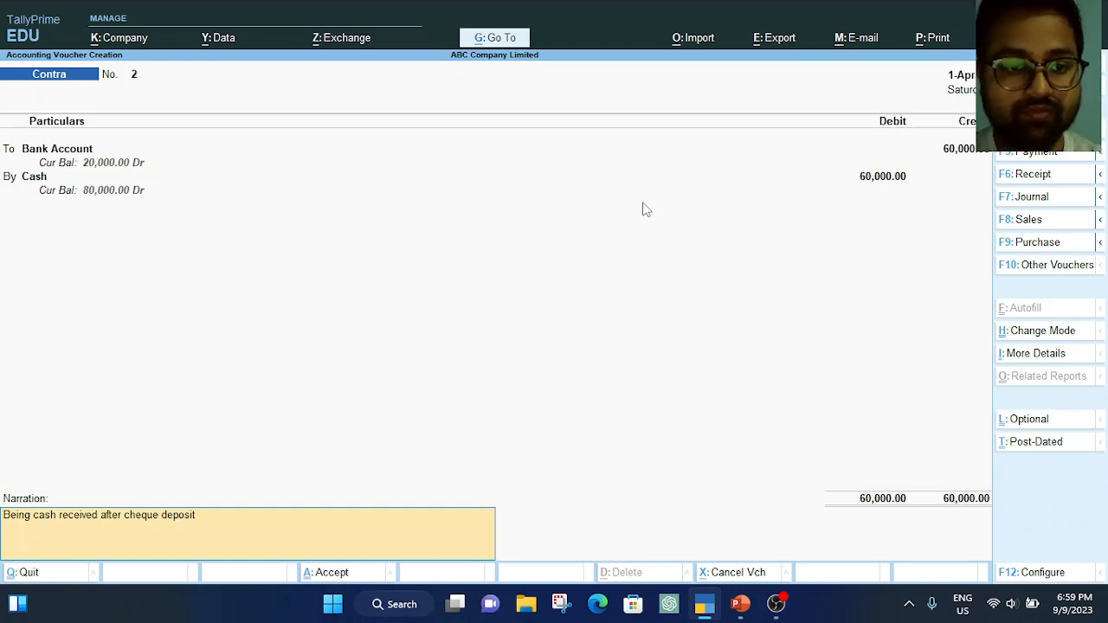
pyautogui.press('Return')
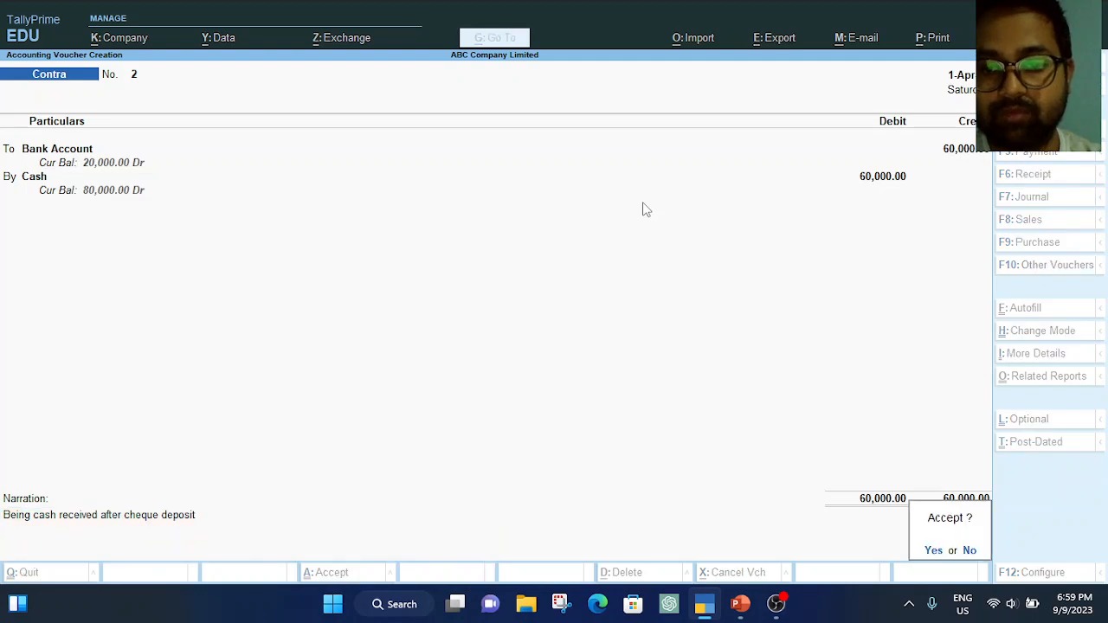
pyautogui.press('y')
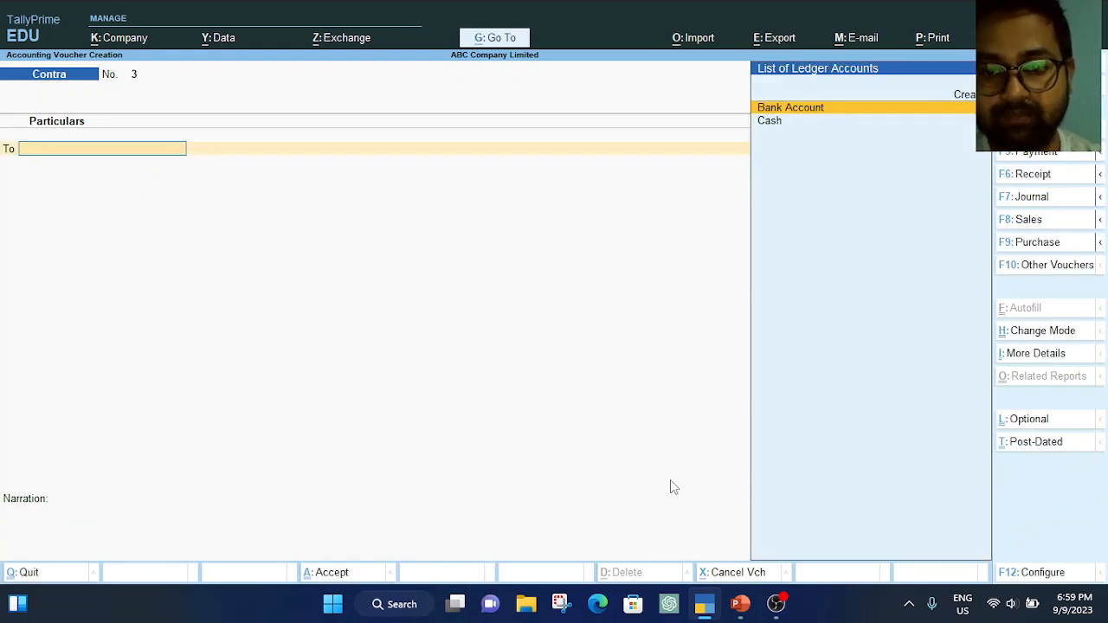
# Check the 30-May rent transaction in the Tally Prime 2 PowerPoint presentation, and start a Payment voucher in TallyPrime
pyautogui.moveTo(738, 615)
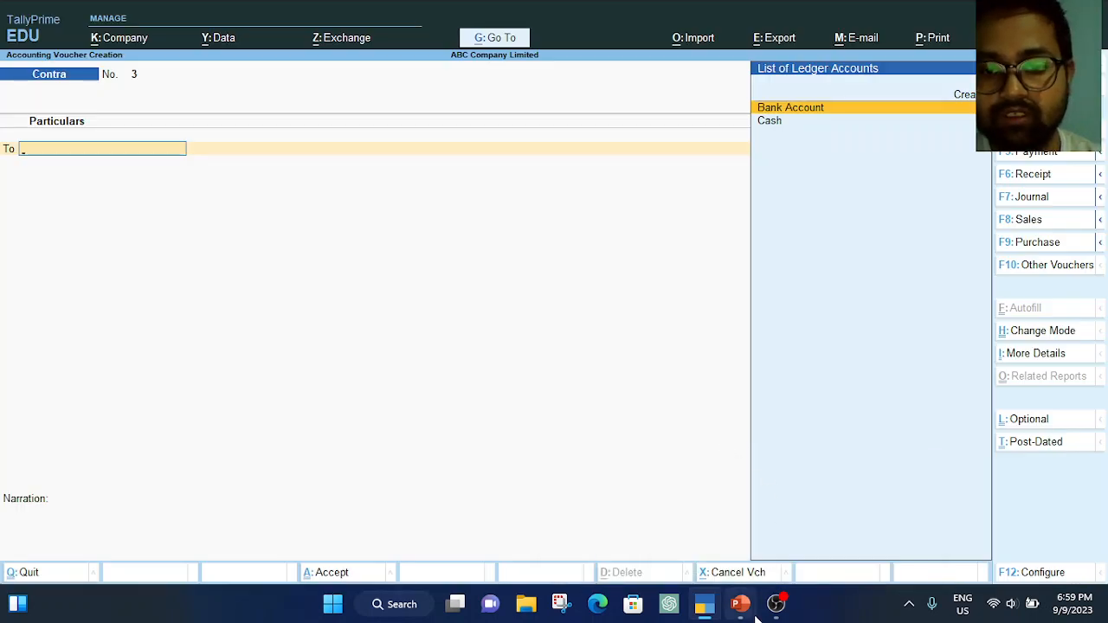
pyautogui.click(804, 546)
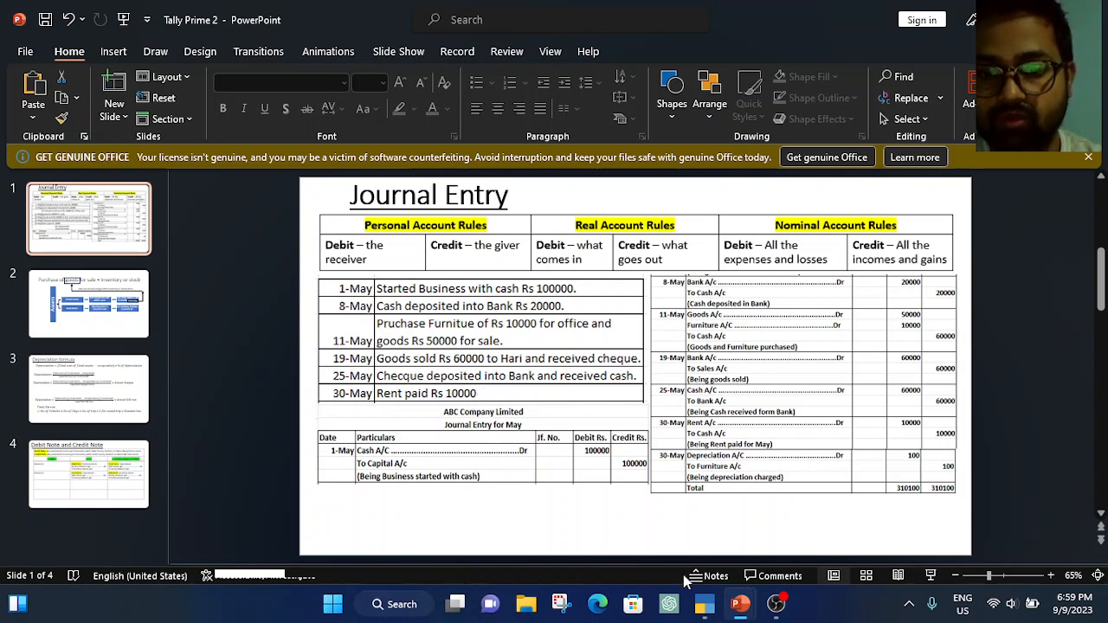
pyautogui.click(704, 607)
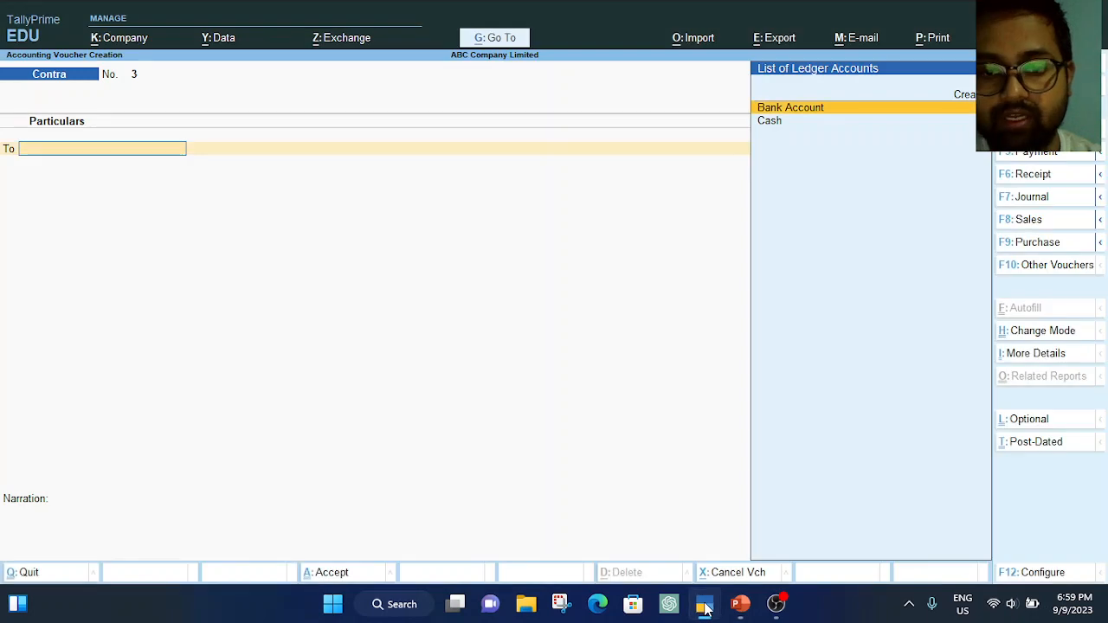
pyautogui.click(740, 604)
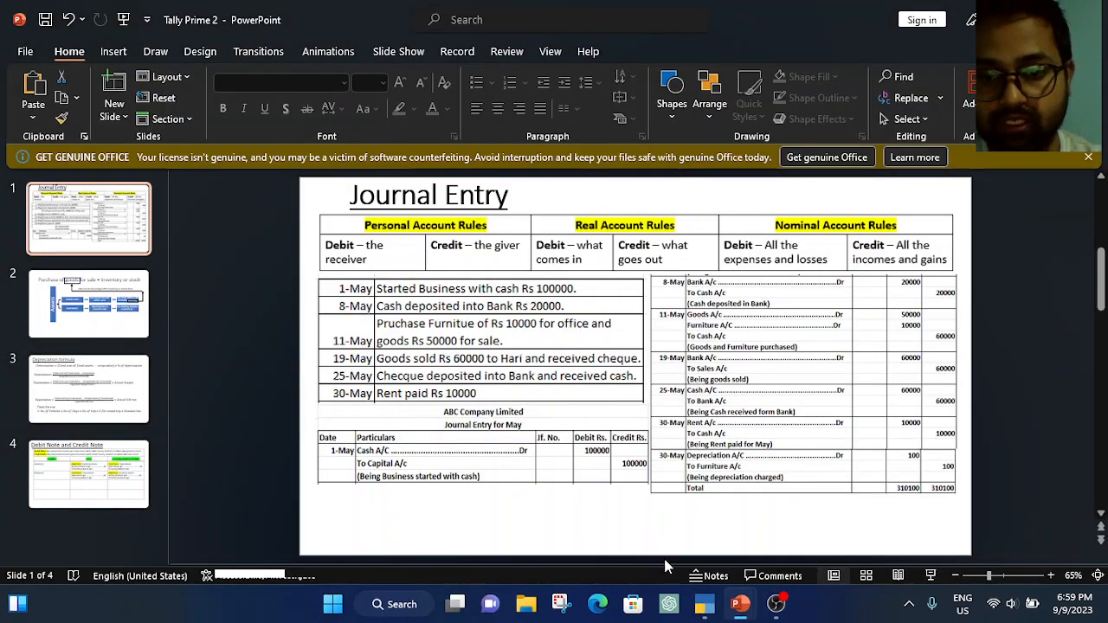
pyautogui.click(705, 605)
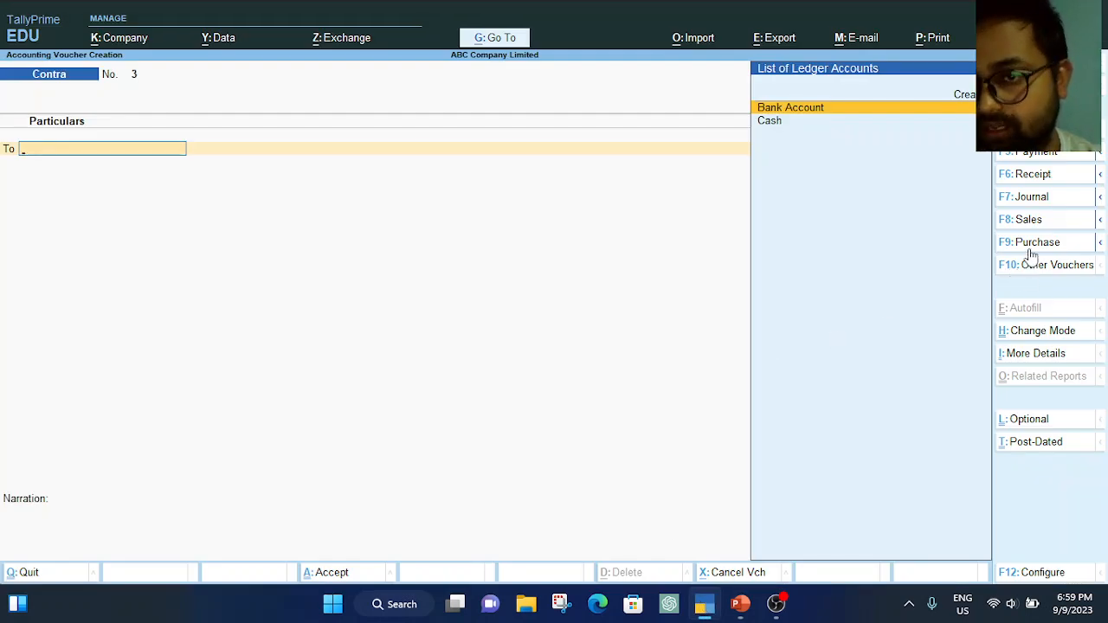
pyautogui.click(1036, 156)
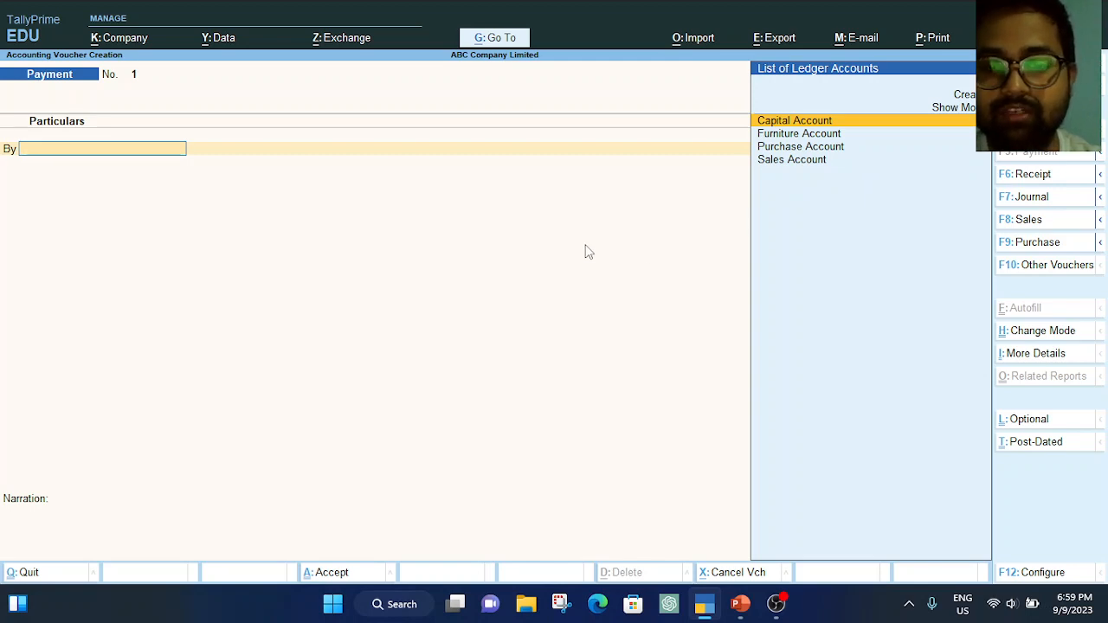
# Review the debit and credit accounts of the 30-May rent entry in the PowerPoint presentation, and return to TallyPrime
pyautogui.click(740, 604)
pyautogui.click(808, 563)
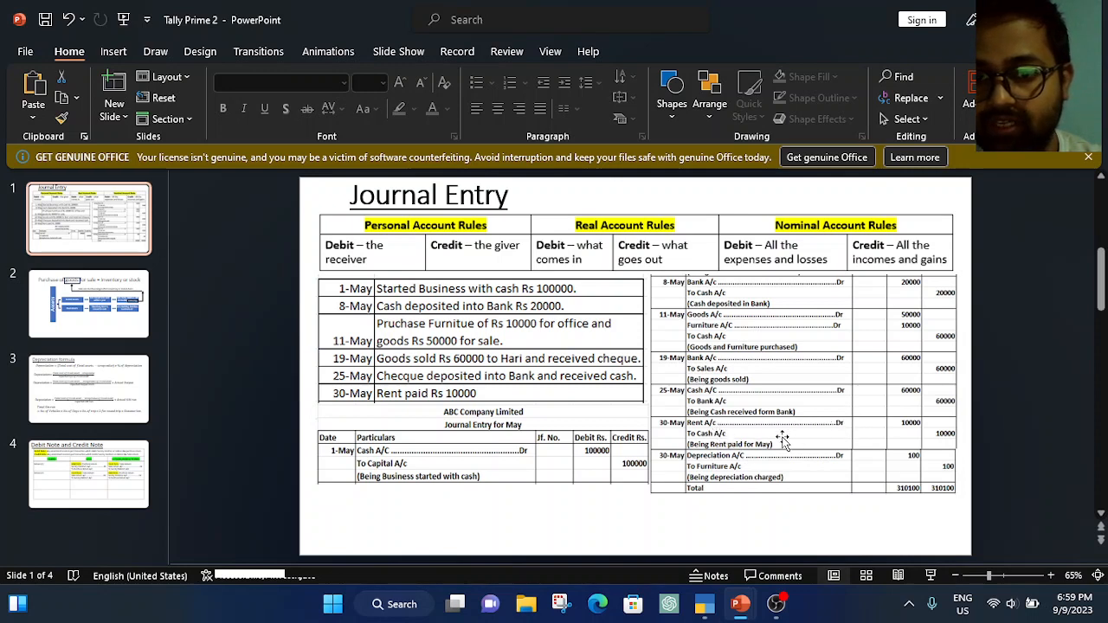
pyautogui.moveTo(747, 611)
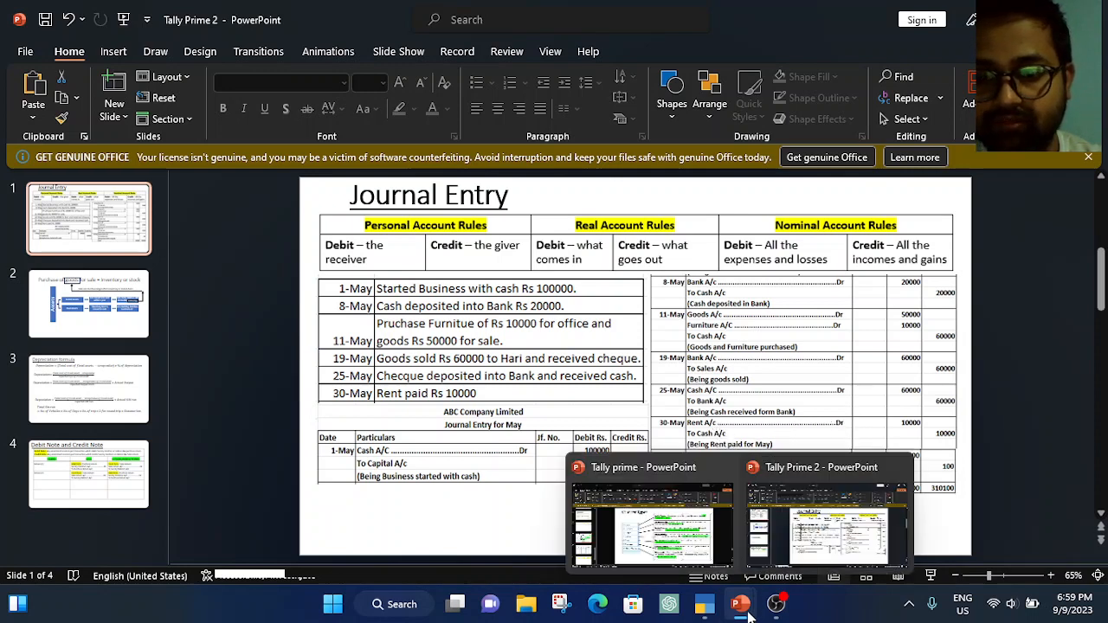
pyautogui.click(704, 605)
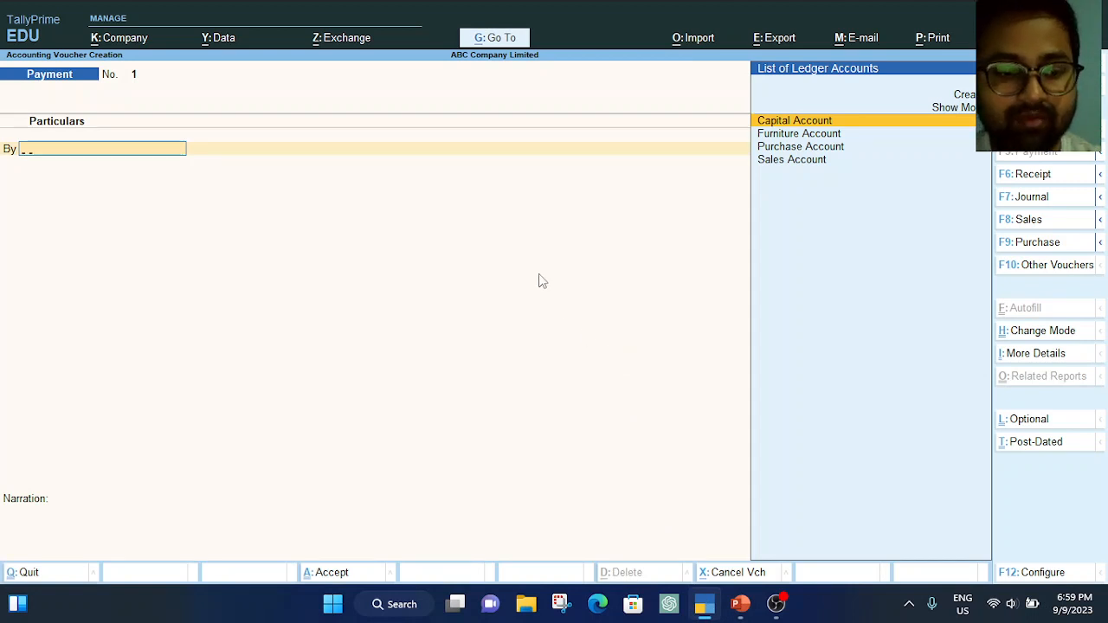
# Start a new ledger named Rent from the debit line of the Payment voucher, leaving the alias blank
pyautogui.write('R')
pyautogui.press('BackSpace')
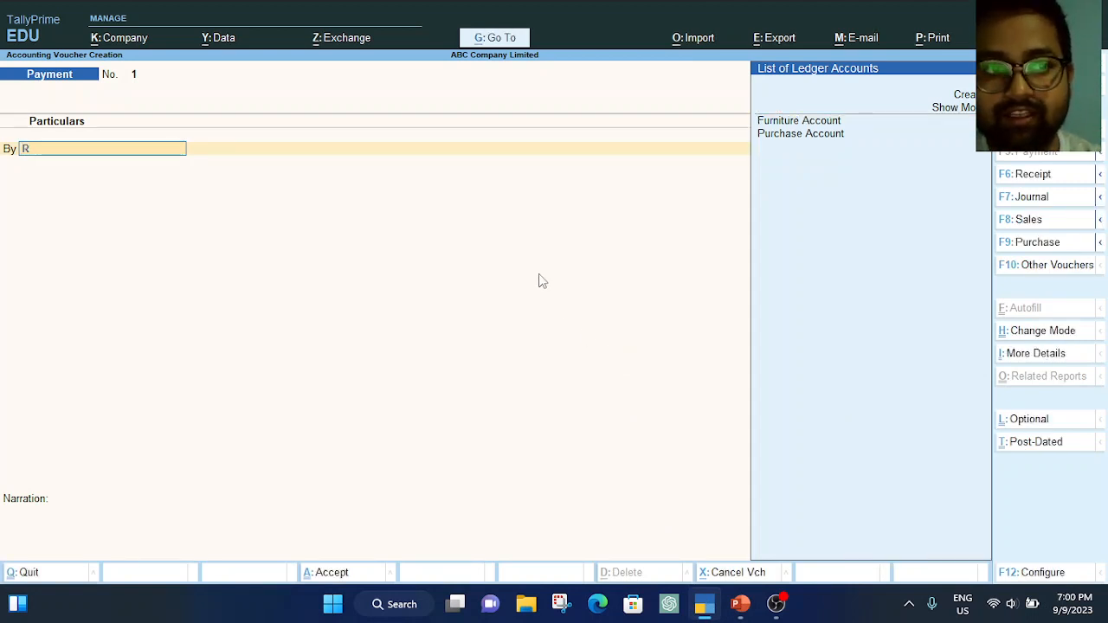
pyautogui.hotkey('alt', 'c')
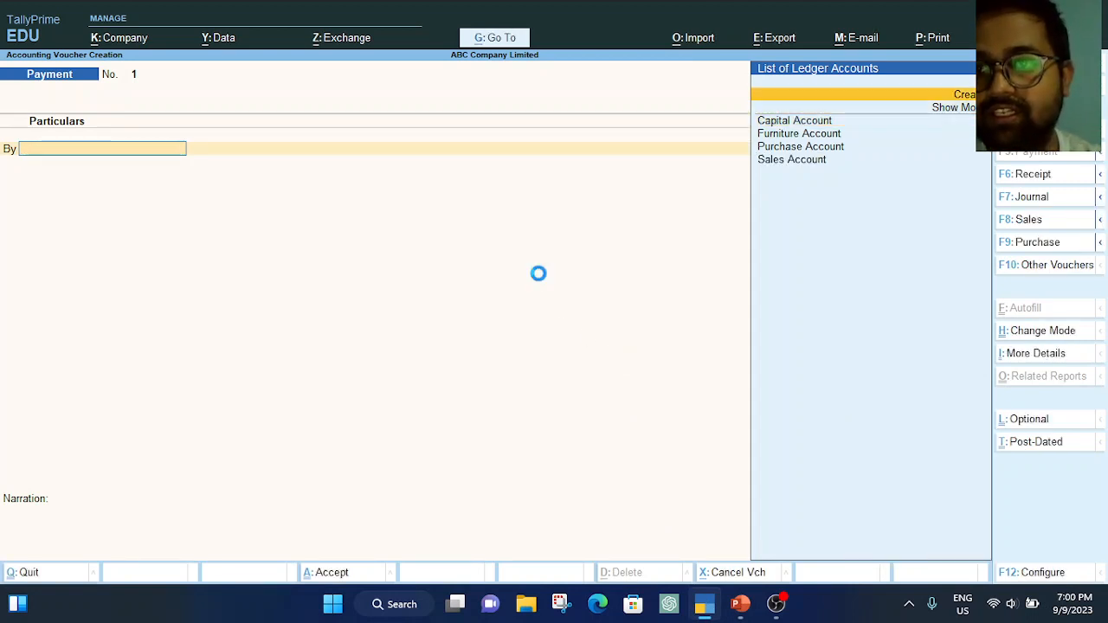
pyautogui.write('Rent')
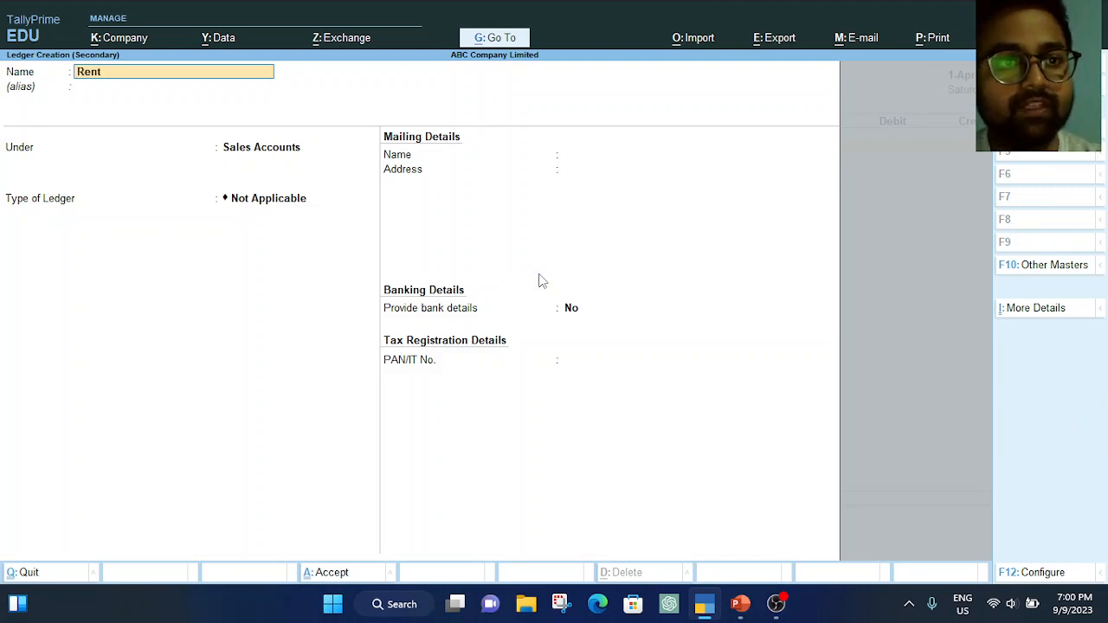
pyautogui.press('Return')
pyautogui.press('Return')
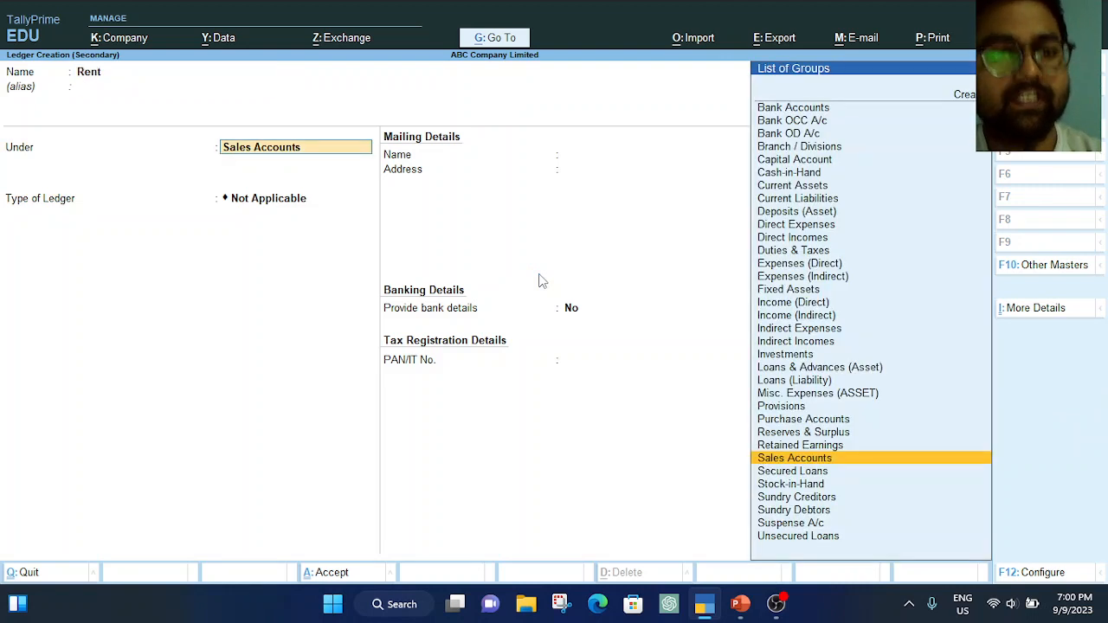
# Place the Rent ledger under Indirect Expenses, keep its ledger type Not Applicable, and save it as the debited ledger
pyautogui.write('Ind')
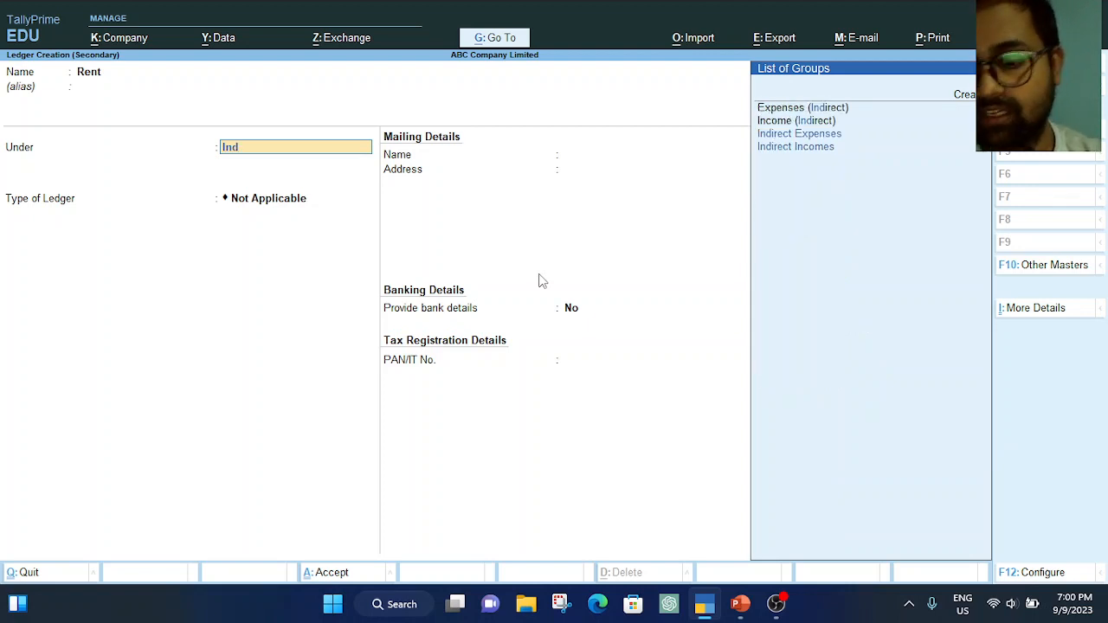
pyautogui.press('Down')
pyautogui.press('Down')
pyautogui.press('Up')
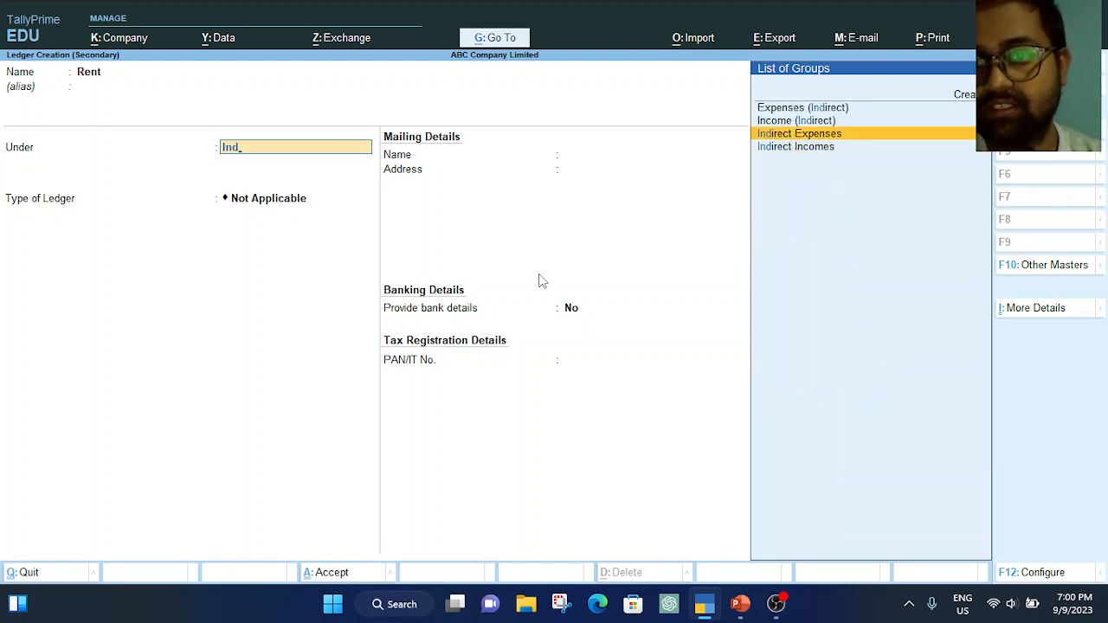
pyautogui.press('Return')
pyautogui.press('Return')
pyautogui.press('Return')
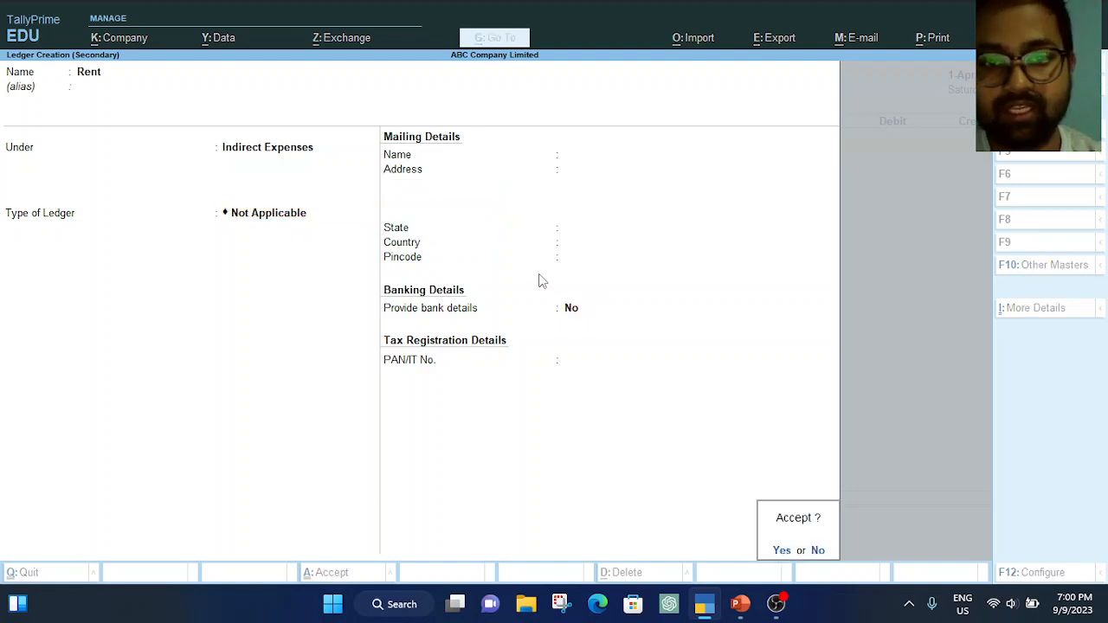
pyautogui.press('Return')
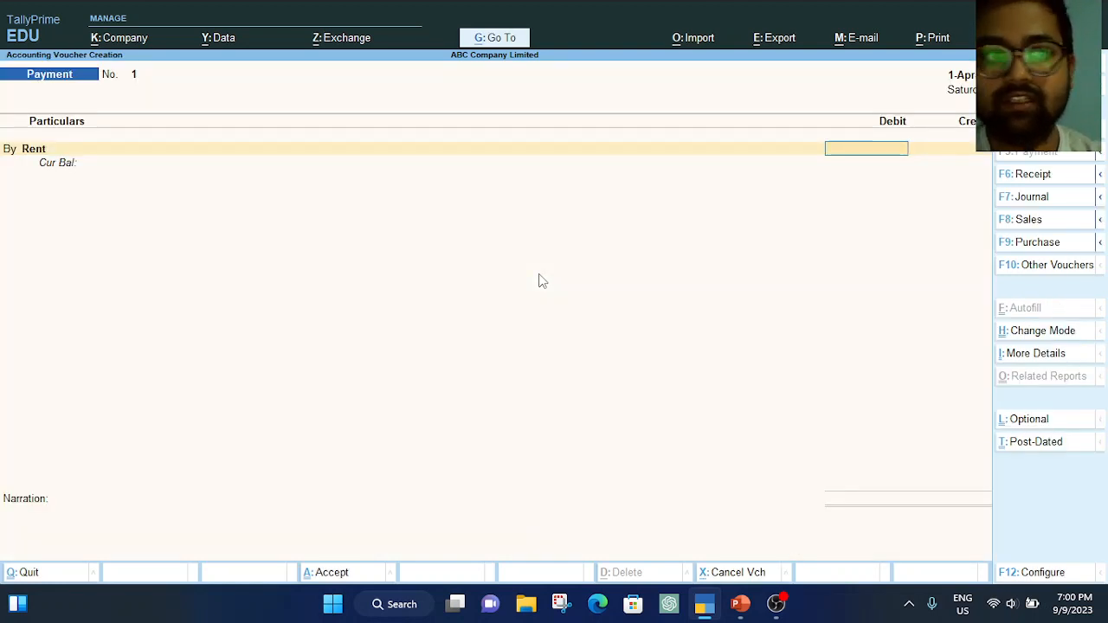
# Set the Rent debit to 10,000.00 and credit Cash with 10,000.00 in the Payment voucher
pyautogui.write('10,000')
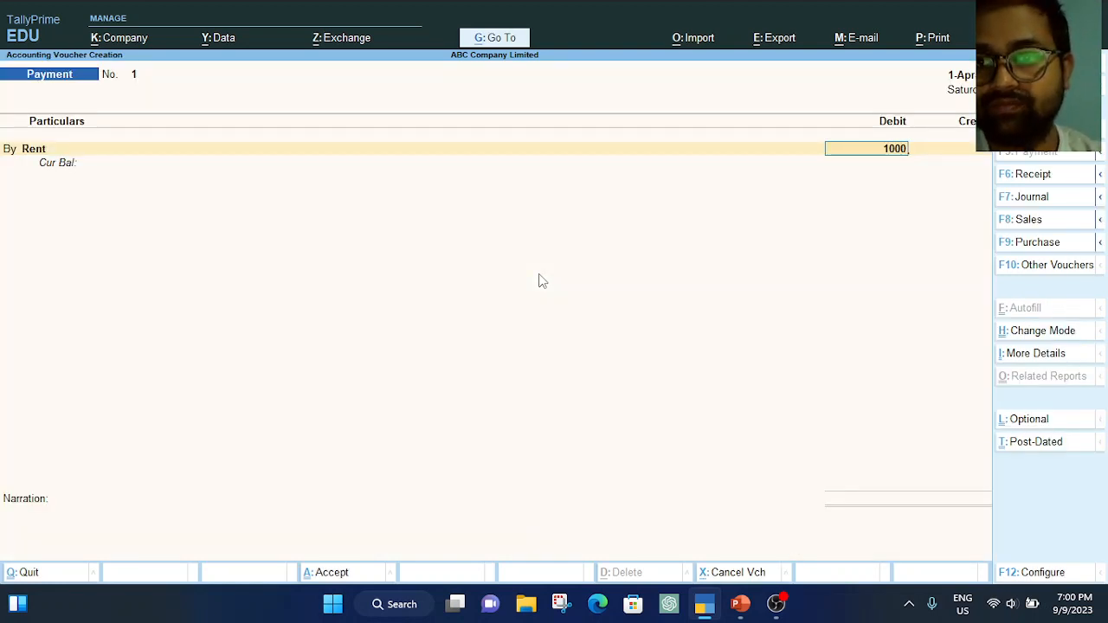
pyautogui.press('Return')
pyautogui.press('Return')
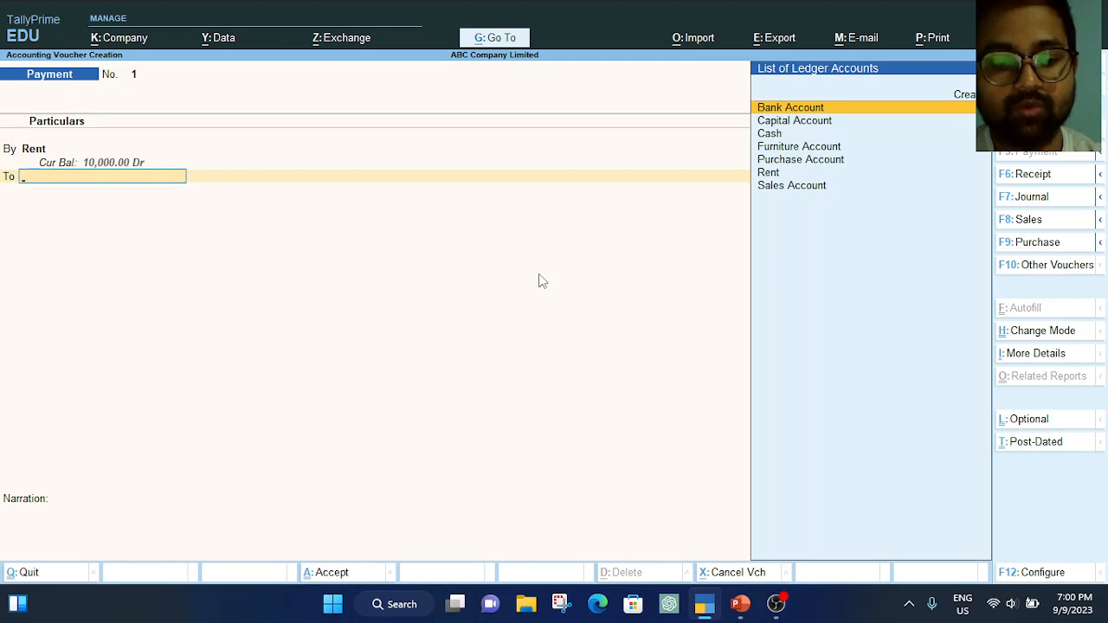
pyautogui.write('Cash')
pyautogui.press('Return')
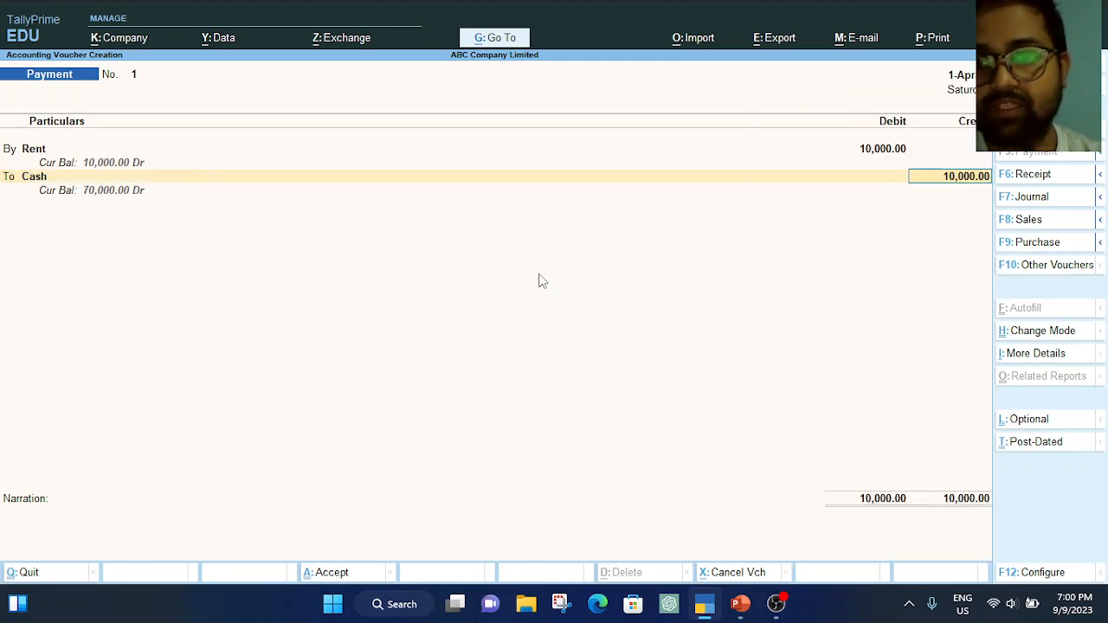
pyautogui.press('Return')
# Enter the narration "Rent paid for May" in the Payment voucher and save the voucher
pyautogui.write('Rent pai')
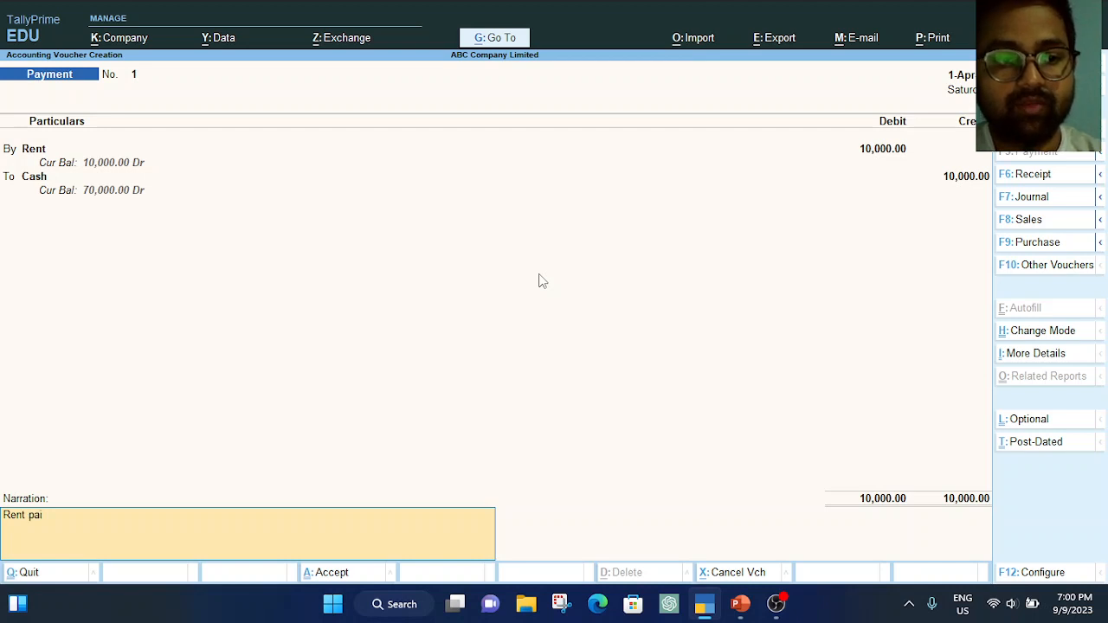
pyautogui.write('d o')
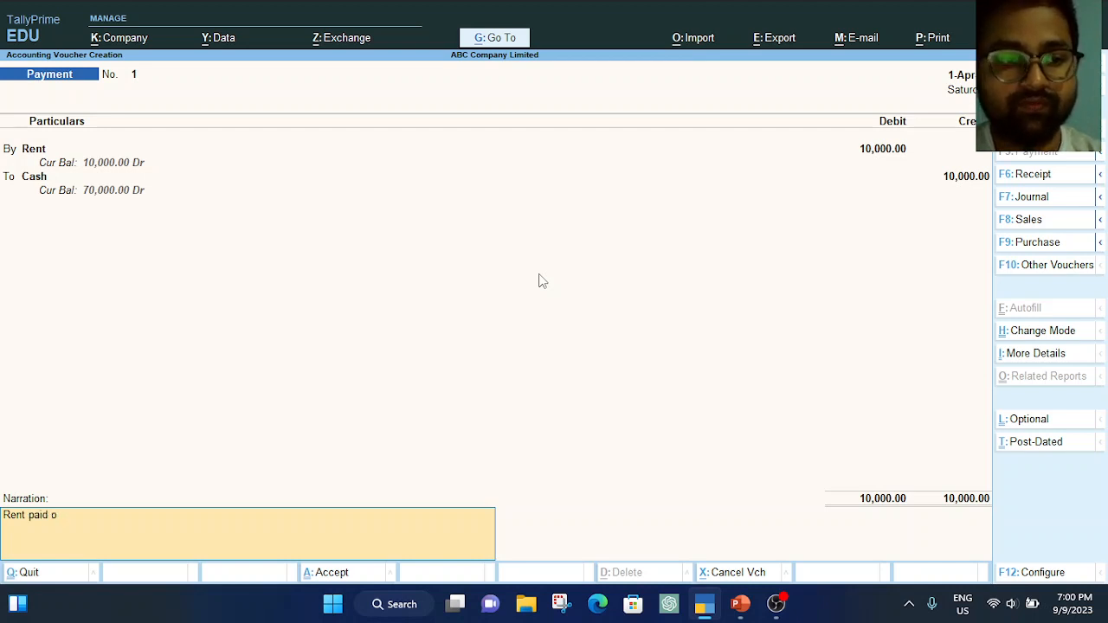
pyautogui.write('f ror May')
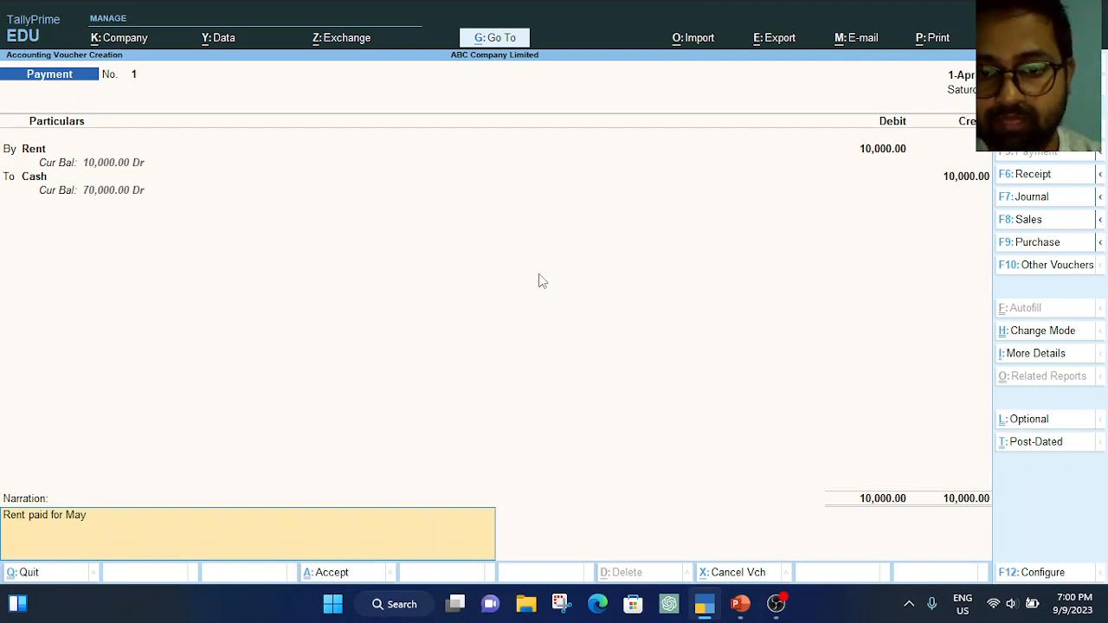
pyautogui.press('Return')
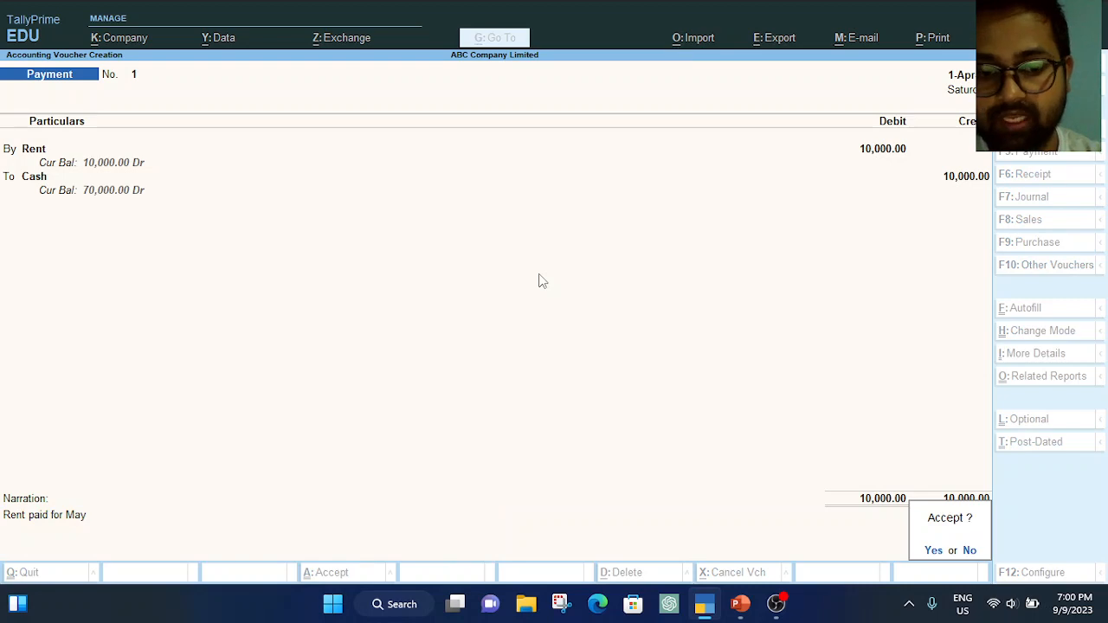
pyautogui.press('Return')
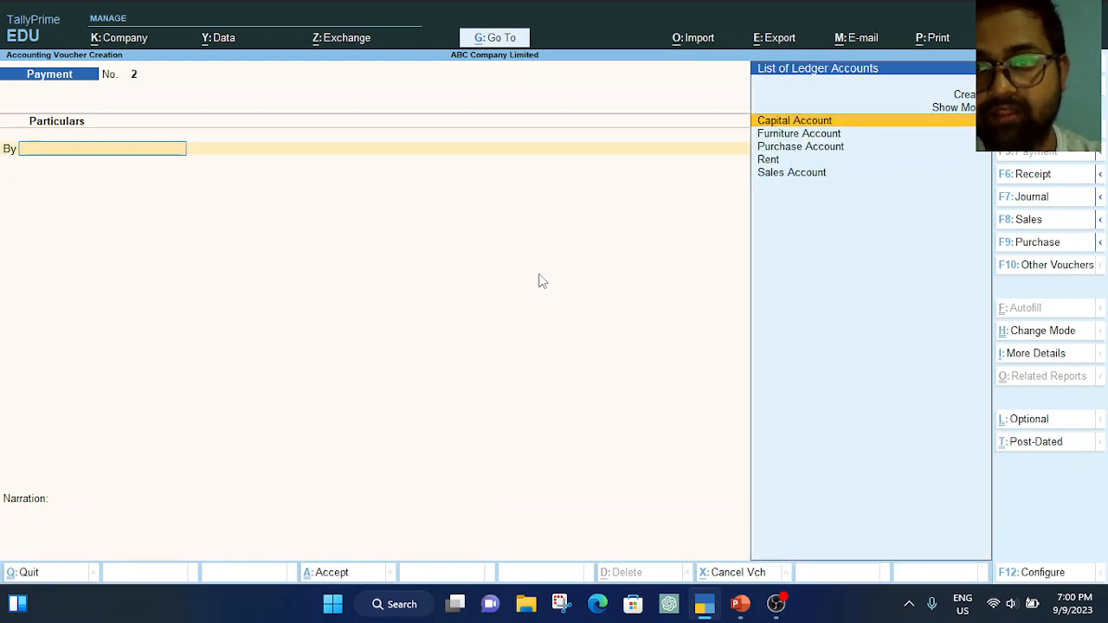
# Switch to the PowerPoint presentation and shrink the transaction list picture until its 30-May depreciation row is uncovered
pyautogui.click(706, 607)
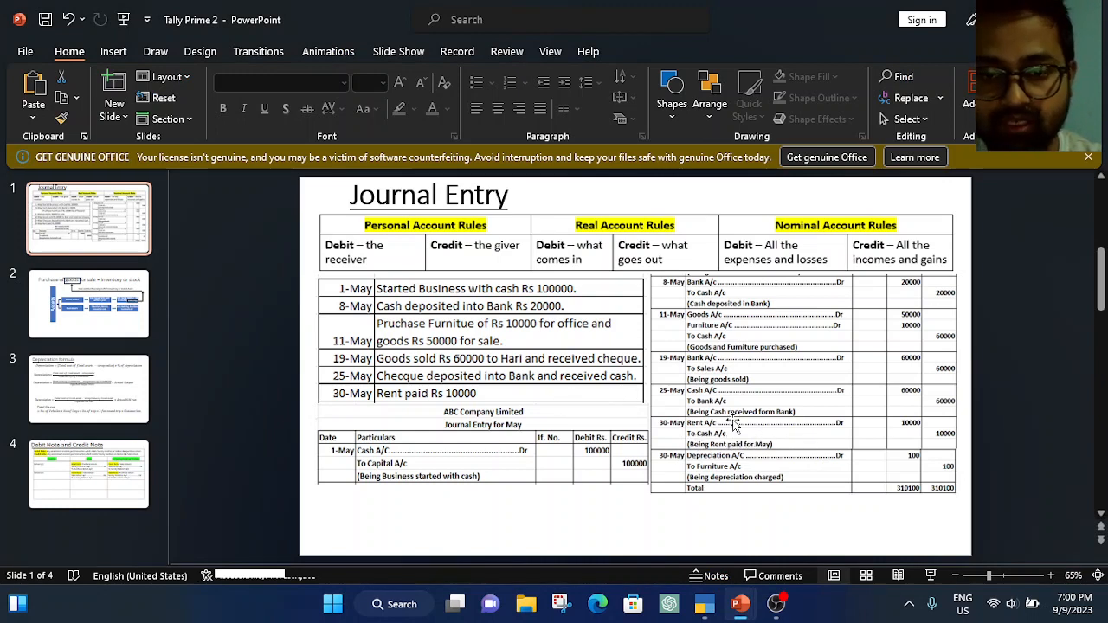
pyautogui.click(611, 404)
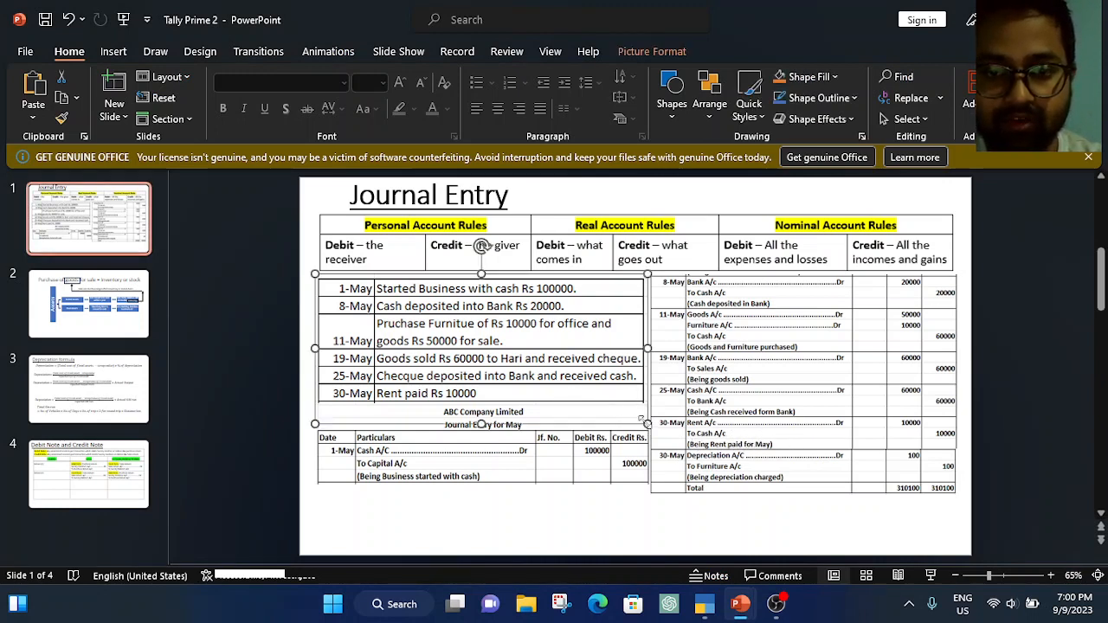
pyautogui.moveTo(645, 423); pyautogui.dragTo(615, 370)
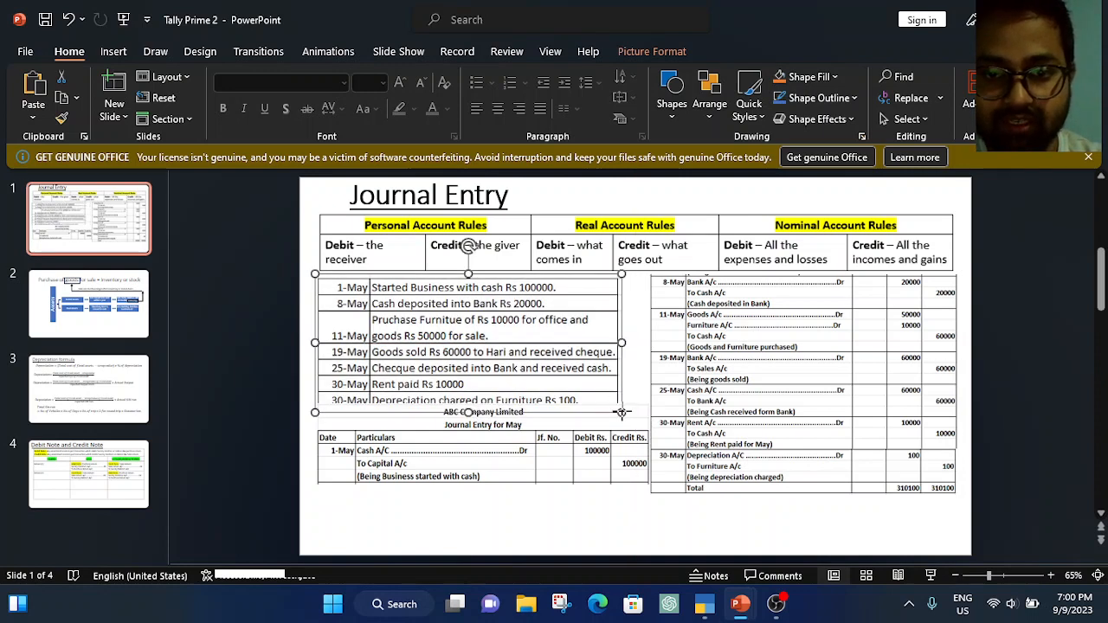
pyautogui.moveTo(622, 413); pyautogui.dragTo(614, 400)
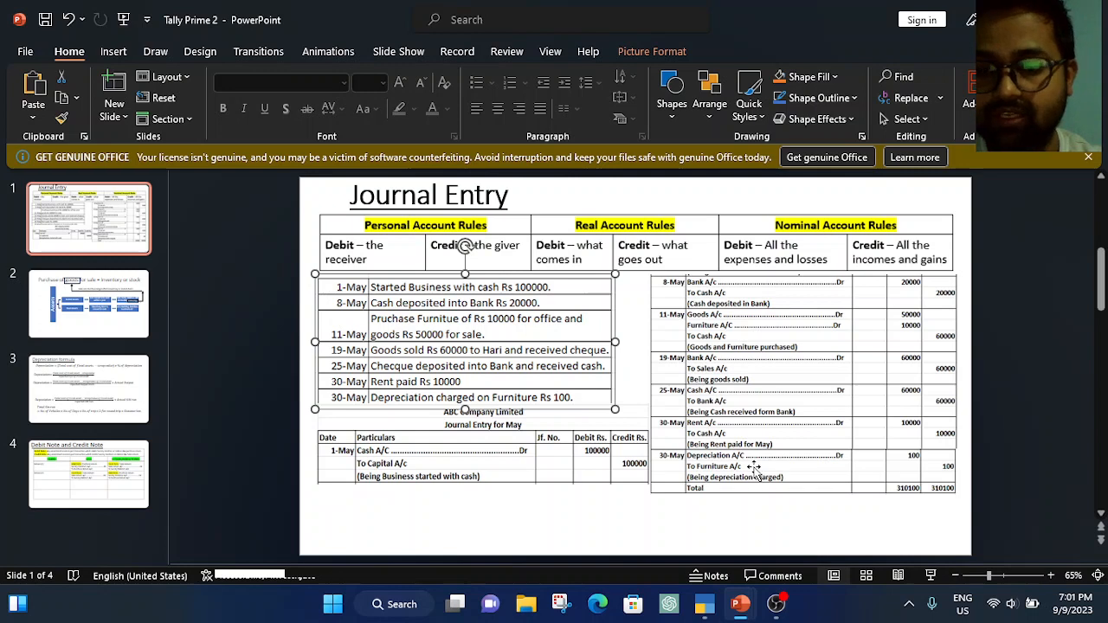
# Return to TallyPrime and change the blank Payment voucher to a Journal voucher
pyautogui.click(705, 604)
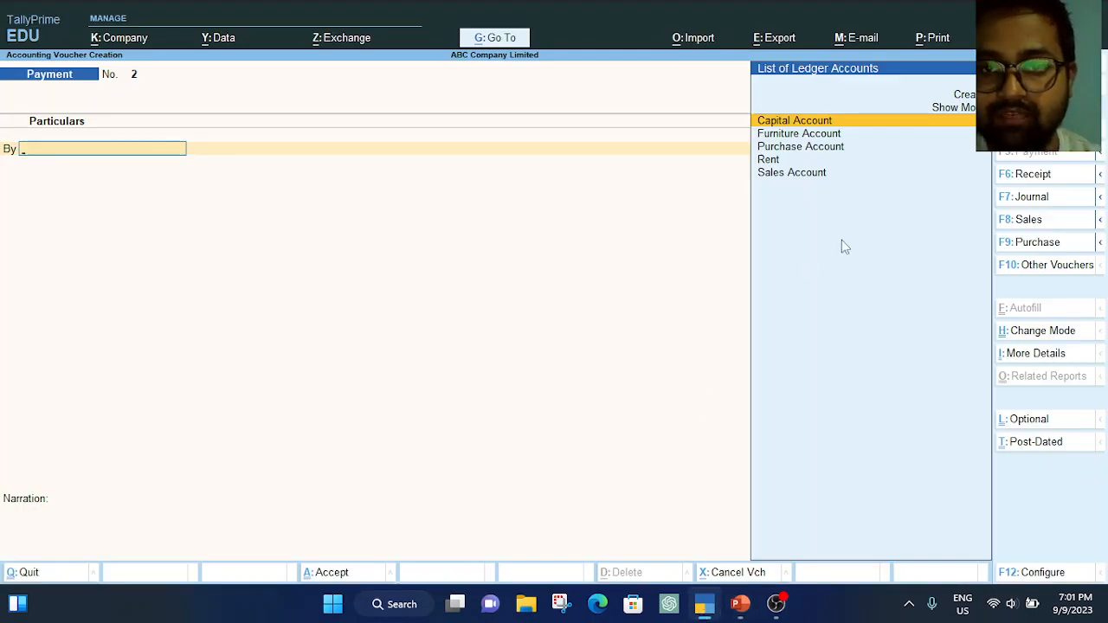
pyautogui.click(1035, 197)
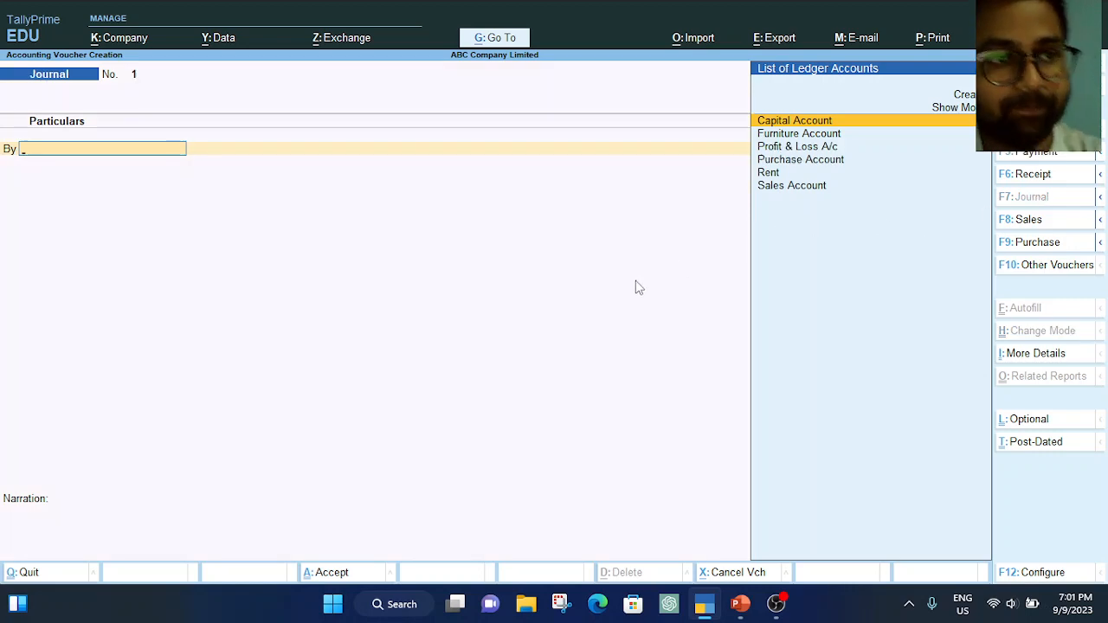
pyautogui.write('S')
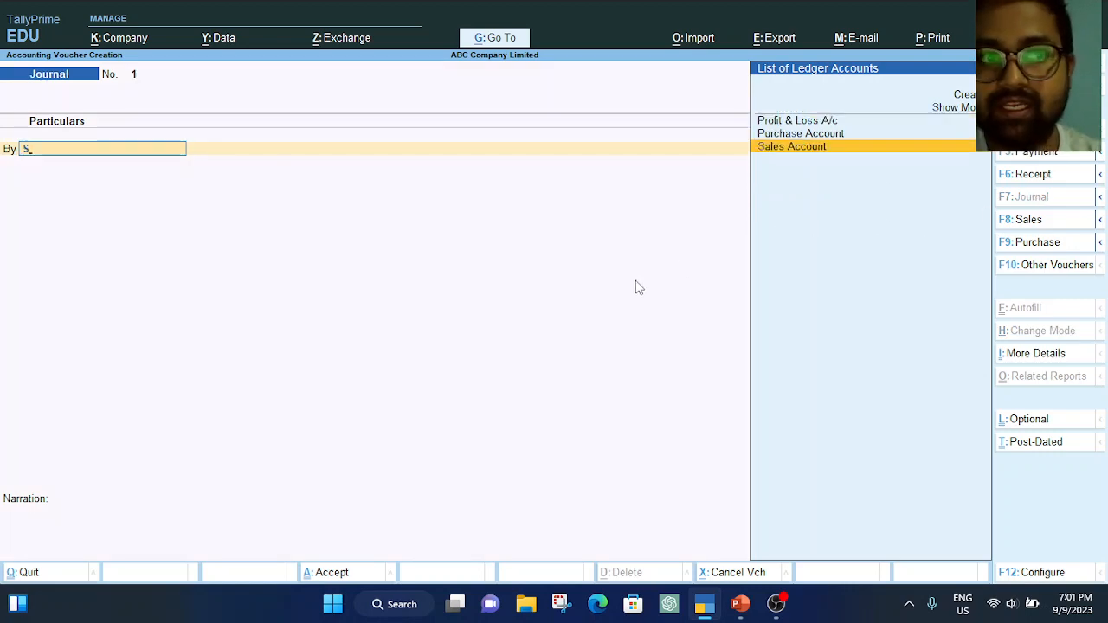
pyautogui.press('BackSpace')
pyautogui.press('BackSpace')
pyautogui.press('BackSpace')
pyautogui.press('BackSpace')
pyautogui.press('BackSpace')
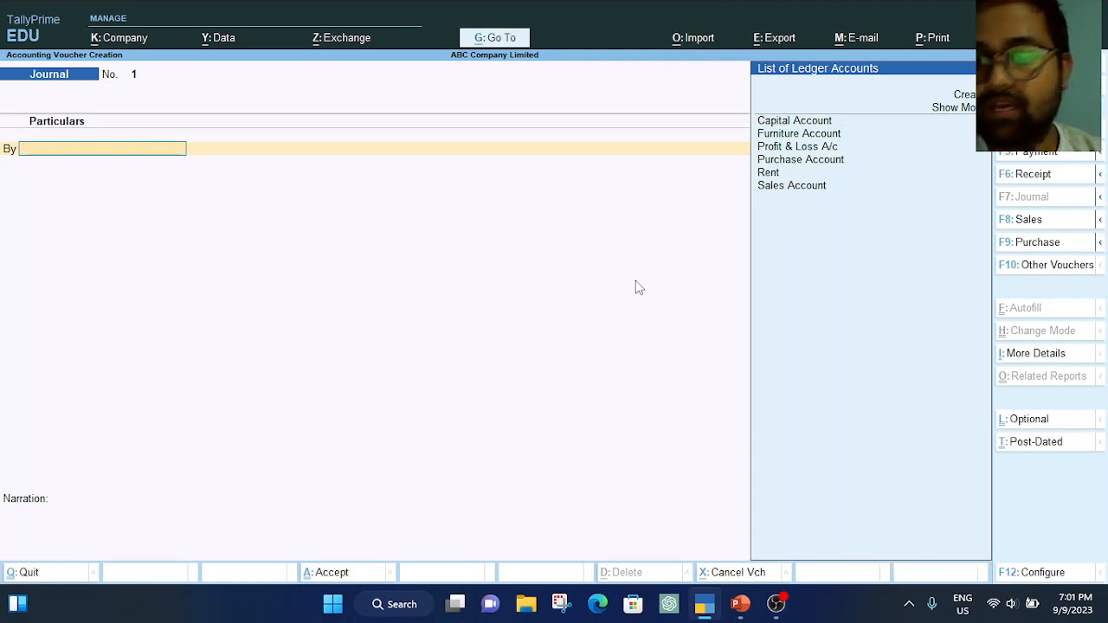
# Start a new ledger named Depreciation from the debit line of the Journal voucher, leaving the alias blank
pyautogui.press('Up')
pyautogui.press('Return')
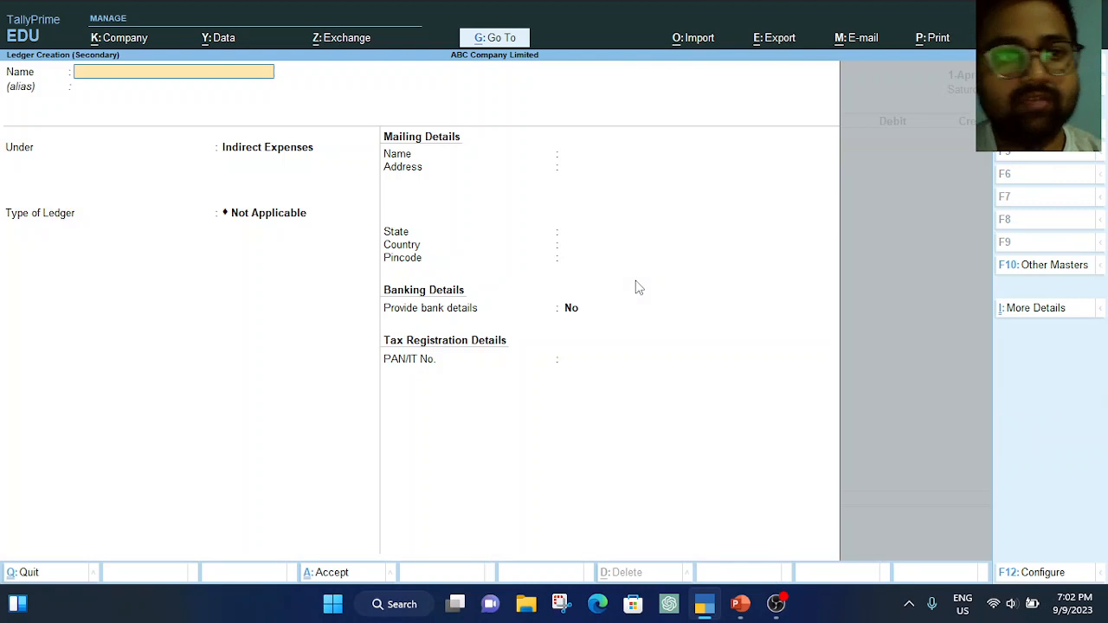
pyautogui.write('Depre')
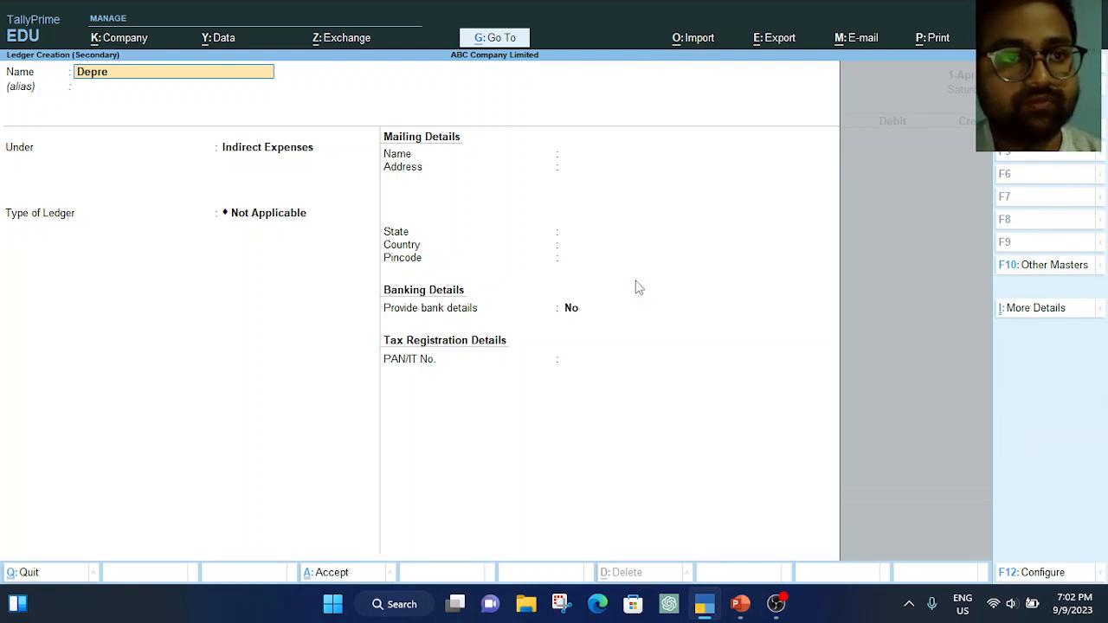
pyautogui.write('ciation')
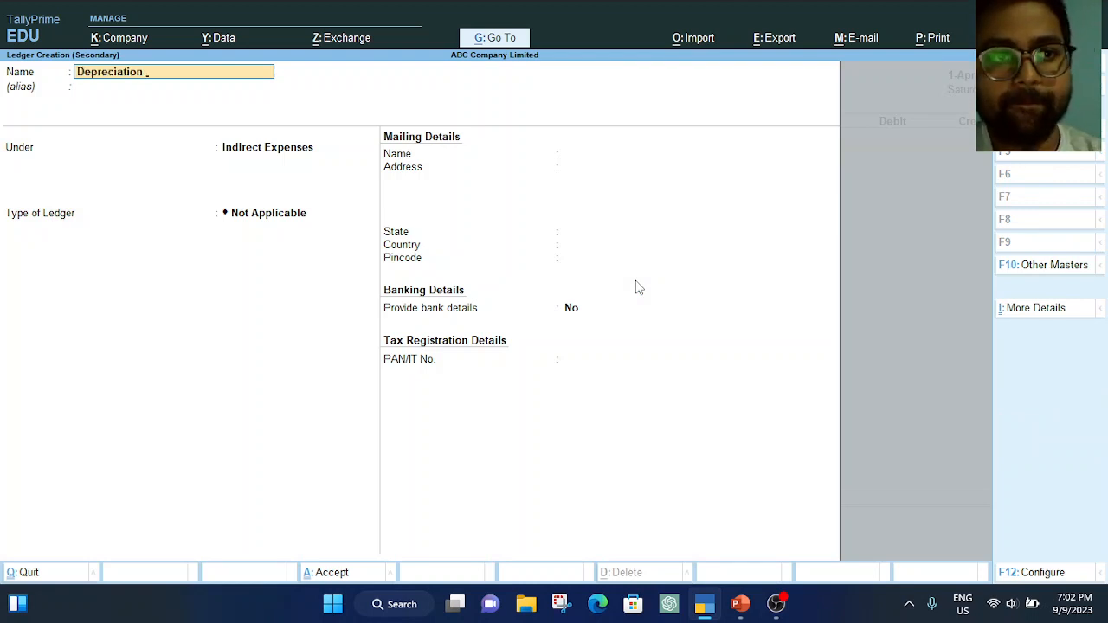
pyautogui.press('Return')
pyautogui.press('Return')
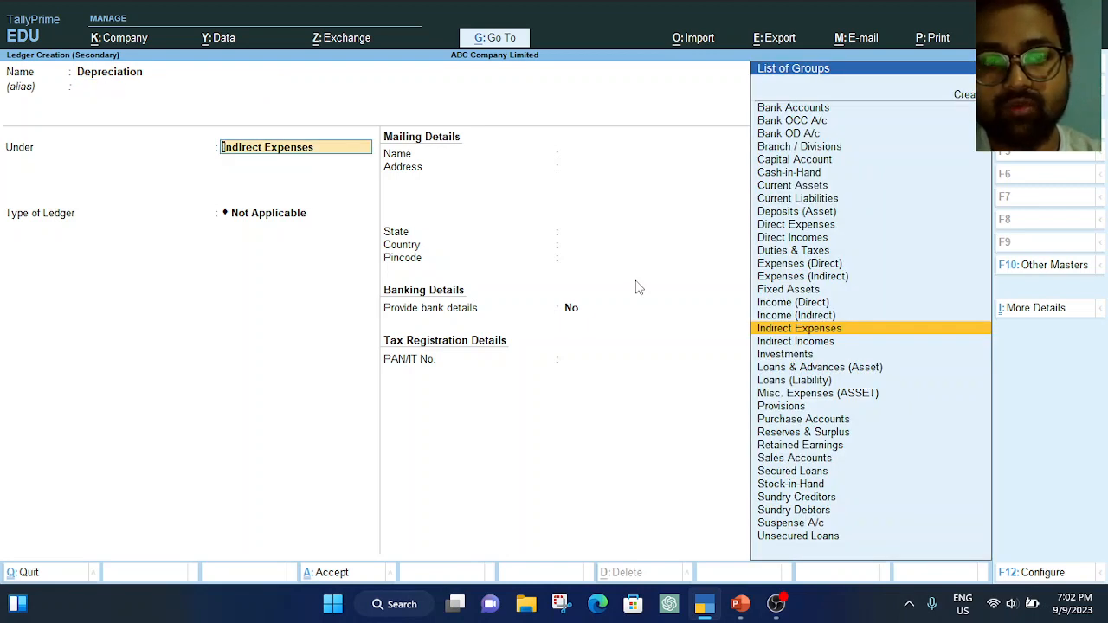
# Place the Depreciation ledger under Indirect Expenses, keep its ledger type Not Applicable, and save it as the debited ledger
pyautogui.write('Indi')
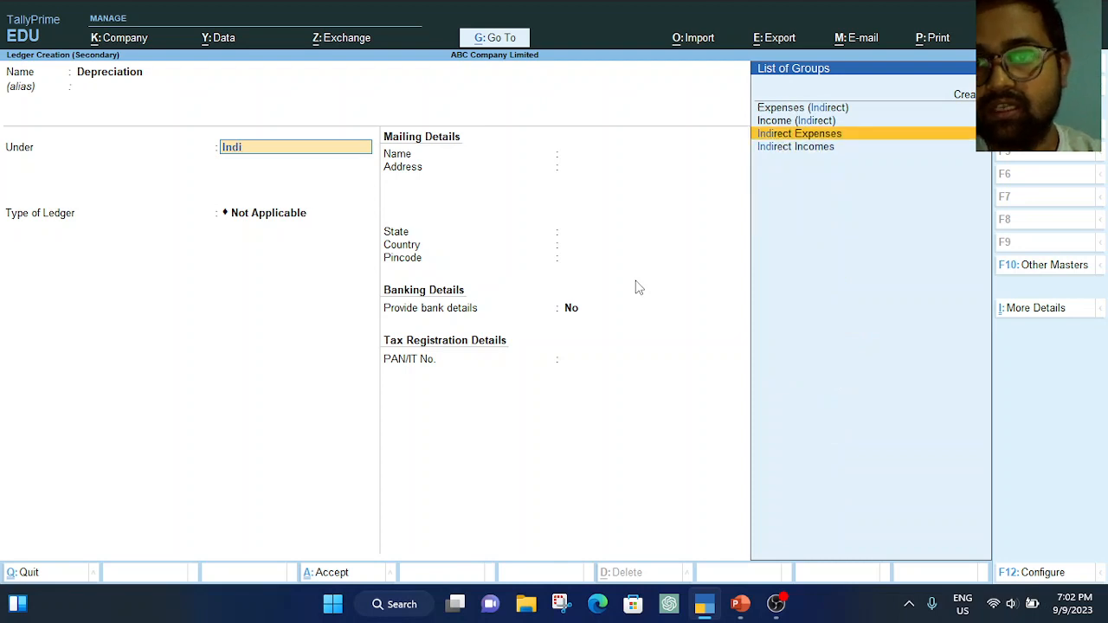
pyautogui.press('Down')
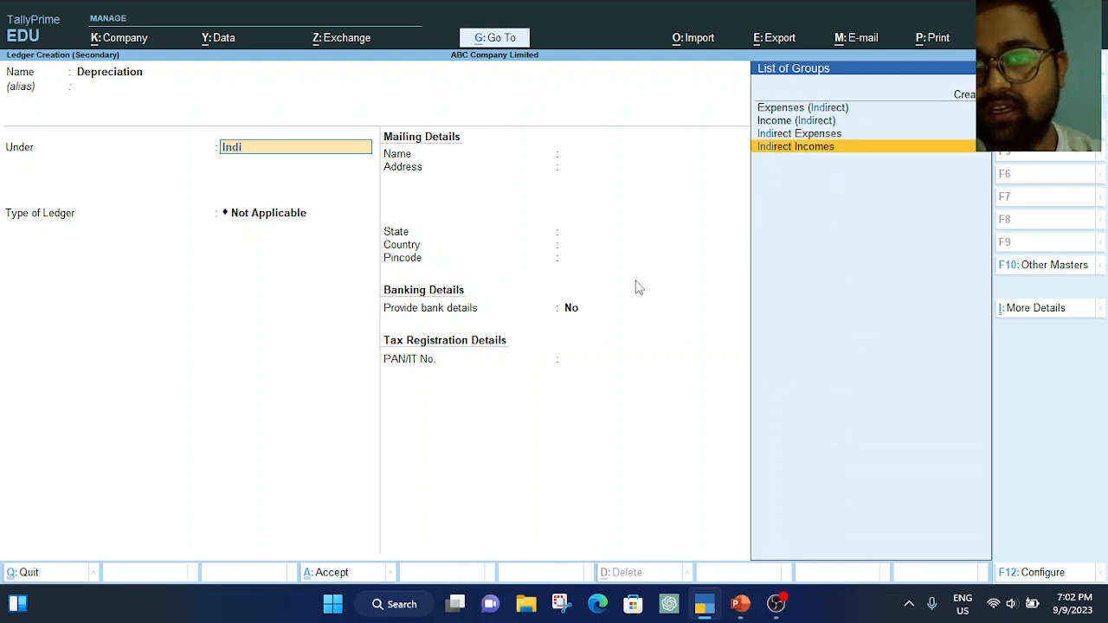
pyautogui.press('Up')
pyautogui.press('Return')
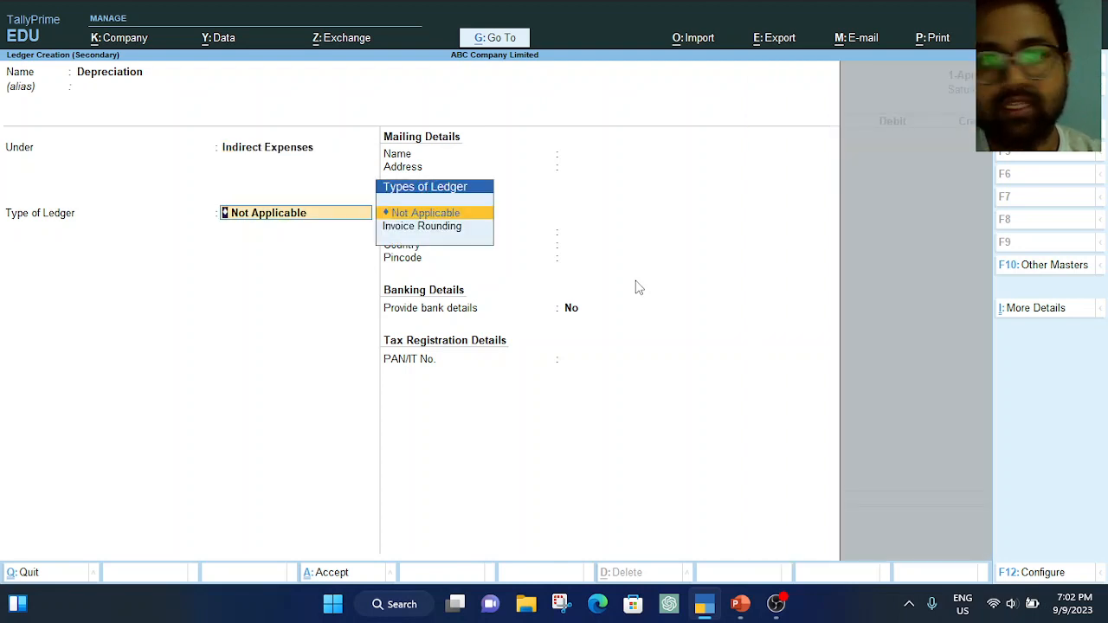
pyautogui.press('Return')
pyautogui.press('Return')
pyautogui.press('Return')
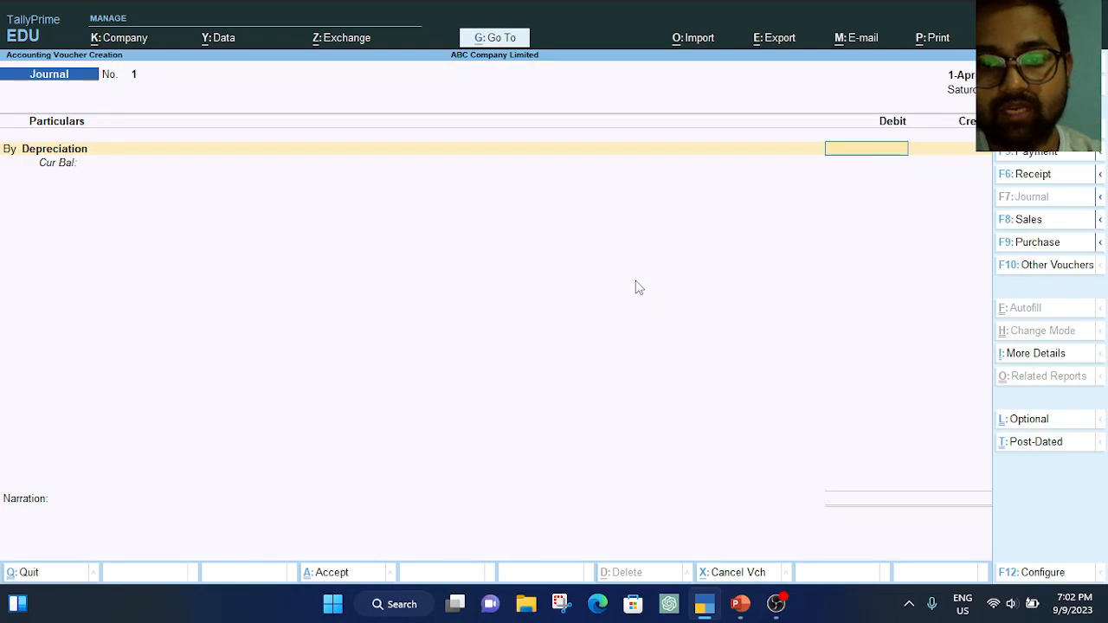
# Set the Depreciation debit to 100.00 and credit Furniture Account with 100.00 in the Journal voucher
pyautogui.write('100')
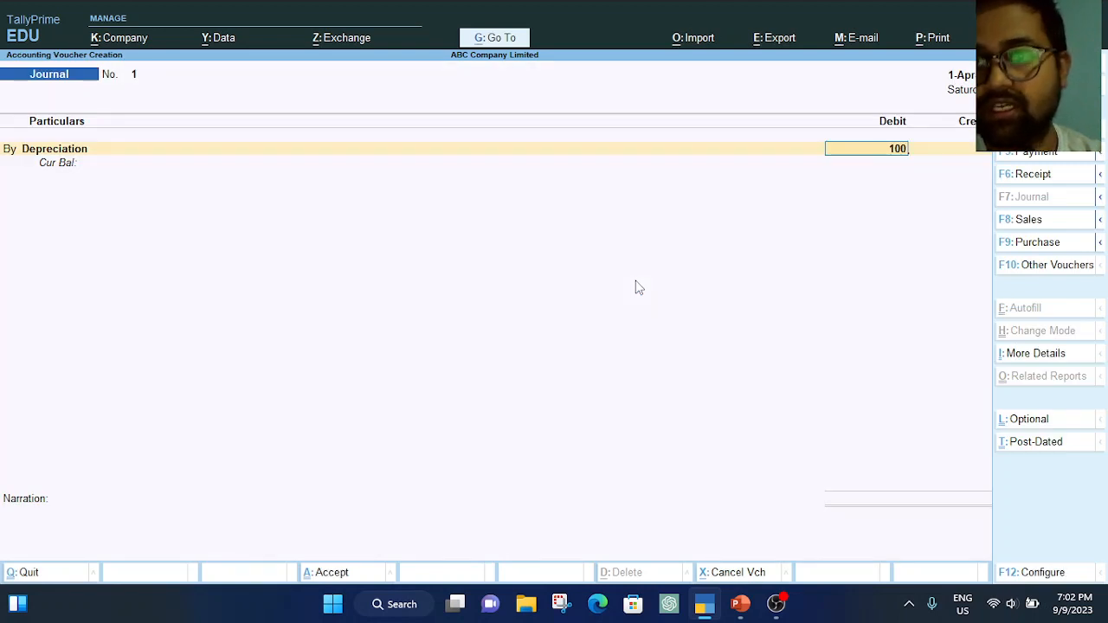
pyautogui.press('Return')
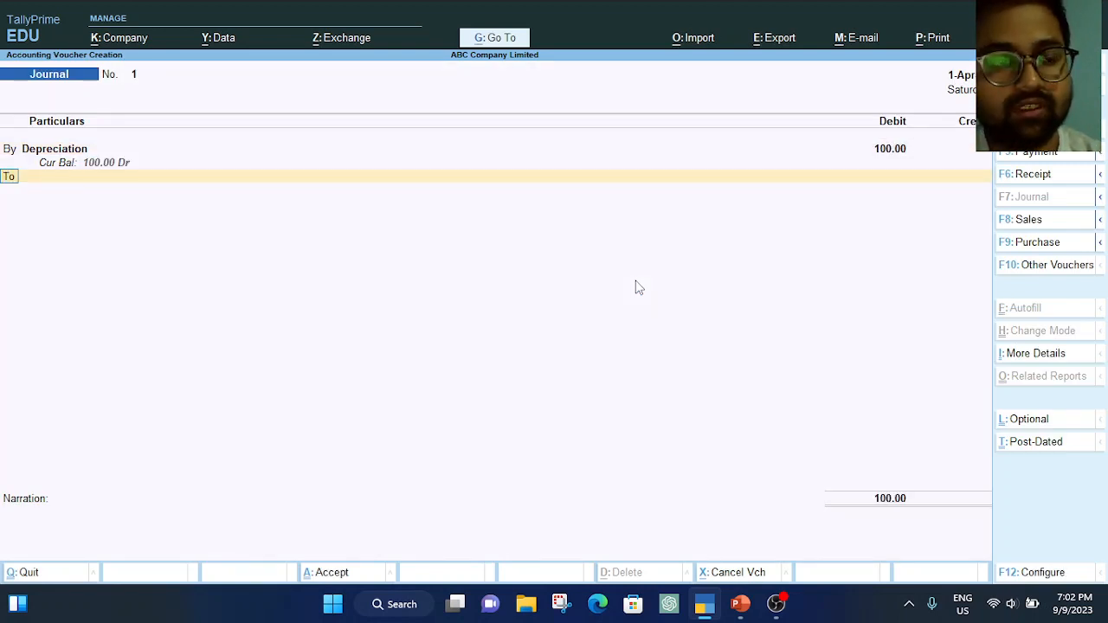
pyautogui.press('Return')
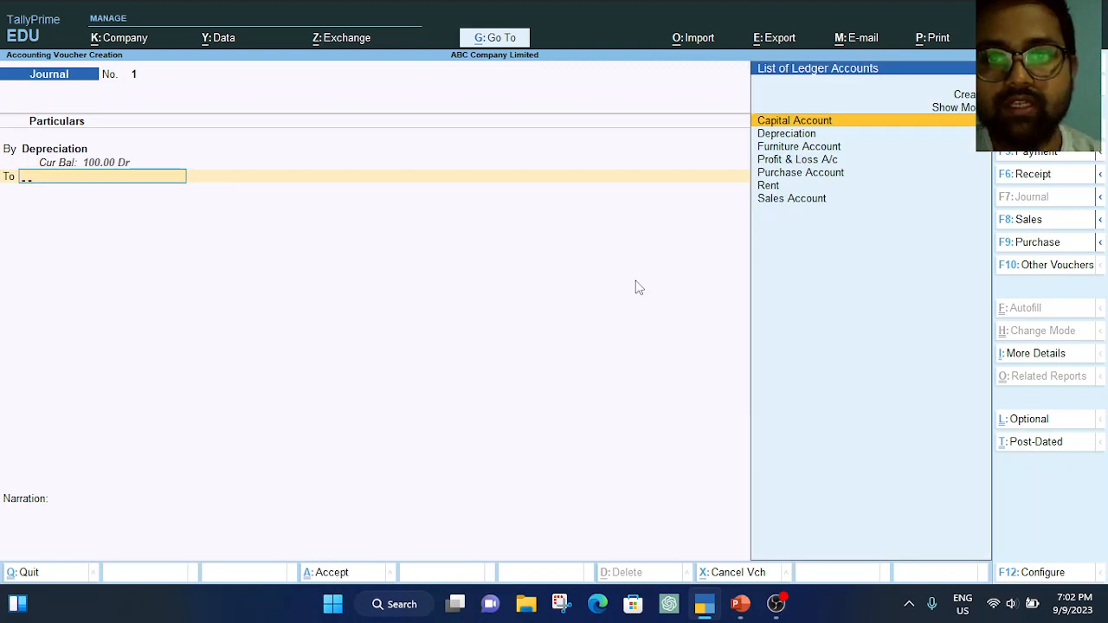
pyautogui.write('Fi')
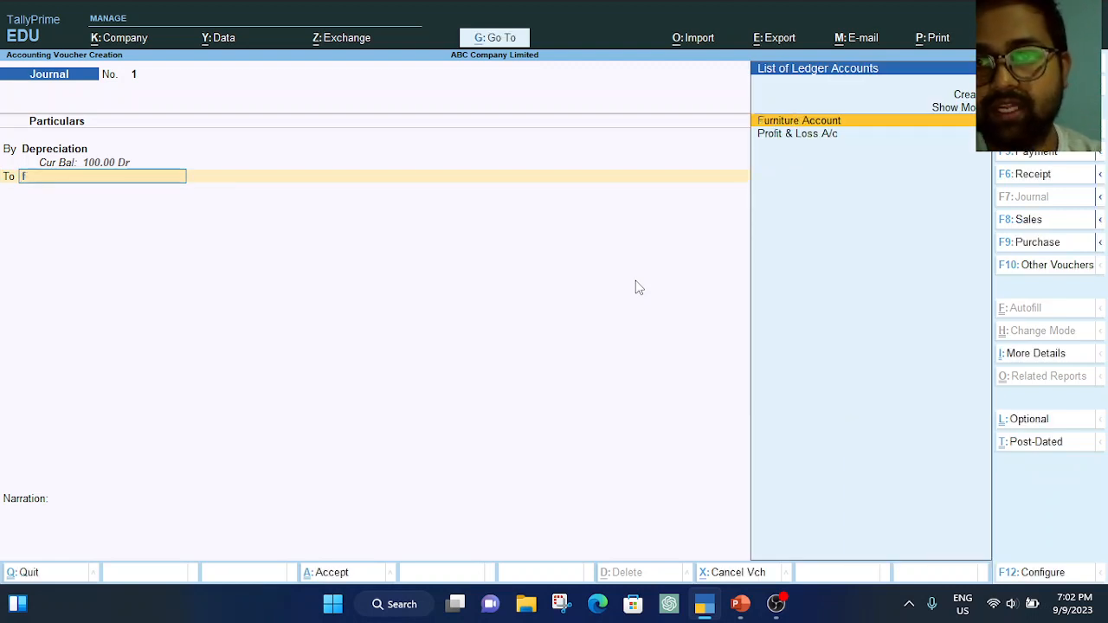
pyautogui.press('Return')
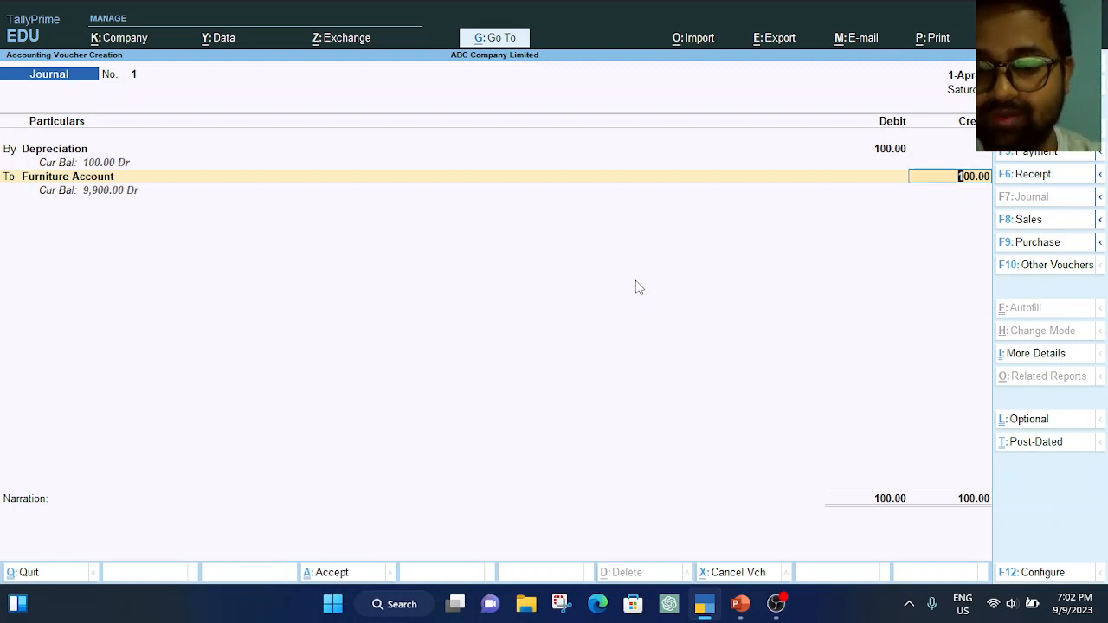
pyautogui.press('Return')
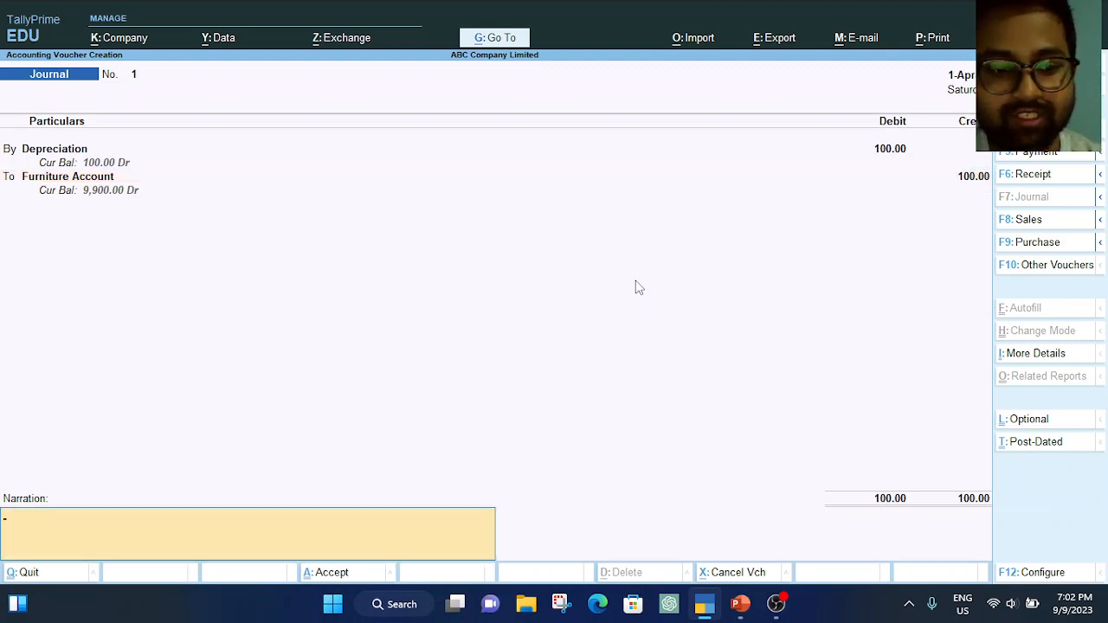
# Enter the narration "Depreciation charged on Furniture for May" in the Journal voucher
pyautogui.write('Depre')
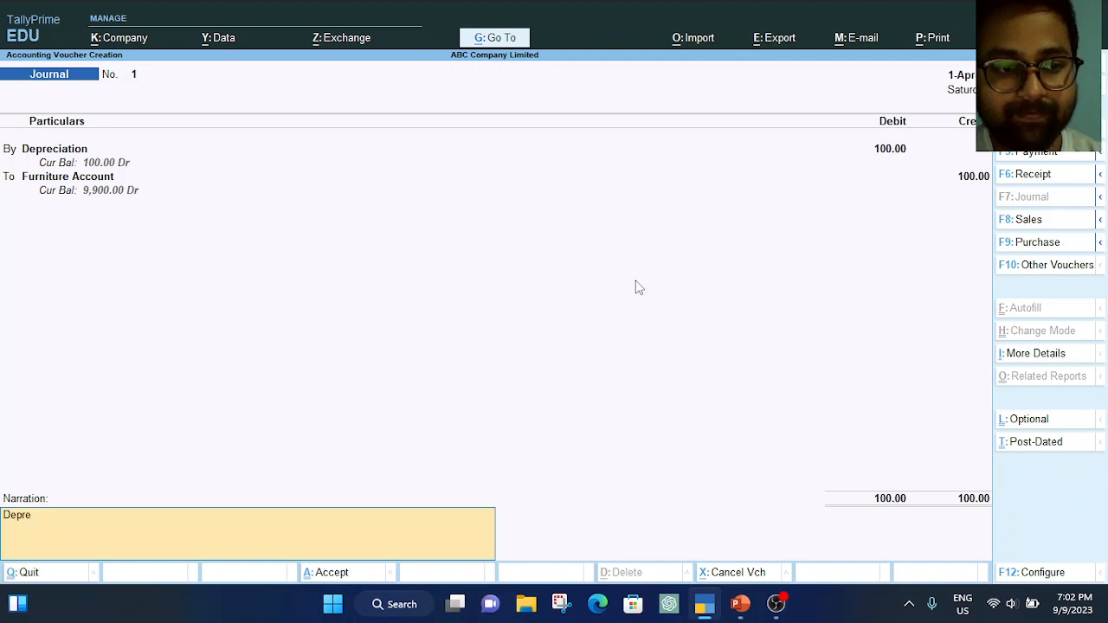
pyautogui.write('ciation cha')
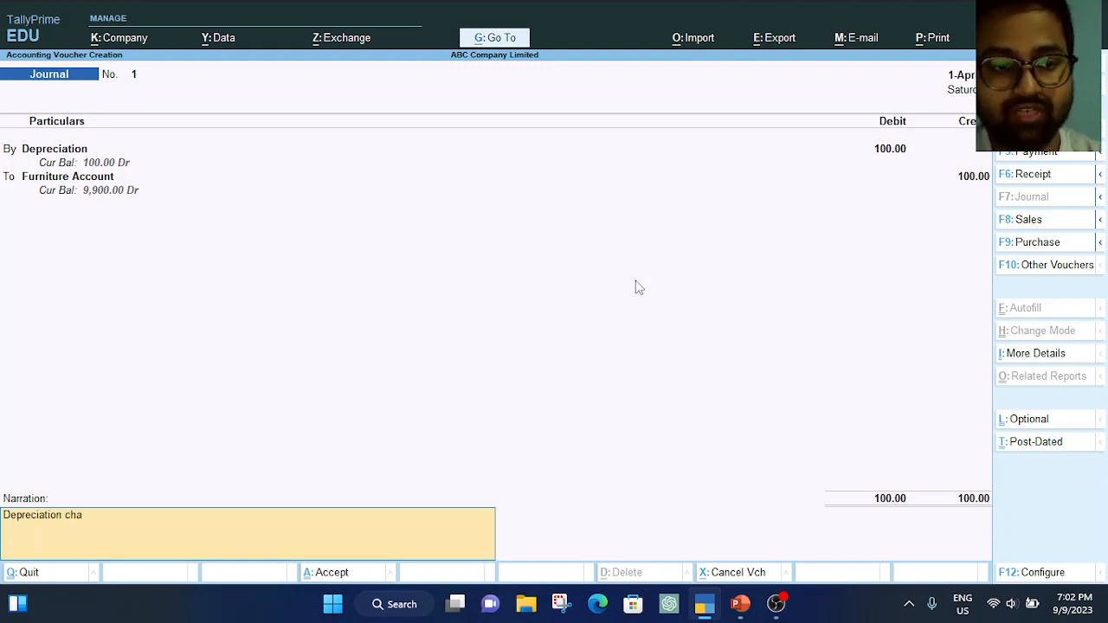
pyautogui.press('BackSpace')
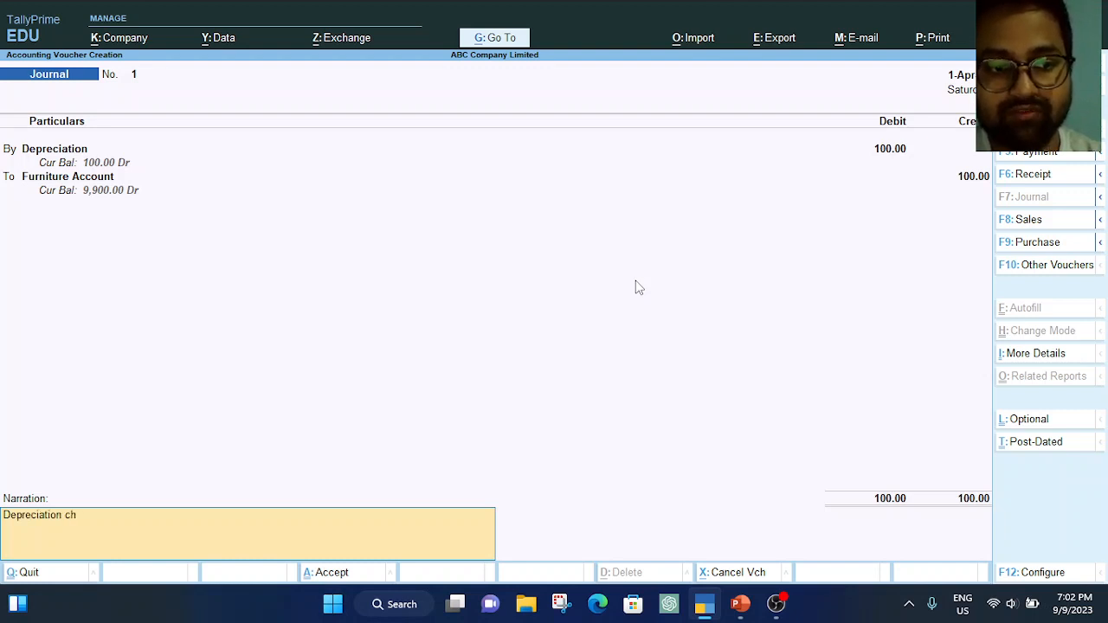
pyautogui.write('arger')
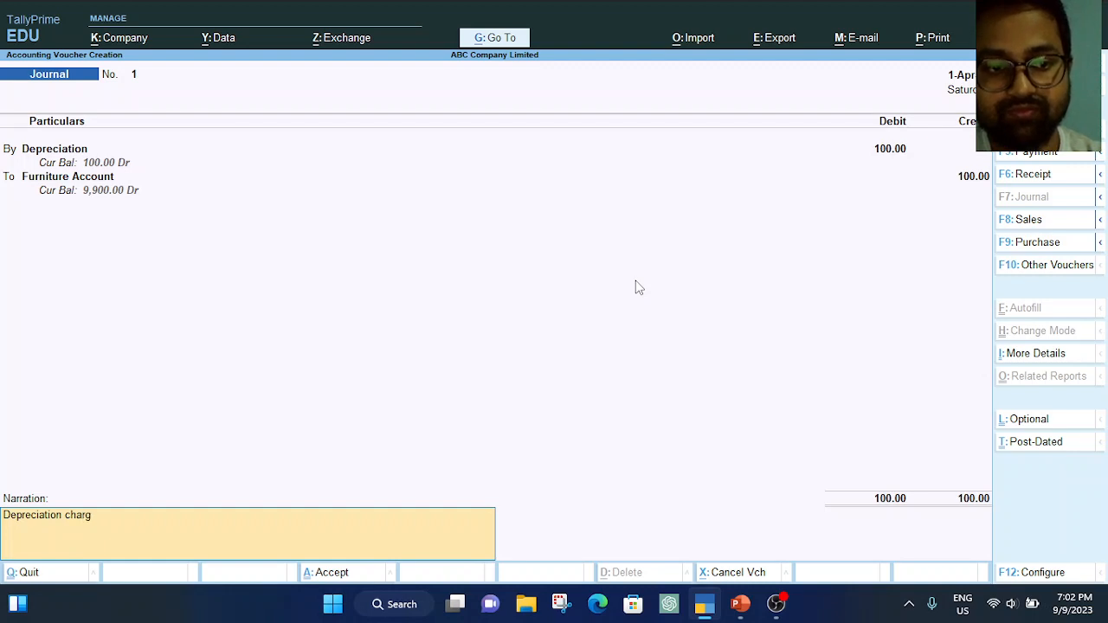
pyautogui.press('BackSpace')
pyautogui.write('d o')
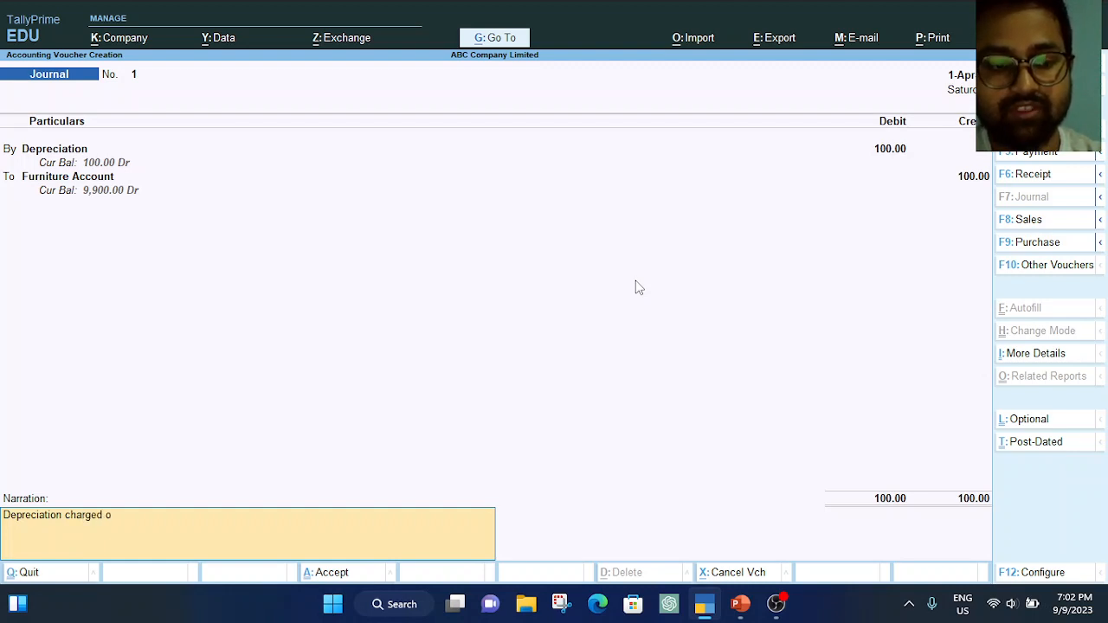
pyautogui.write('n Fur')
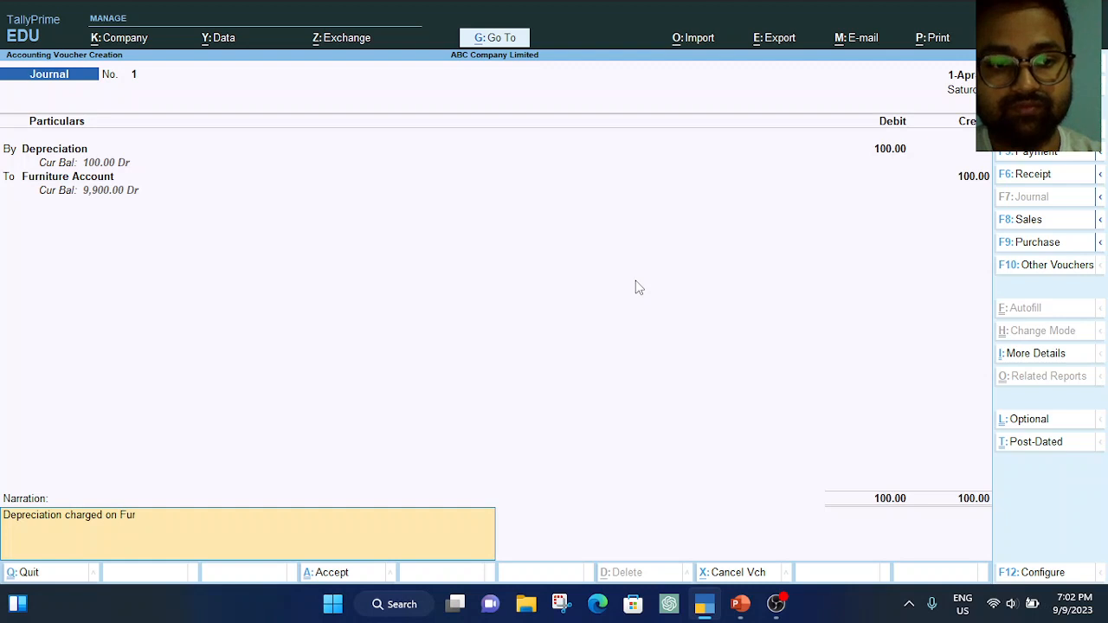
pyautogui.write('niture')
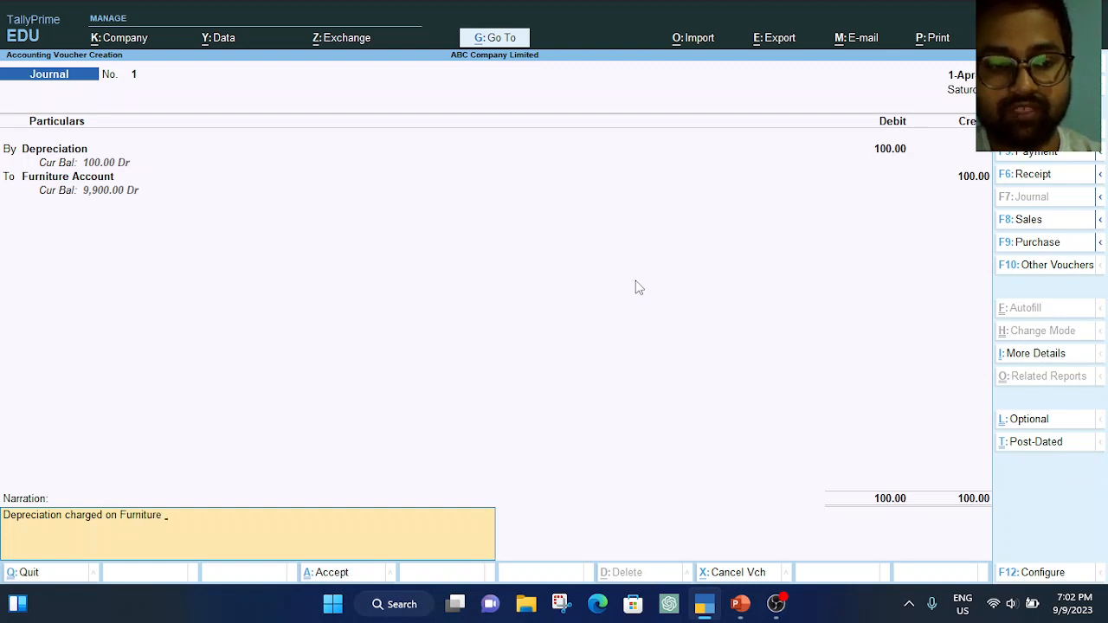
pyautogui.write(' for May')
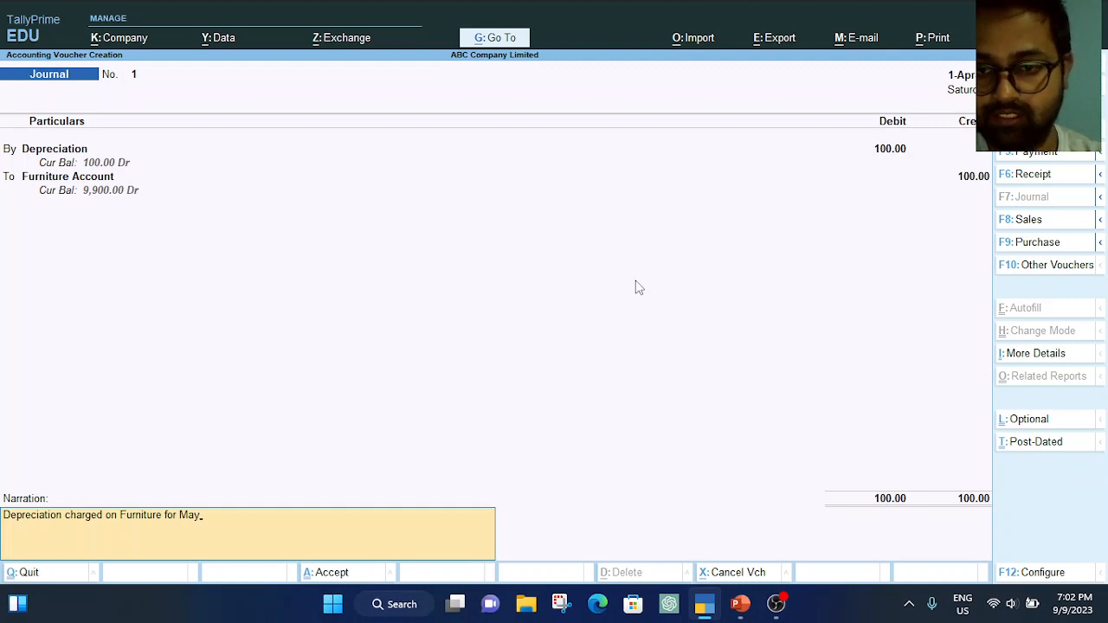
# Accept and save the furniture depreciation Journal voucher
pyautogui.press('Return')
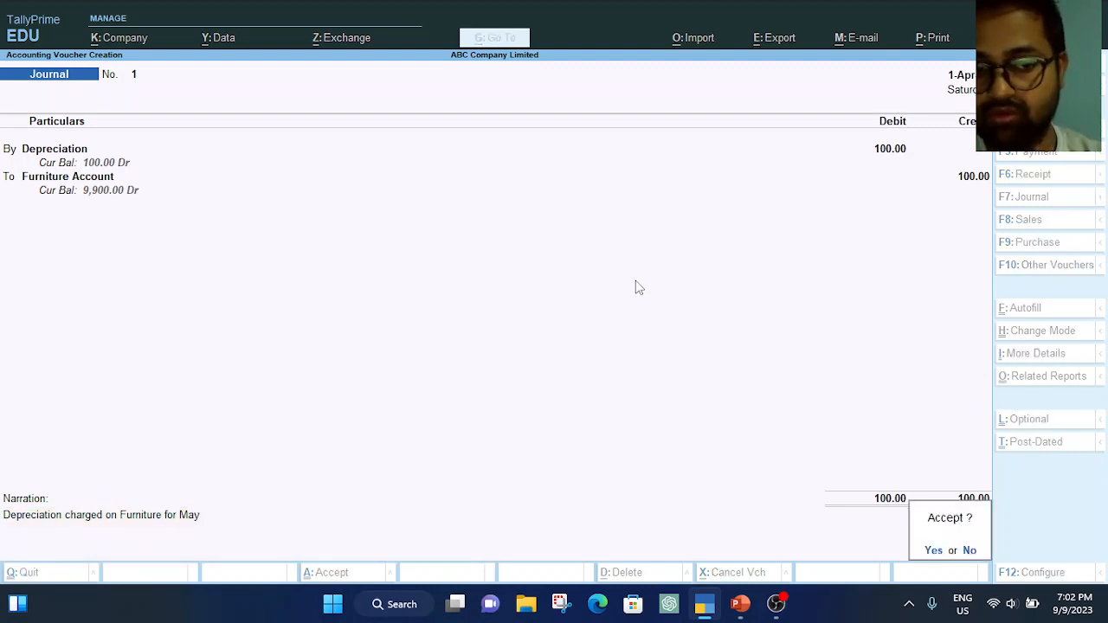
pyautogui.press('Return')
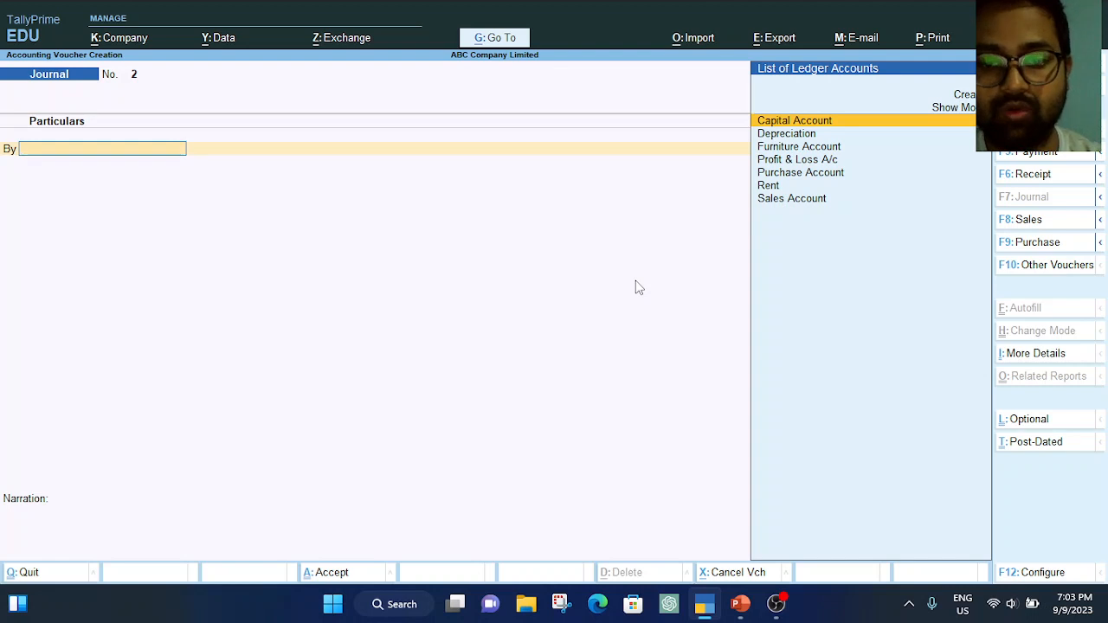
# Check the May transactions on the Journal Entry slide in PowerPoint, and return to TallyPrime
pyautogui.click(705, 608)
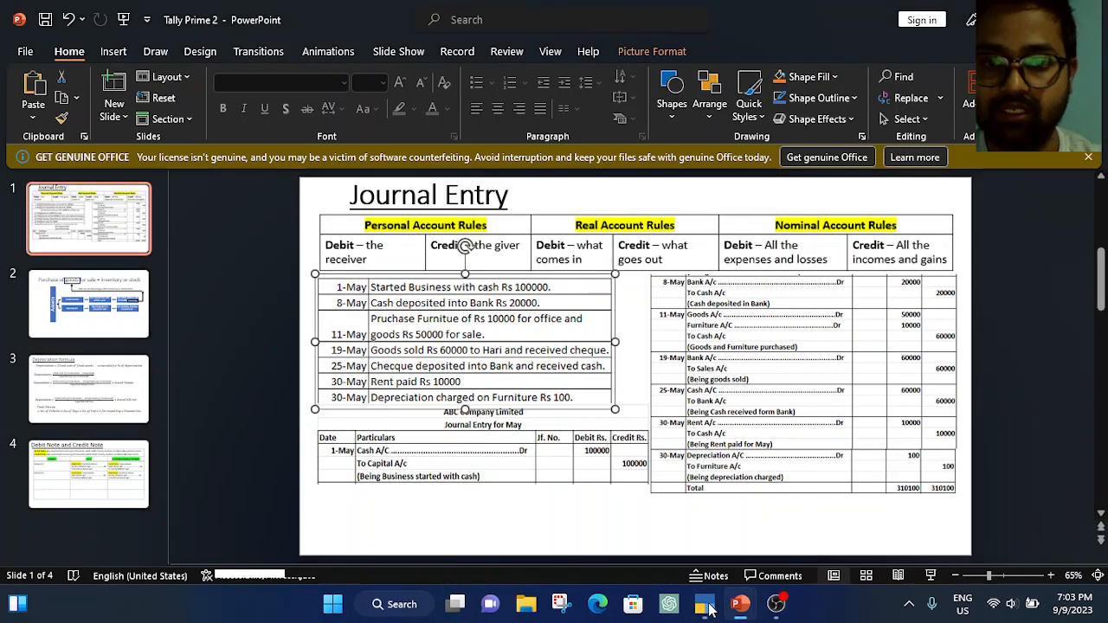
pyautogui.click(703, 526)
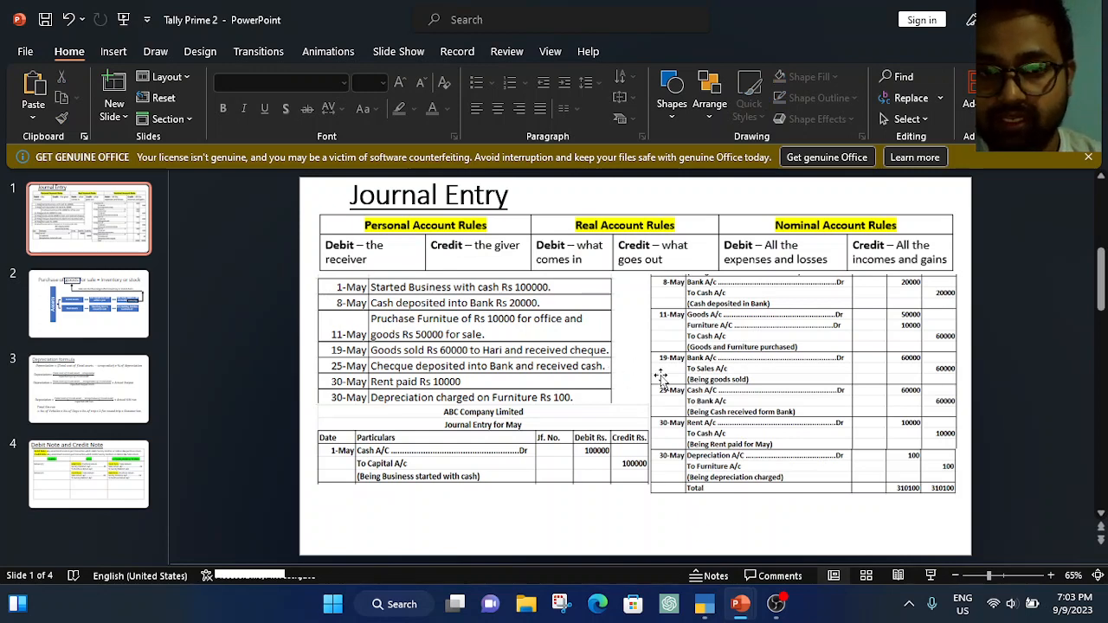
pyautogui.click(704, 611)
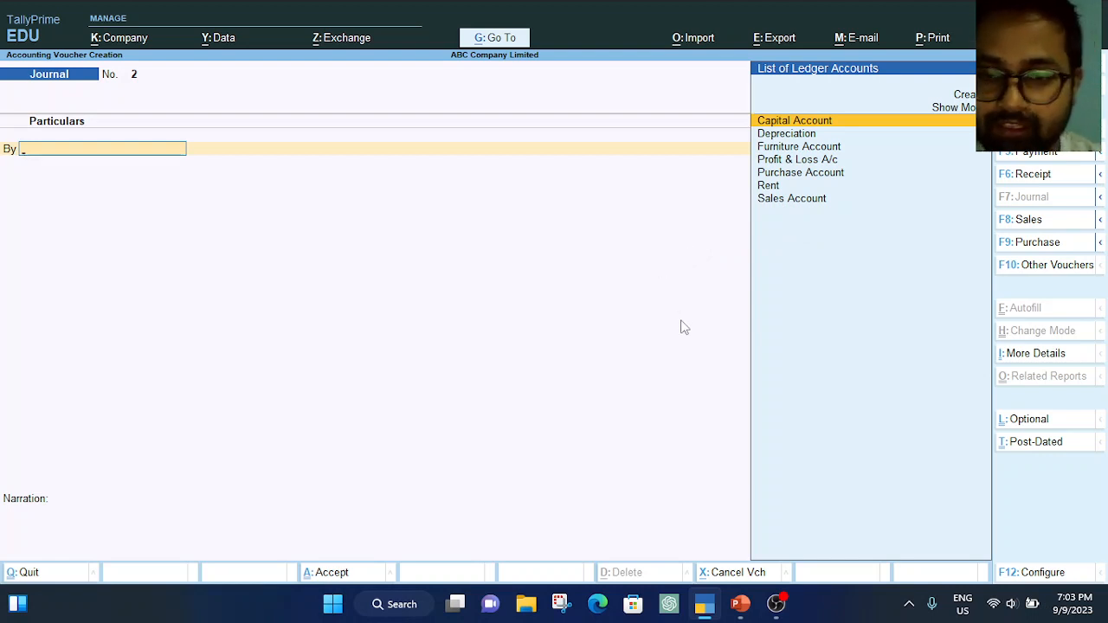
# Quit the blank Journal voucher and open the company's Balance Sheet report
pyautogui.press('Escape')
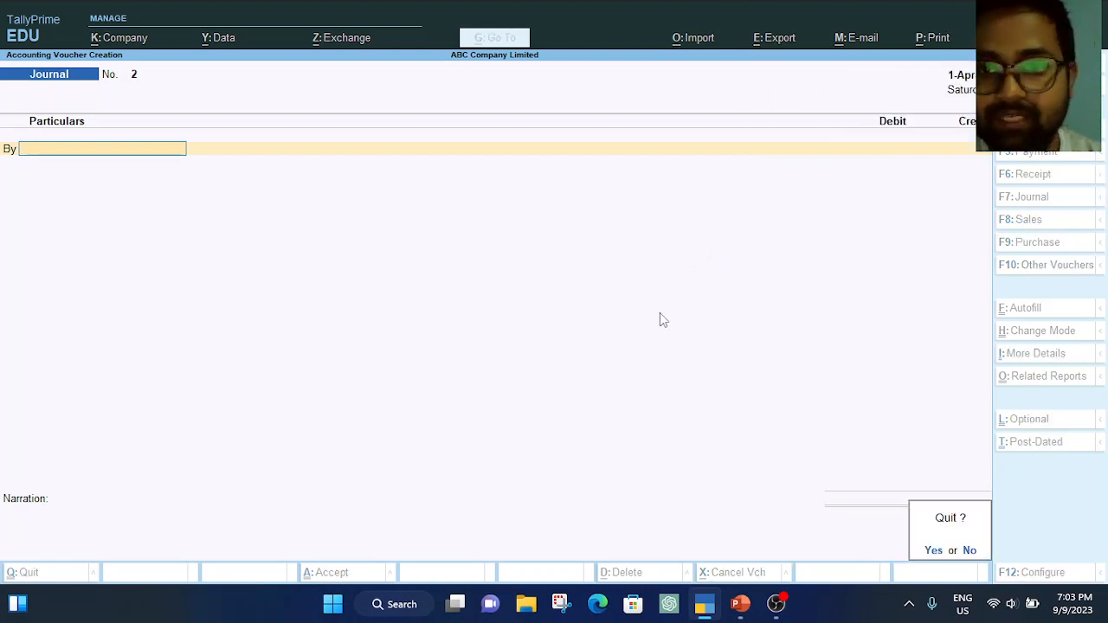
pyautogui.press('y')
pyautogui.press('Down')
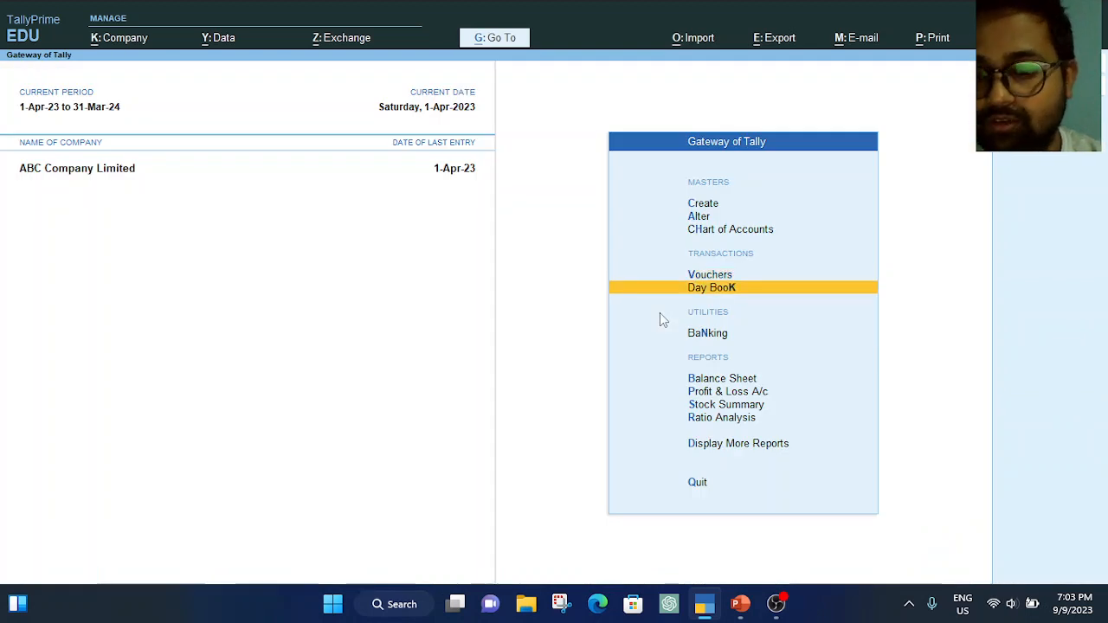
pyautogui.press('Down')
pyautogui.press('Down')
pyautogui.press('Down')
pyautogui.press('Up')
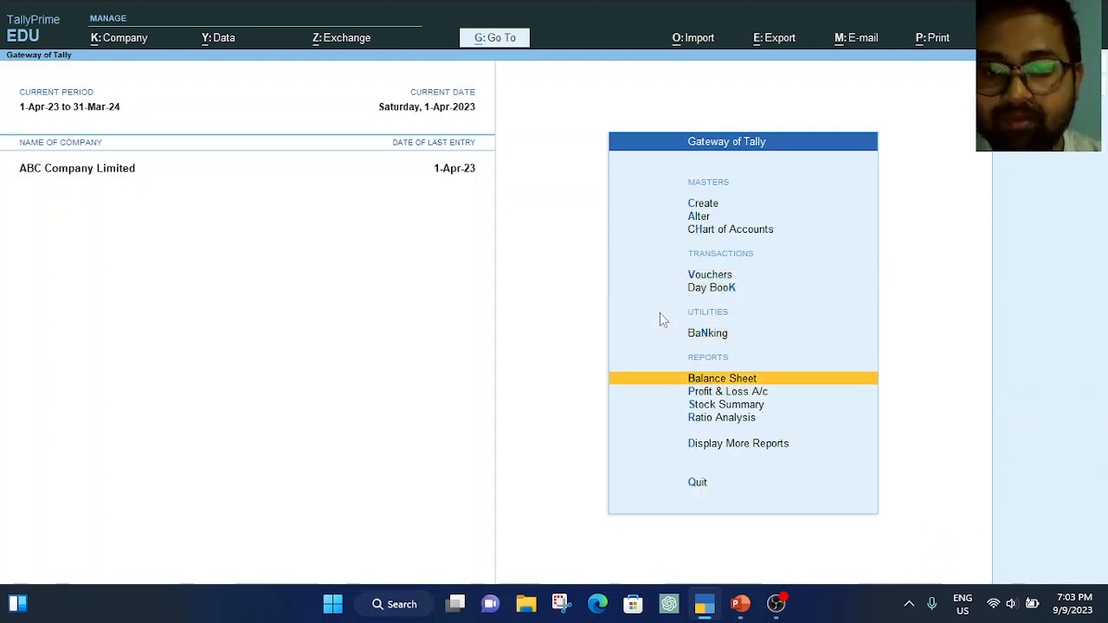
pyautogui.press('Return')
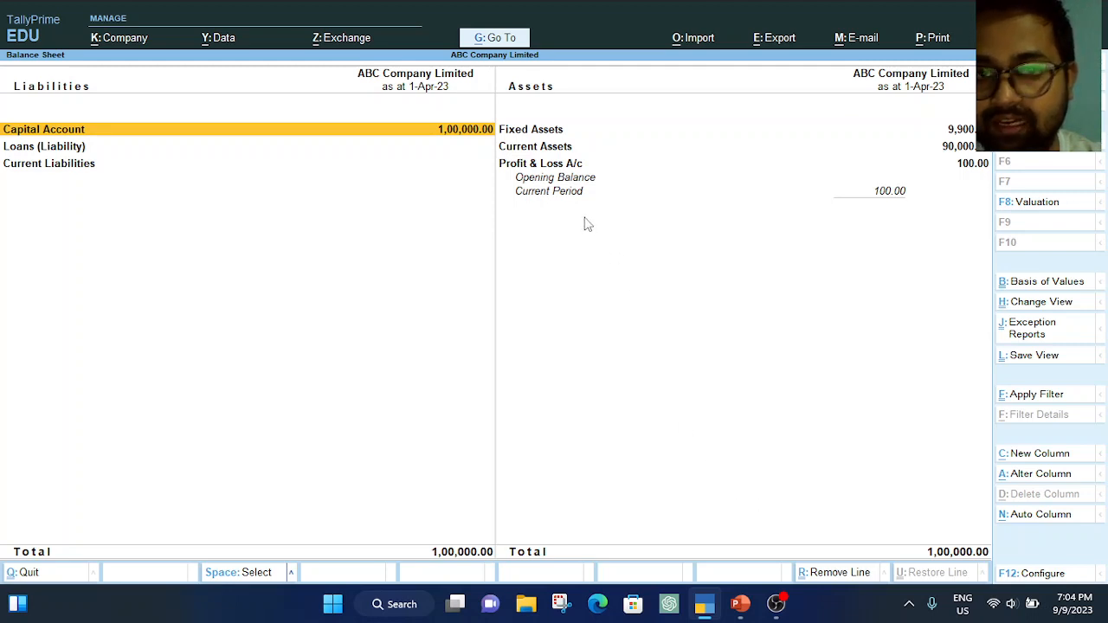
# Examine the group summaries of Capital Account and Fixed Assets from the Balance Sheet
pyautogui.click(364, 128)
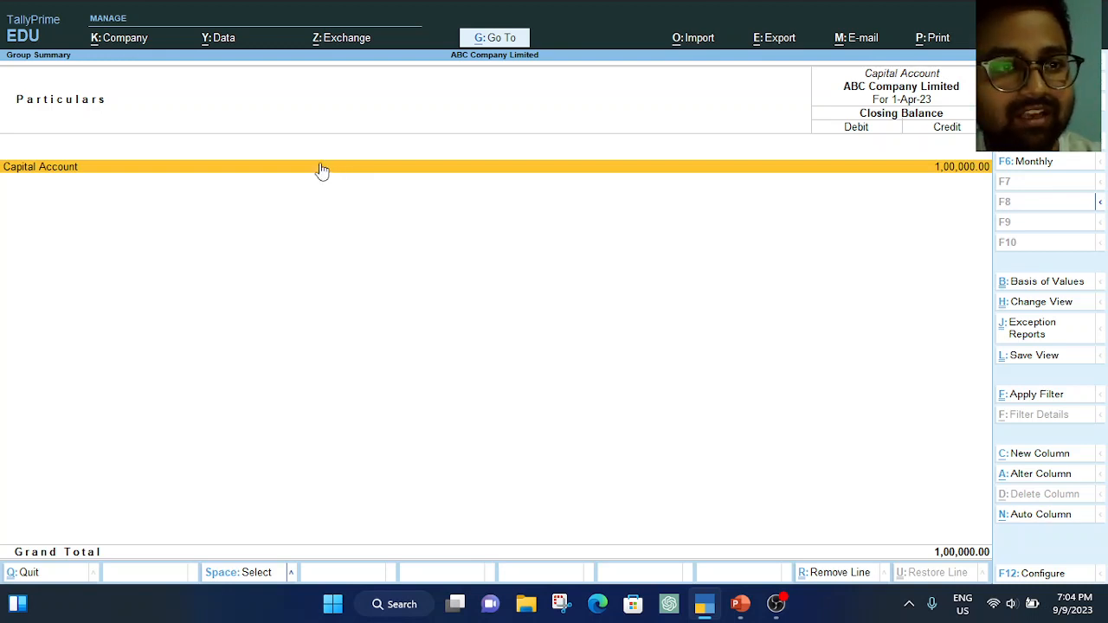
pyautogui.press('Escape')
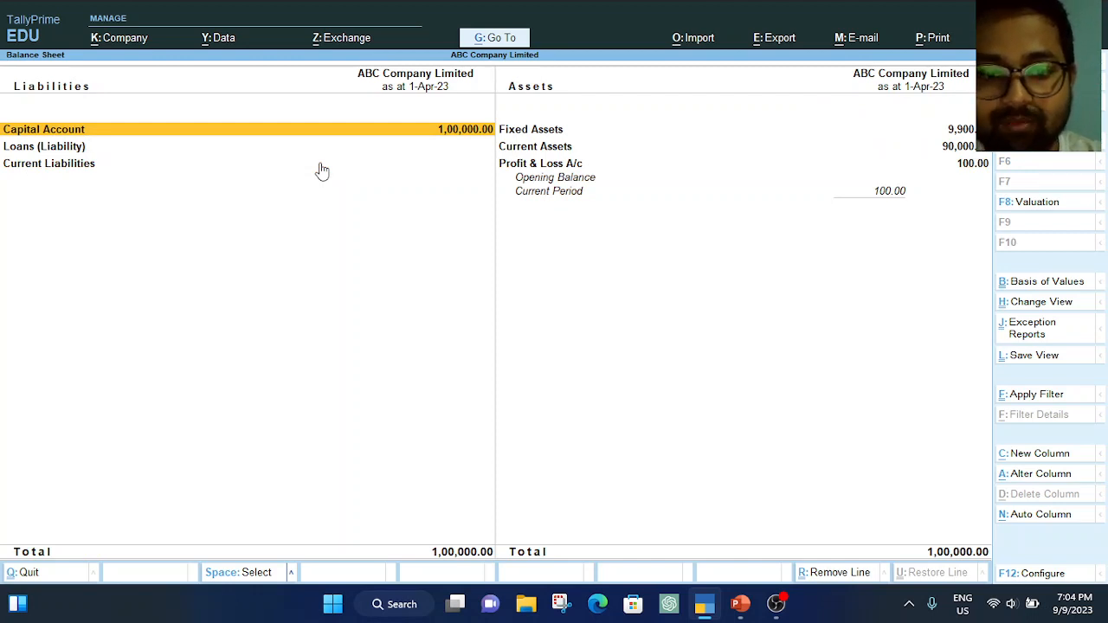
pyautogui.press('Down')
pyautogui.press('Up')
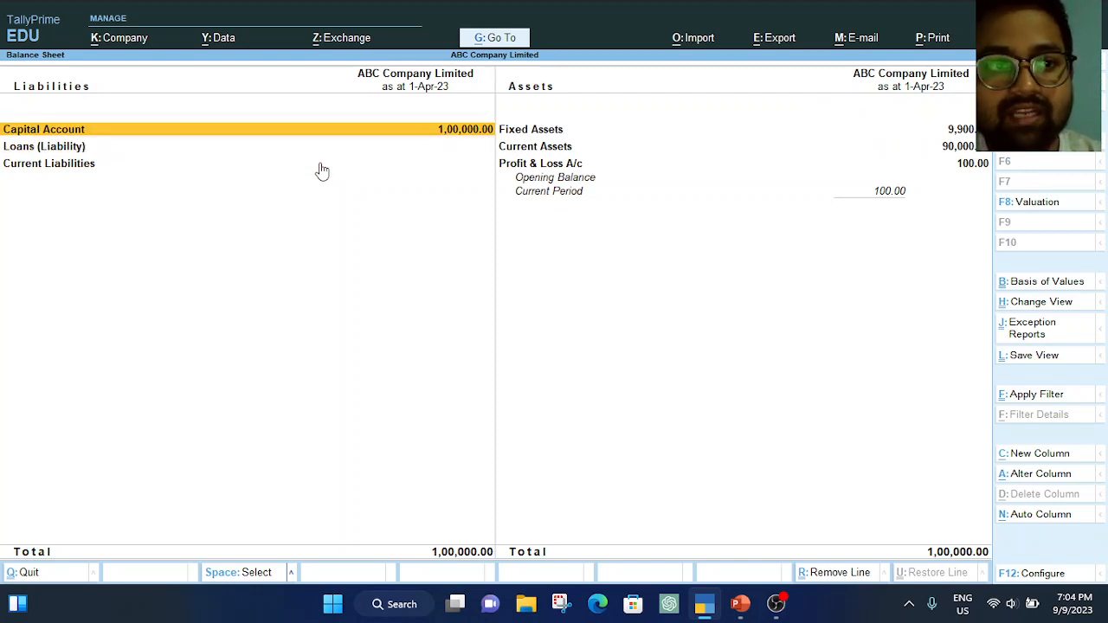
pyautogui.press('Right')
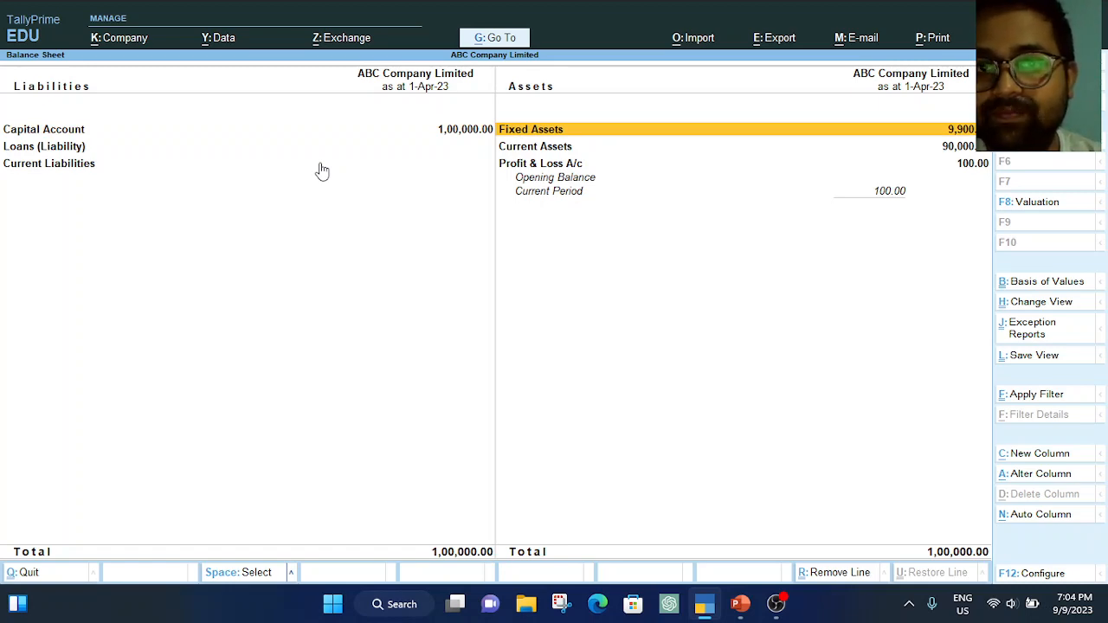
pyautogui.press('Return')
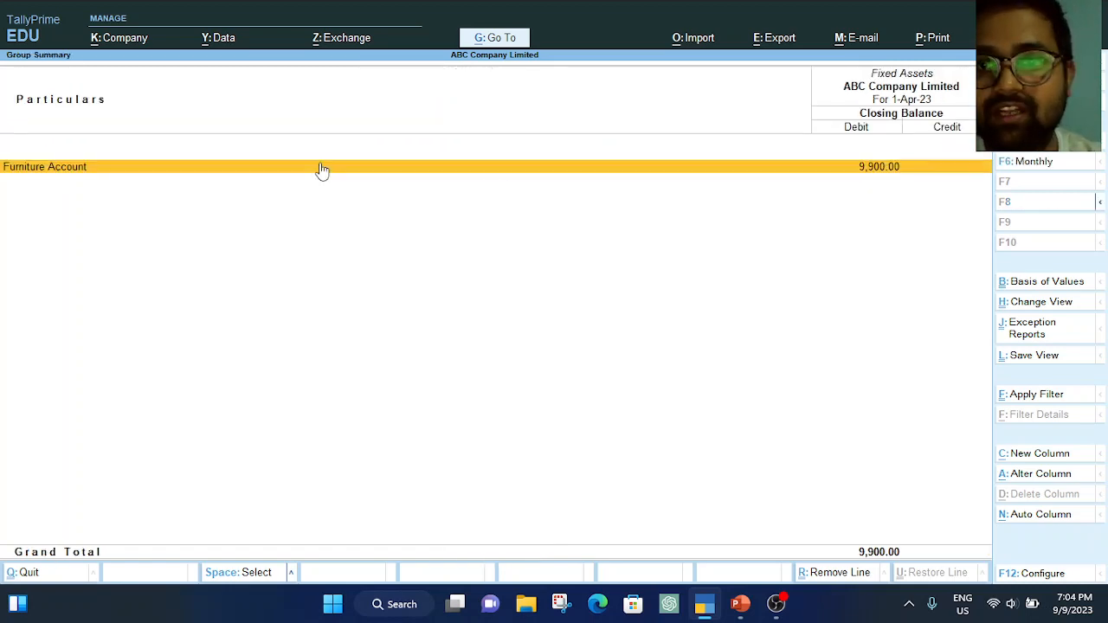
pyautogui.press('Escape')
# Examine the Cash-in-Hand and Bank Accounts balances under Current Assets, and review the asset lines of the Balance Sheet
pyautogui.press('Down')
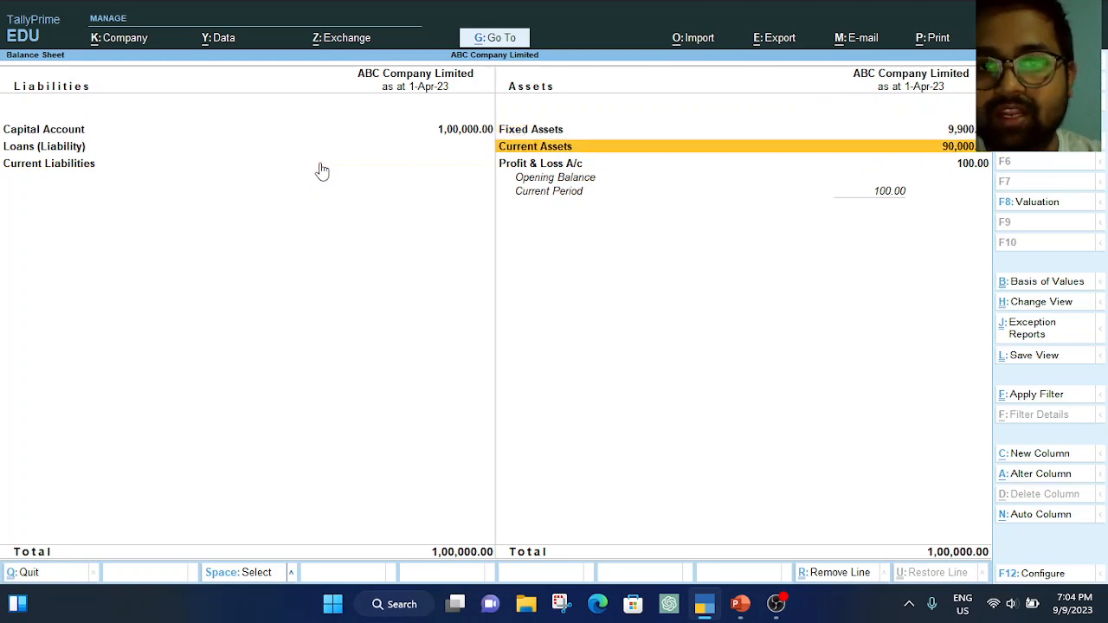
pyautogui.press('Return')
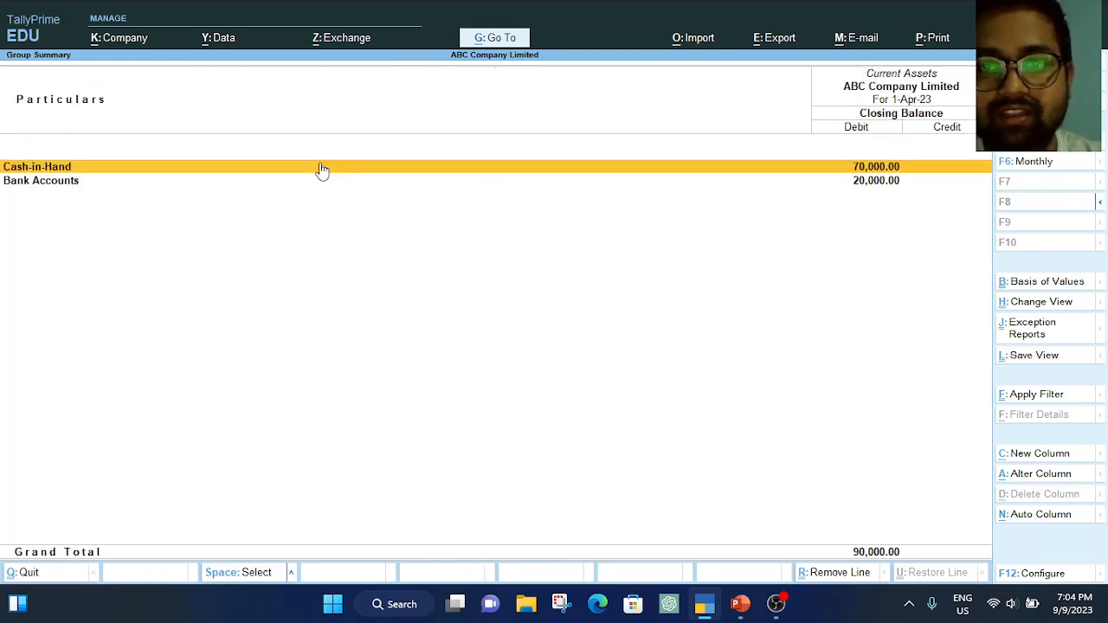
pyautogui.press('Down')
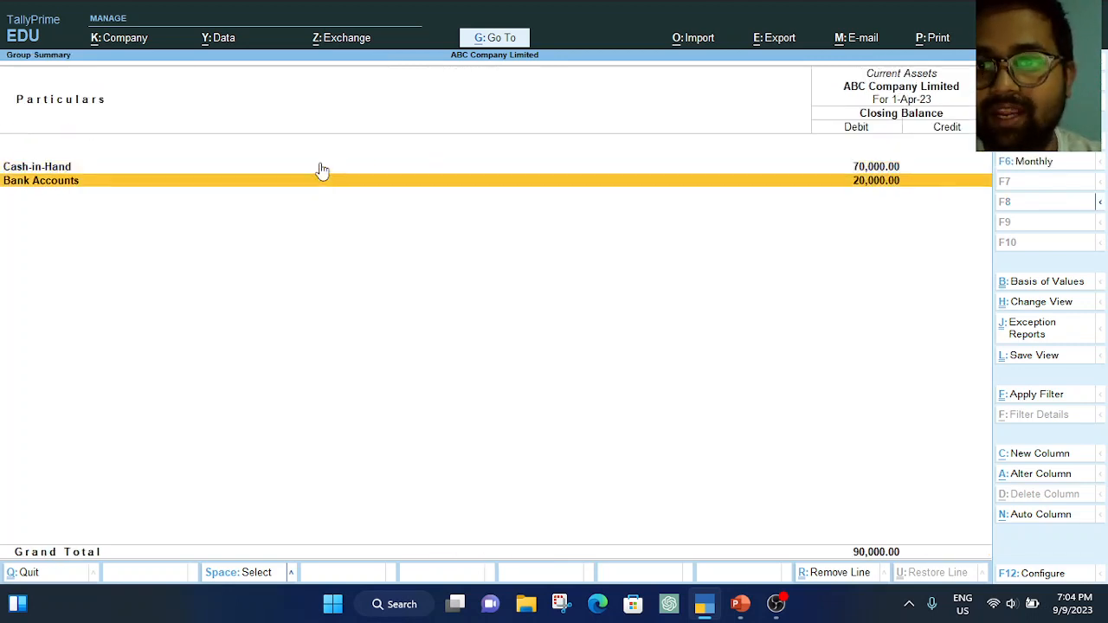
pyautogui.press('Up')
pyautogui.press('Escape')
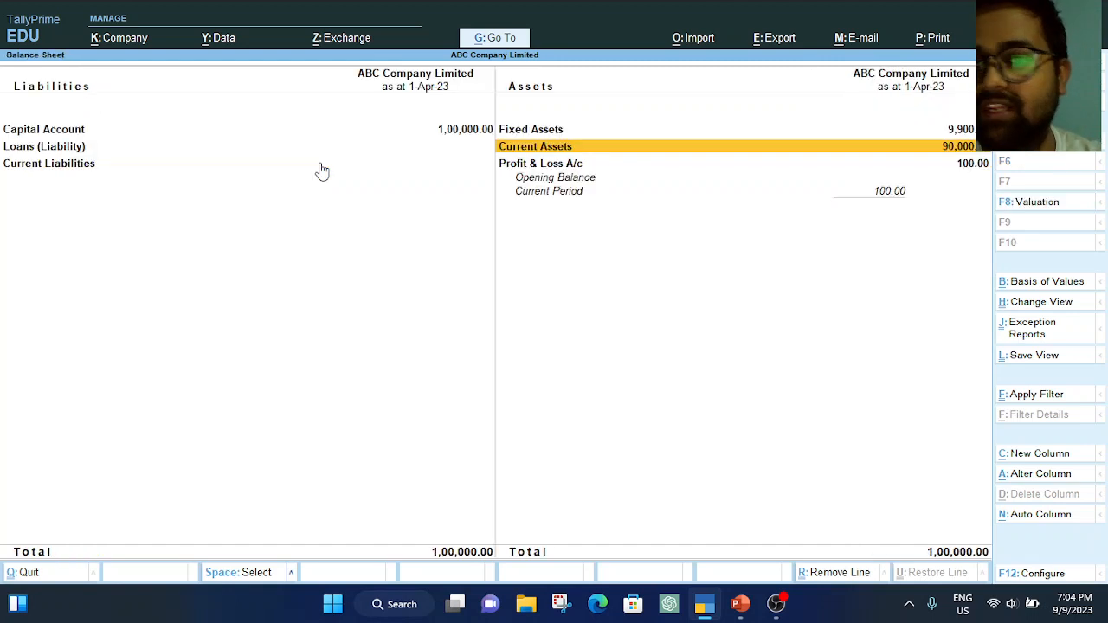
pyautogui.press('Down')
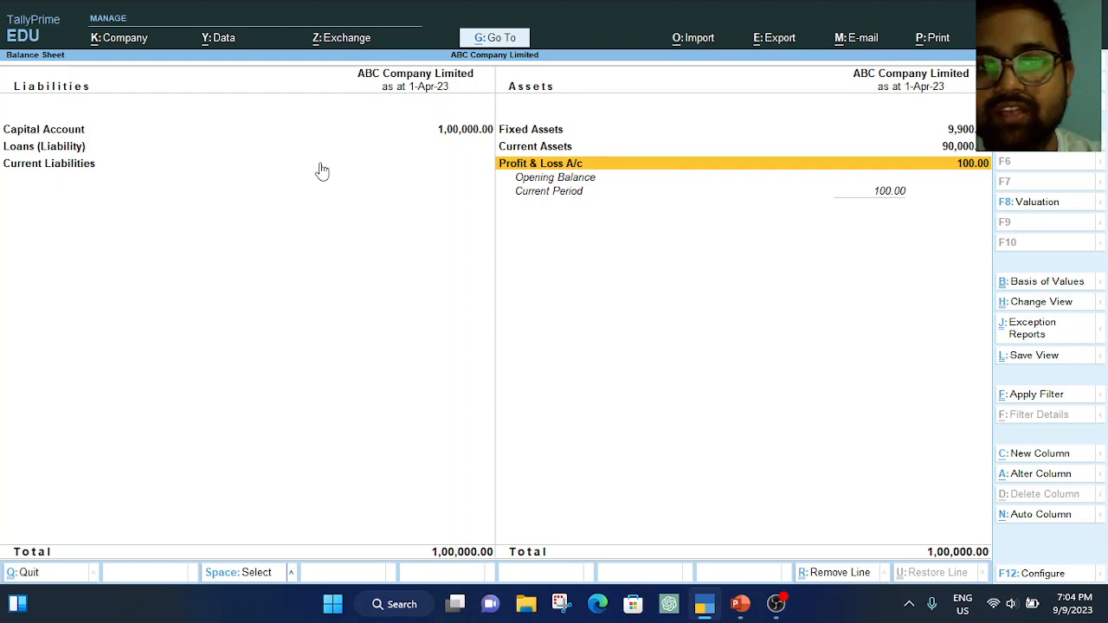
pyautogui.press('Up')
pyautogui.press('Up')
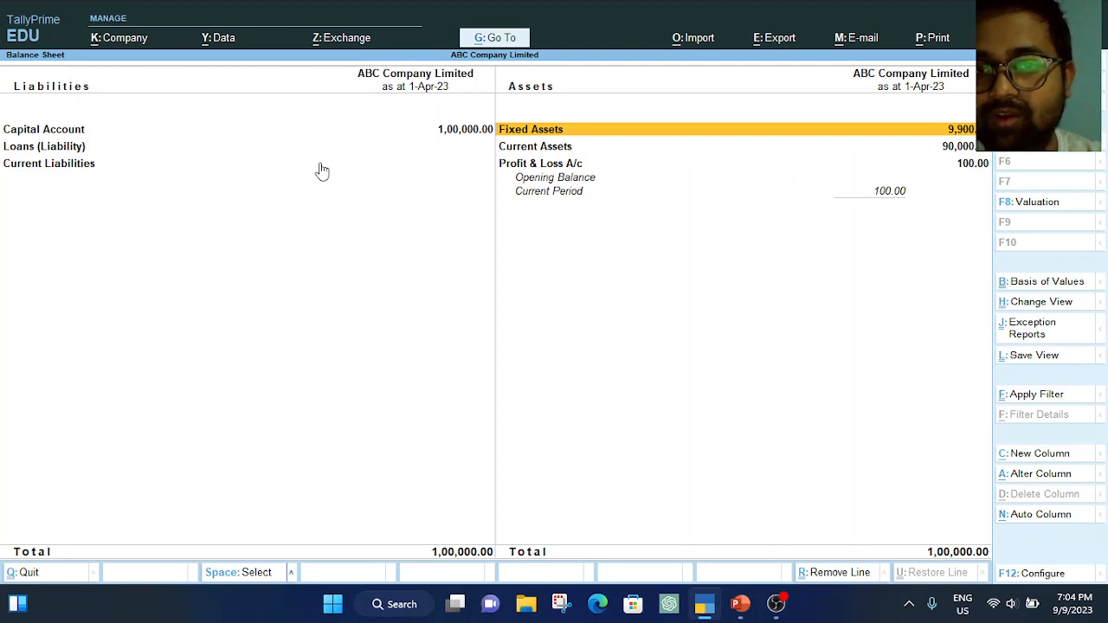
pyautogui.press('Down')
pyautogui.press('Down')
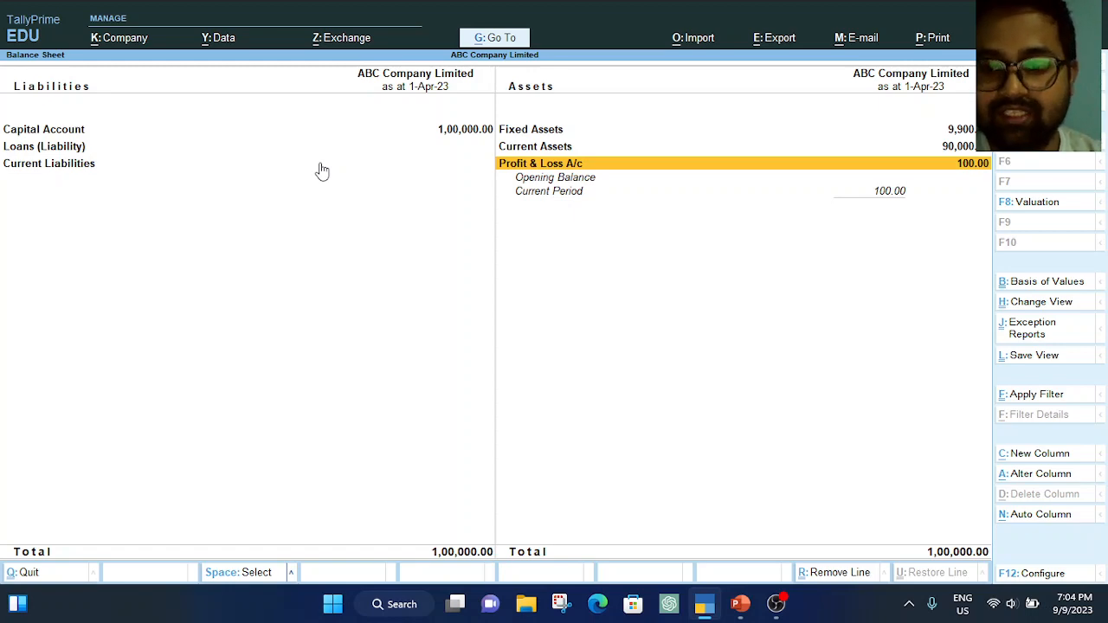
# Leave the Balance Sheet, open the Profit & Loss A/c report and examine its gross profit line
pyautogui.press('Escape')
pyautogui.press('Down')
pyautogui.press('Return')
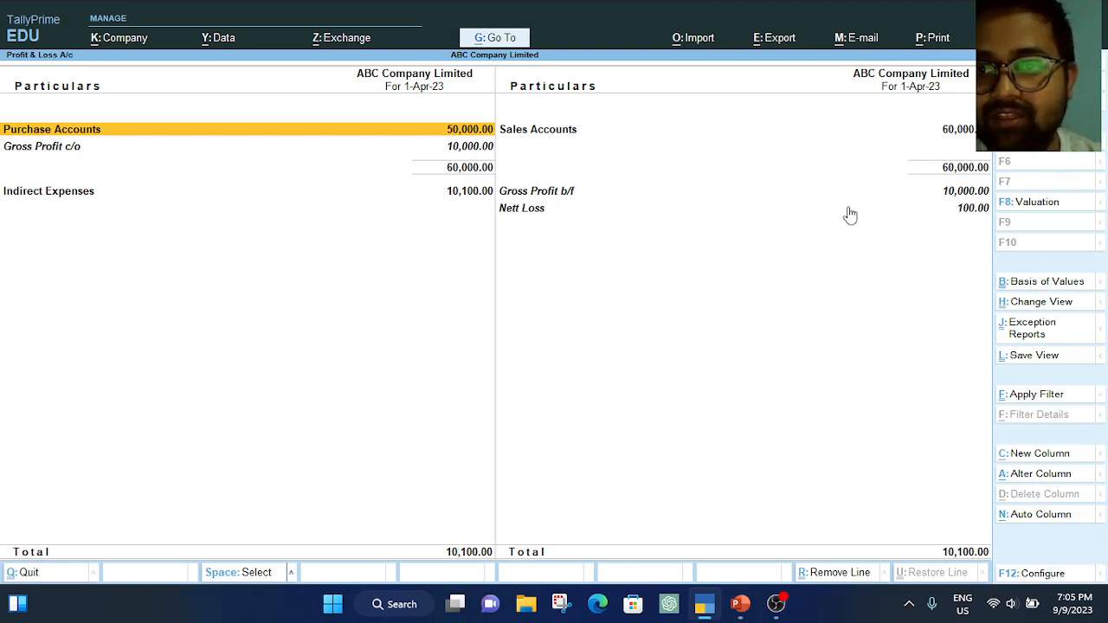
pyautogui.click(956, 197)
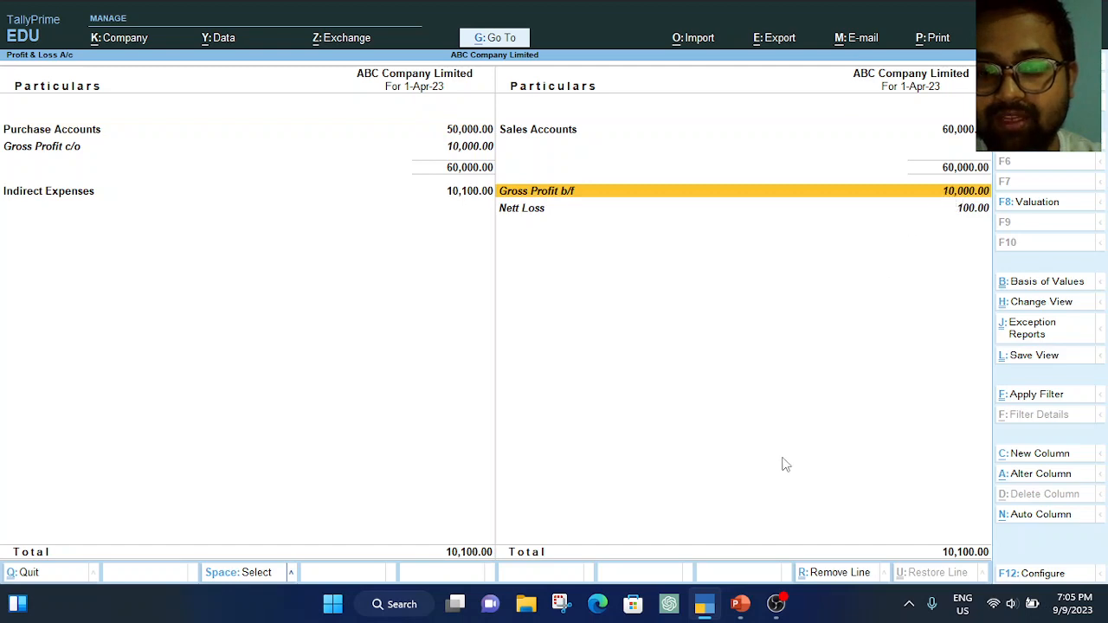
# Compare the Profit & Loss figures with the Journal Entry slide in PowerPoint, and return to TallyPrime to examine the nett loss line
pyautogui.click(740, 604)
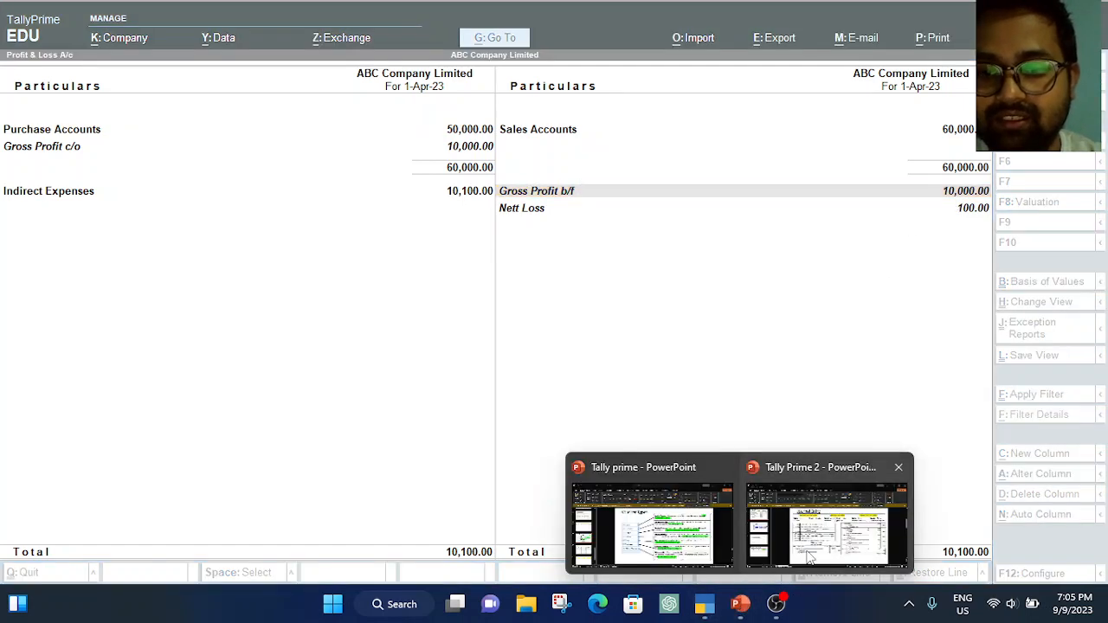
pyautogui.click(808, 557)
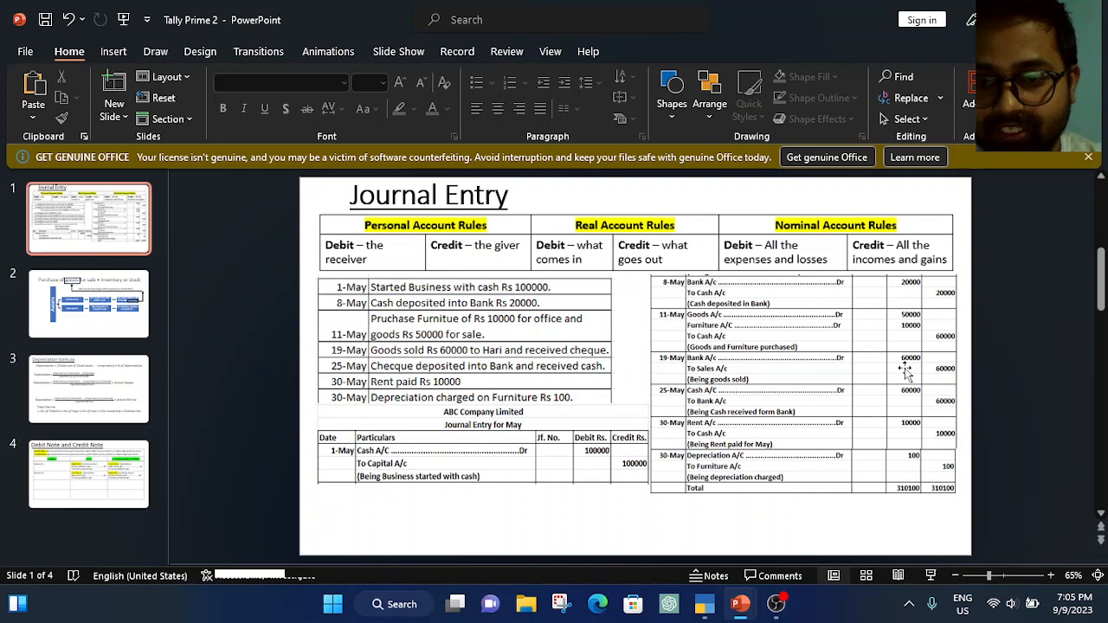
pyautogui.click(716, 606)
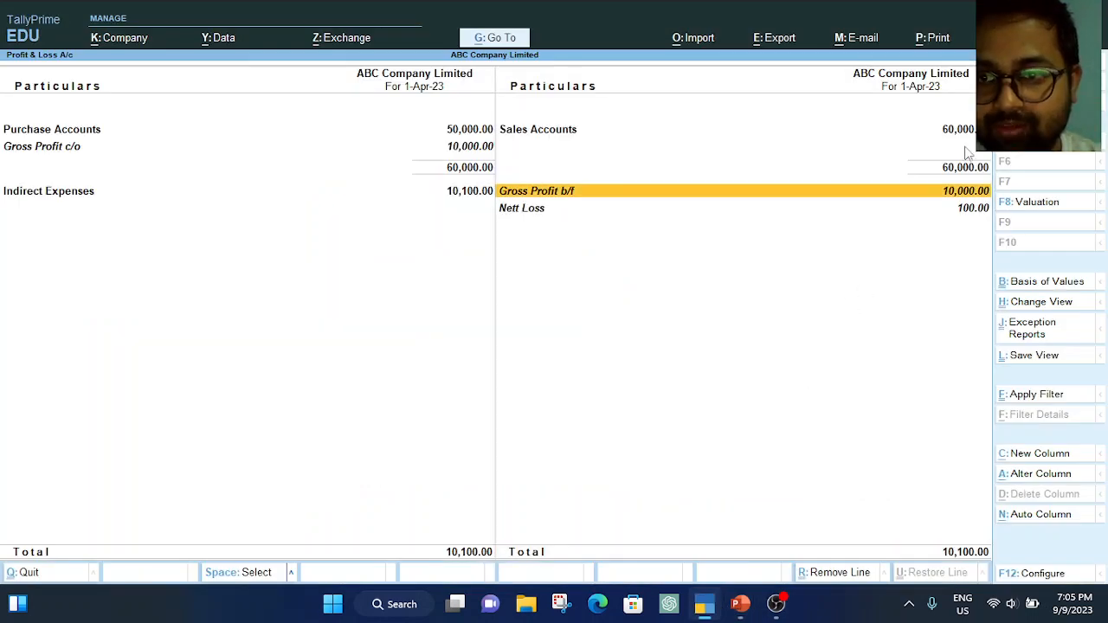
pyautogui.click(941, 212)
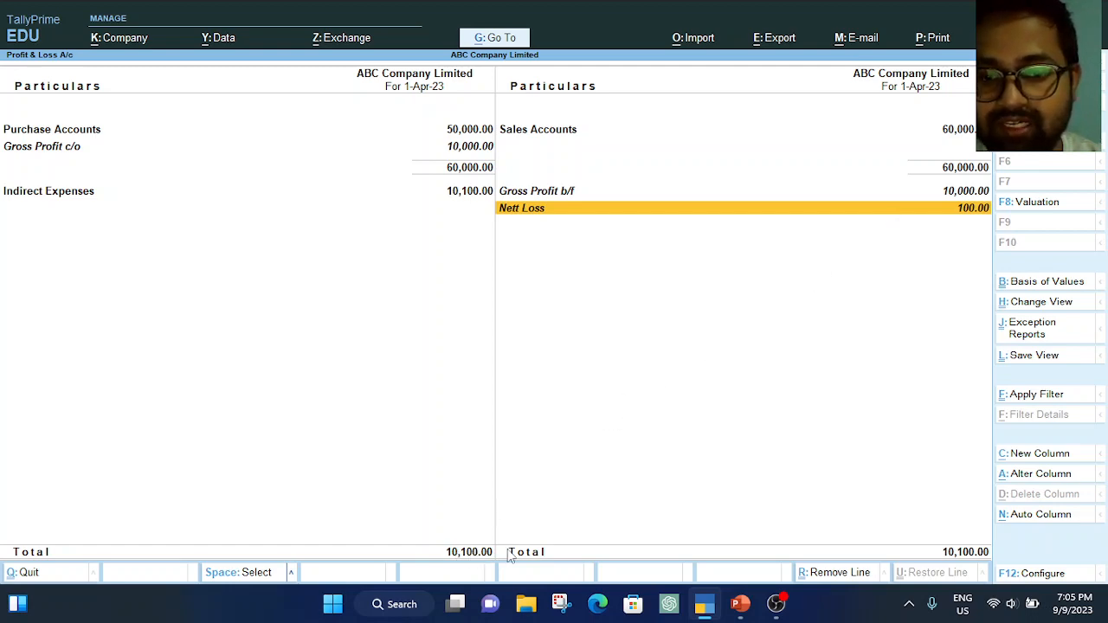
# Close the Profit & Loss A/c and open the Day Book
pyautogui.press('Escape')
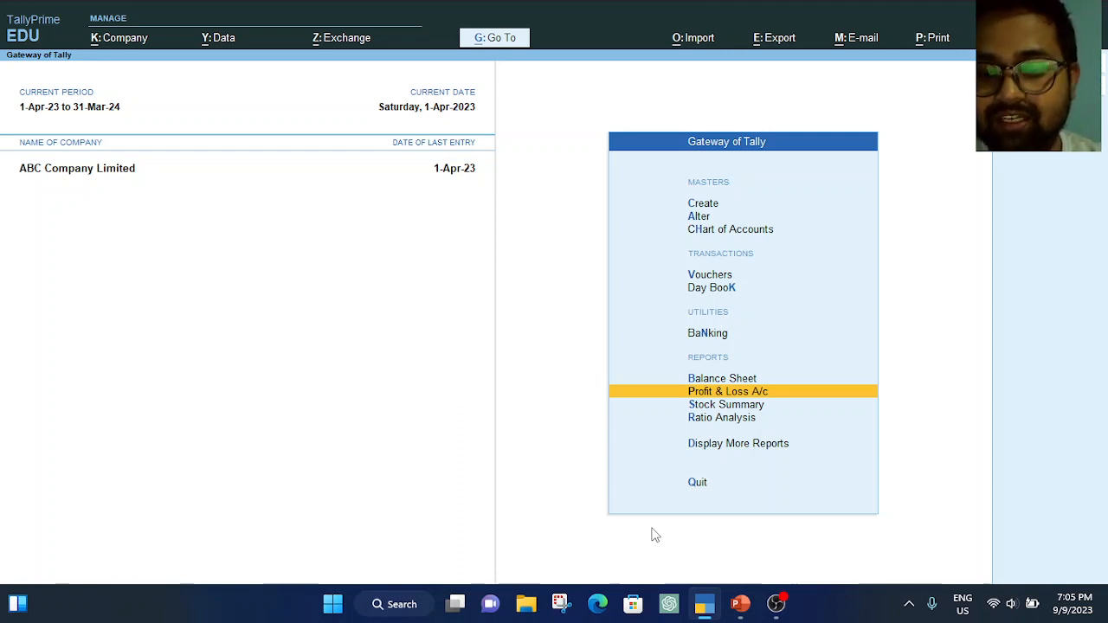
pyautogui.press('Up')
pyautogui.press('Up')
pyautogui.press('Up')
pyautogui.press('Up')
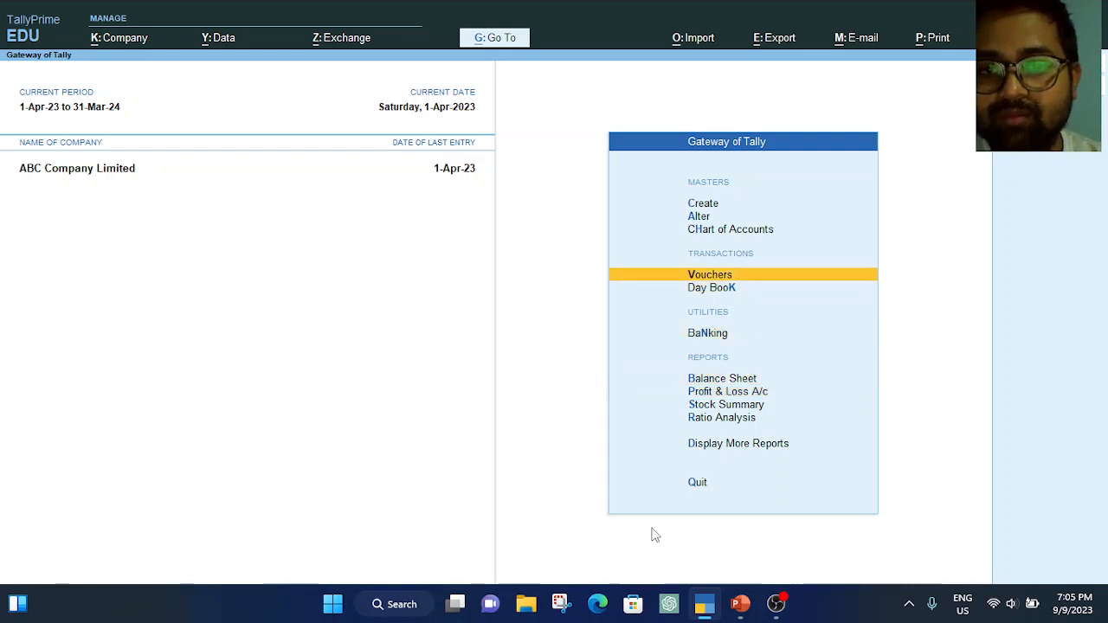
pyautogui.press('Down')
pyautogui.press('Return')
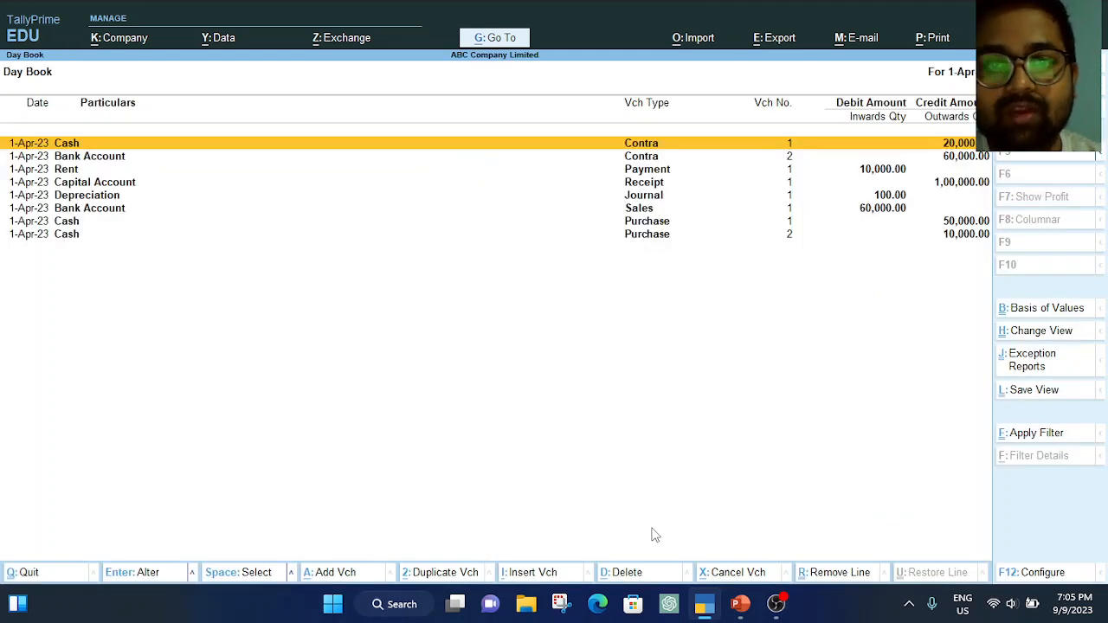
# Review the Contra, Payment, Receipt, Journal, Sales and Purchase vouchers listed in the Day Book
pyautogui.press('Down')
pyautogui.press('Down')
pyautogui.press('Down')
pyautogui.press('Down')
pyautogui.press('Down')
pyautogui.press('Down')
pyautogui.press('Down')
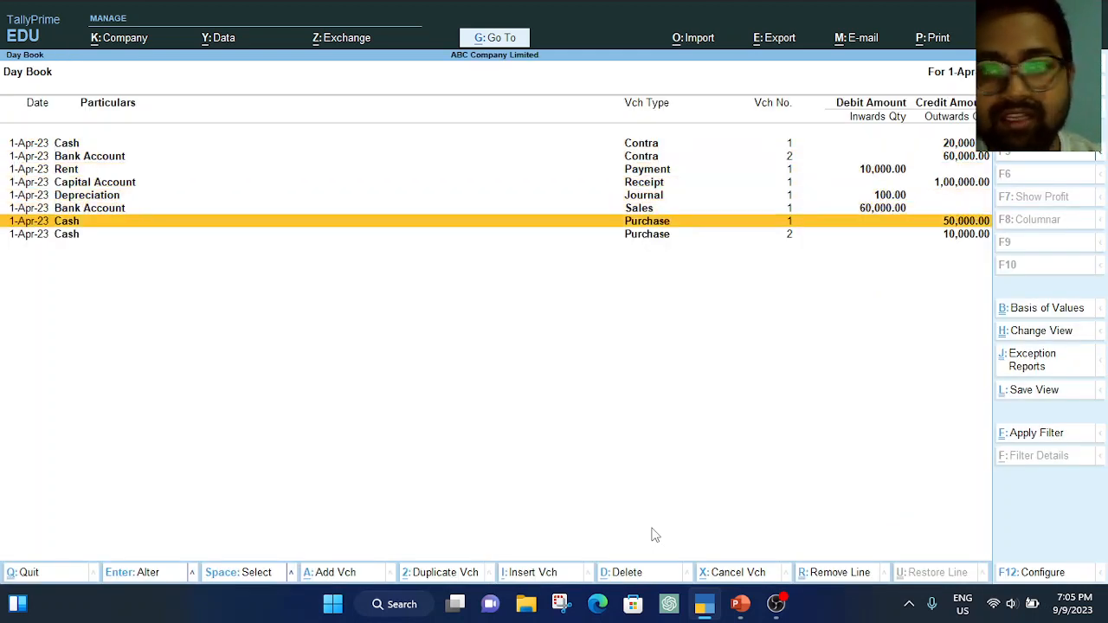
pyautogui.press('Up')
pyautogui.press('Up')
pyautogui.press('Up')
pyautogui.press('Up')
pyautogui.press('Up')
pyautogui.press('Up')
pyautogui.press('Up')
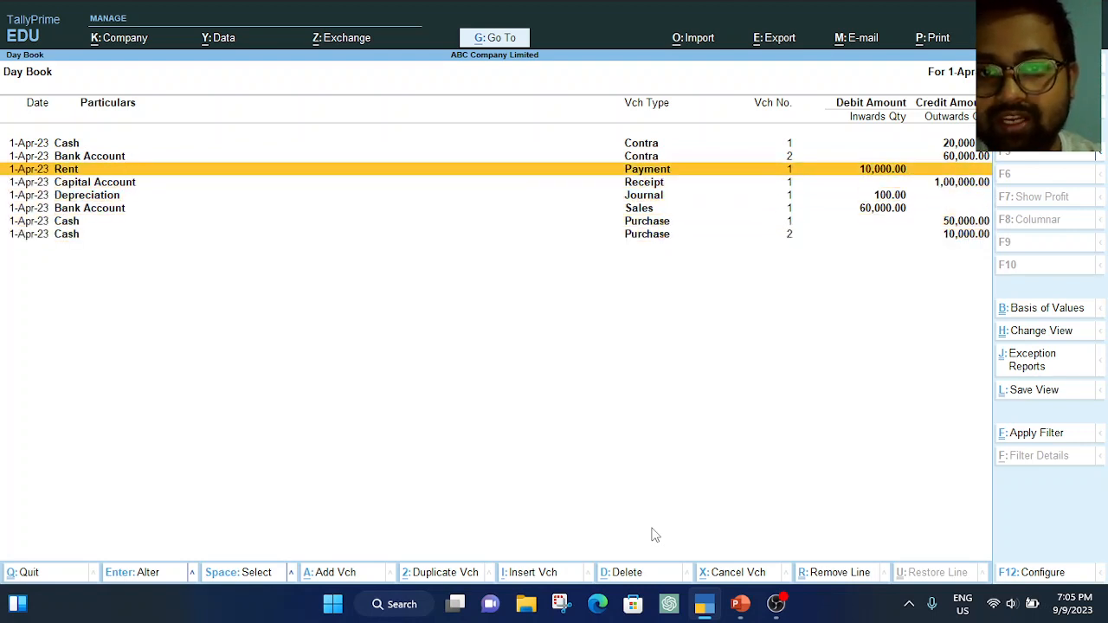
pyautogui.press('Down')
pyautogui.press('Down')
pyautogui.press('Down')
pyautogui.press('Down')
pyautogui.press('Down')
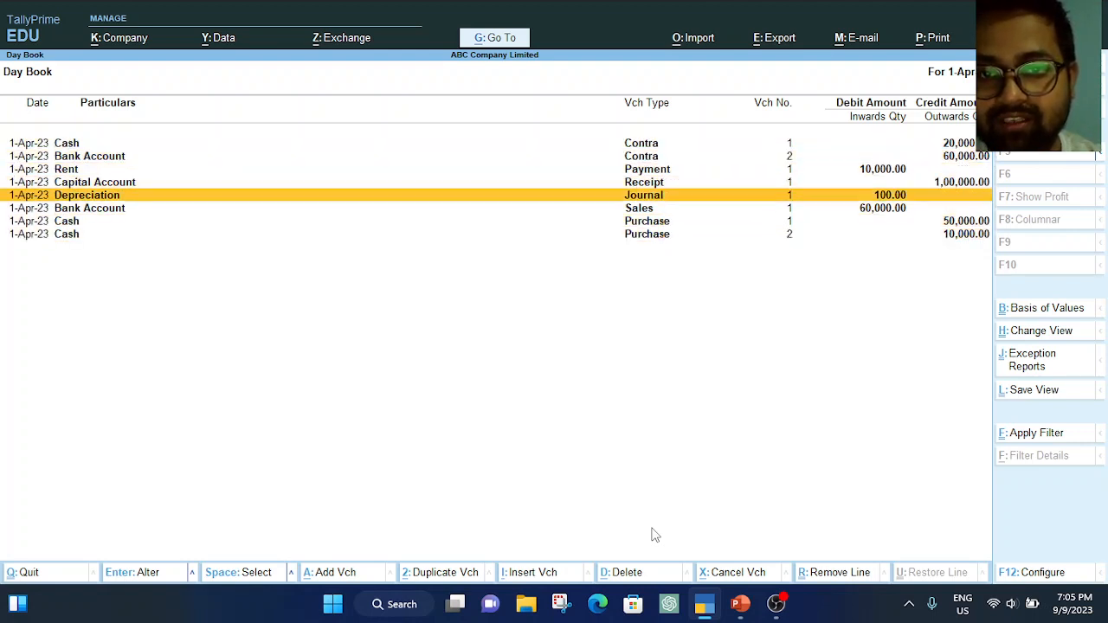
pyautogui.press('Down')
pyautogui.press('Down')
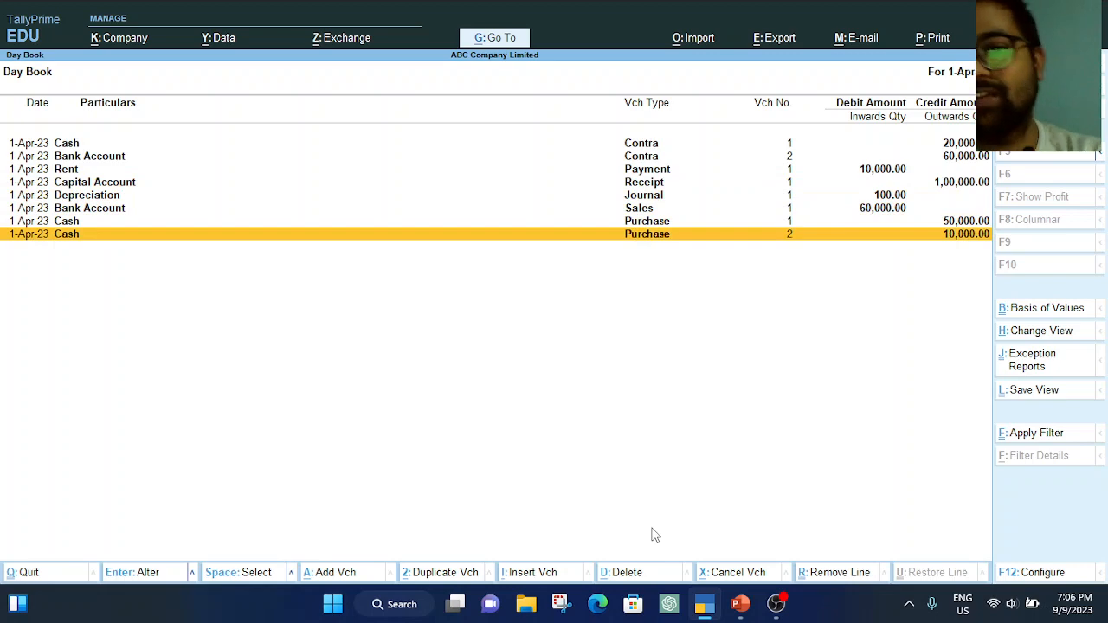
pyautogui.press('Up')
pyautogui.press('Up')
pyautogui.press('Up')
pyautogui.press('Up')
pyautogui.press('Up')
pyautogui.press('Up')
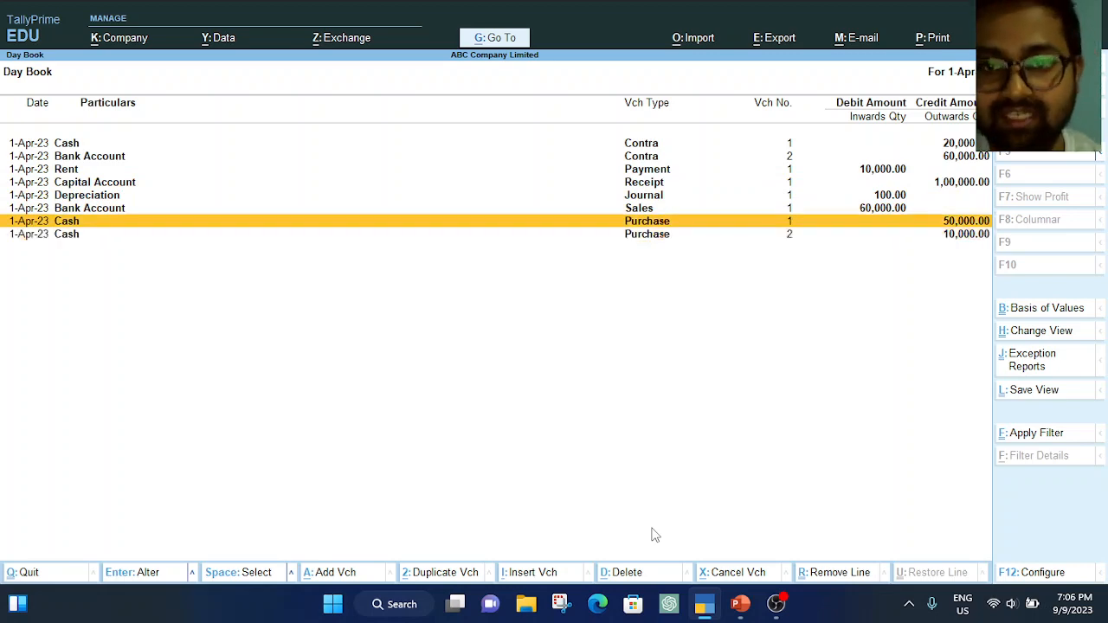
# Close the Day Book and switch to PowerPoint to view the Journal Entry slide
pyautogui.press('Up')
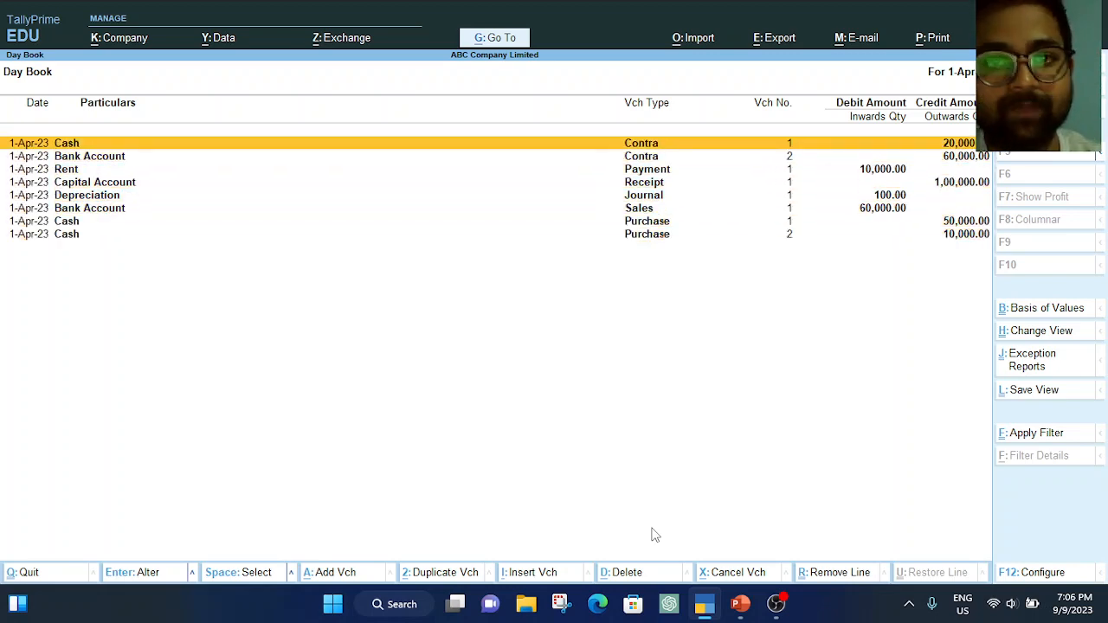
pyautogui.press('Escape')
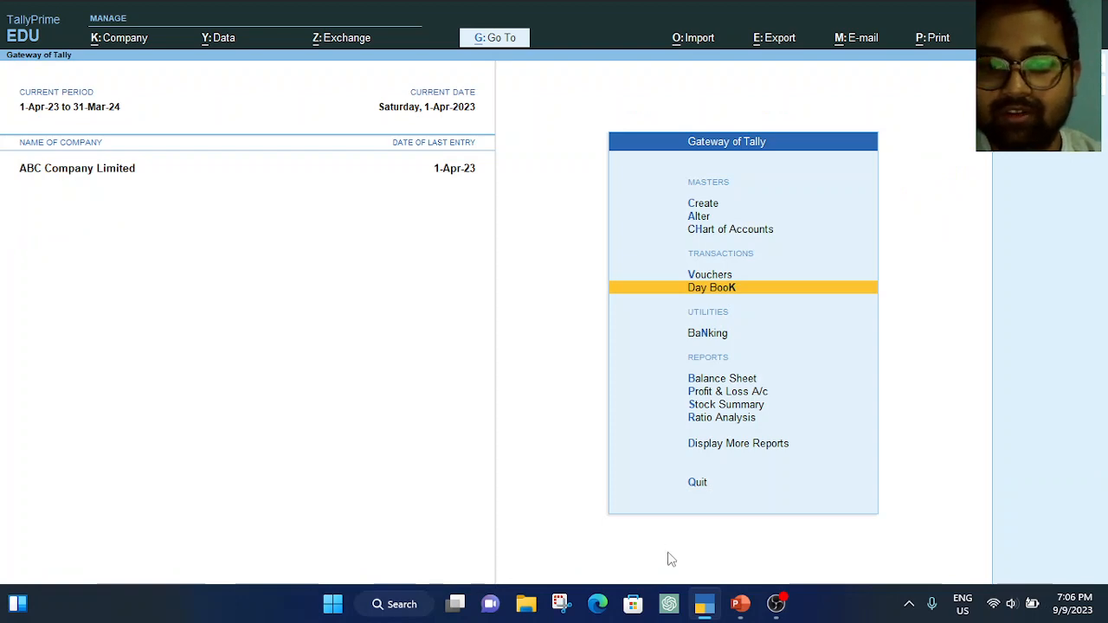
pyautogui.click(732, 609)
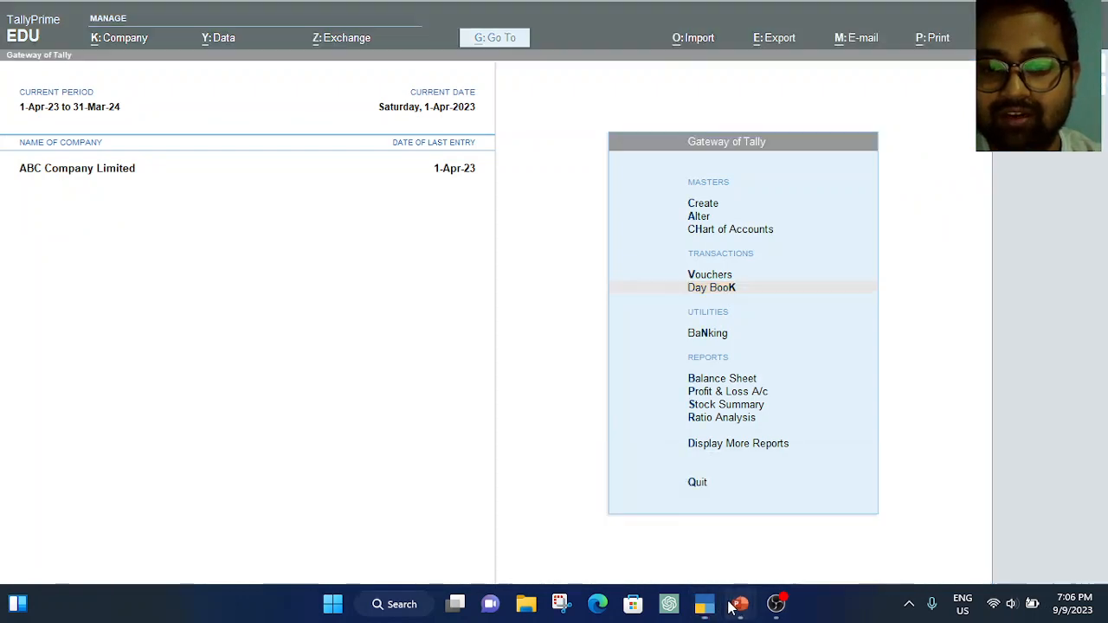
pyautogui.click(831, 519)
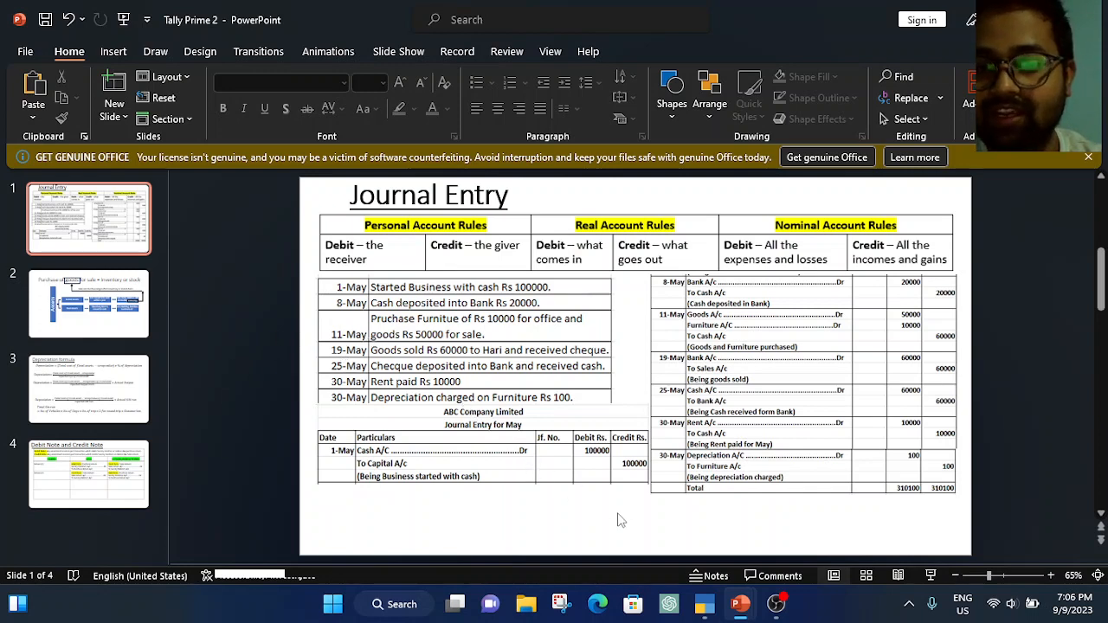
pyautogui.moveTo(775, 606)
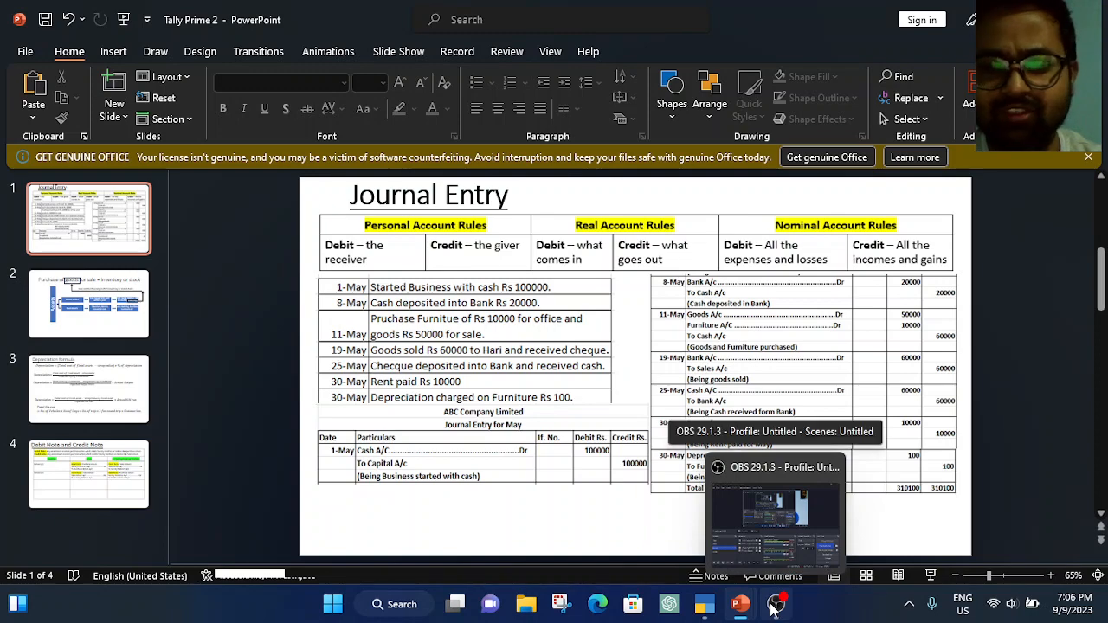
pyautogui.click(776, 605)
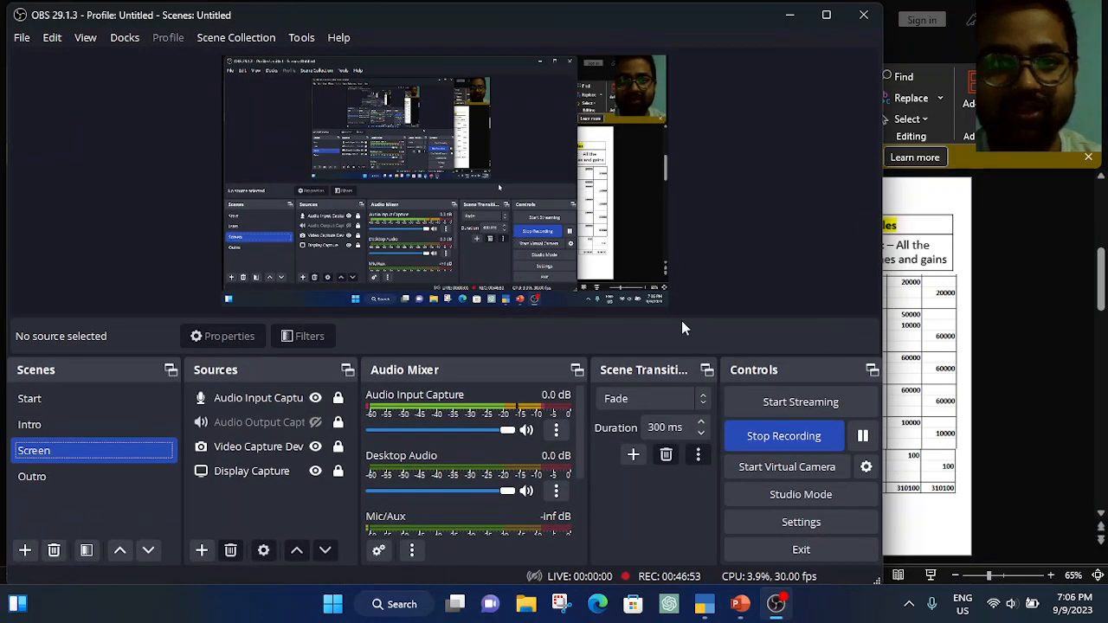